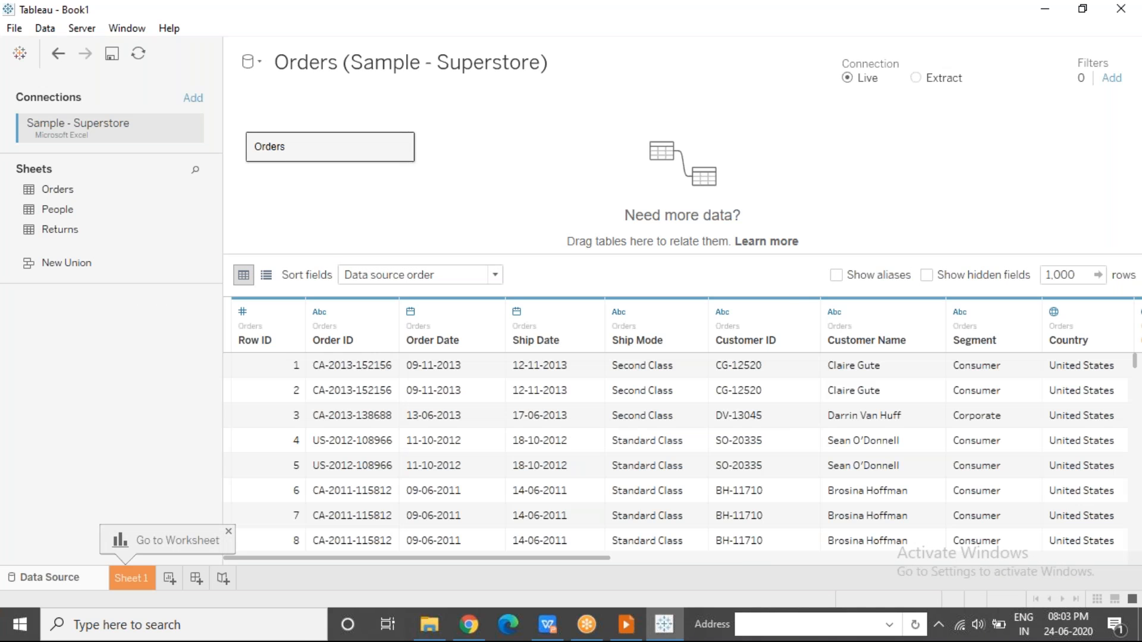
Open the Sheet 1 worksheet and review the dimensions and measures listed for the Orders data.
left_click(135, 573)
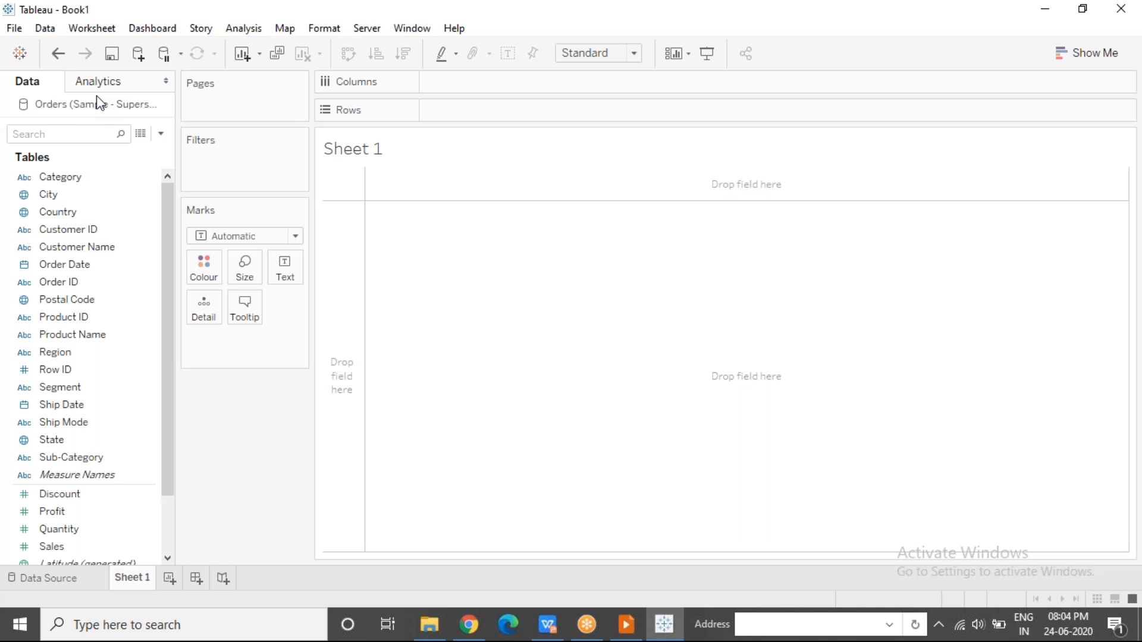
left_click(148, 335)
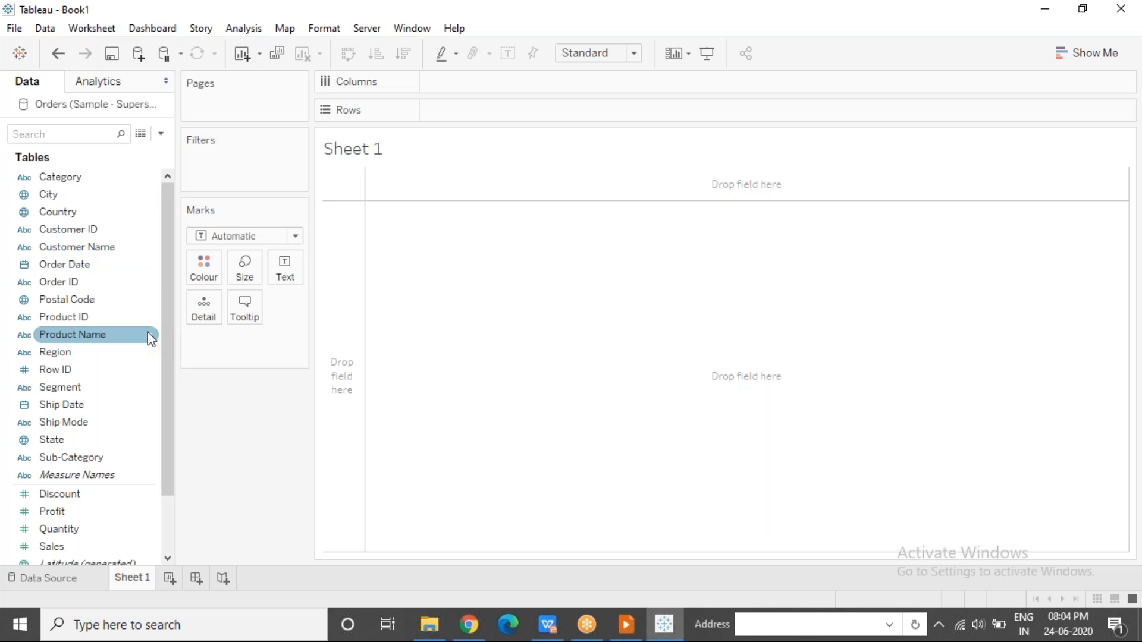
left_click(135, 529)
left_click(128, 496)
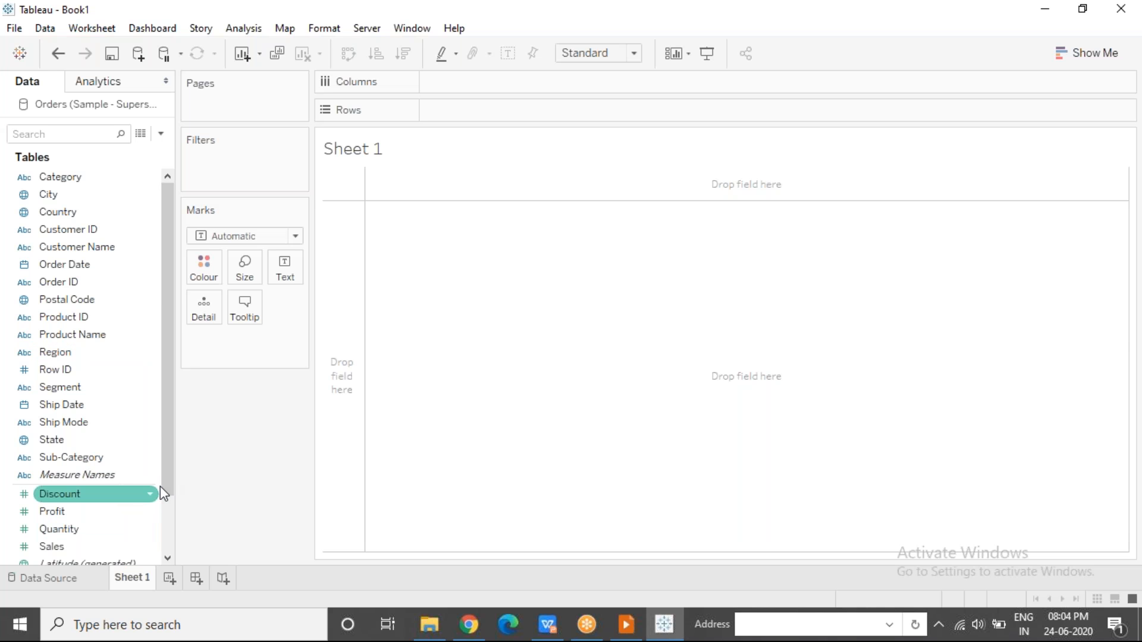
left_click_drag(97, 408, 56, 407)
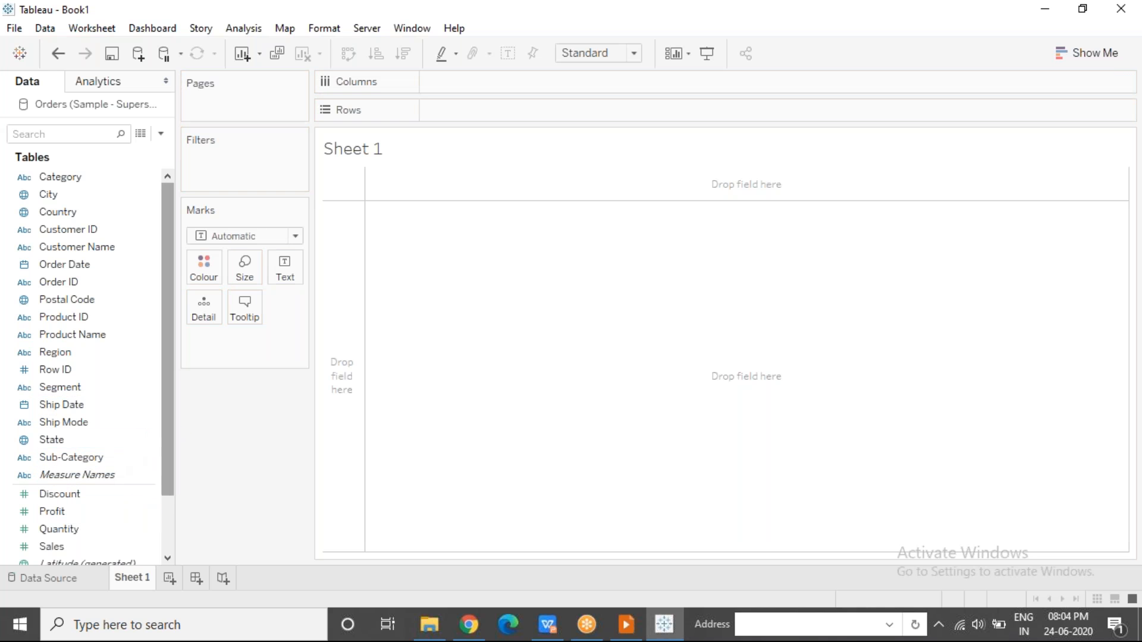
left_click(109, 528)
left_click(120, 510)
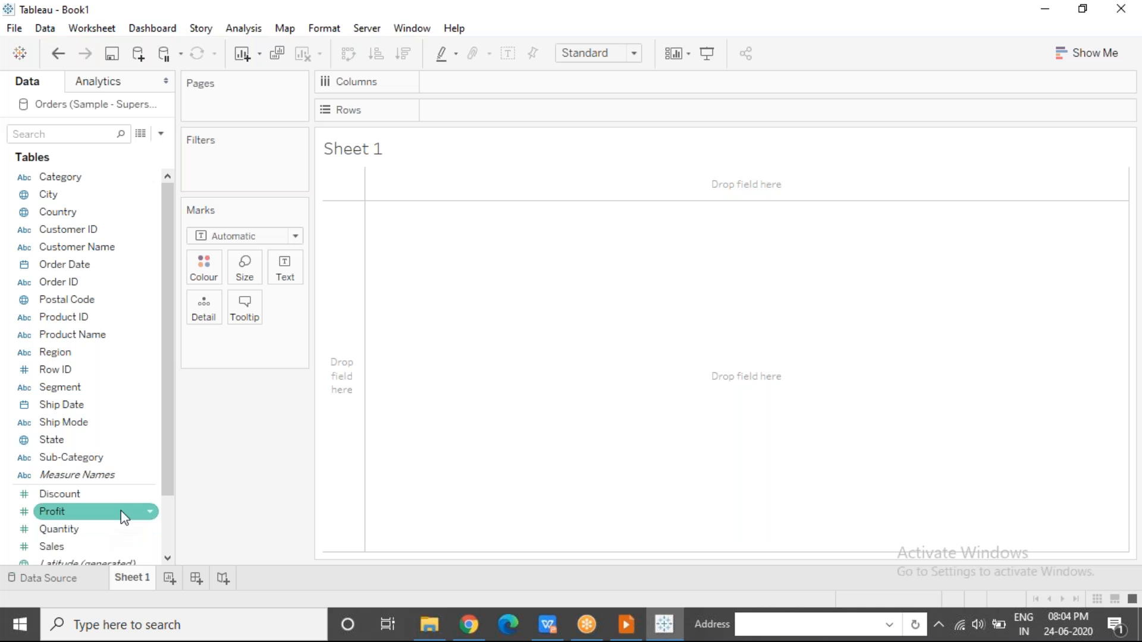
Look at the default aggregation options available for the Profit measure.
right_click(122, 513)
mouse_move(224, 410)
mouse_move(338, 466)
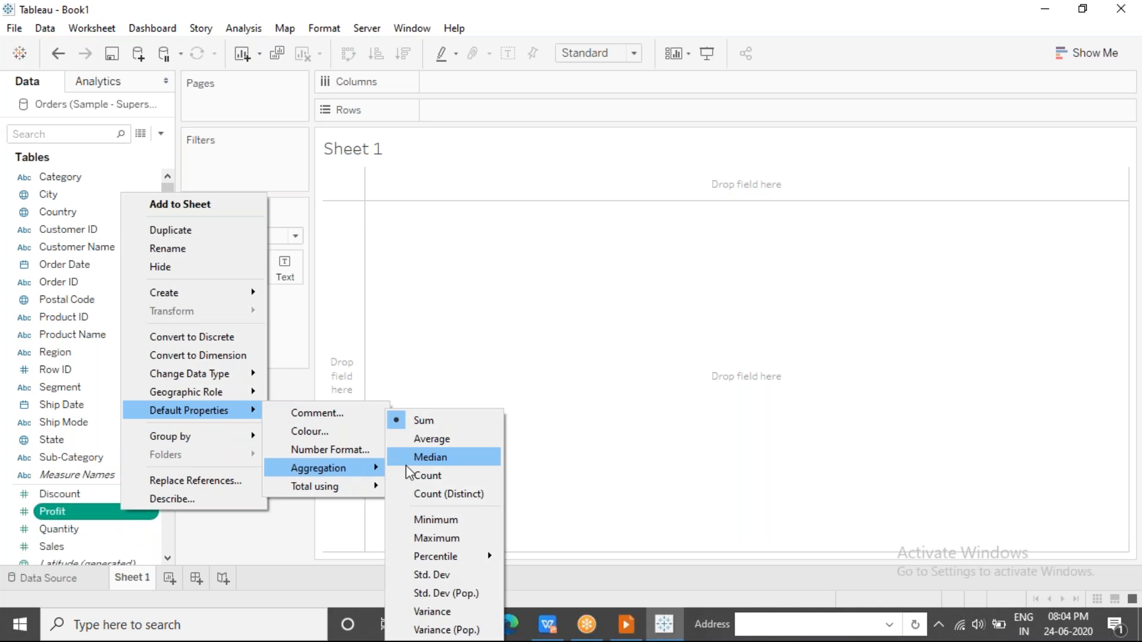
left_click(458, 247)
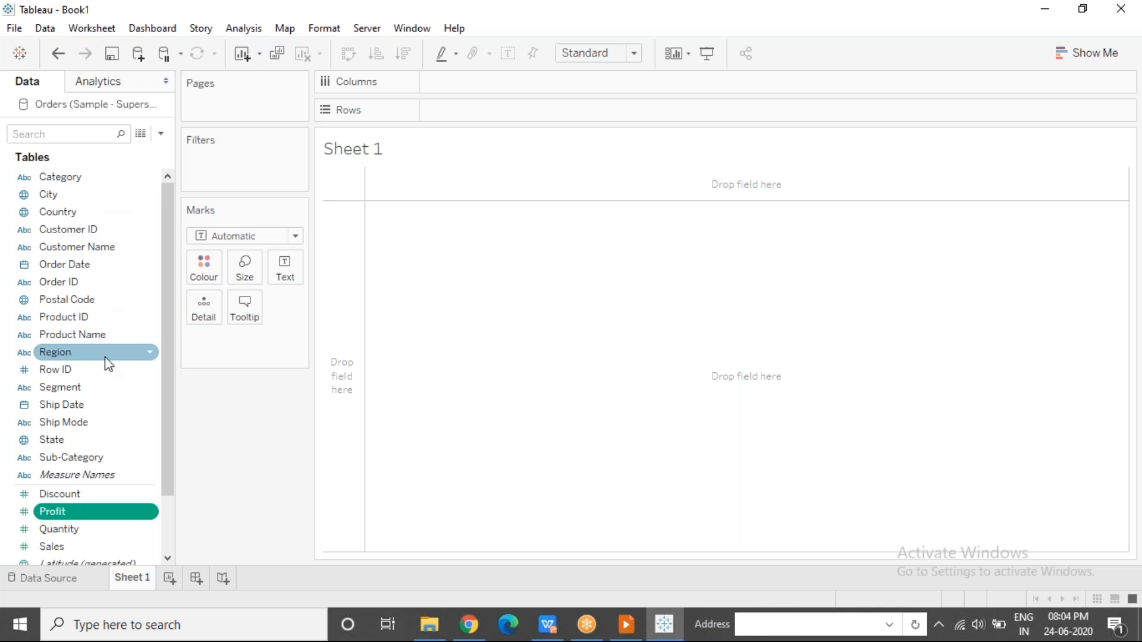
Place the Category dimension on Columns.
left_click(89, 181)
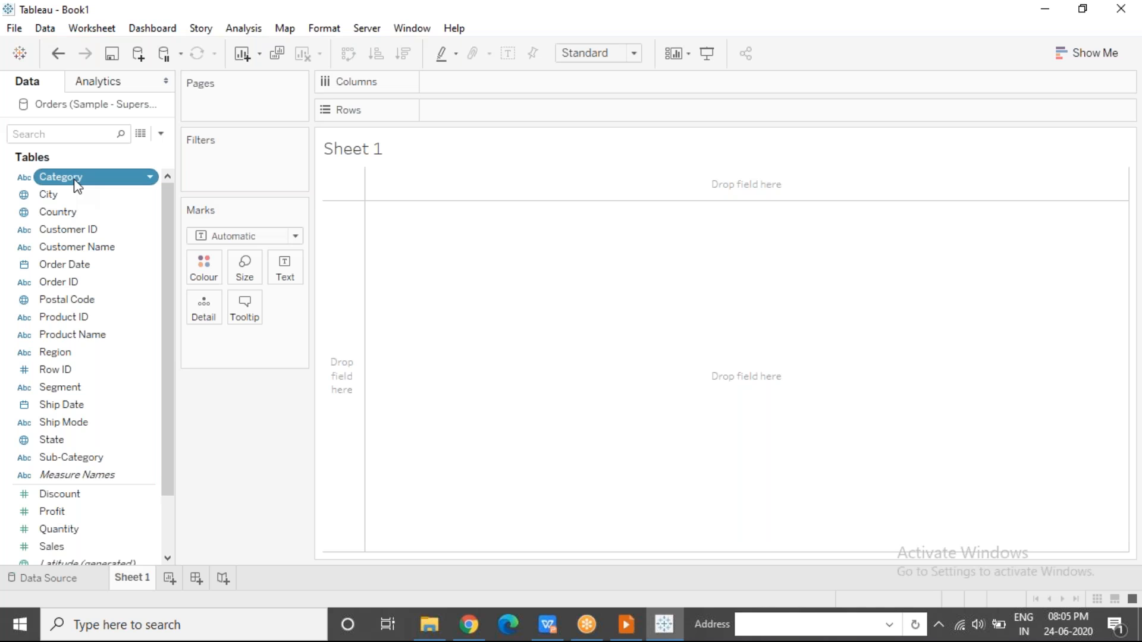
left_click(938, 624)
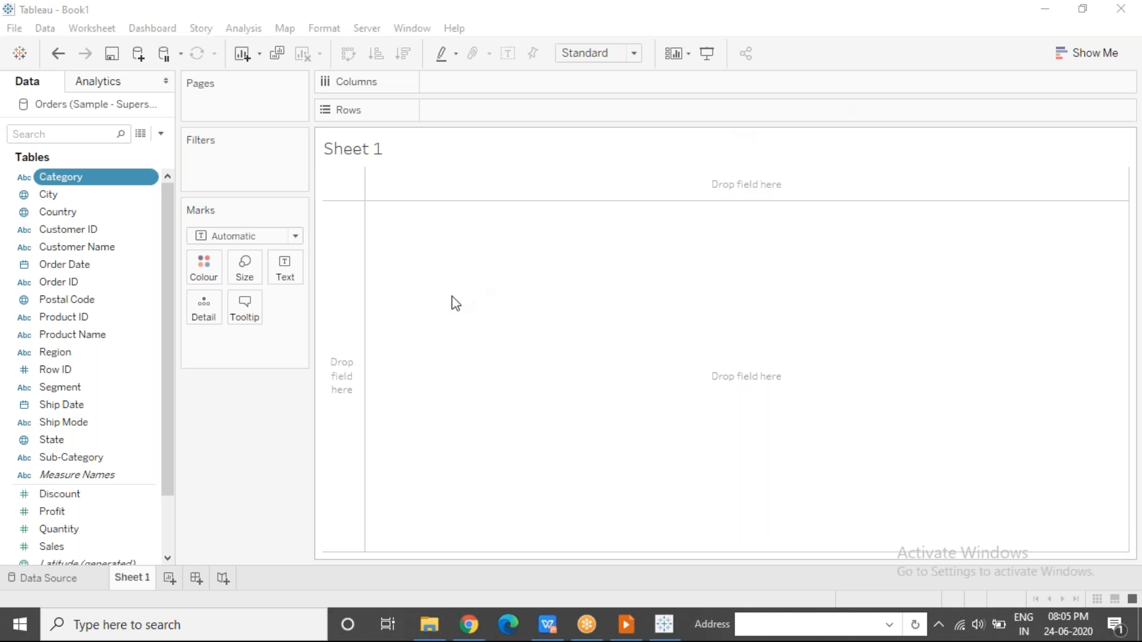
left_click_drag(112, 173, 508, 82)
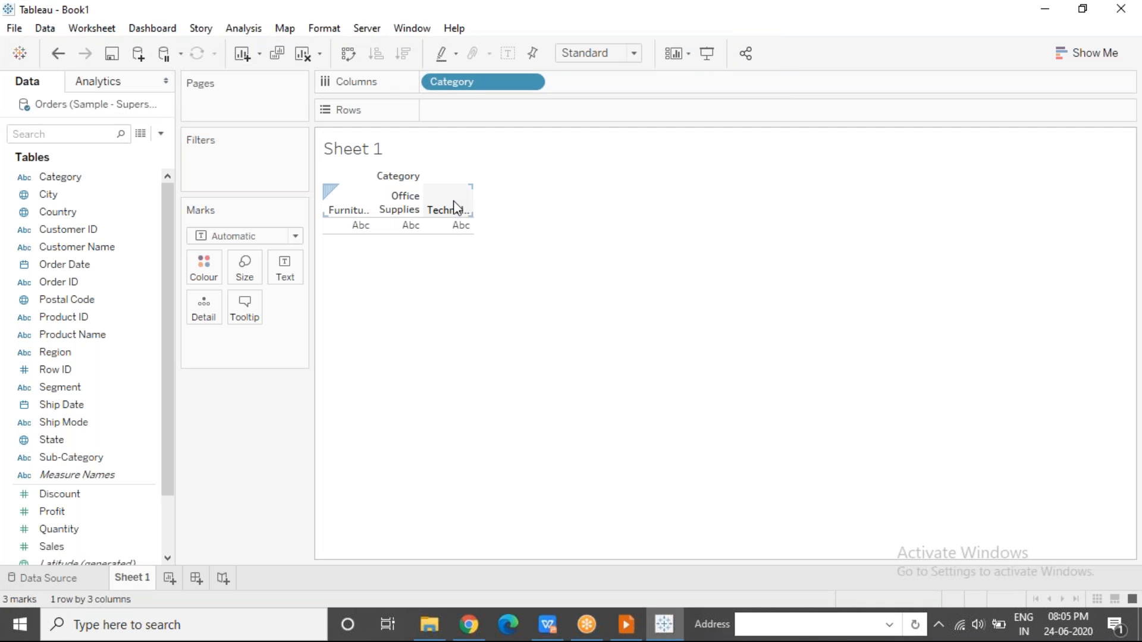
Highlight the Furniture, Office Supplies and Technology headers one at a time, and clear the selection.
left_click(355, 215)
left_click(406, 208)
left_click(453, 204)
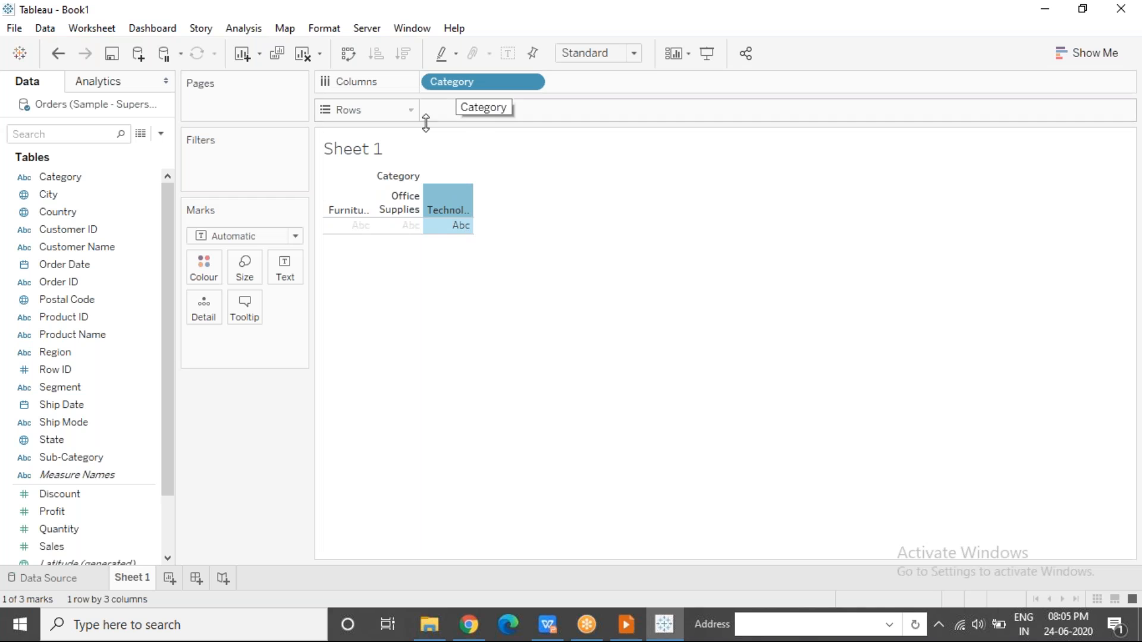
left_click(351, 211)
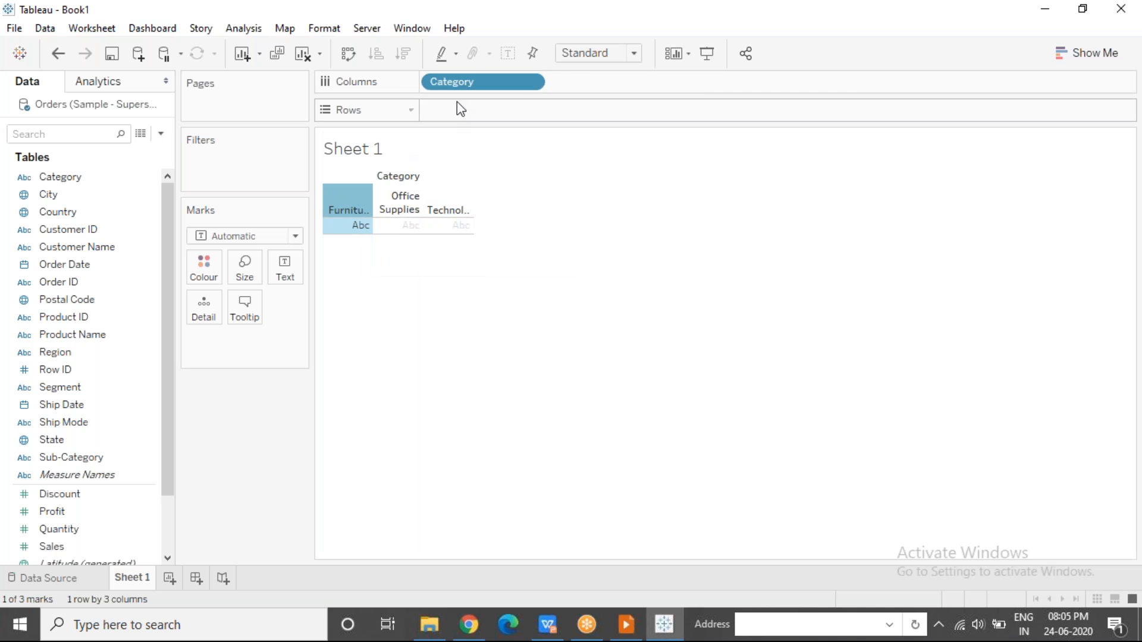
left_click(578, 269)
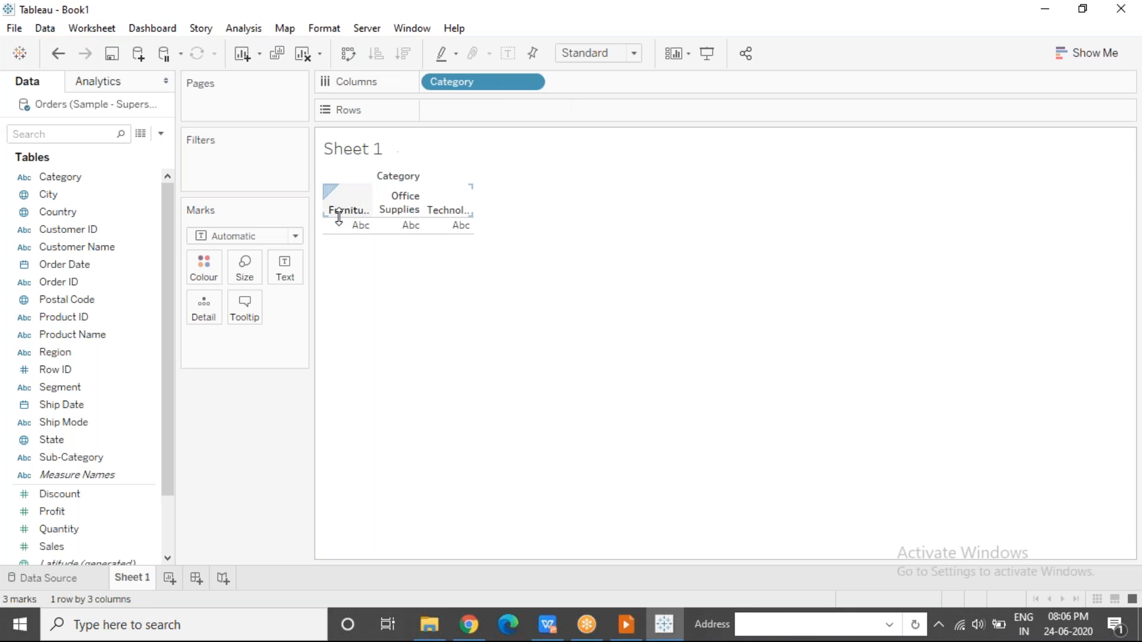
mouse_move(459, 231)
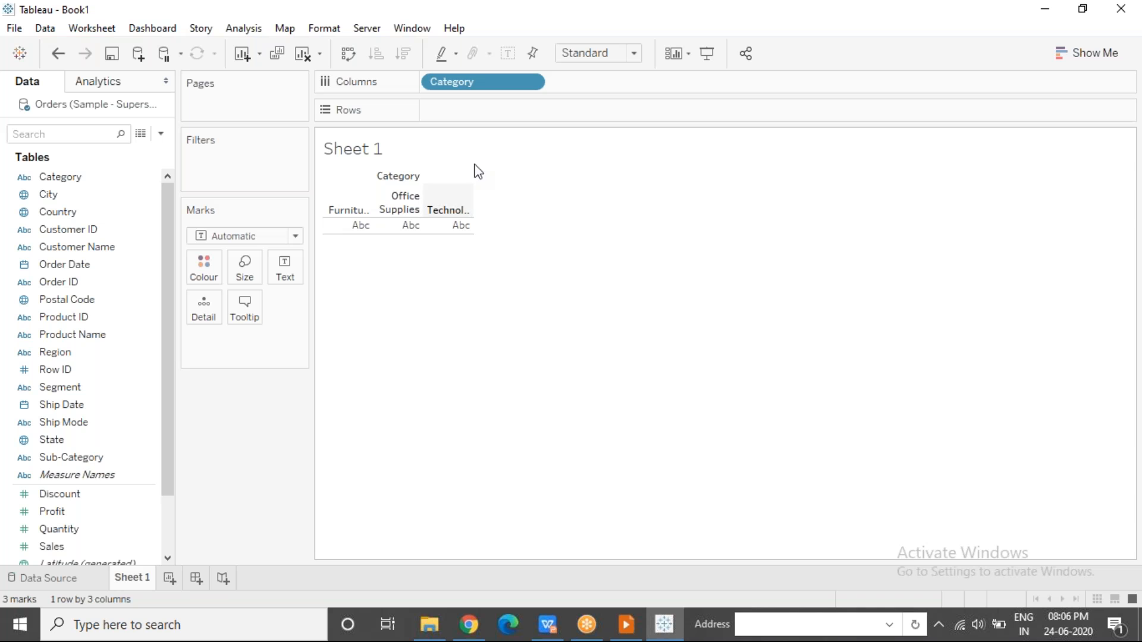
Add the Profit measure to Rows to chart the sum of profit by category.
mouse_move(89, 516)
left_mouse_down()
mouse_move(523, 97)
mouse_move(479, 108)
left_mouse_up()
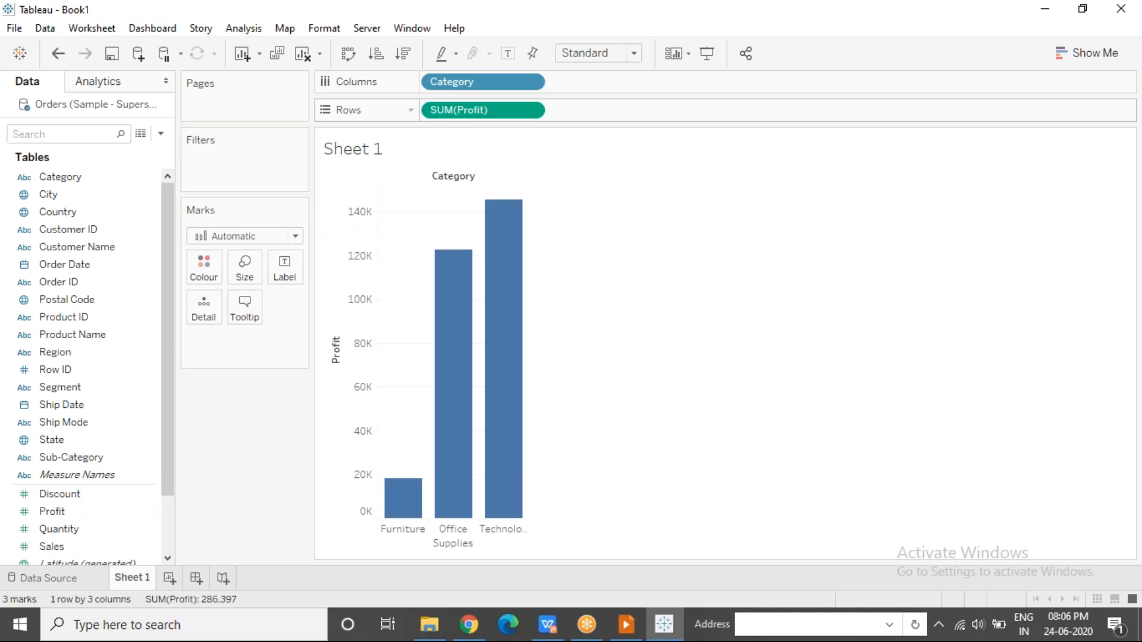
mouse_move(361, 301)
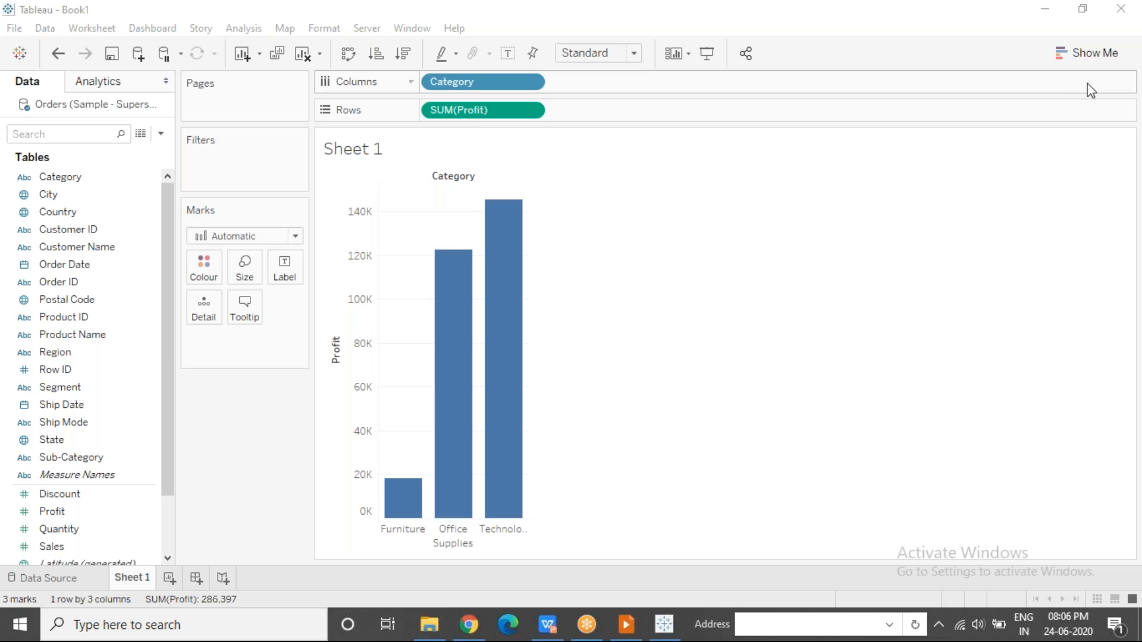
Look at the chart types that Show Me offers for the Category and Profit fields.
left_click(1089, 60)
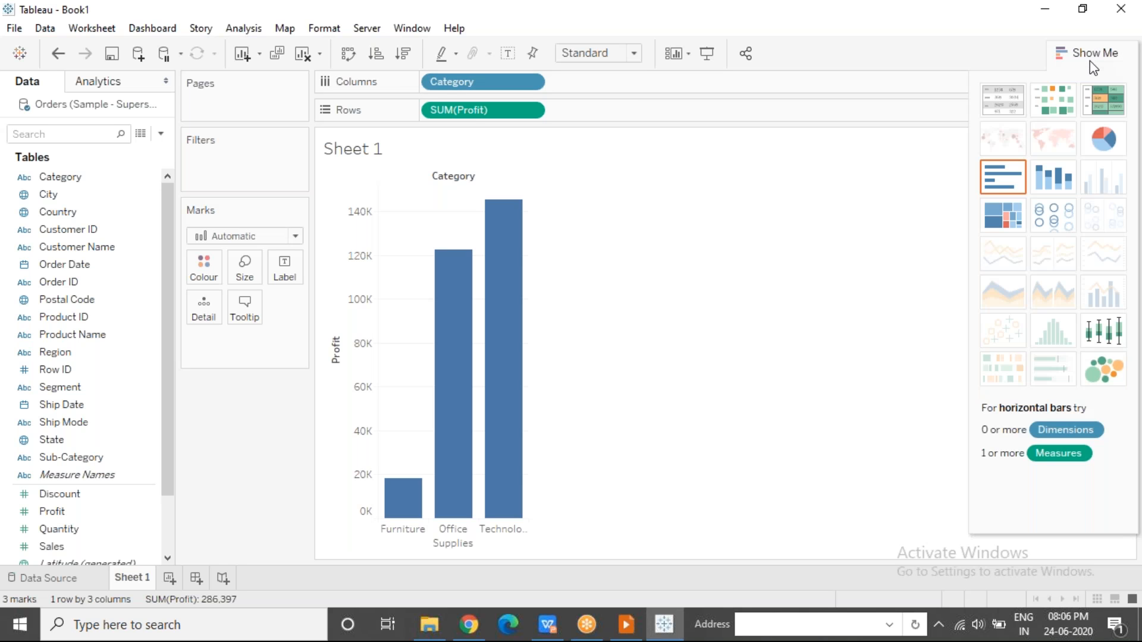
left_click(1092, 63)
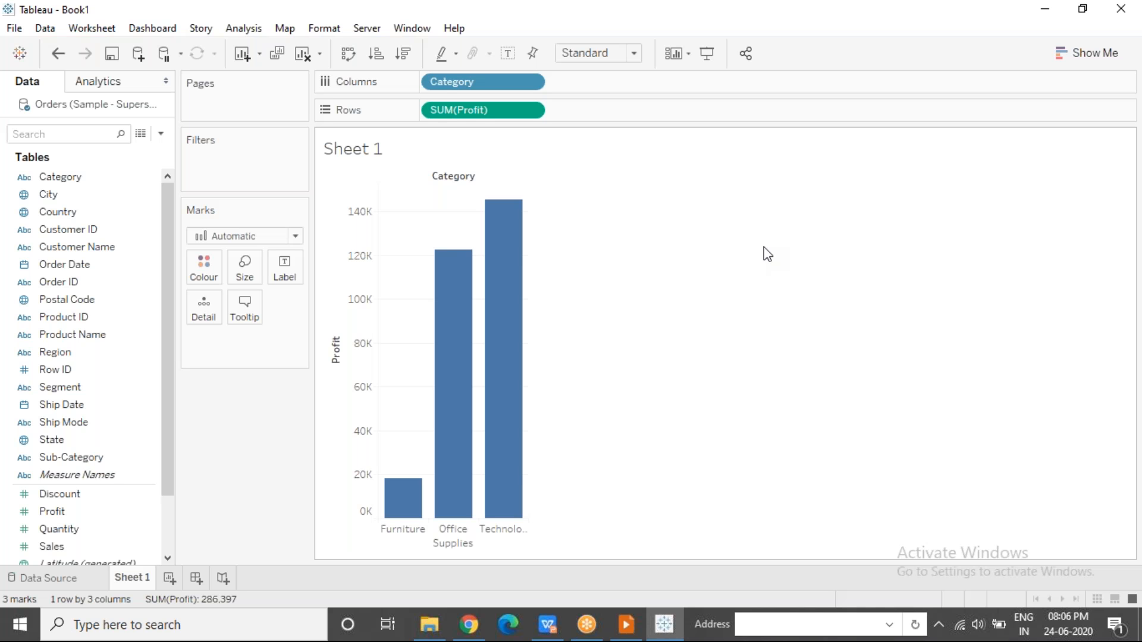
Examine the view's data options, the worksheet's export options and the workbook's save and export options.
right_click(418, 242)
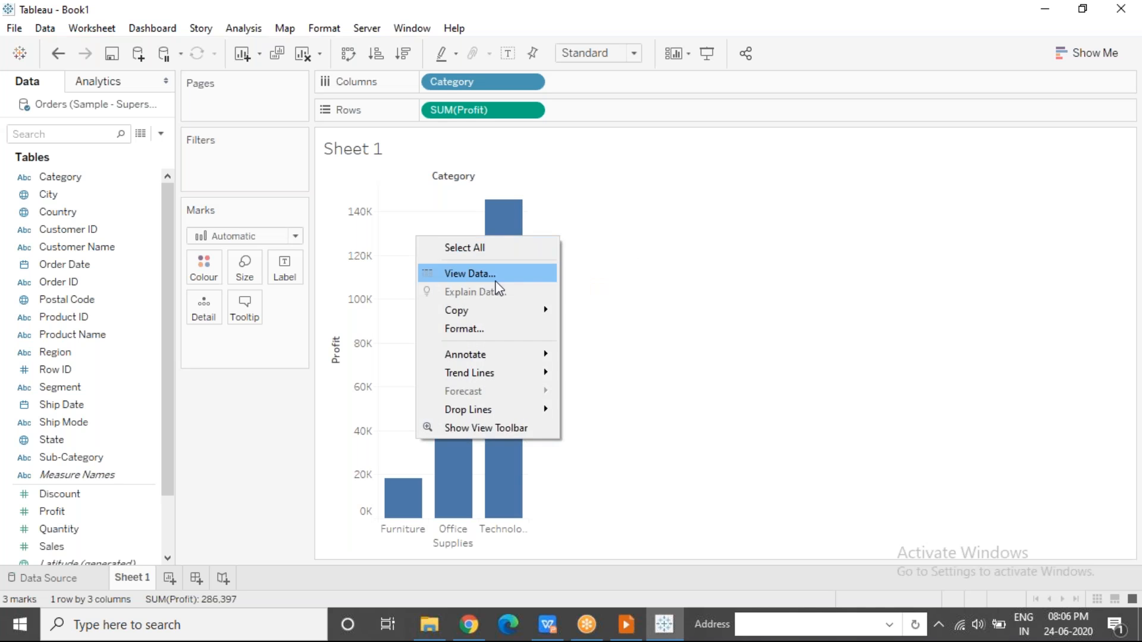
left_click(110, 27)
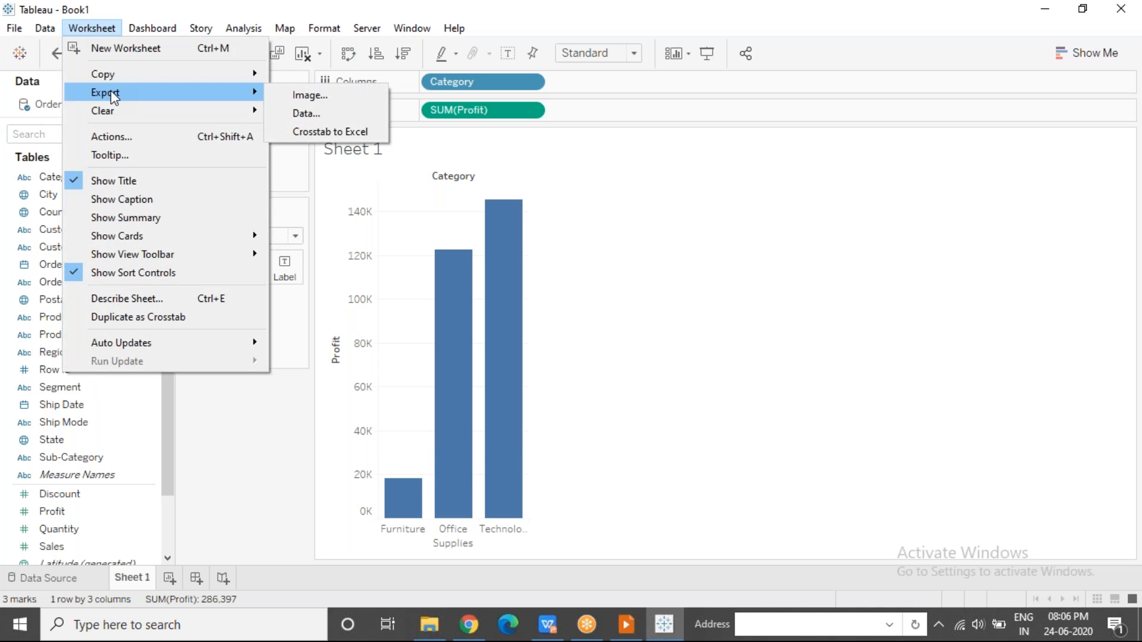
left_click(14, 28)
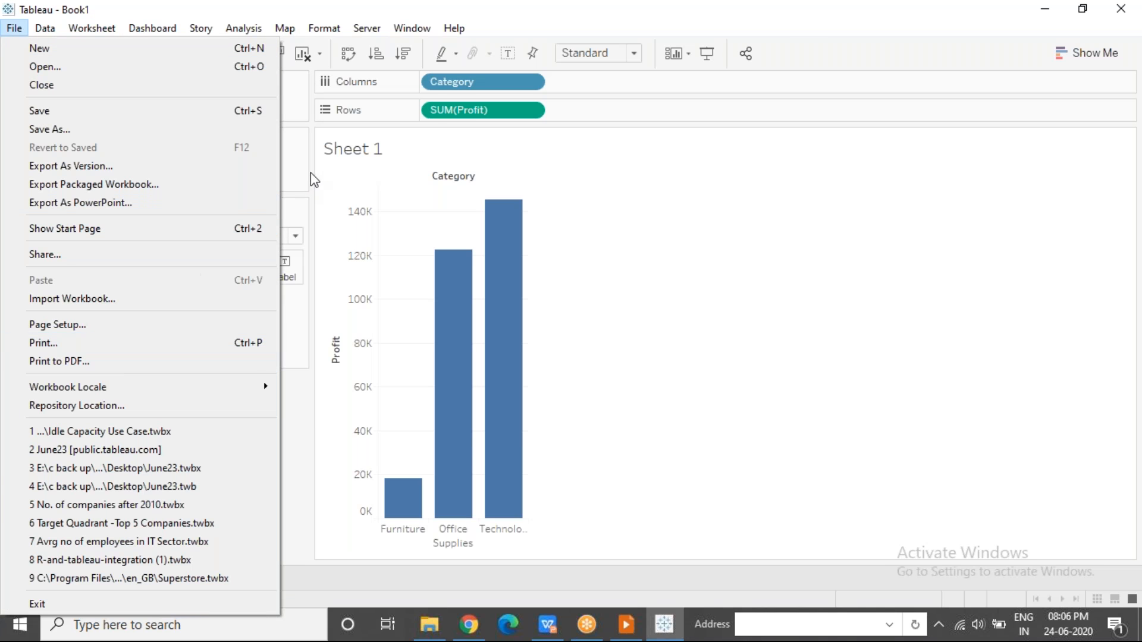
left_click(409, 224)
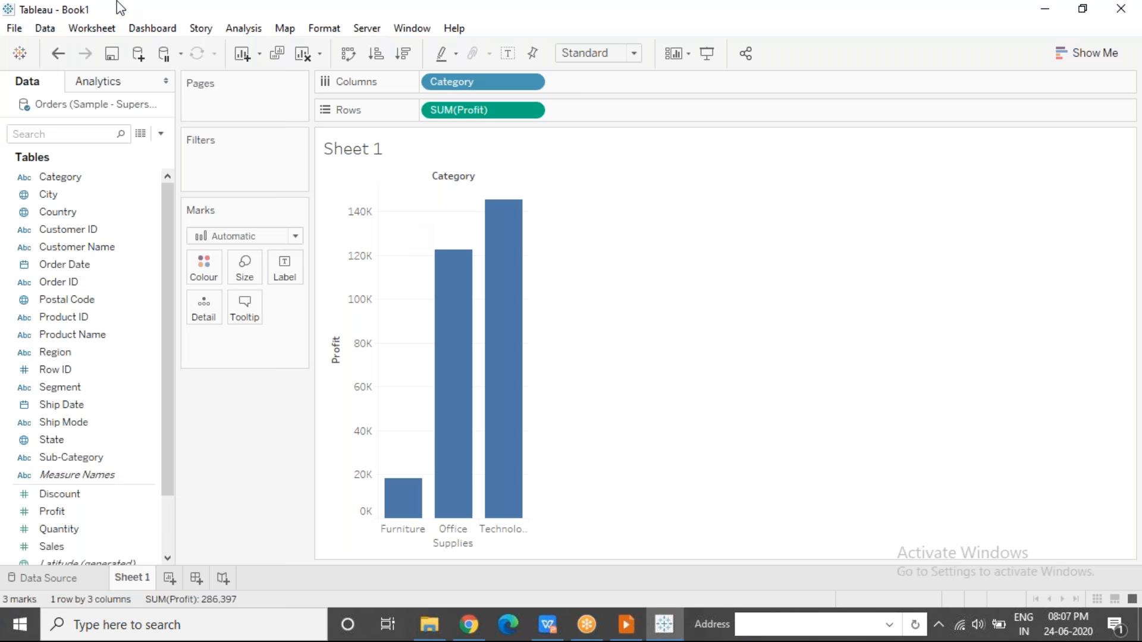
left_click(21, 31)
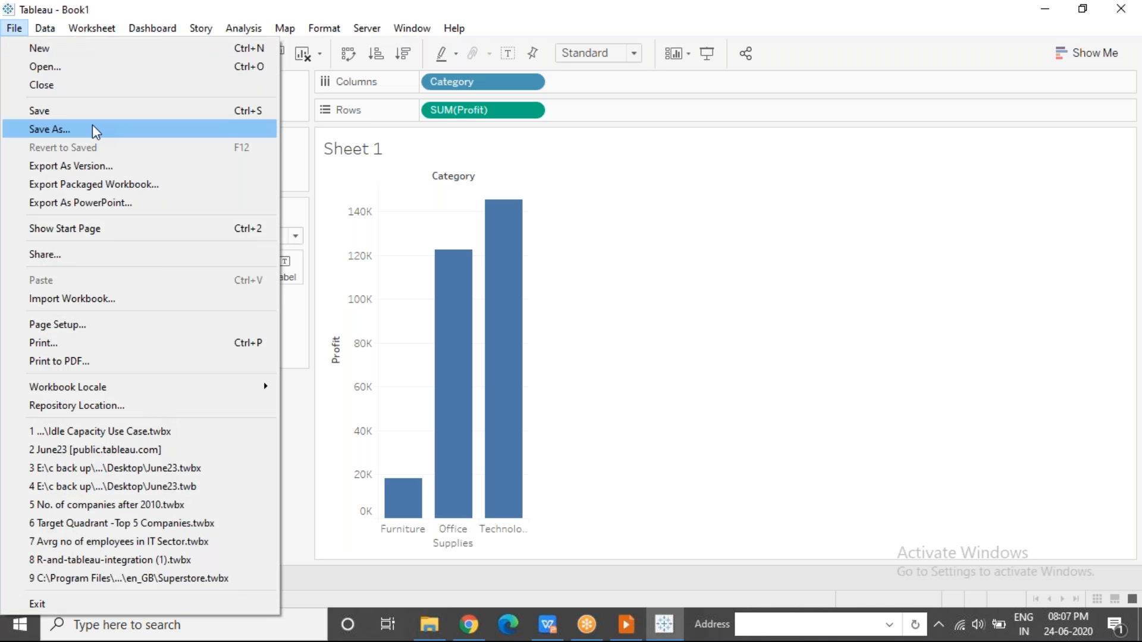
left_click(614, 331)
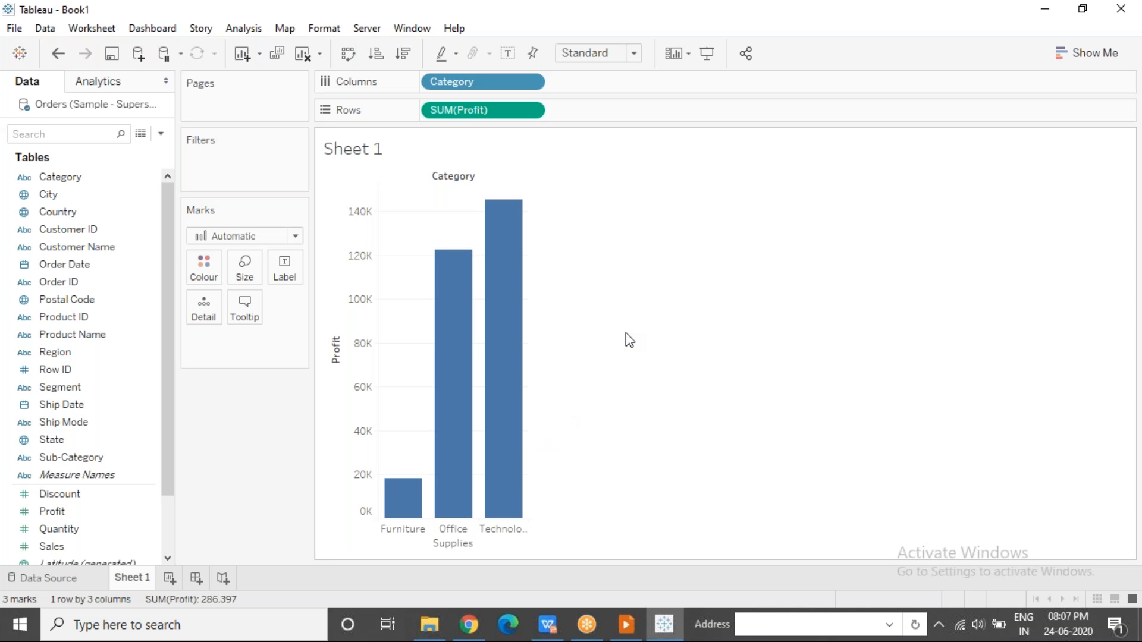
left_click(790, 26)
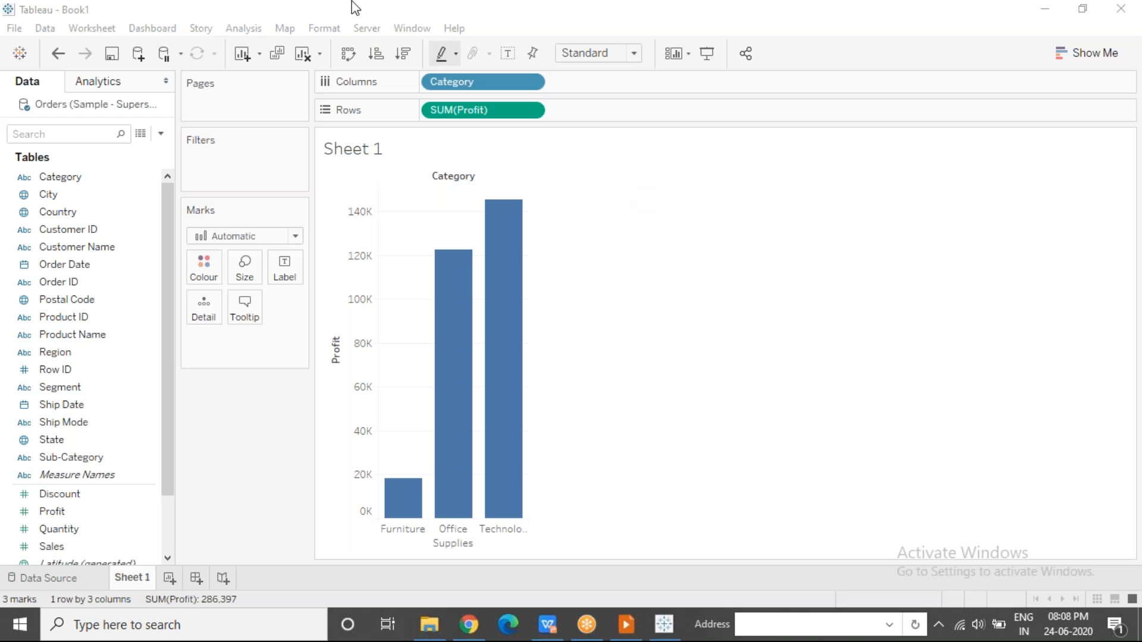
Look at the server options for publishing the workbook and saving it to Tableau Public.
left_click(379, 30)
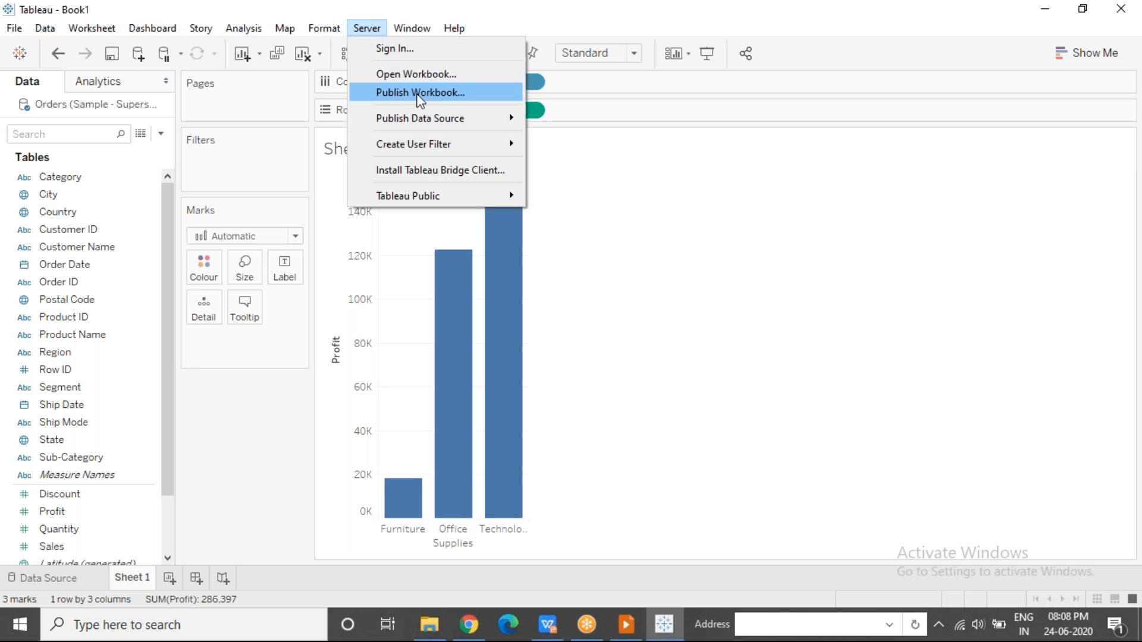
mouse_move(440, 197)
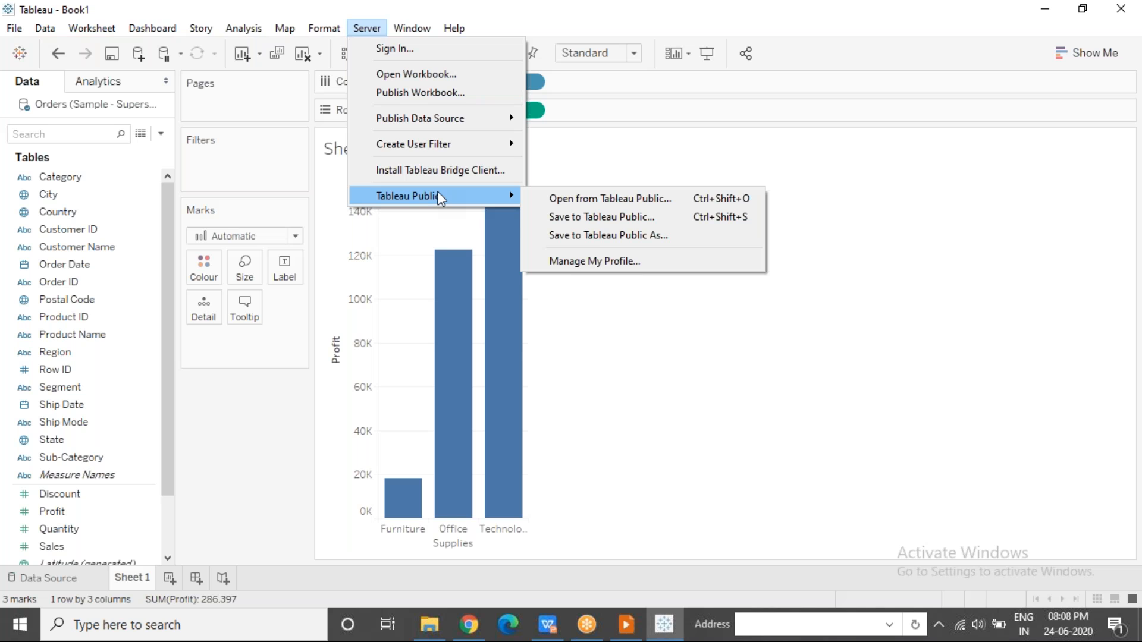
left_click(656, 236)
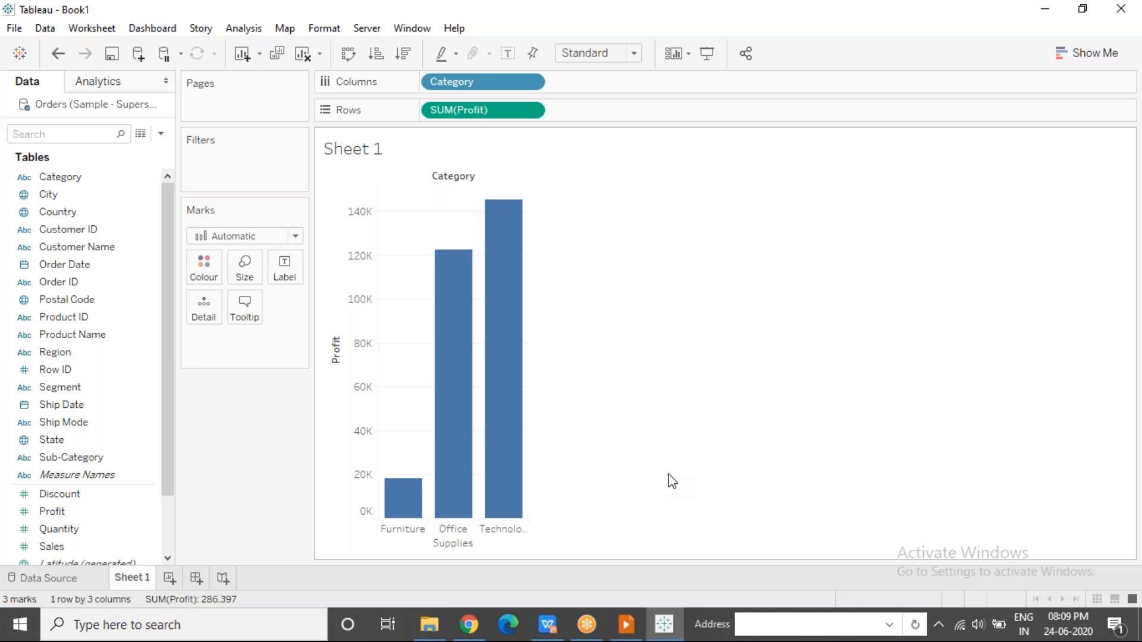
Switch to the slide show's Tableau Architecture slide and turn on the laser pointer.
left_click(629, 634)
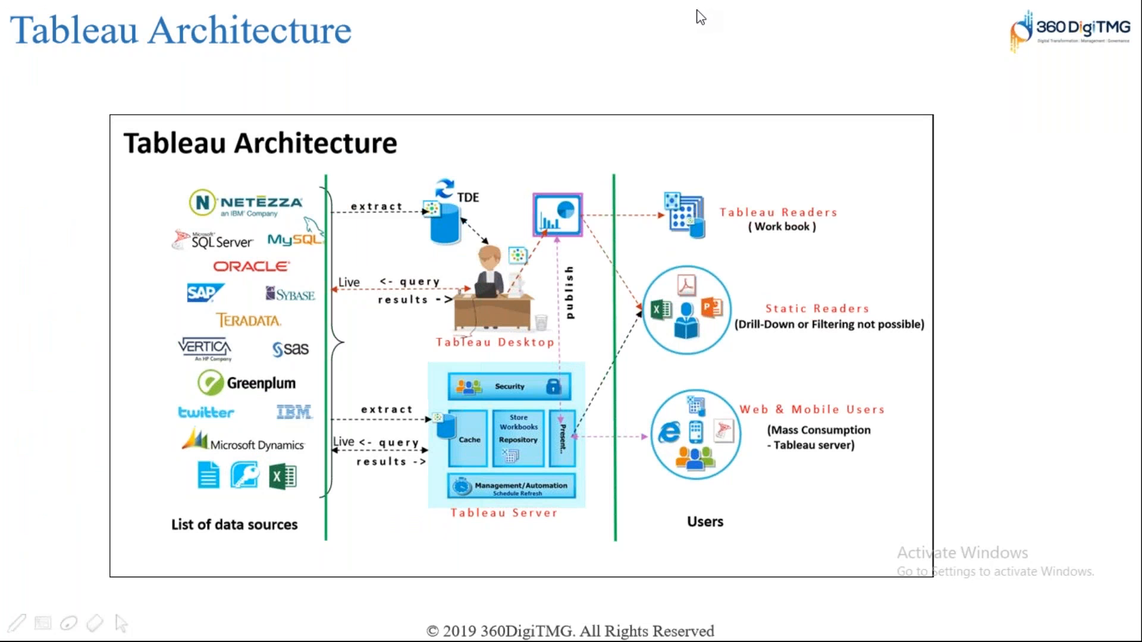
key("ctrl+l")
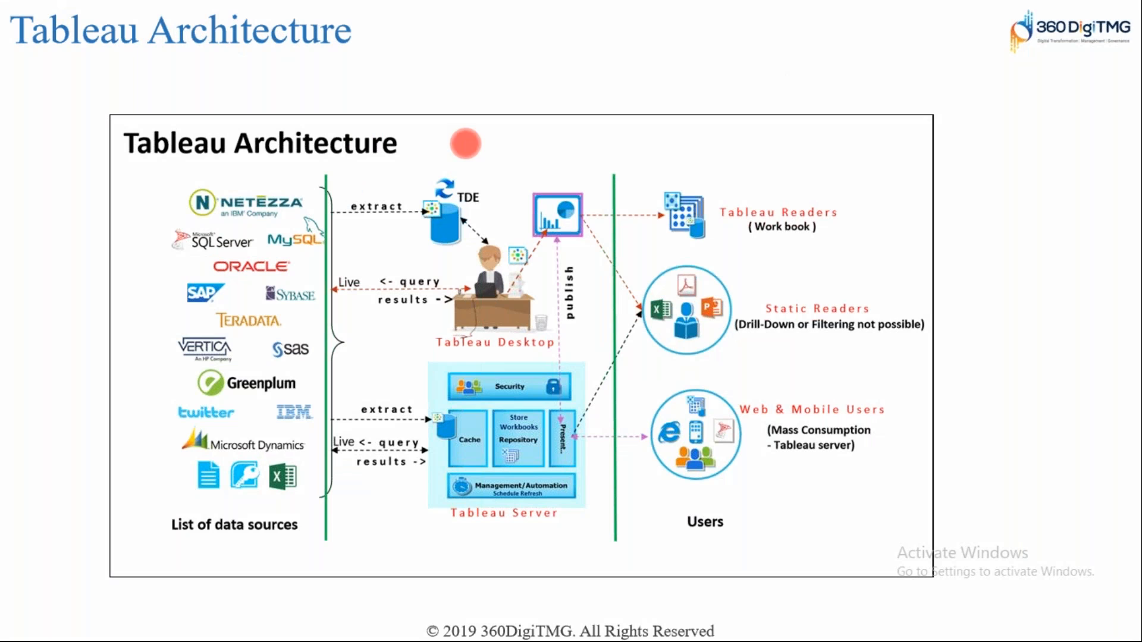
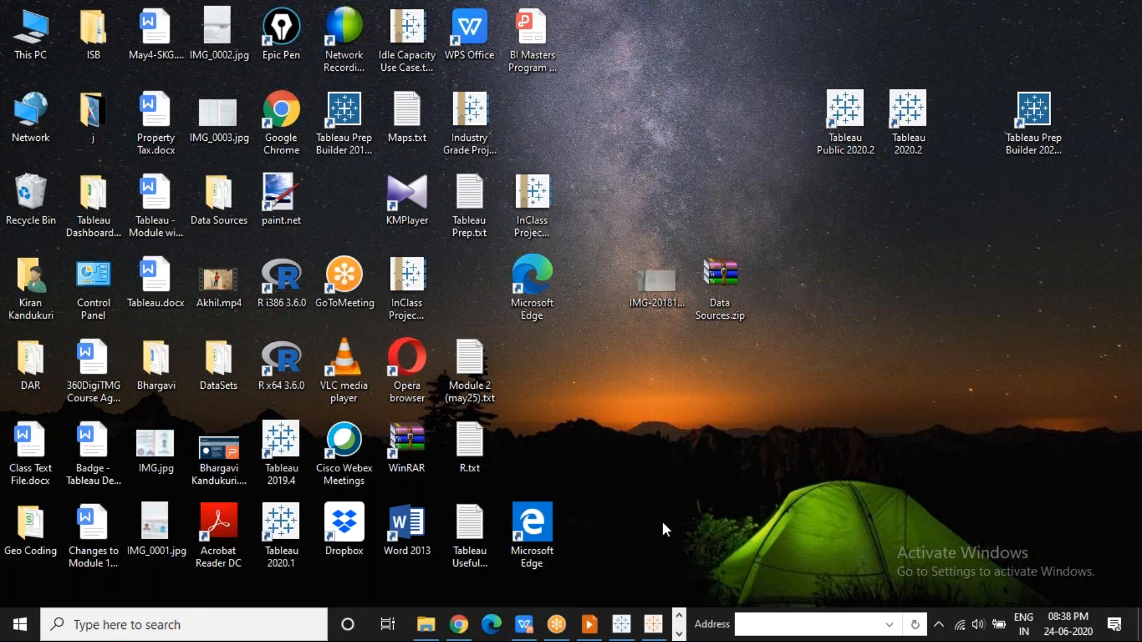
Switch to Tableau Public and look at its server connection options.
left_click(678, 635)
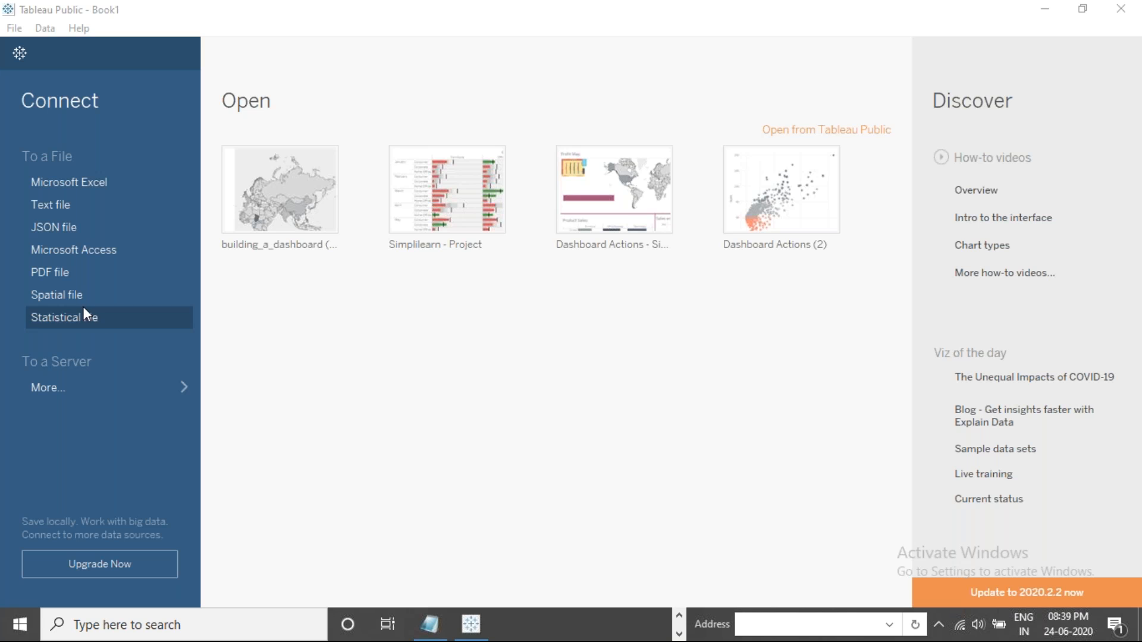
left_click(74, 389)
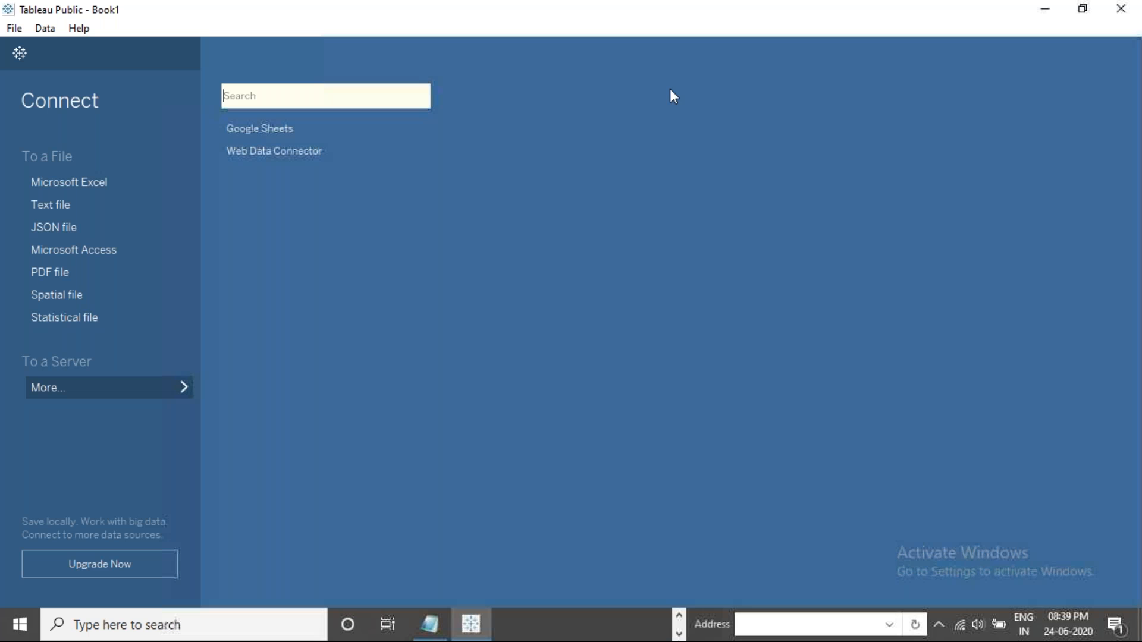
left_click(794, 24)
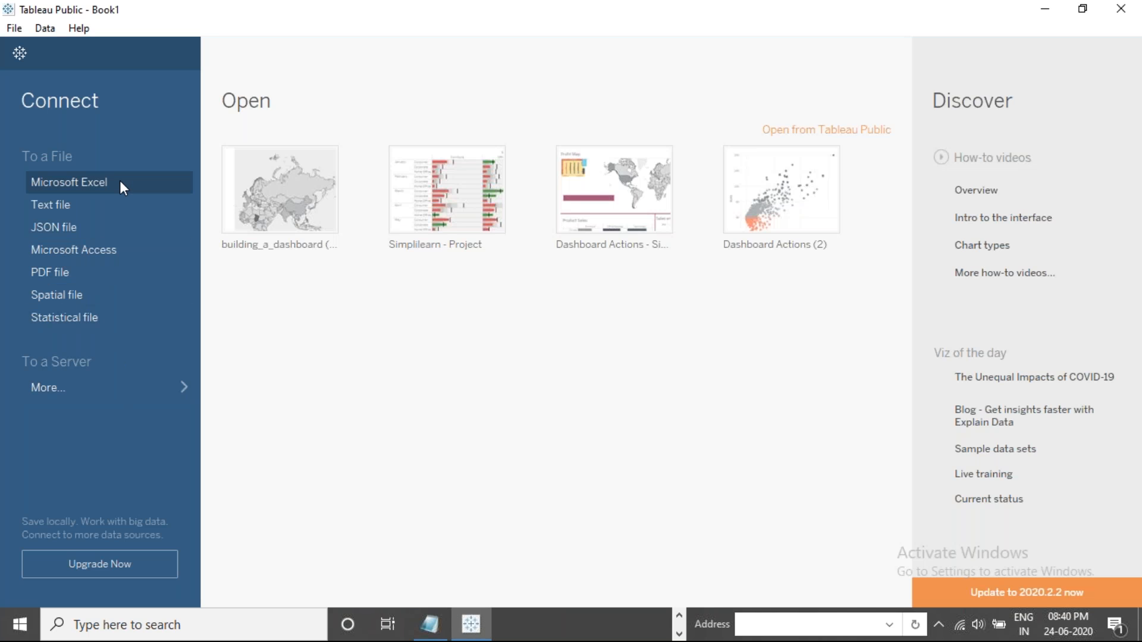
Connect to the Sample - Superstore Excel workbook and add its Orders sheet to the data source.
left_click(120, 182)
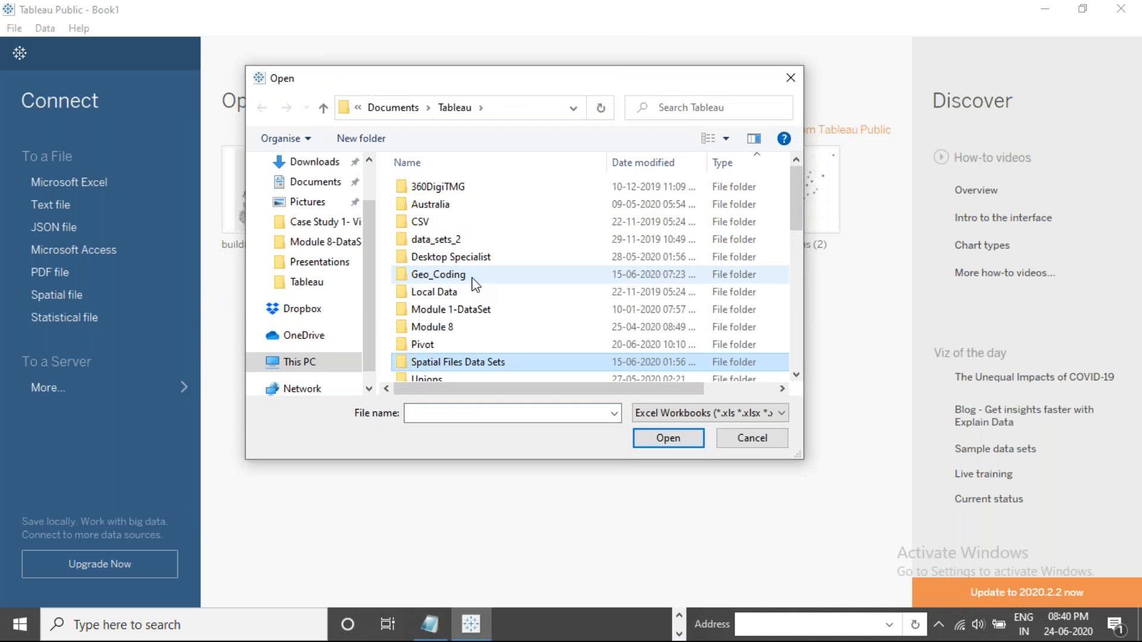
left_click(350, 243)
left_click(462, 224)
left_click(669, 438)
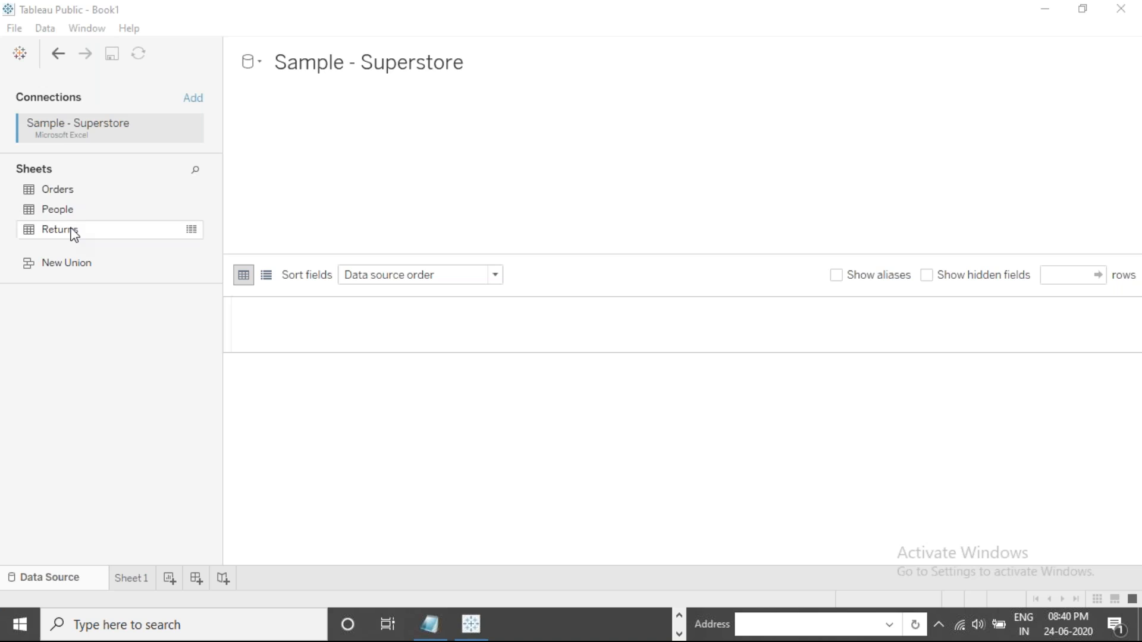
left_click_drag(63, 188, 350, 185)
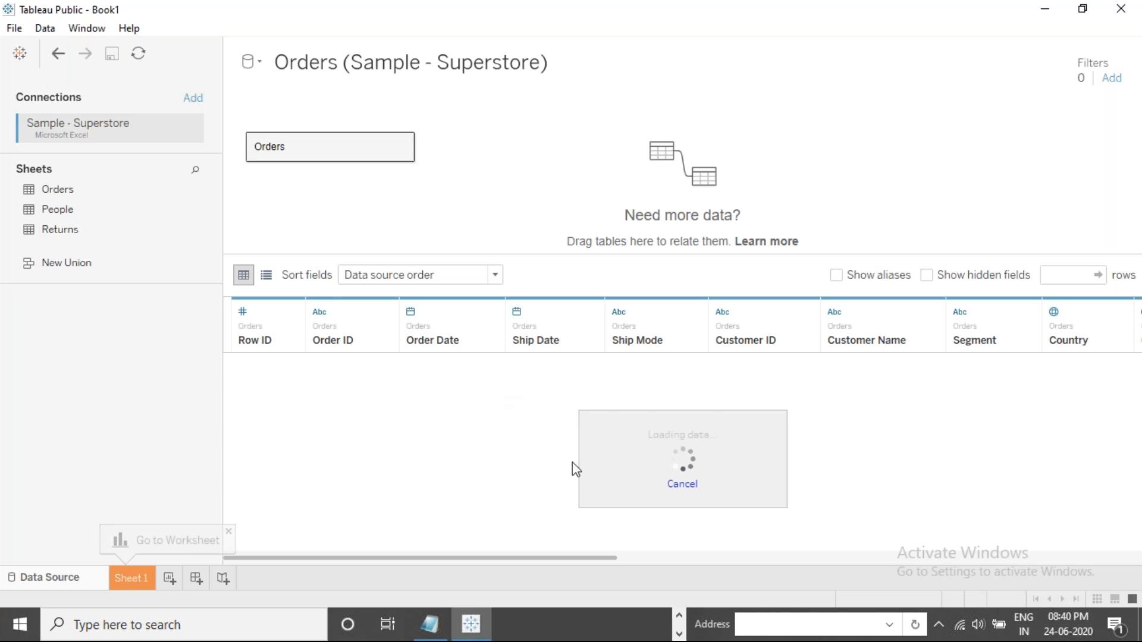
Look at the Orders data in the preview grid and the field options for Ship Date and Ship Mode.
left_click(265, 275)
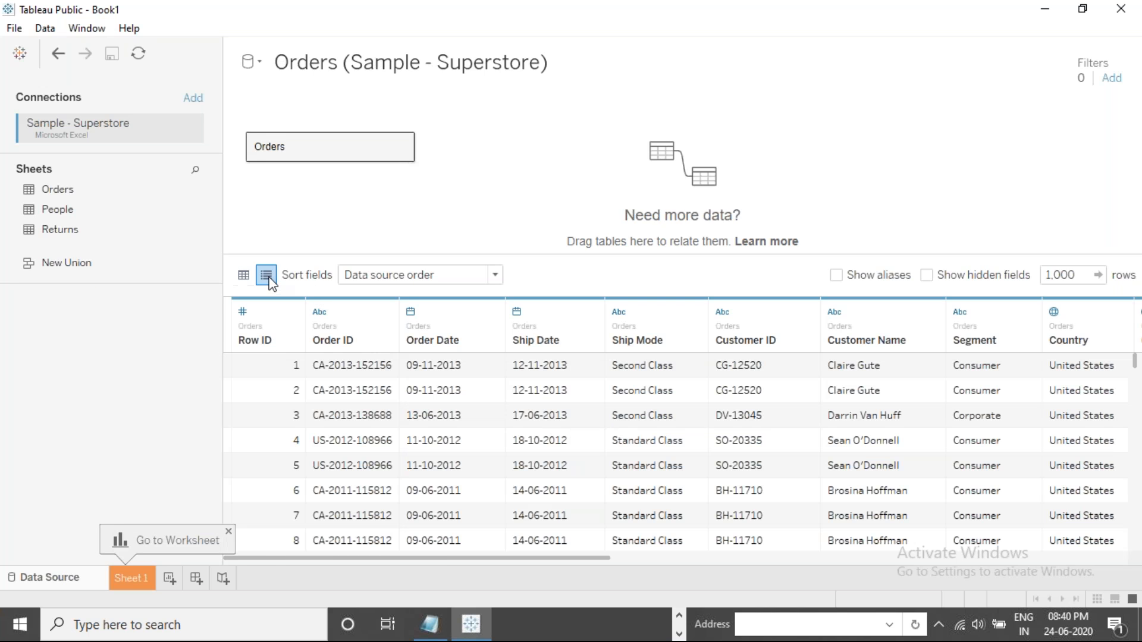
left_click(243, 274)
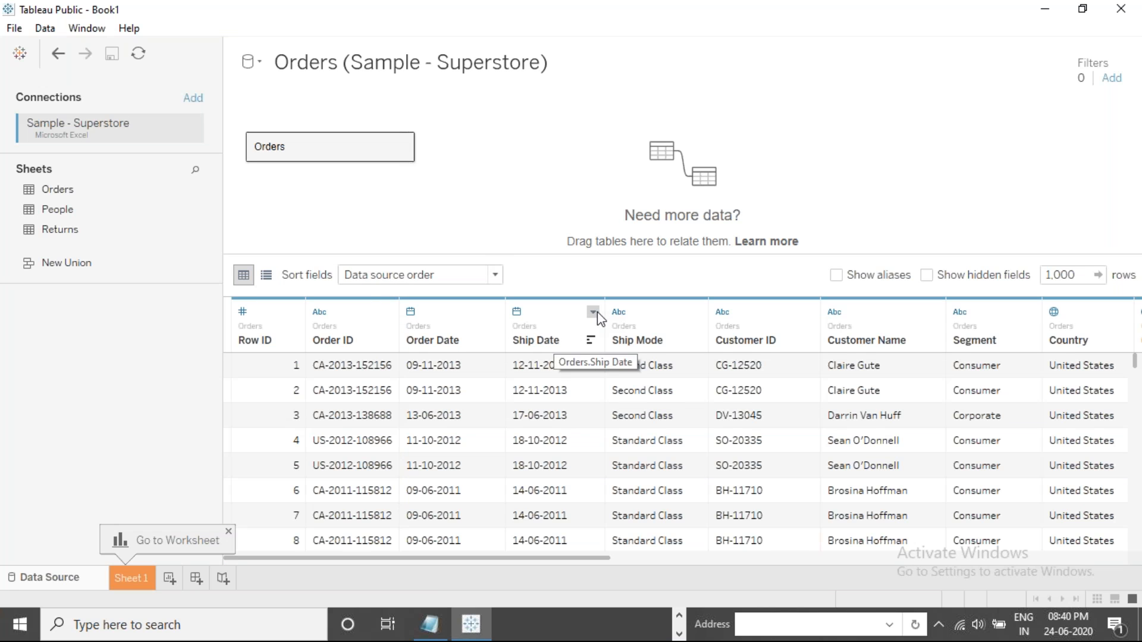
left_click(592, 312)
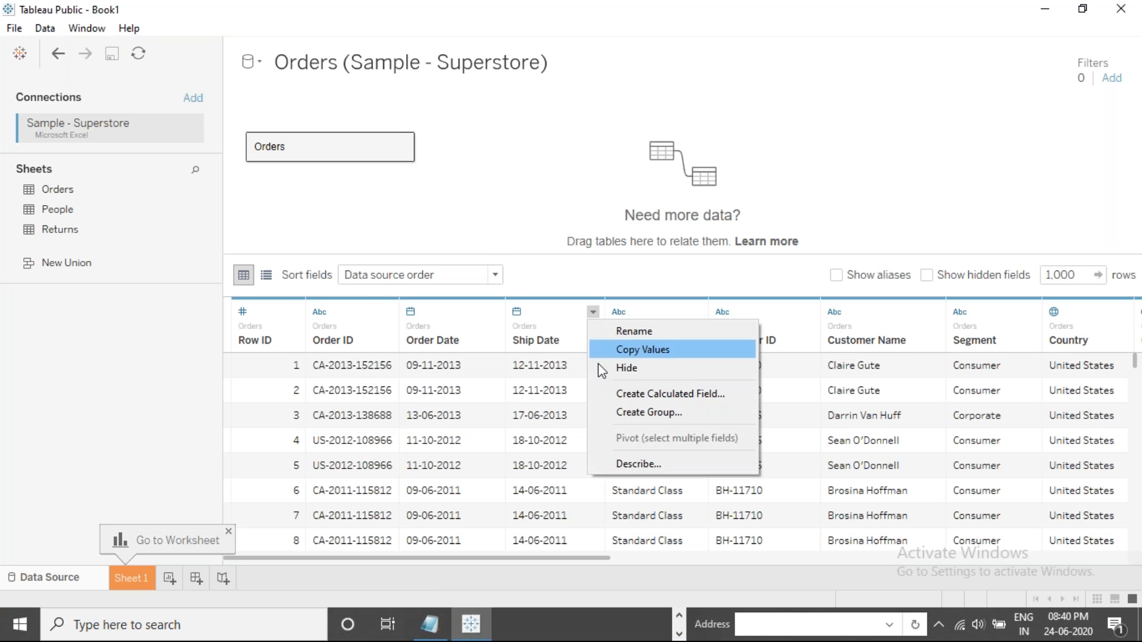
left_click(570, 390)
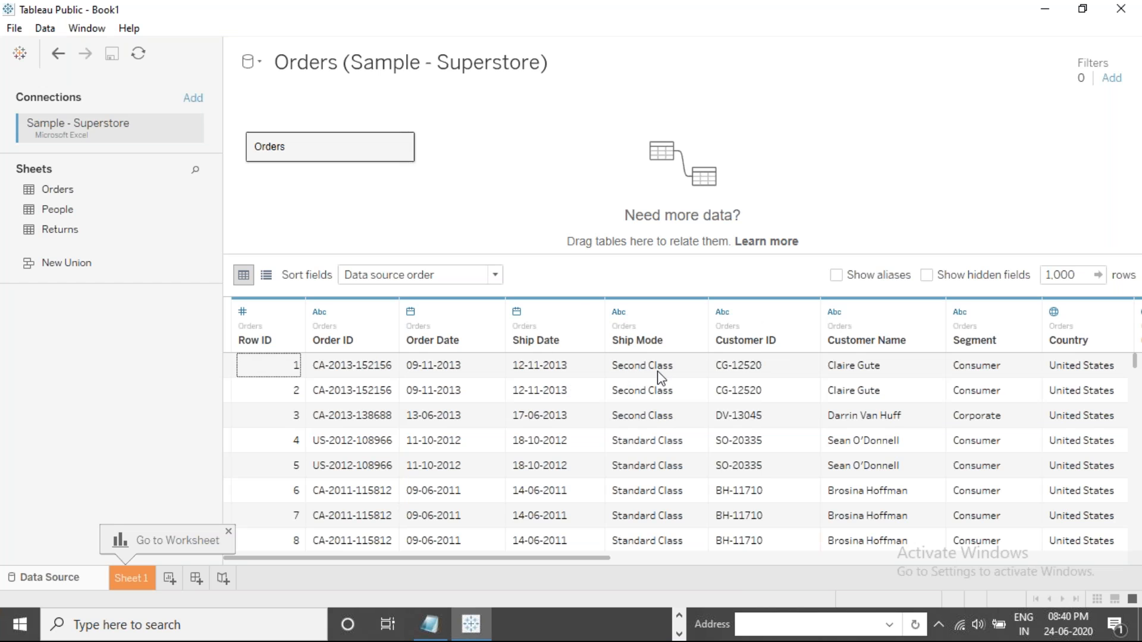
left_click(660, 372)
left_click(697, 312)
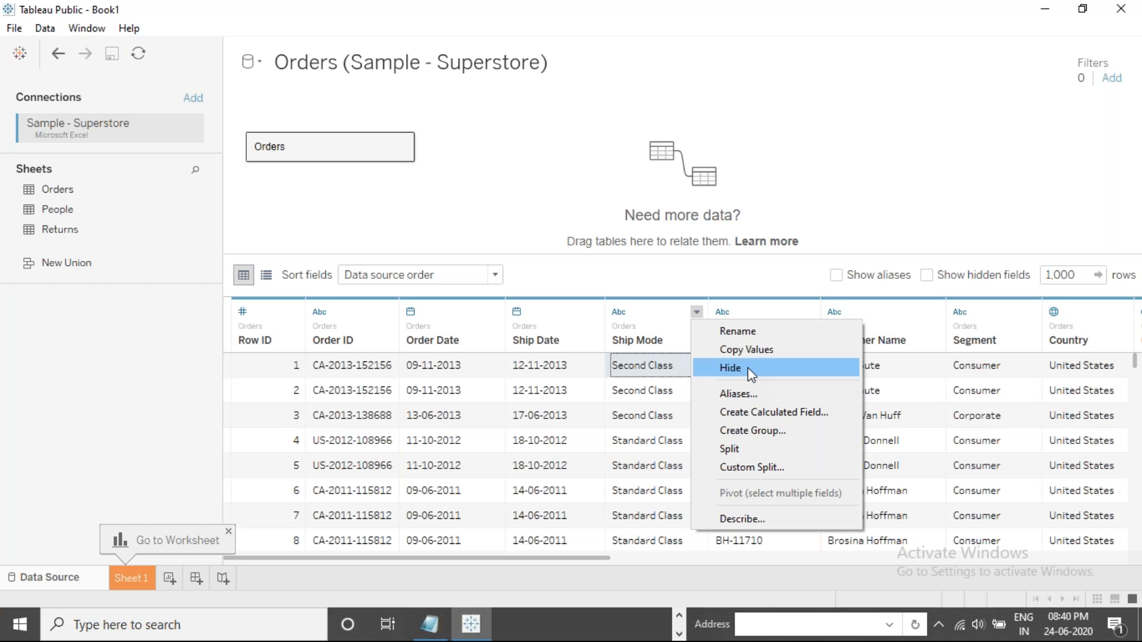
left_click(531, 238)
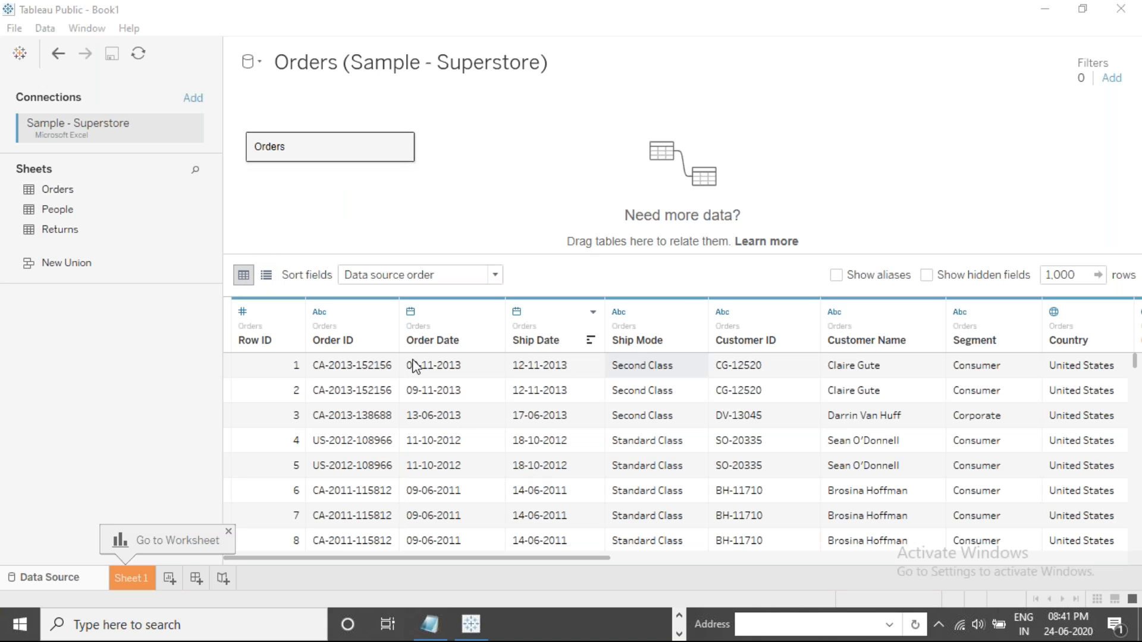
Build a bar chart on Sheet 1 with Category on columns and Profit on rows.
left_click(127, 579)
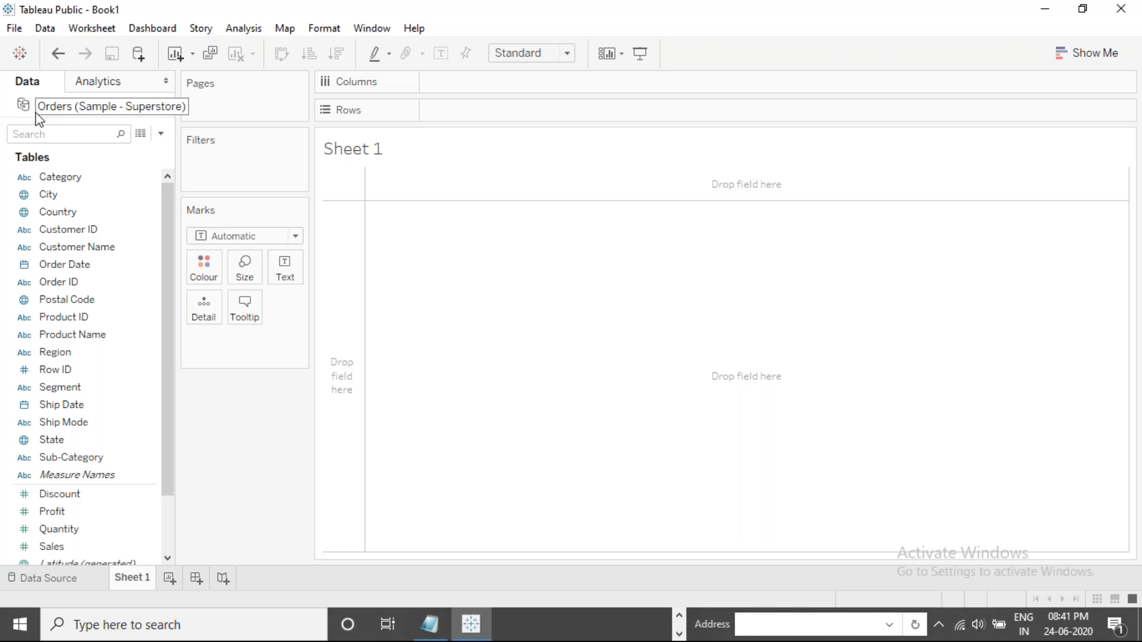
left_click_drag(88, 177, 440, 74)
left_click(67, 512)
mouse_move(67, 513)
left_mouse_down()
mouse_move(444, 176)
mouse_move(462, 113)
left_mouse_up()
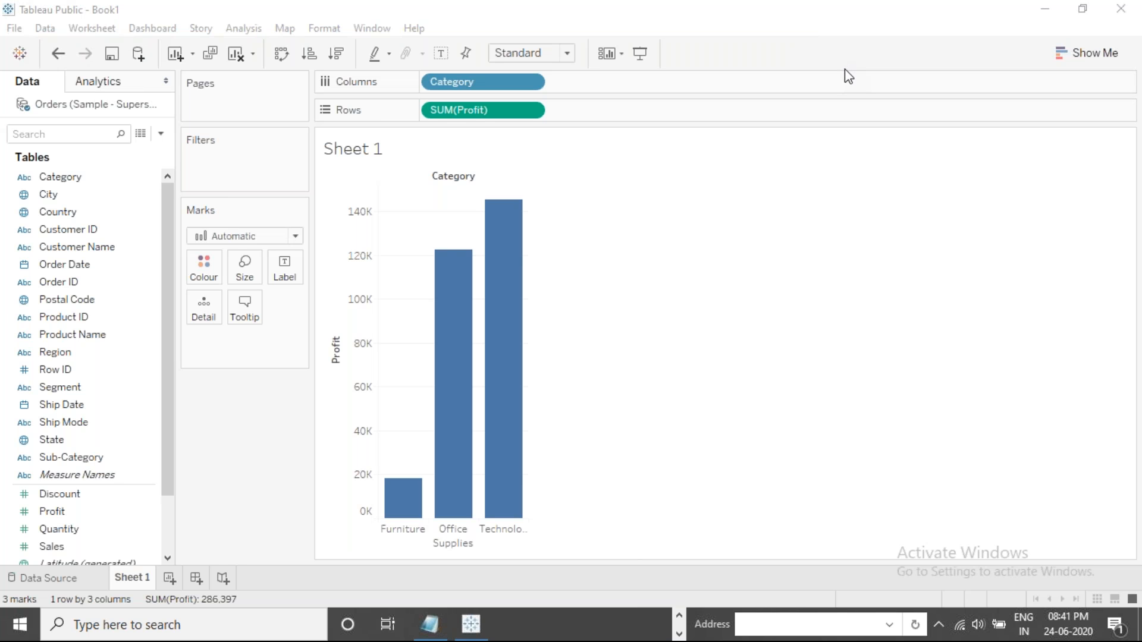
Examine the chart's context options, the worksheet's copy and export options and the workbook's save options.
right_click(421, 231)
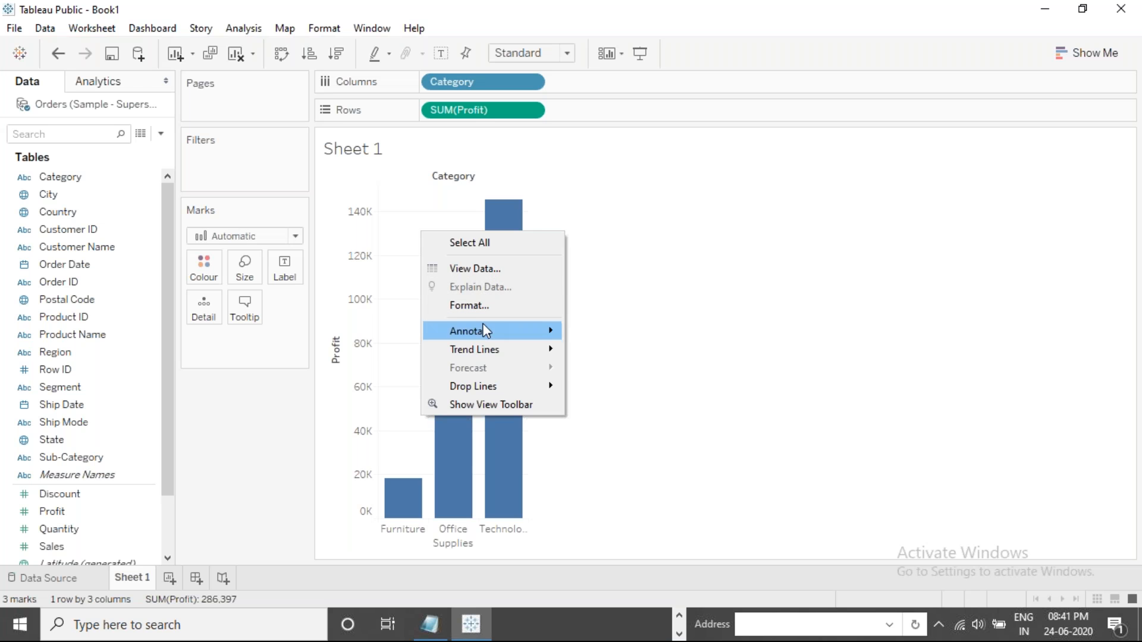
left_click(620, 226)
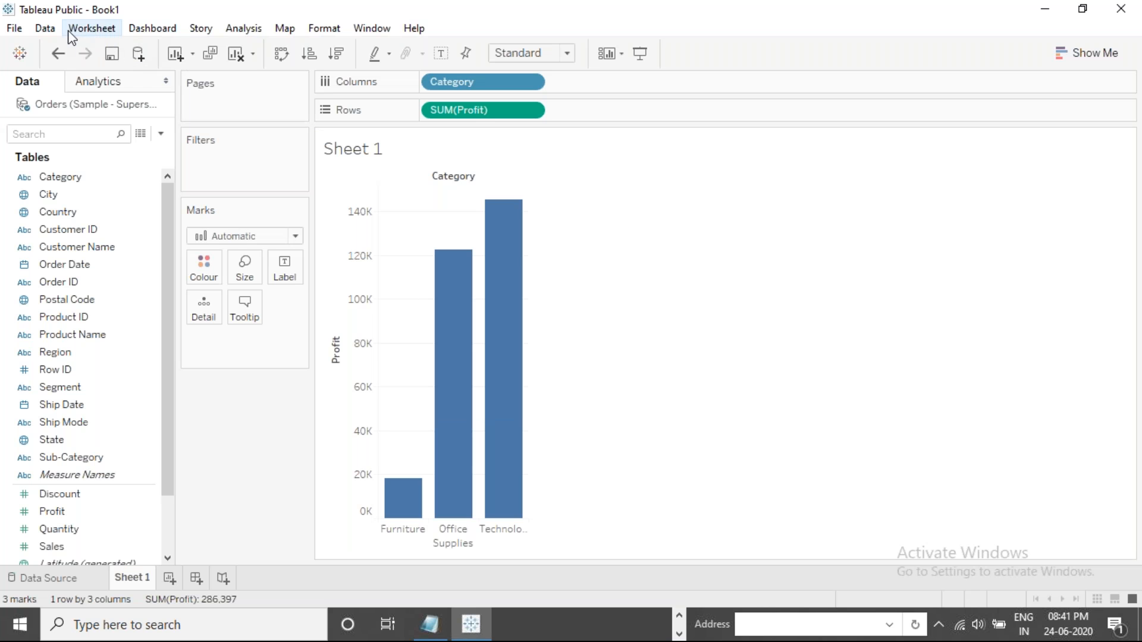
left_click(92, 28)
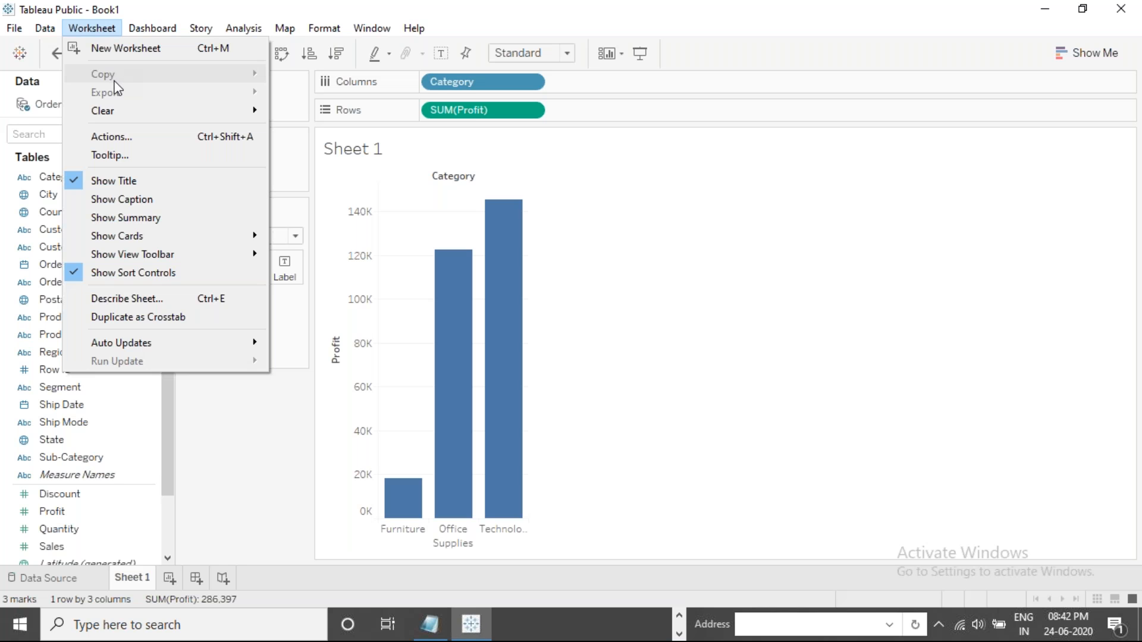
right_click(412, 225)
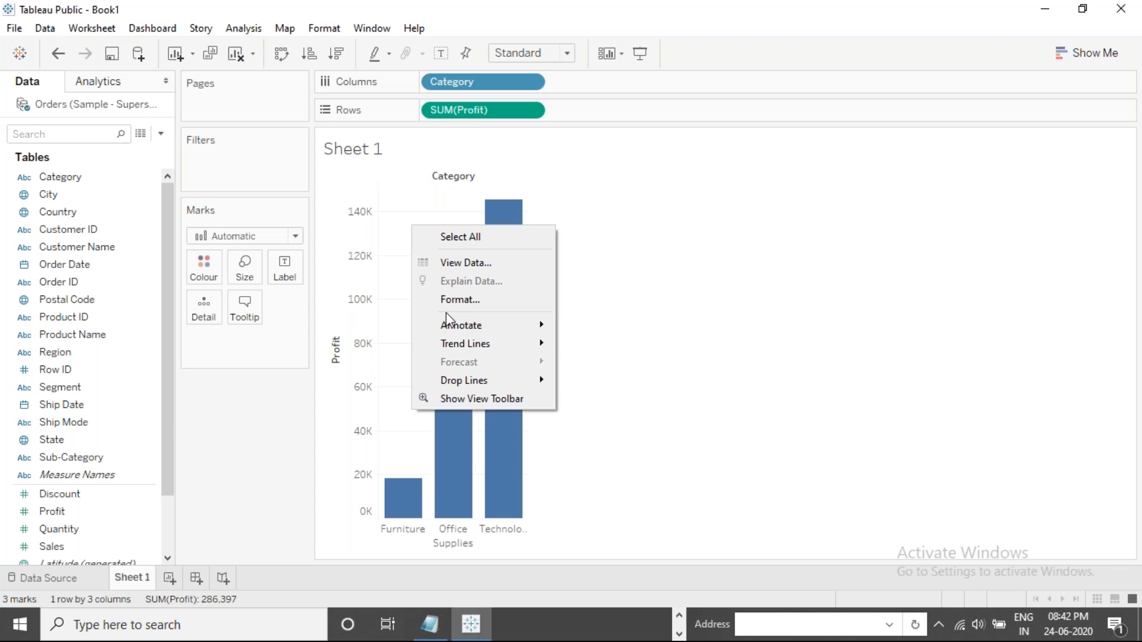
left_click(397, 297)
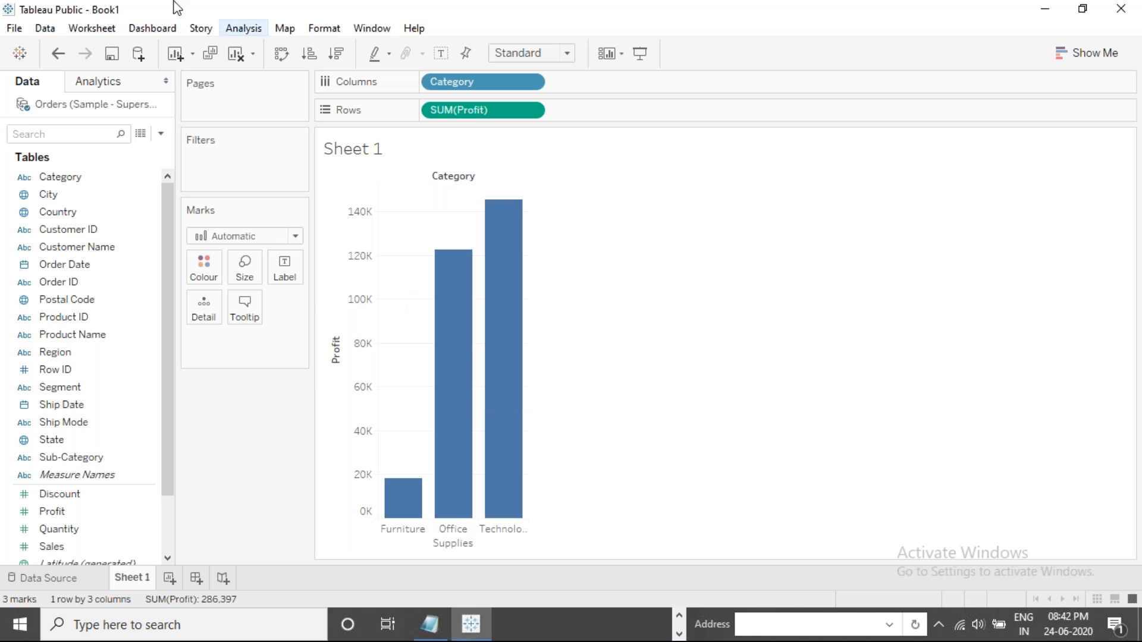
left_click(92, 31)
mouse_move(14, 28)
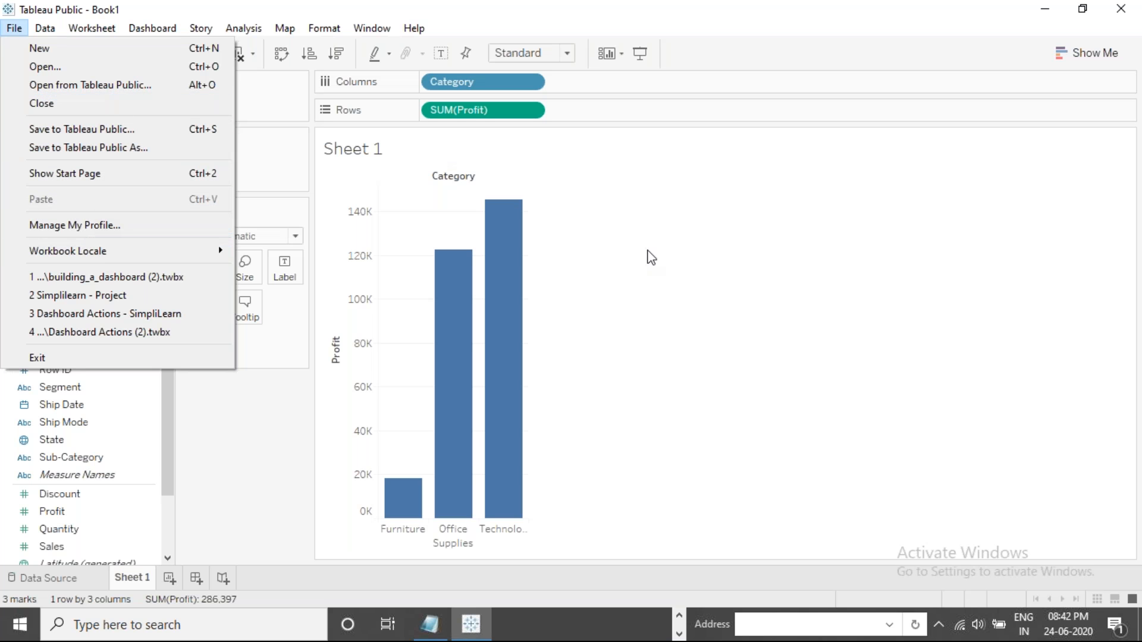
left_click(648, 251)
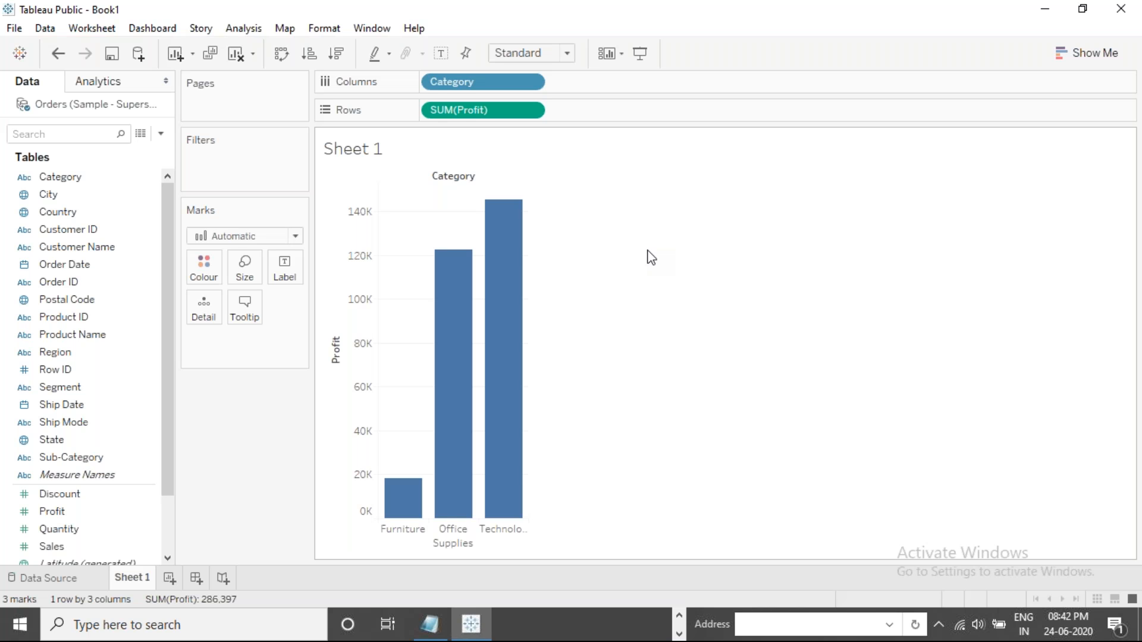
left_click(792, 24)
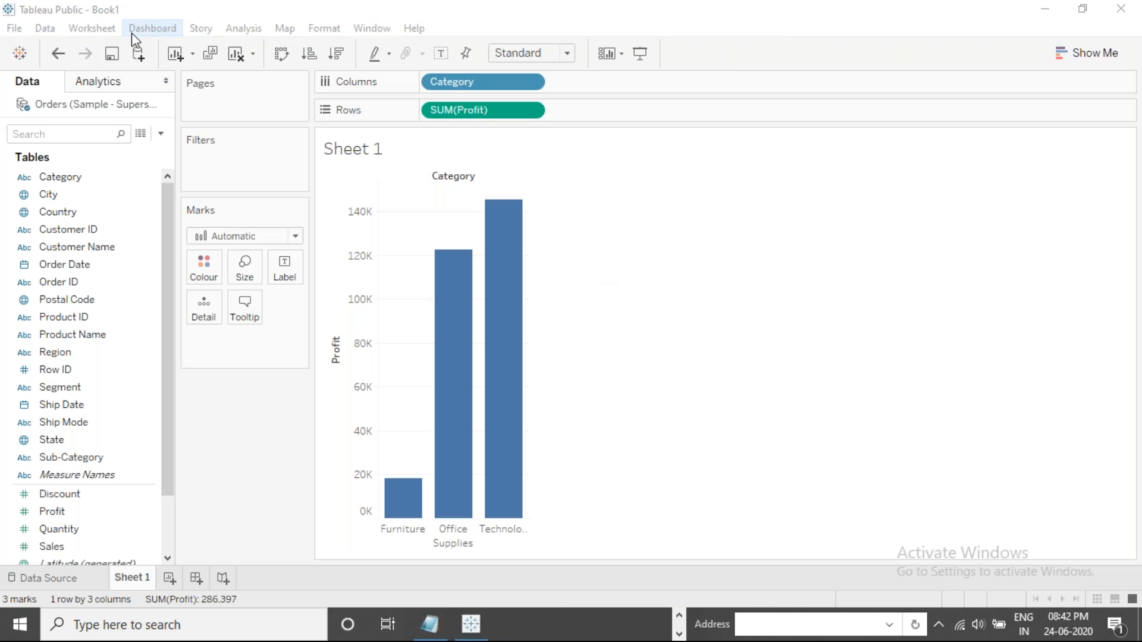
Look at the sign-in required for saving the workbook to Tableau Public under a chosen name, and dismiss it.
left_click(12, 31)
left_click(12, 31)
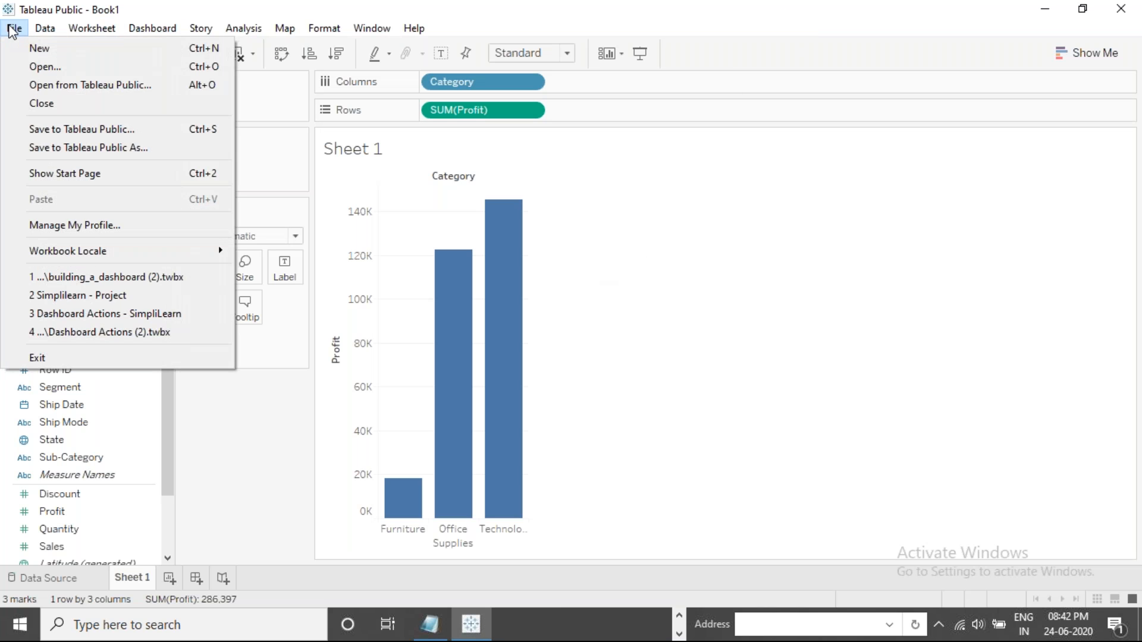
left_click(116, 148)
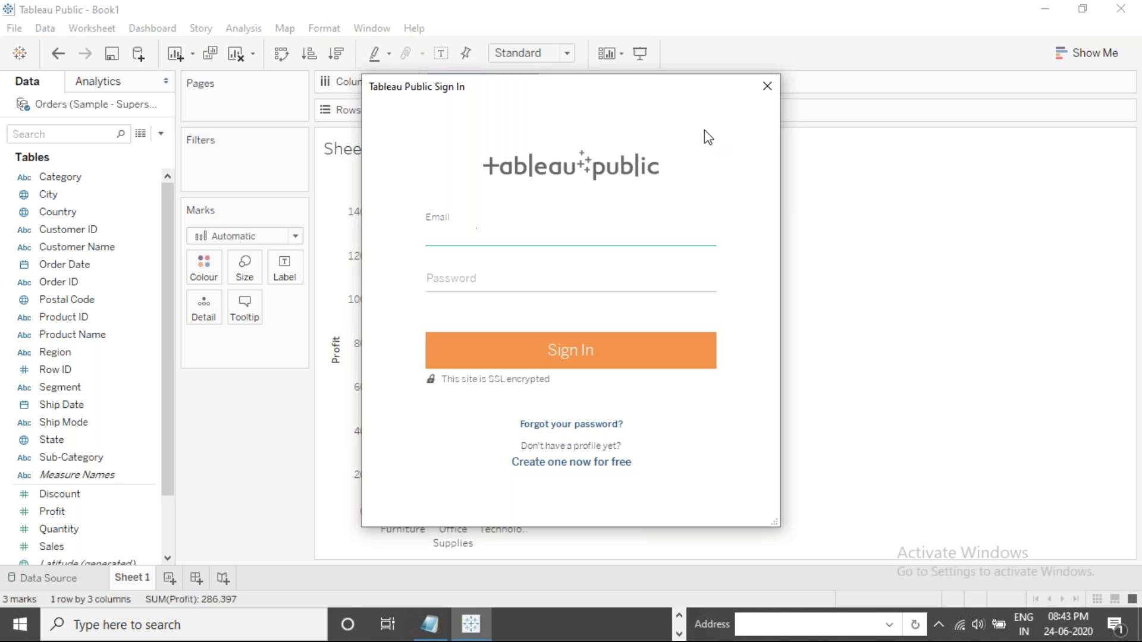
left_click(767, 87)
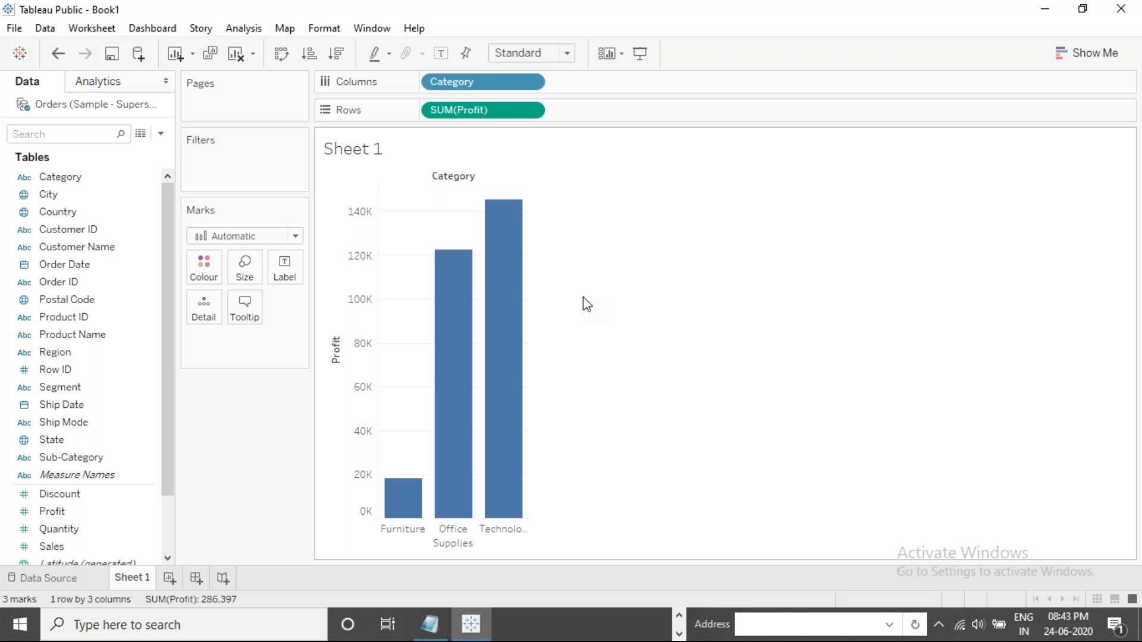
Switch to Tableau Desktop to look at its map geocoding options, and compare them with Tableau Public's map options.
key("alt")
key("alt+Tab")
key("alt+Tab")
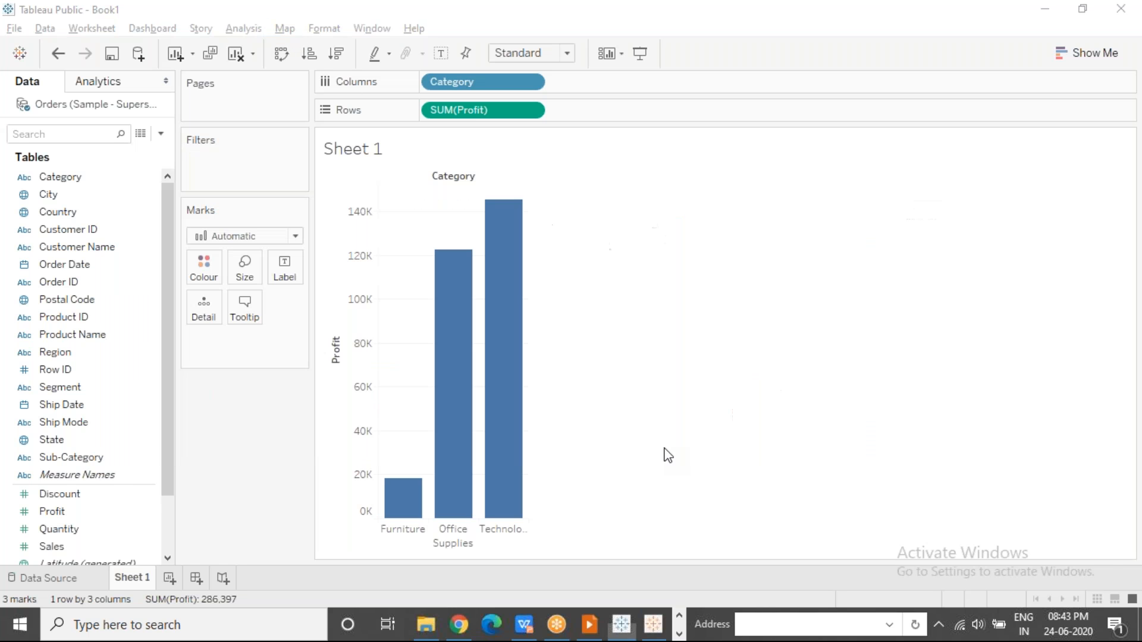
left_click(284, 28)
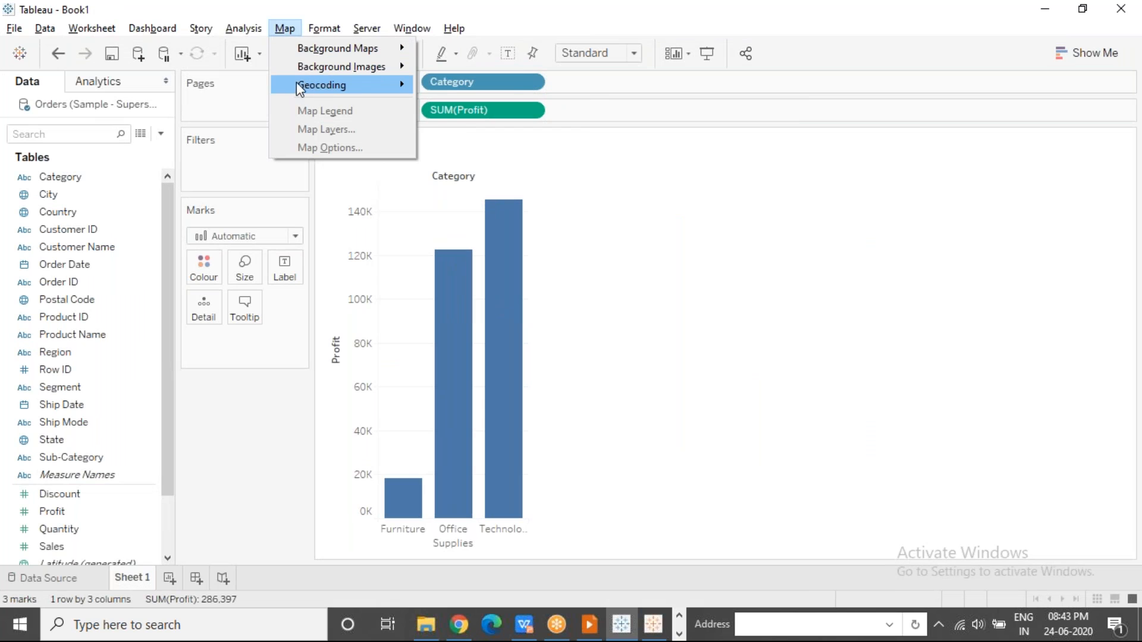
mouse_move(331, 94)
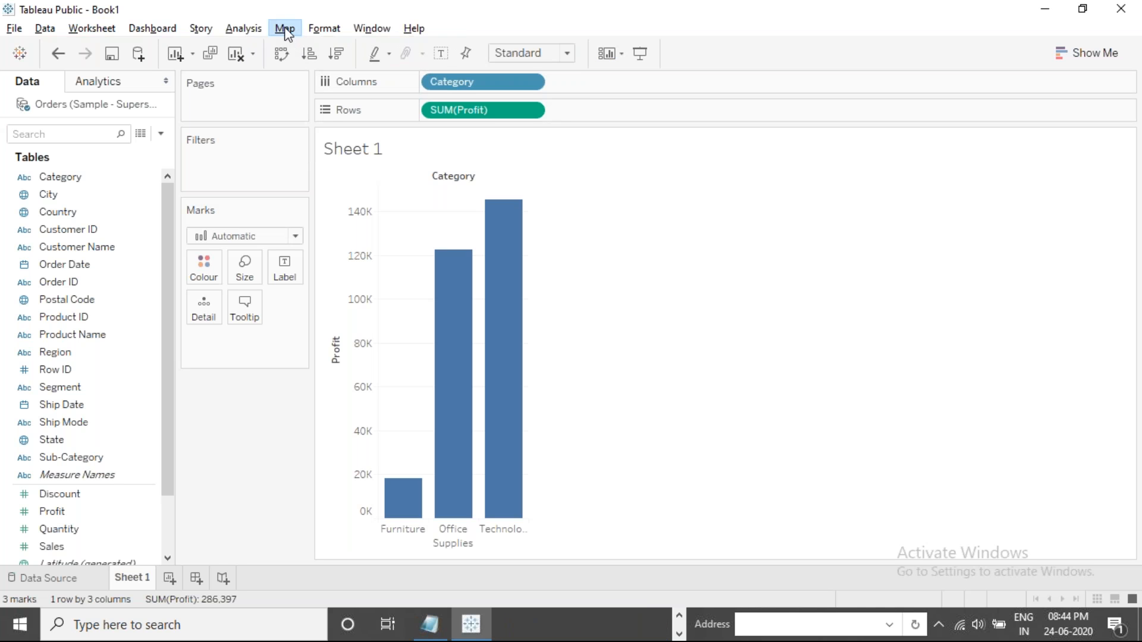
left_click(285, 28)
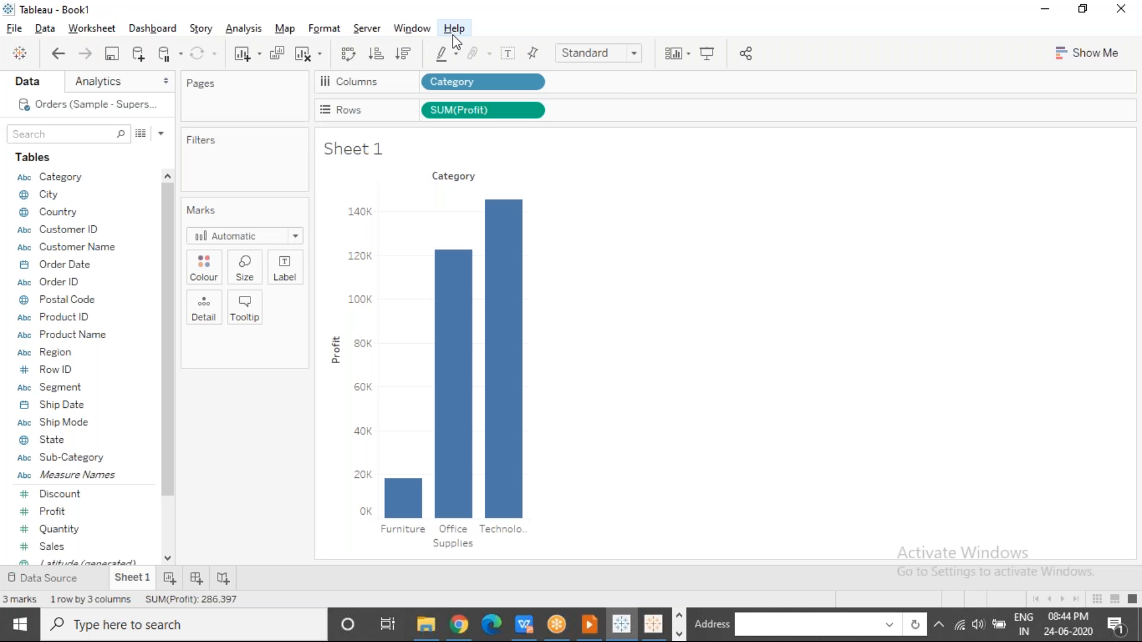
In Tableau Desktop, look at the extension choices for the analytics extension connection and close the dialog unchanged.
left_click(452, 34)
mouse_move(524, 186)
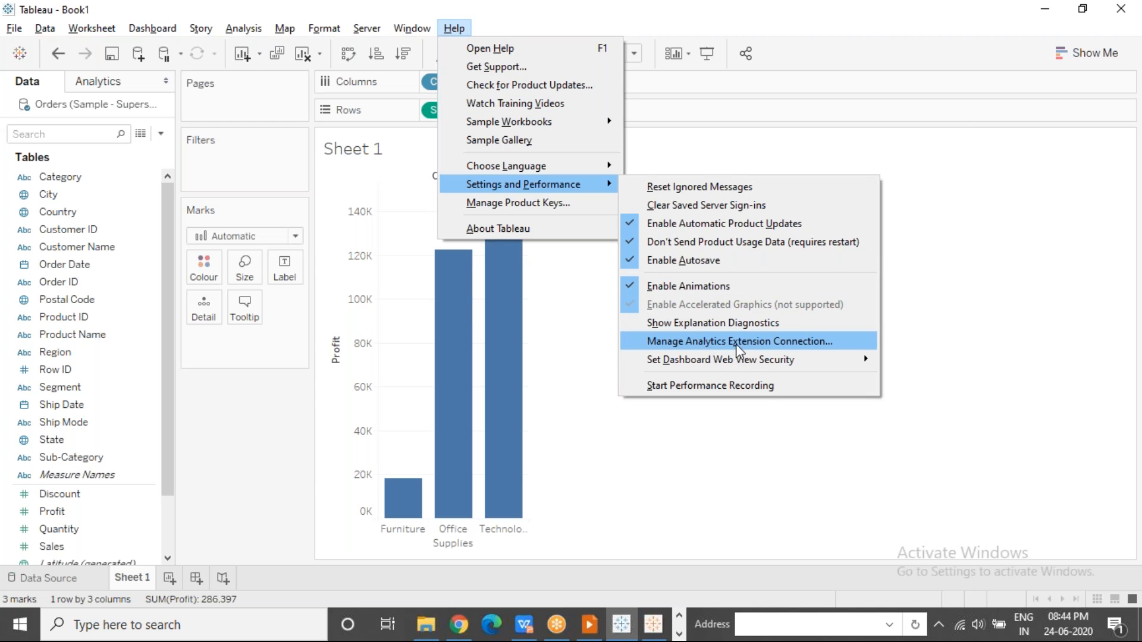
left_click(762, 342)
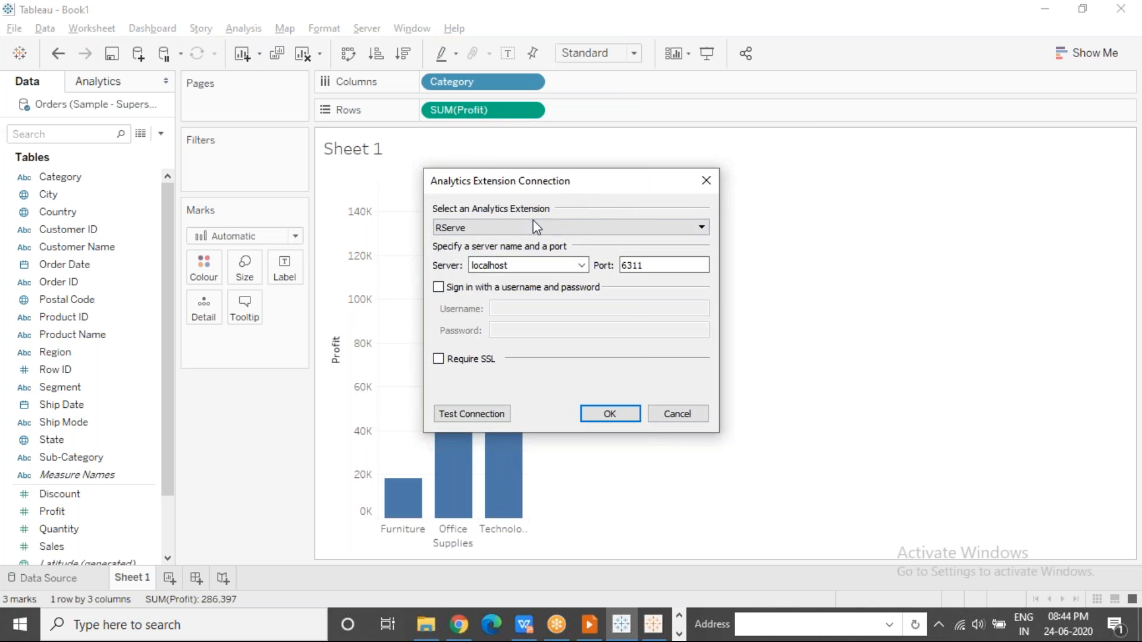
left_click(532, 225)
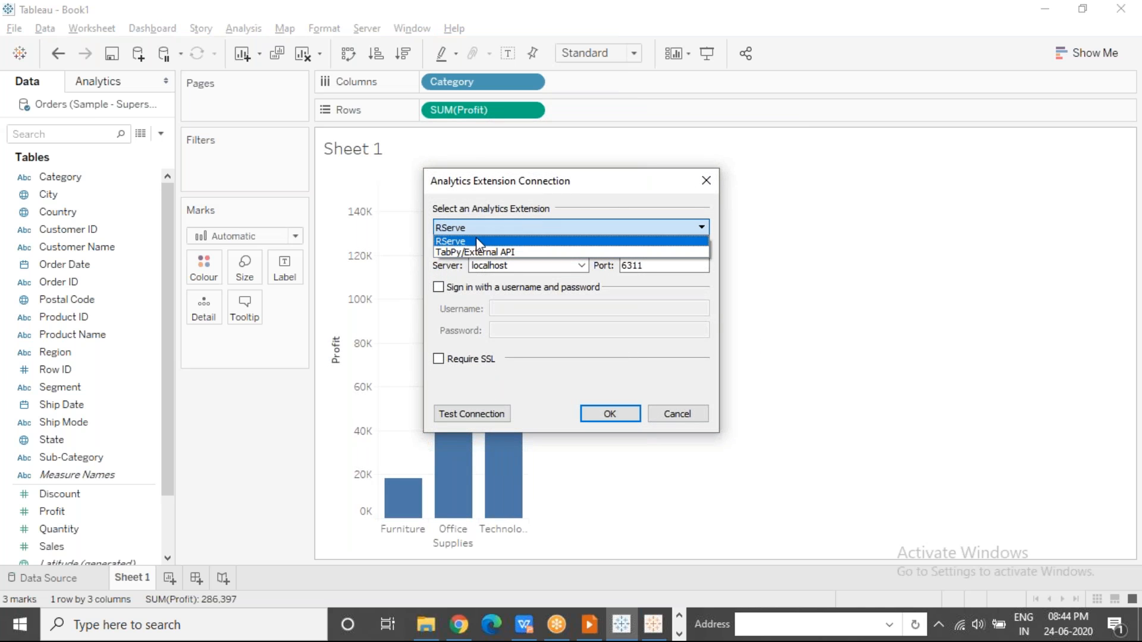
left_click(706, 179)
left_click(707, 178)
Switch to Tableau Public and look at its settings and performance options.
key("alt+Tab")
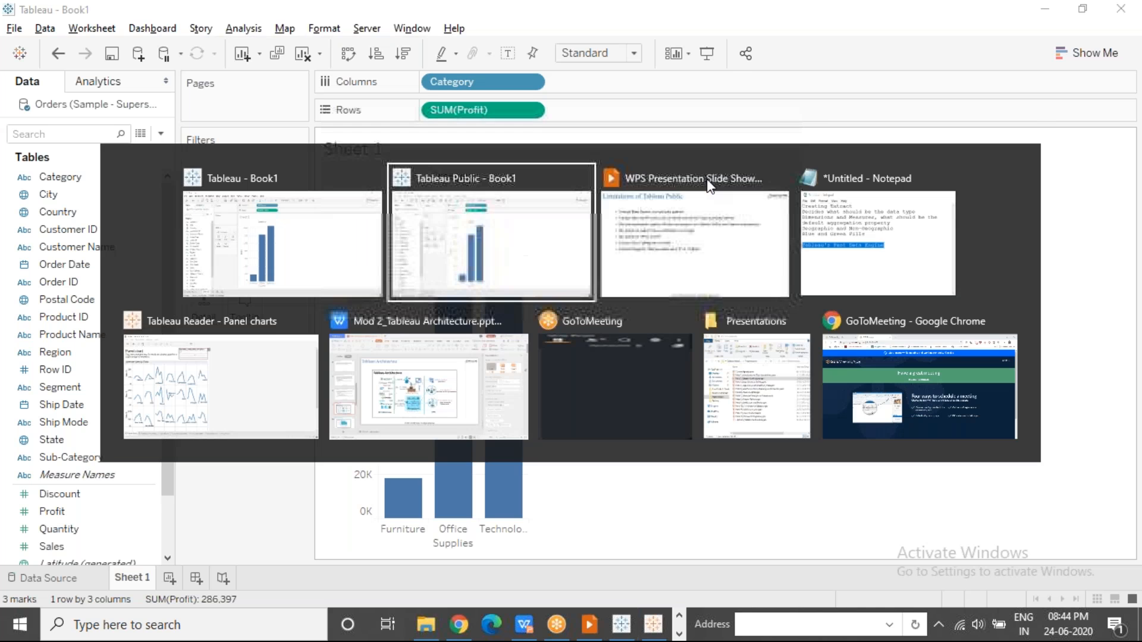
left_click(418, 34)
mouse_move(459, 127)
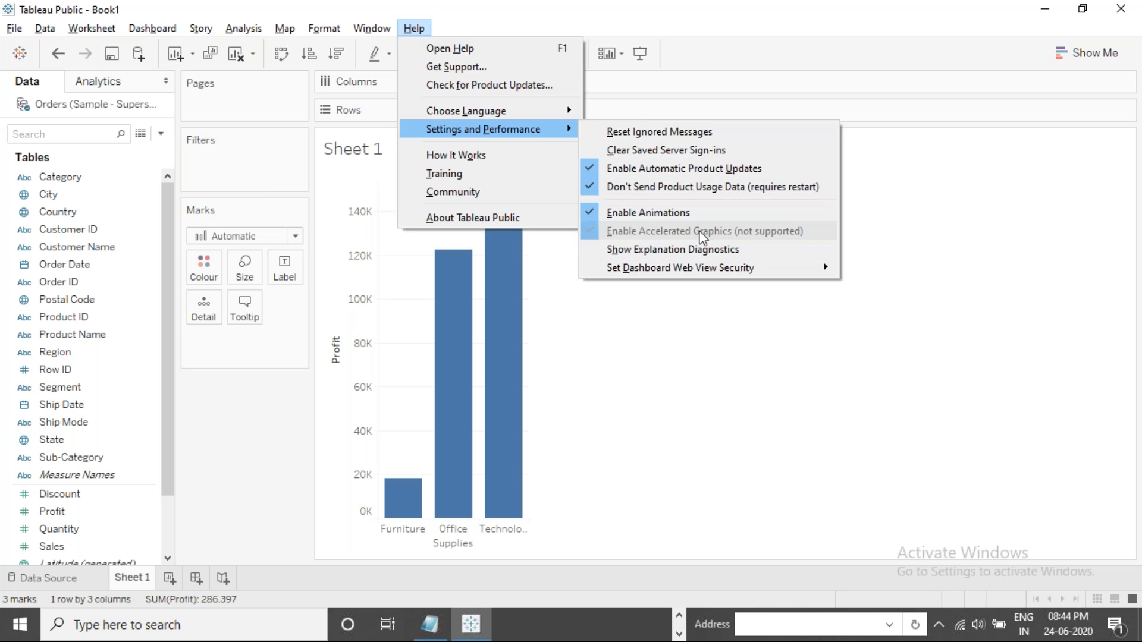
key("Escape")
key("Escape")
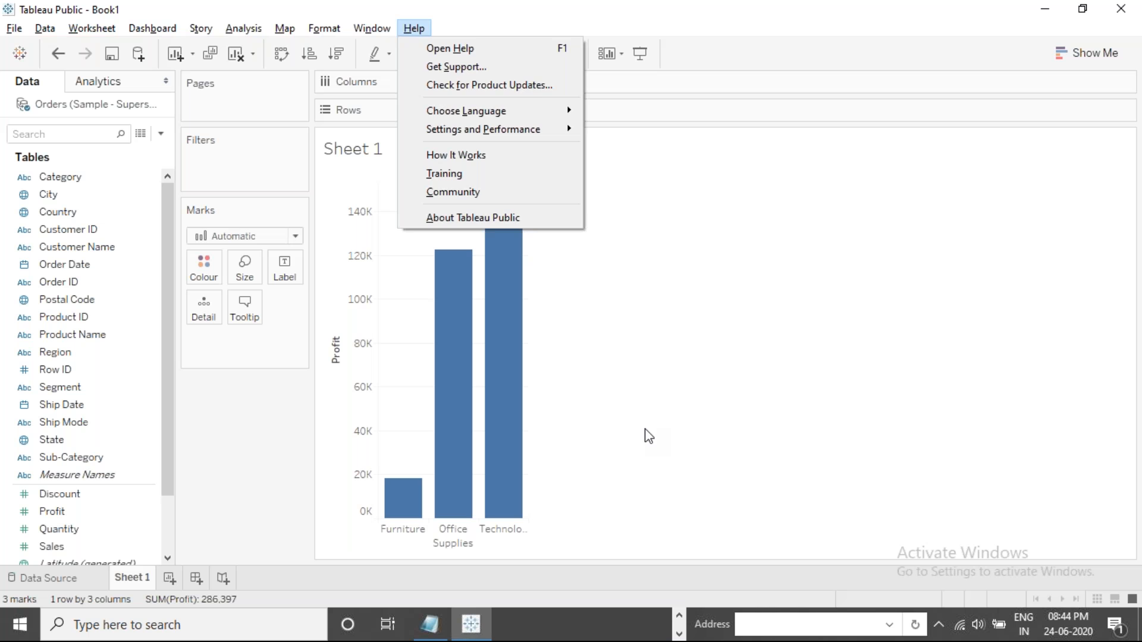
Switch to the slide show and review the Limitations of Tableau Public slide.
key("alt+Tab")
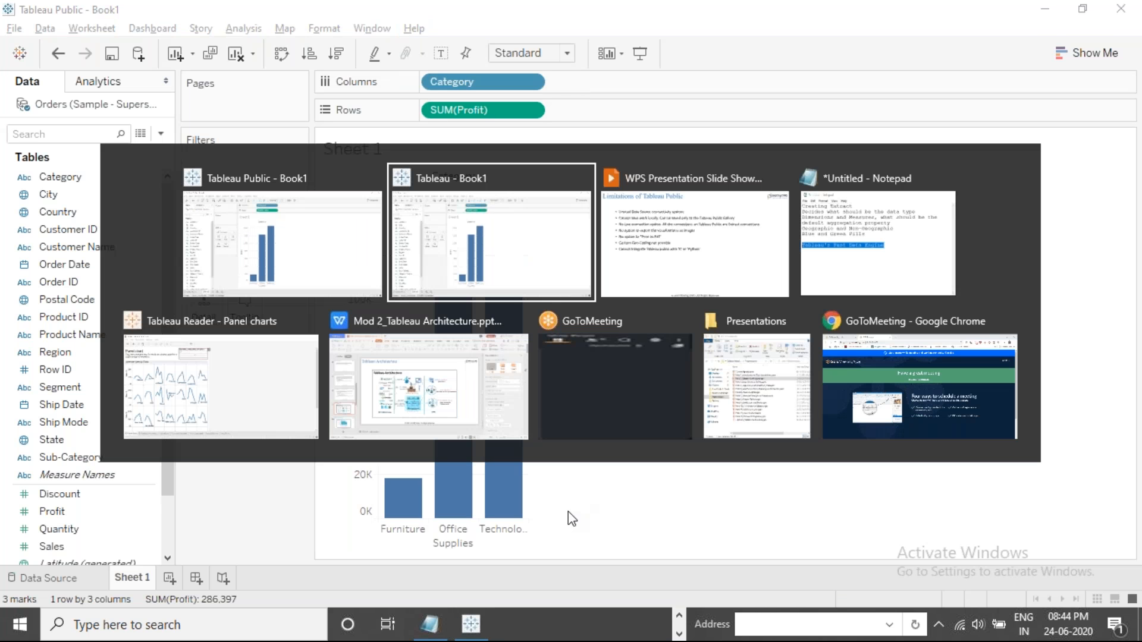
key("alt+Tab")
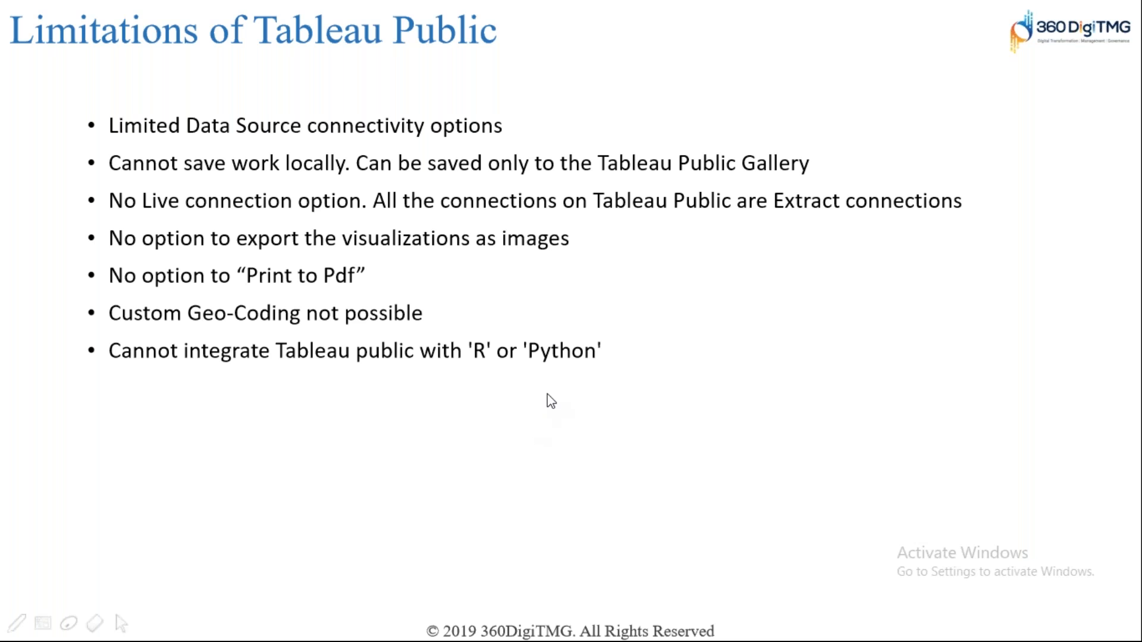
left_click(393, 418)
left_click(393, 419)
left_click(390, 418)
left_click(390, 418)
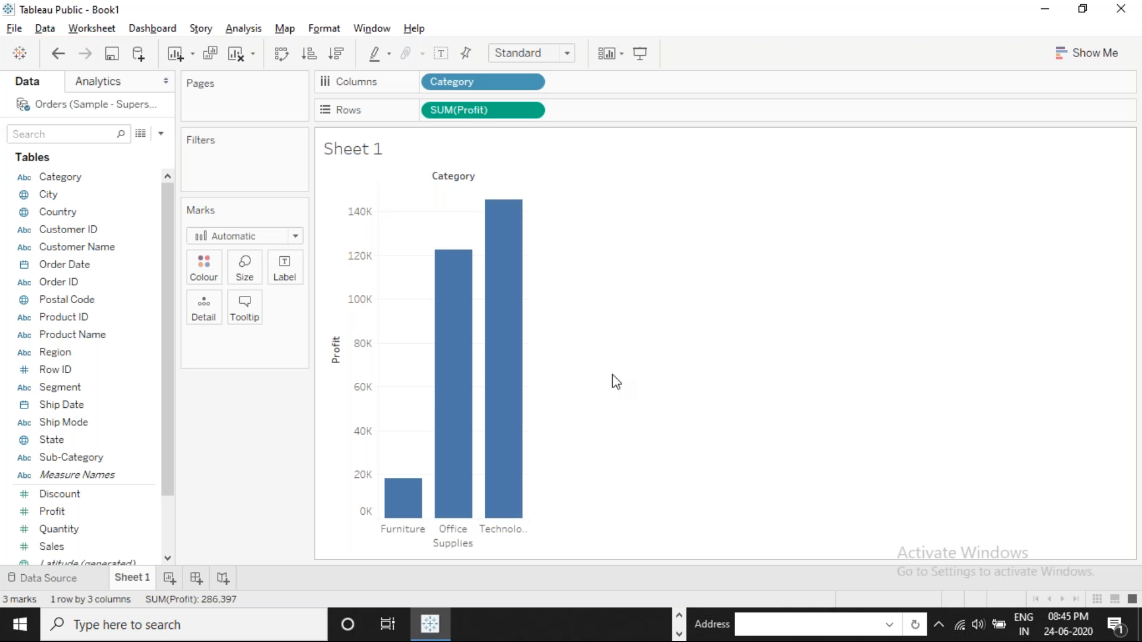
Switch to Tableau Desktop and look at the server options for opening from and saving to Tableau Public, leaving everything unchanged.
left_click(678, 634)
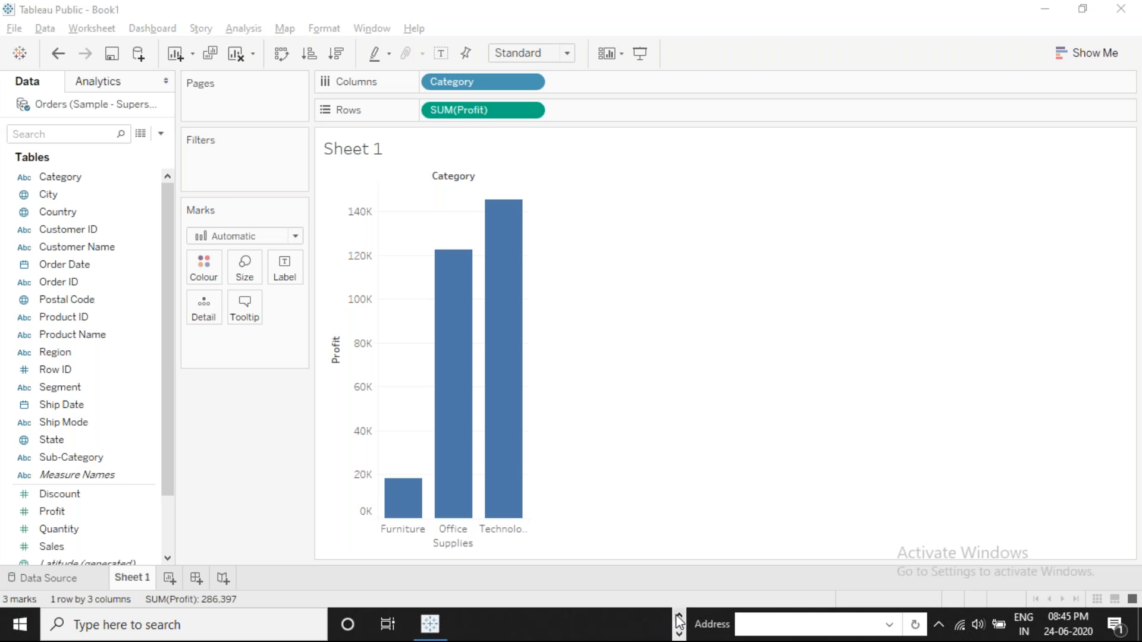
left_click(678, 618)
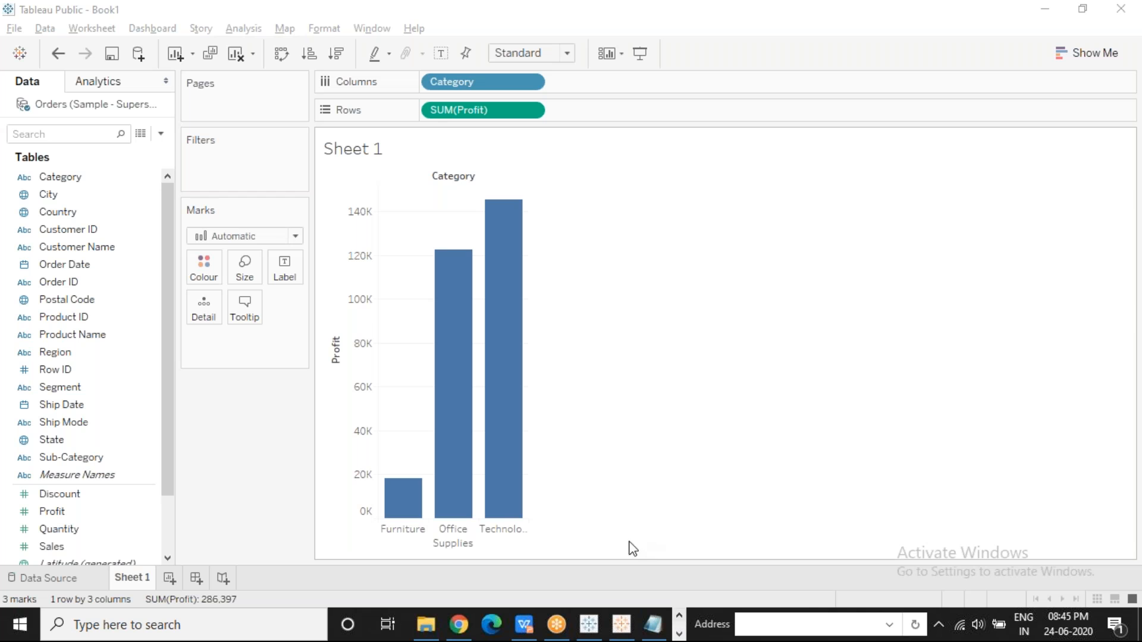
mouse_move(589, 628)
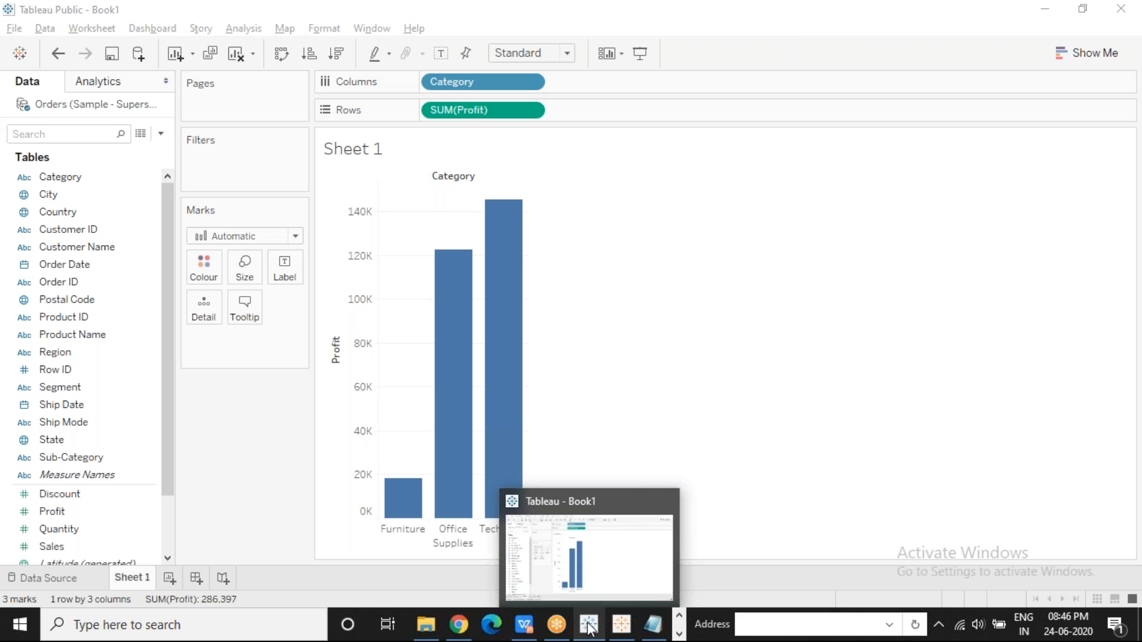
left_click(588, 625)
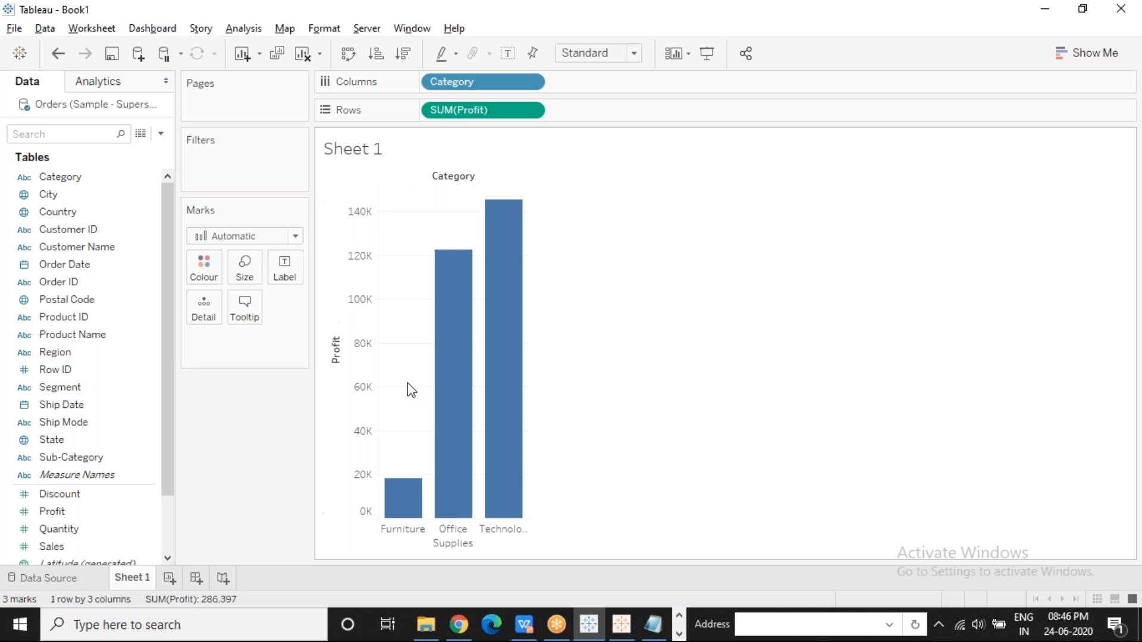
left_click(369, 30)
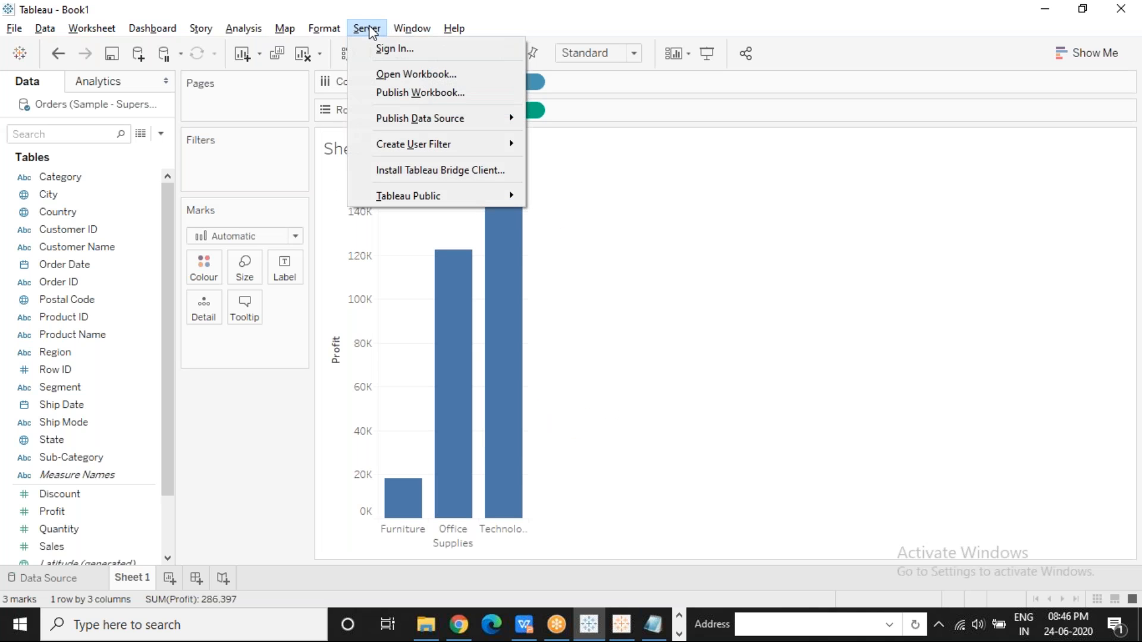
mouse_move(424, 198)
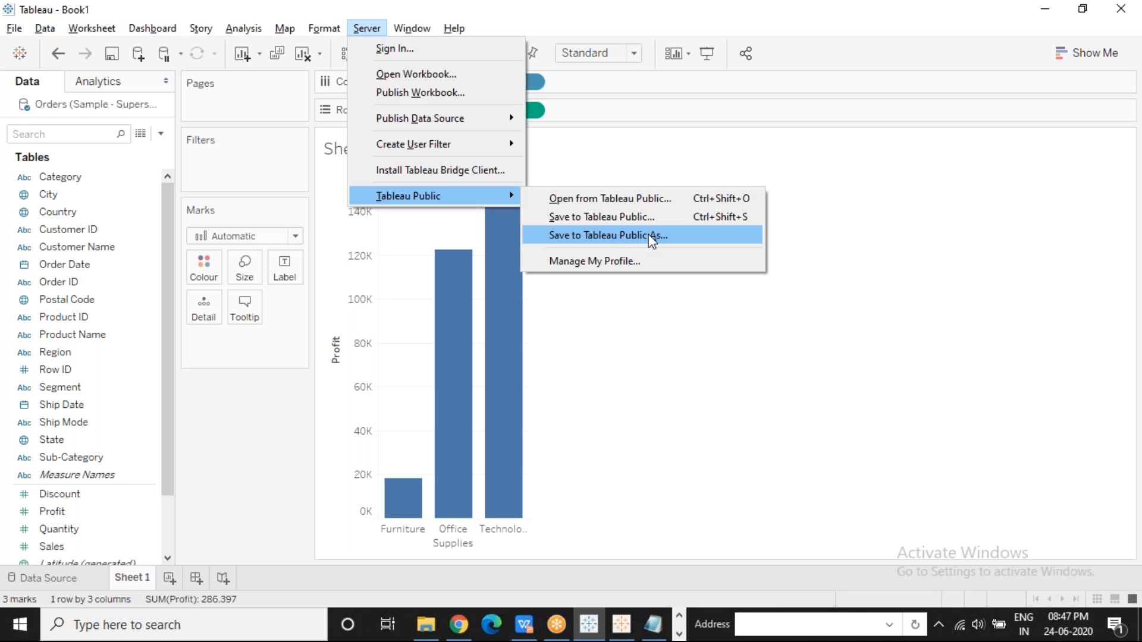
left_click(659, 334)
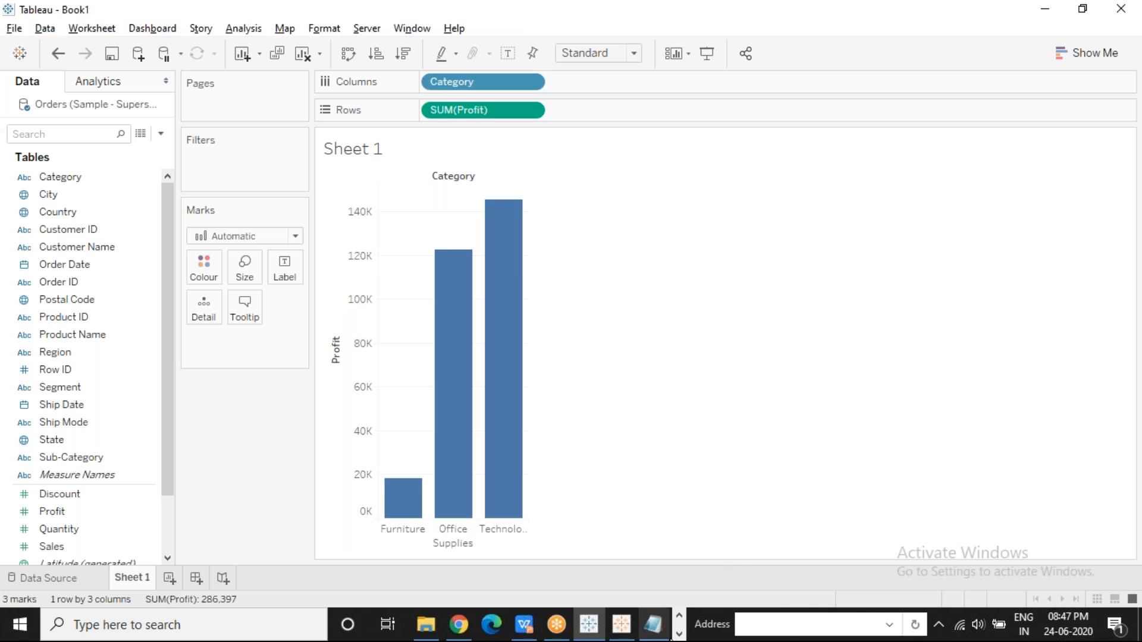
Switch to the Presentations folder and open Mod 3_Basic Charts in Tableau.pptx.
left_click(678, 633)
left_click(429, 625)
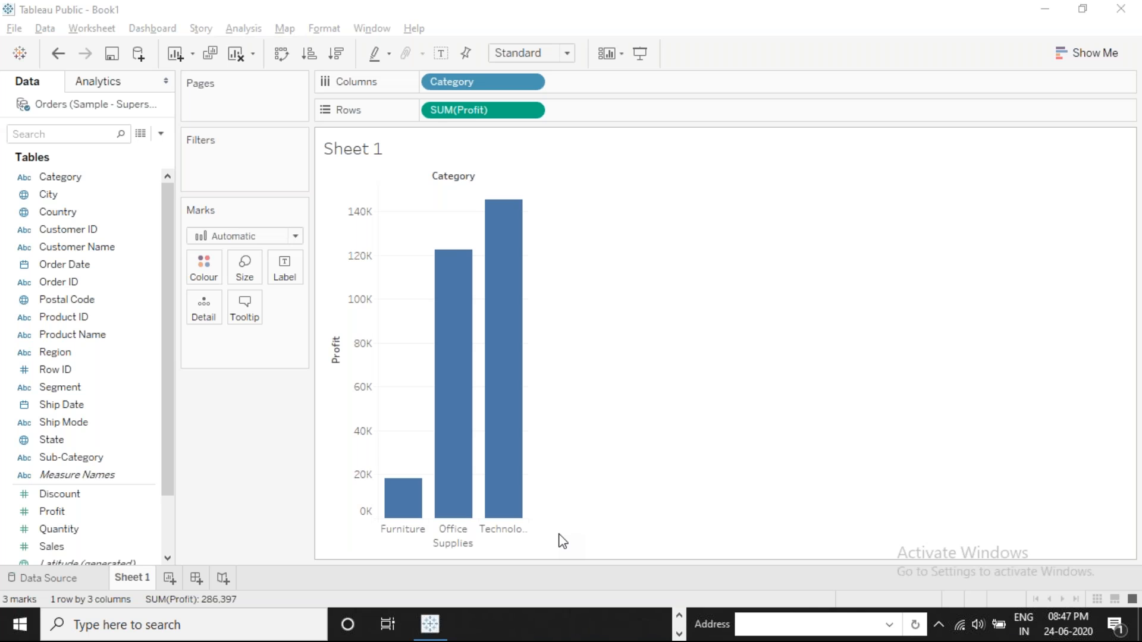
key("alt+Tab")
key("alt+Tab")
key("alt+Tab")
key("alt+Tab")
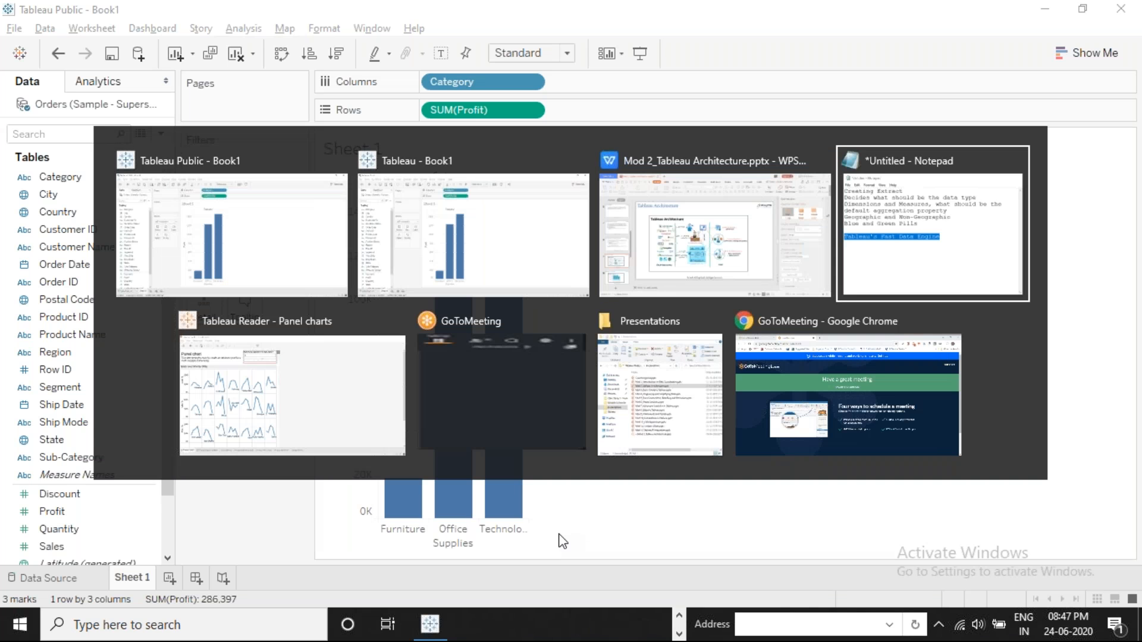
key("alt+Tab")
key("alt+Tab")
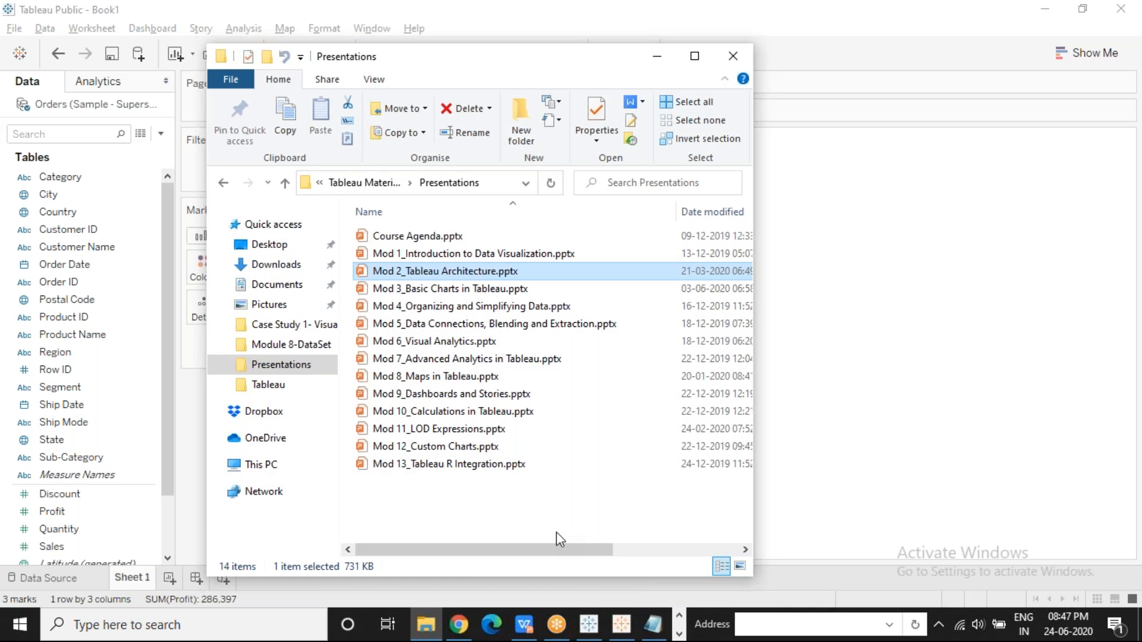
left_click(409, 289)
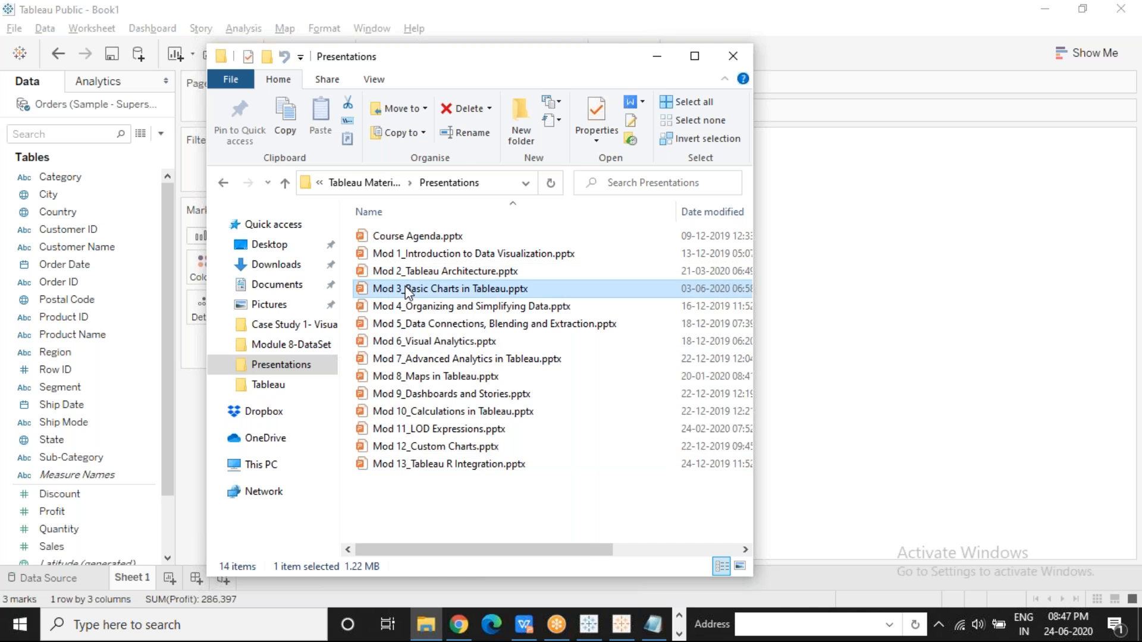
double_click(408, 290)
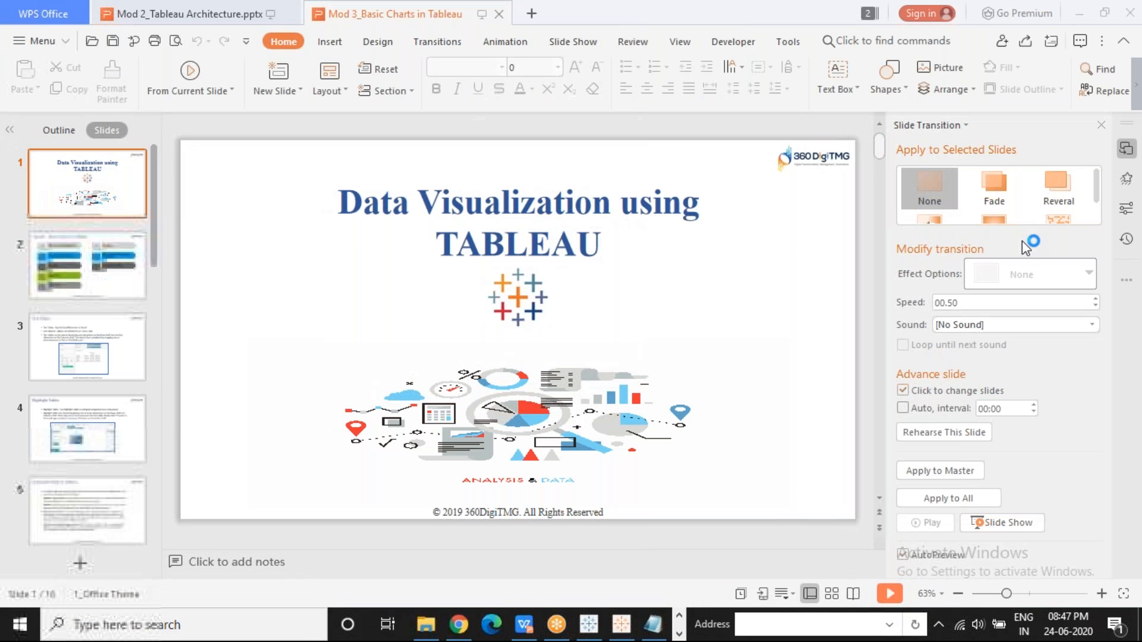
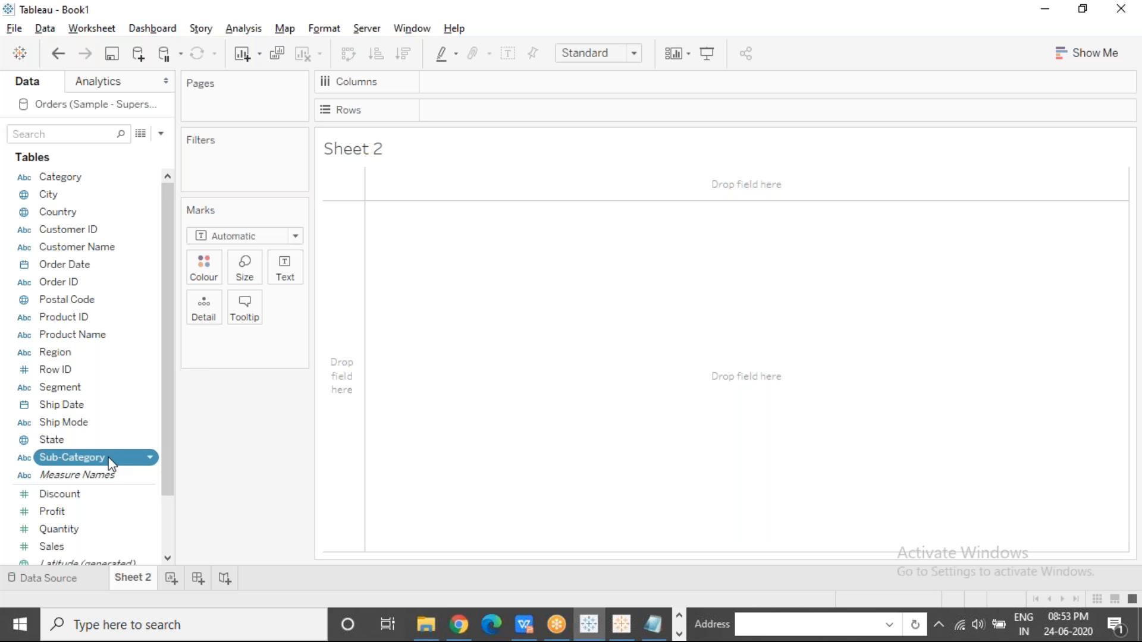
In Tableau Desktop, lay out Sub-Category across the columns of Sheet 2 and look at the Accessories, Appliances, Art and Binders headers.
mouse_move(109, 455)
left_mouse_down()
mouse_move(513, 88)
mouse_move(452, 83)
left_mouse_up()
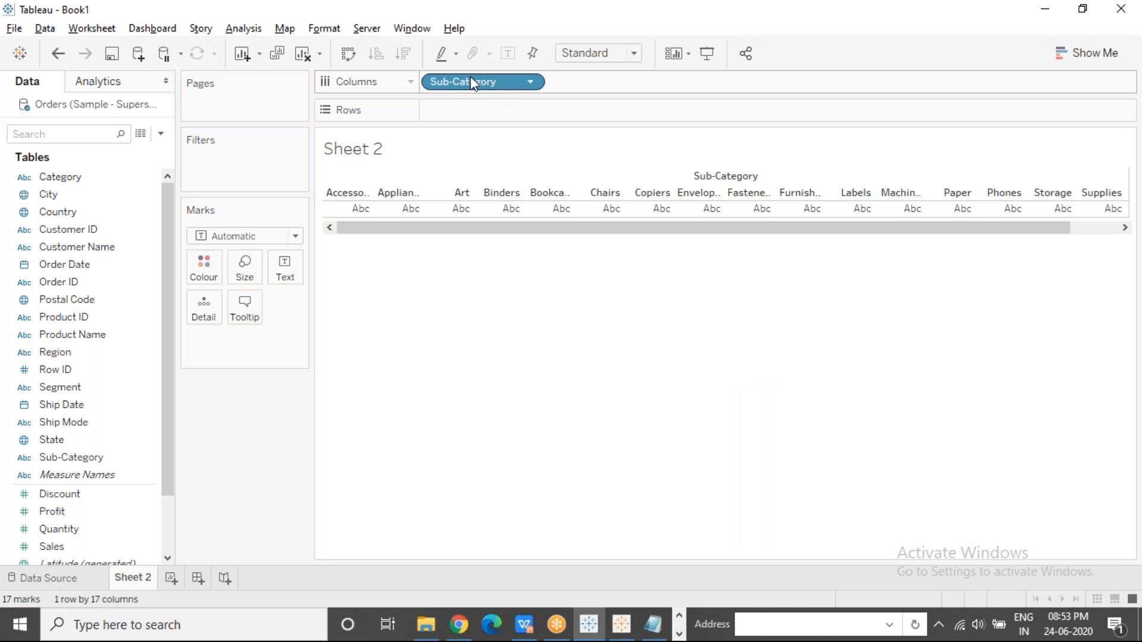
left_click(348, 191)
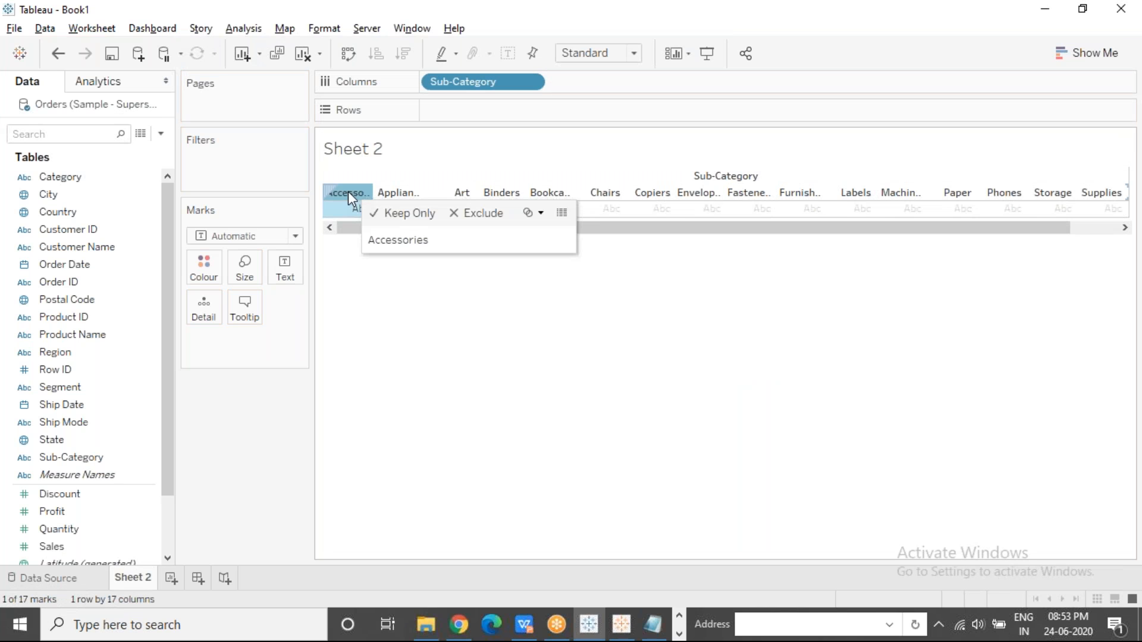
left_click(399, 194)
left_click(459, 196)
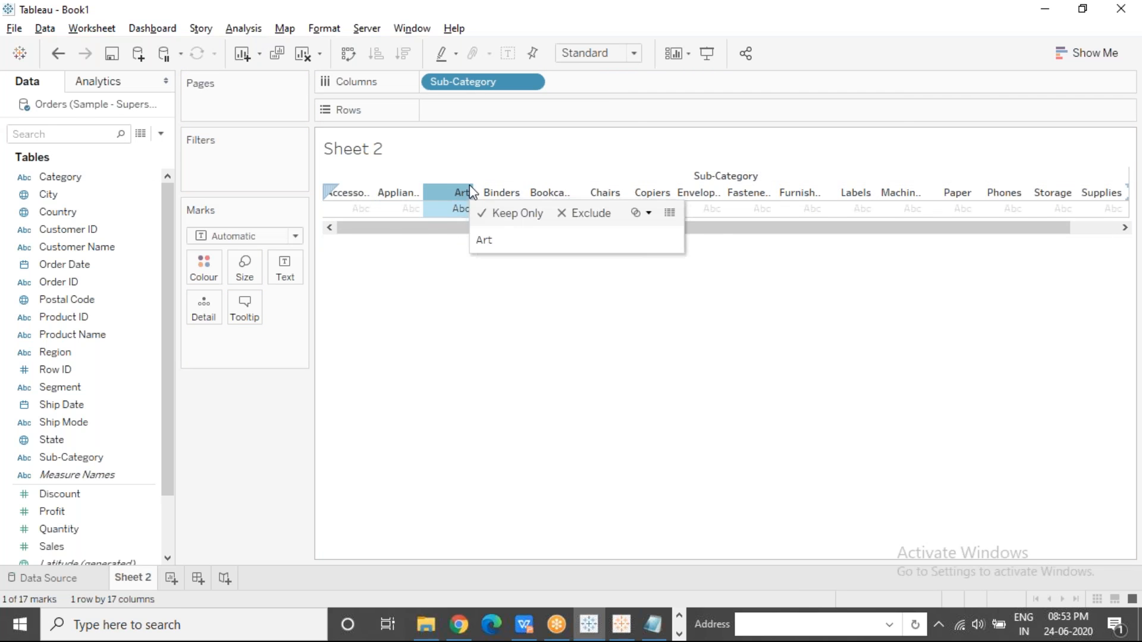
left_click(494, 195)
left_click(497, 317)
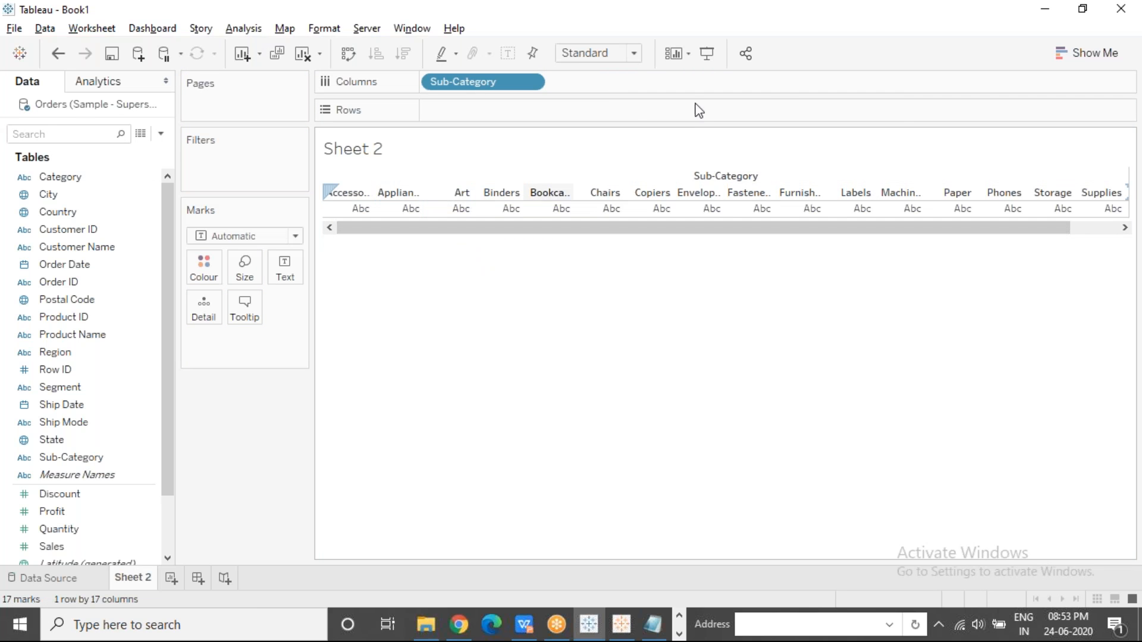
key("alt+Tab")
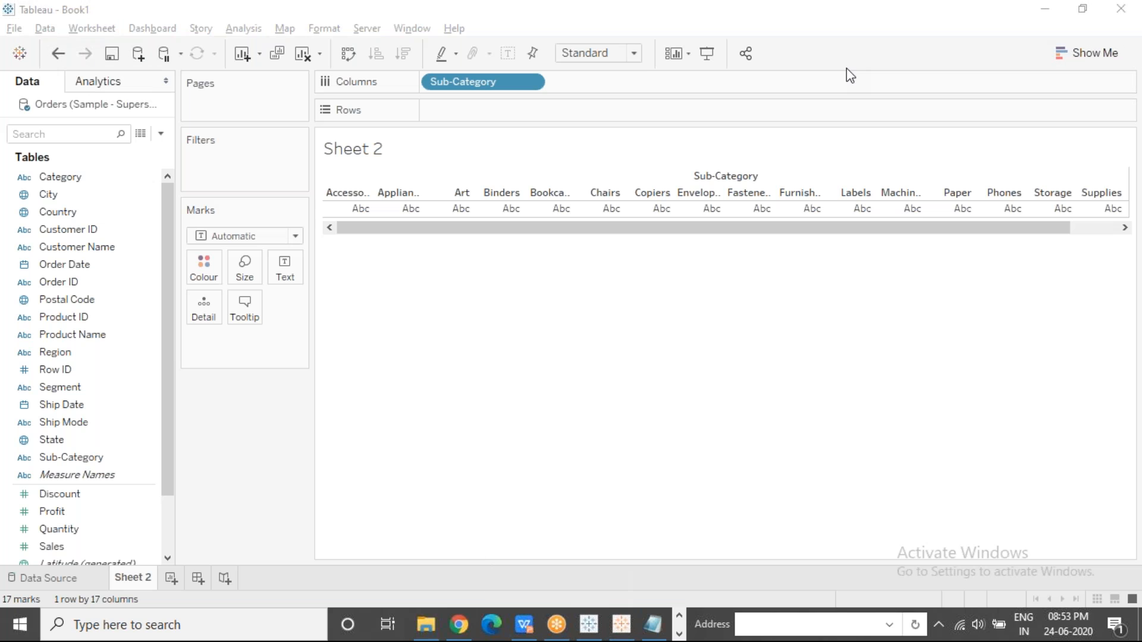
left_click_drag(431, 228, 397, 235)
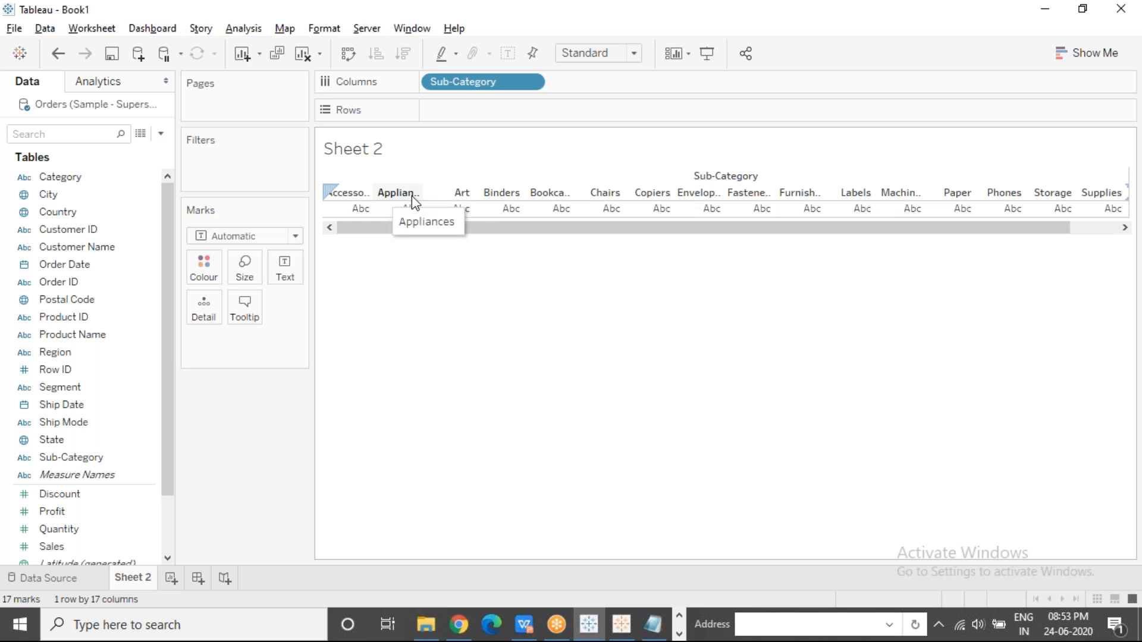
Move Sub-Category from columns to rows and show Profit as the text value for each sub-category.
left_click_drag(472, 87, 472, 109)
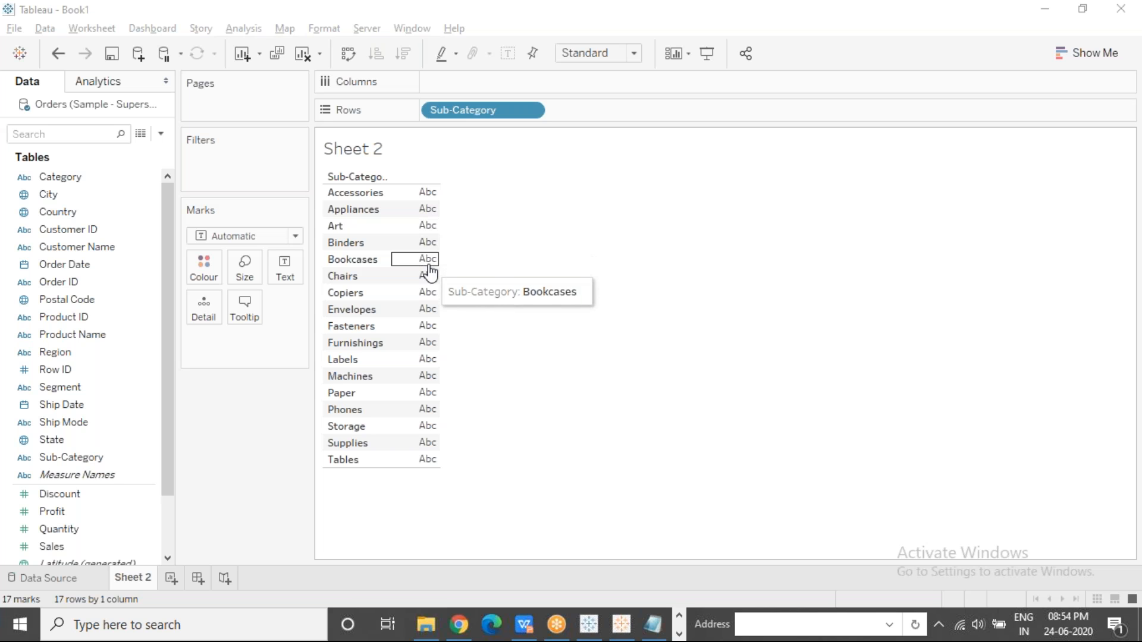
left_click_drag(60, 512, 288, 276)
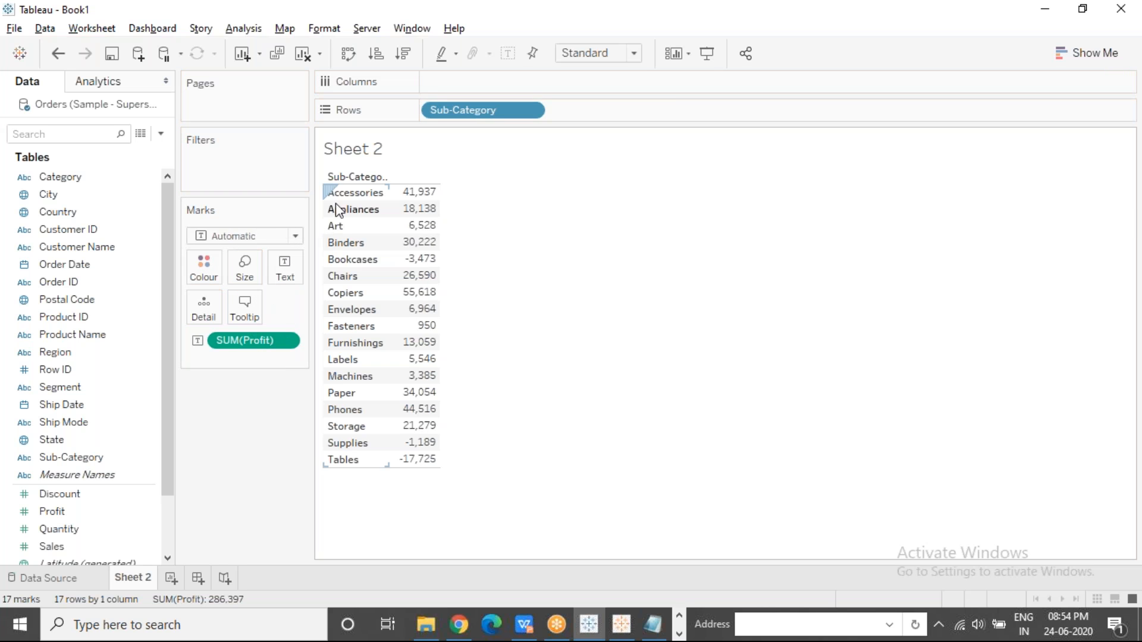
mouse_move(418, 199)
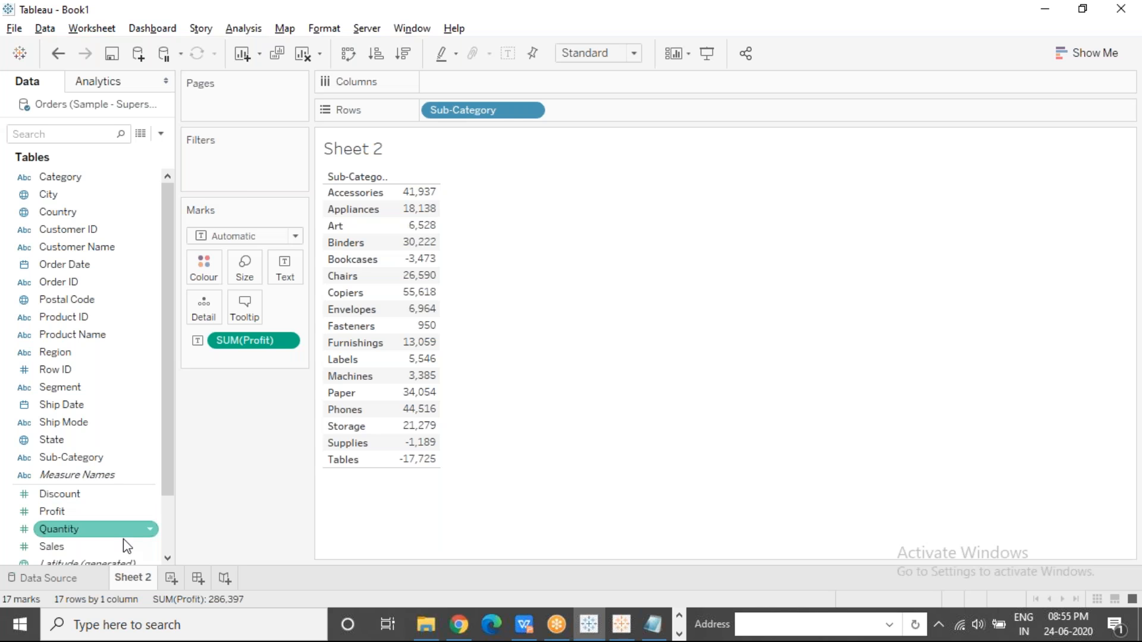
Add Sales as a second text value beside Profit and look at the Accessories and Appliances cells.
left_click_drag(86, 559, 282, 276)
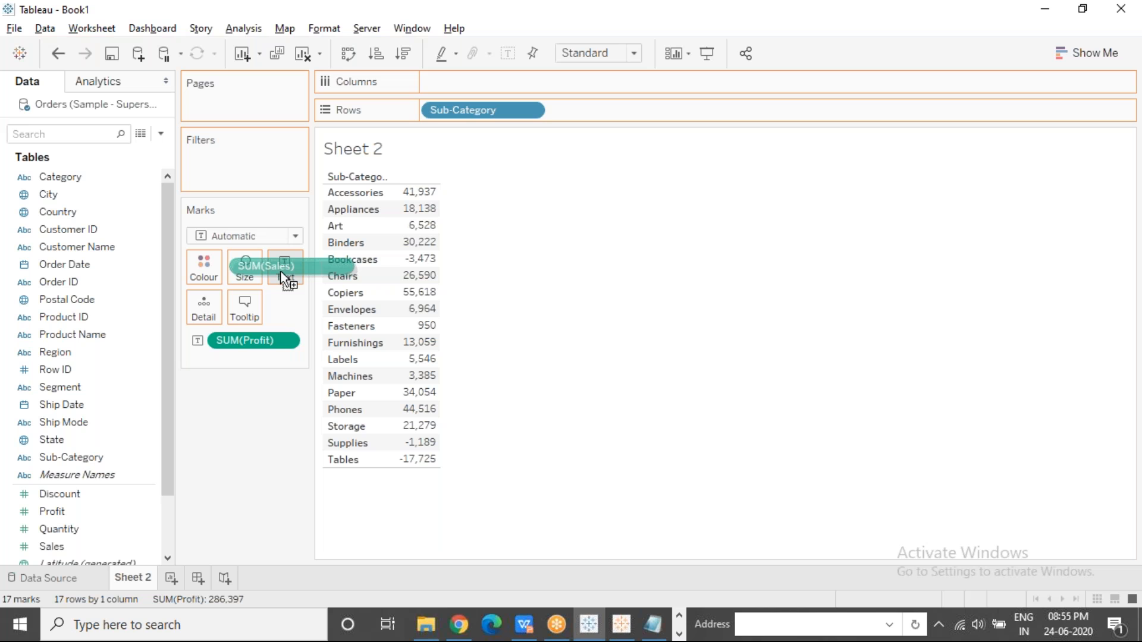
left_click_drag(281, 272, 283, 269)
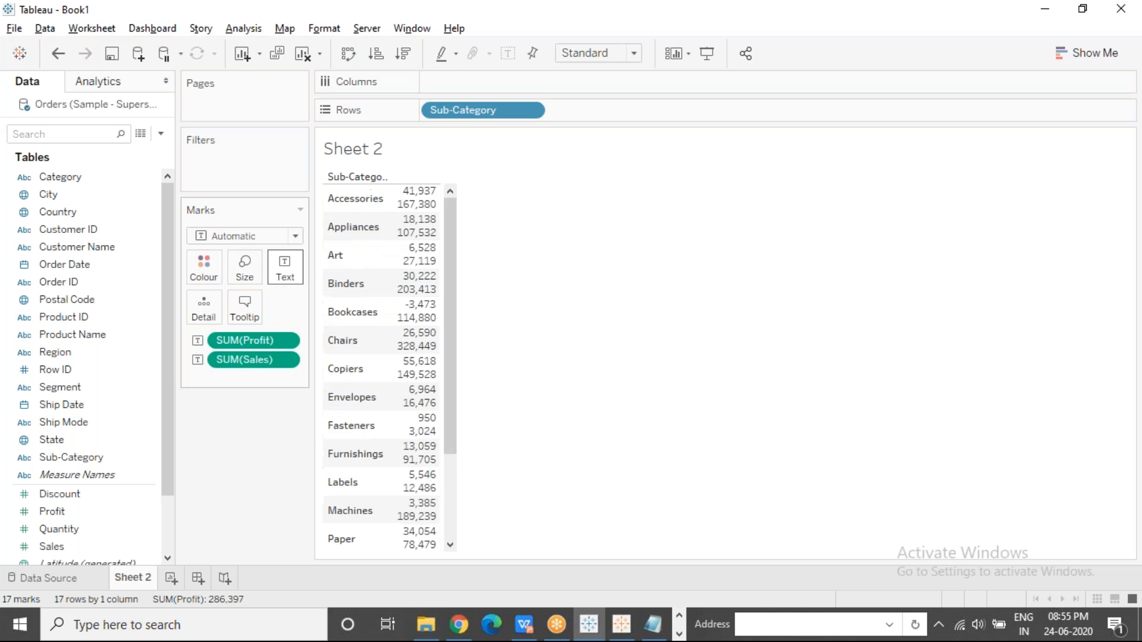
left_click(421, 197)
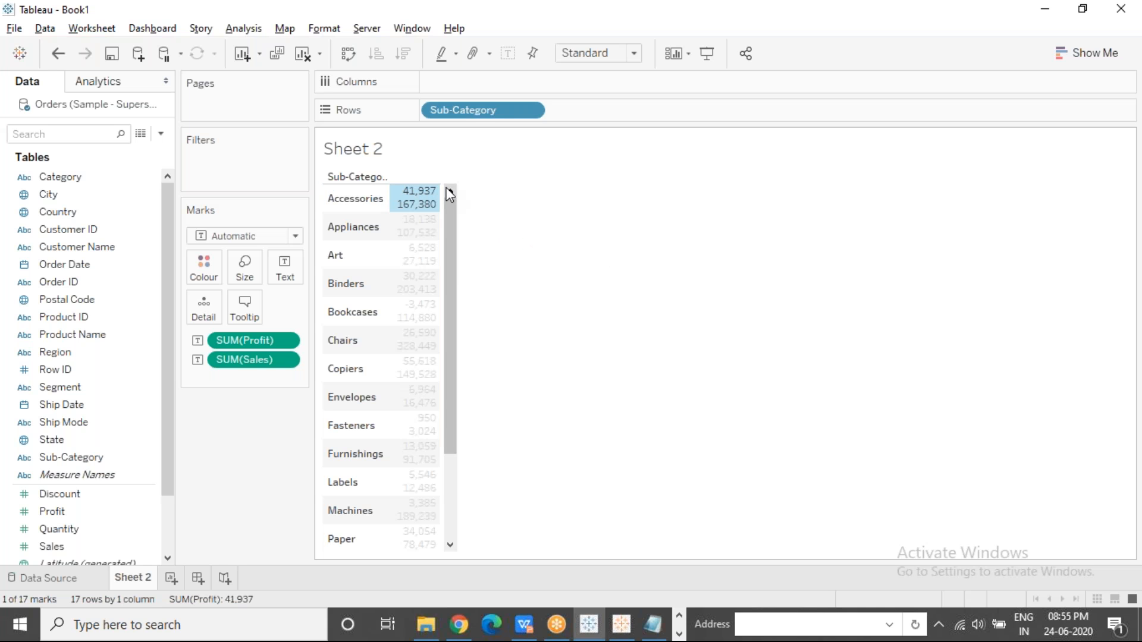
left_click(422, 233)
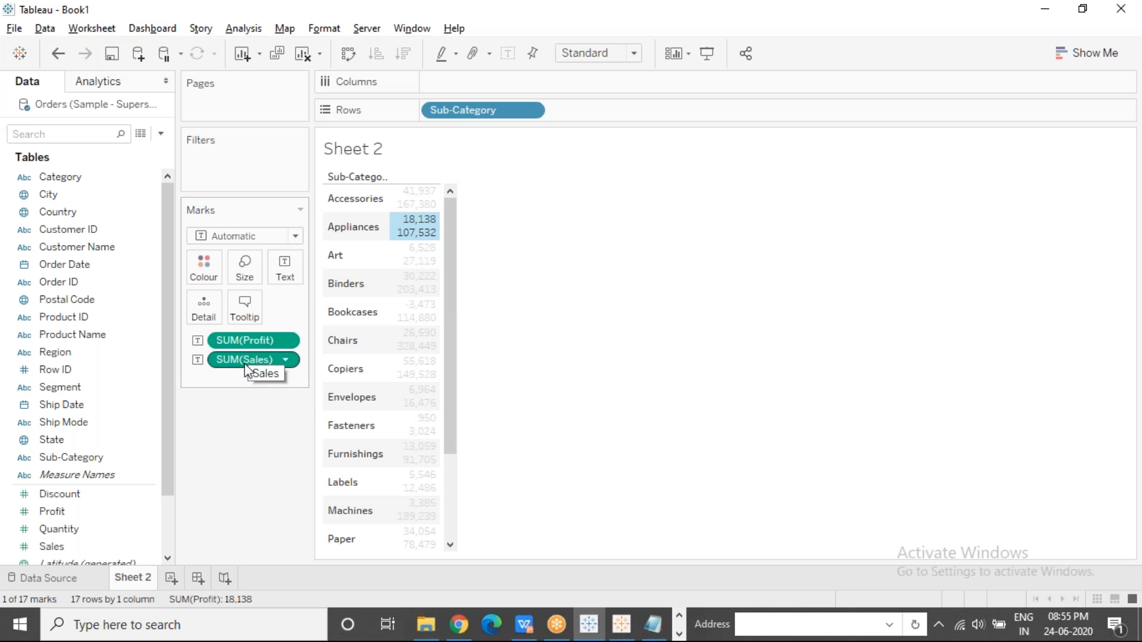
Reorder the text values so Sales comes before Profit, and check the Accessories cell.
left_click_drag(242, 336, 244, 373)
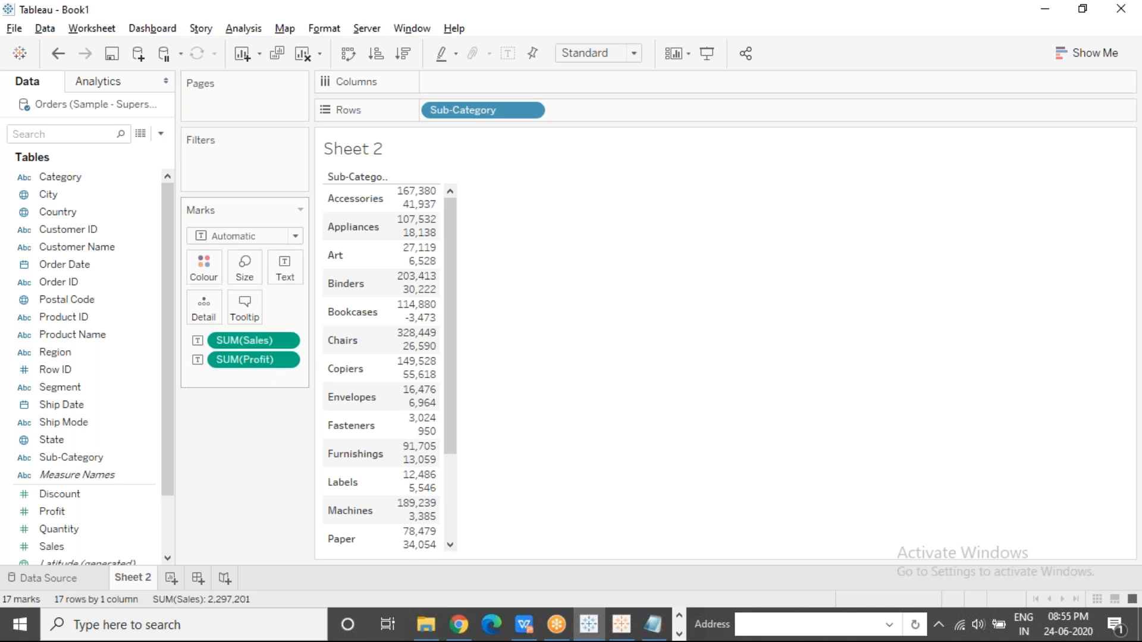
left_click(415, 212)
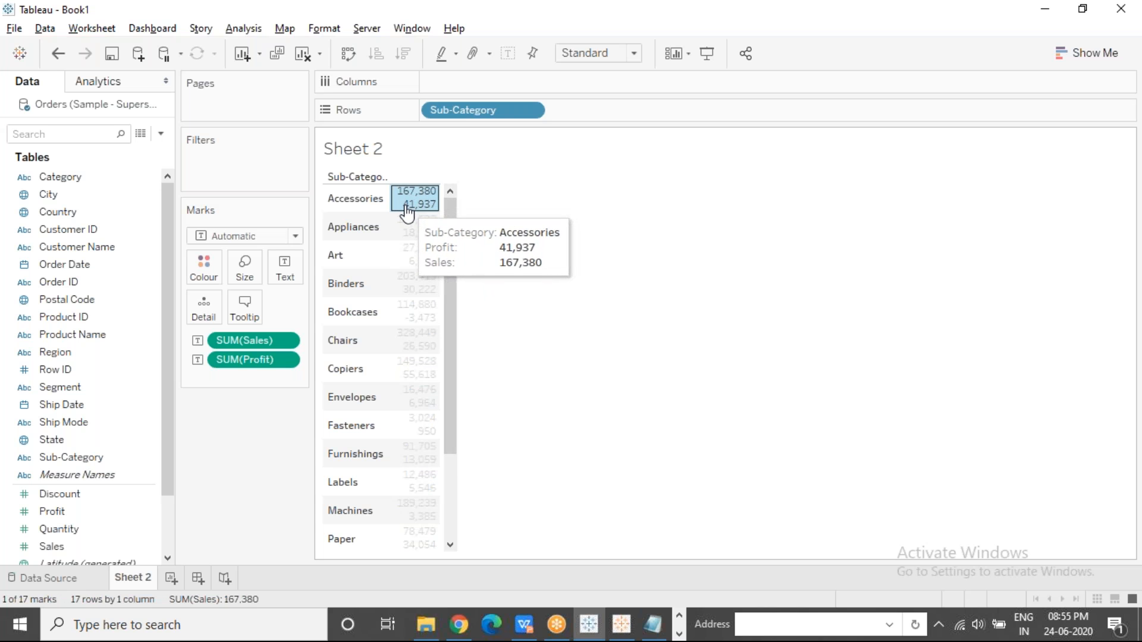
left_click(245, 422)
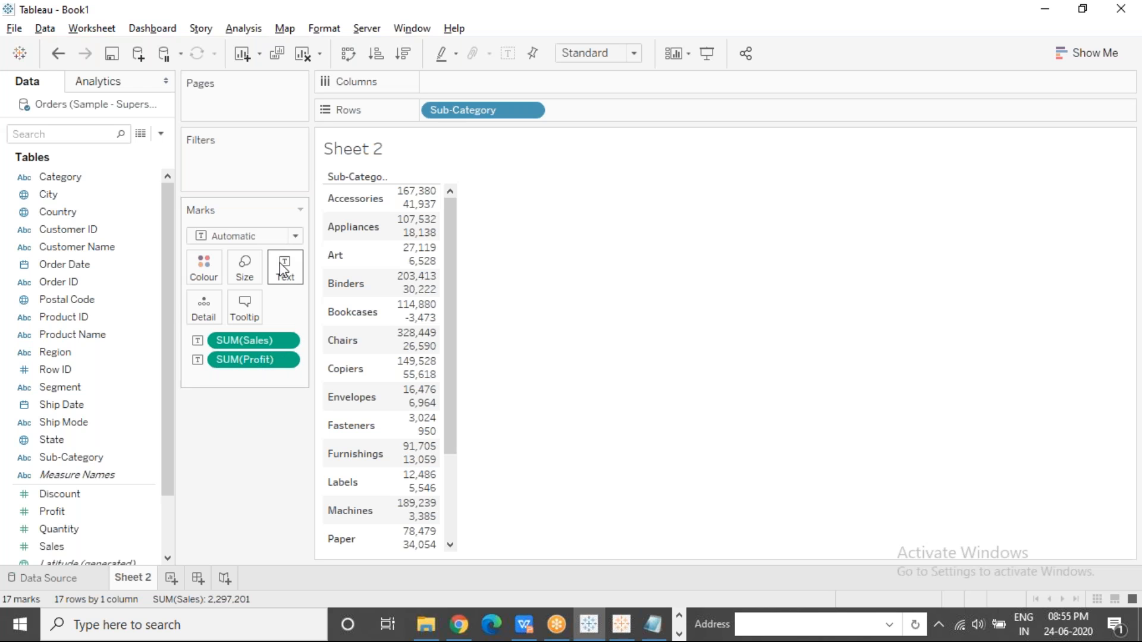
mouse_move(416, 204)
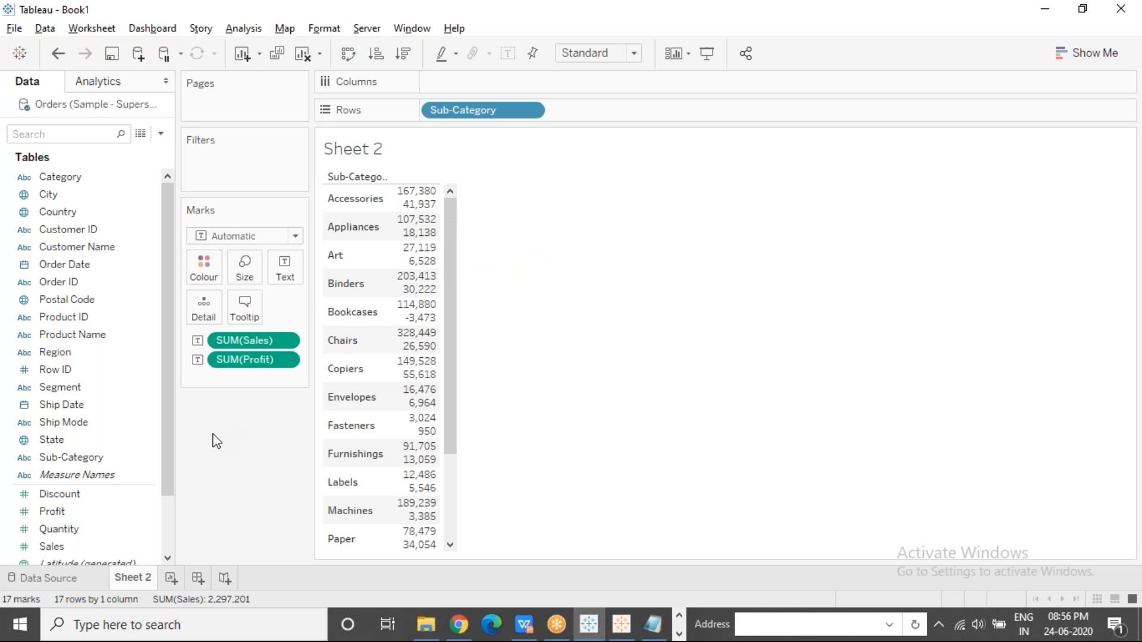
Check the stacked values in the Art cell and remove Sales from the text marks.
left_click(416, 256)
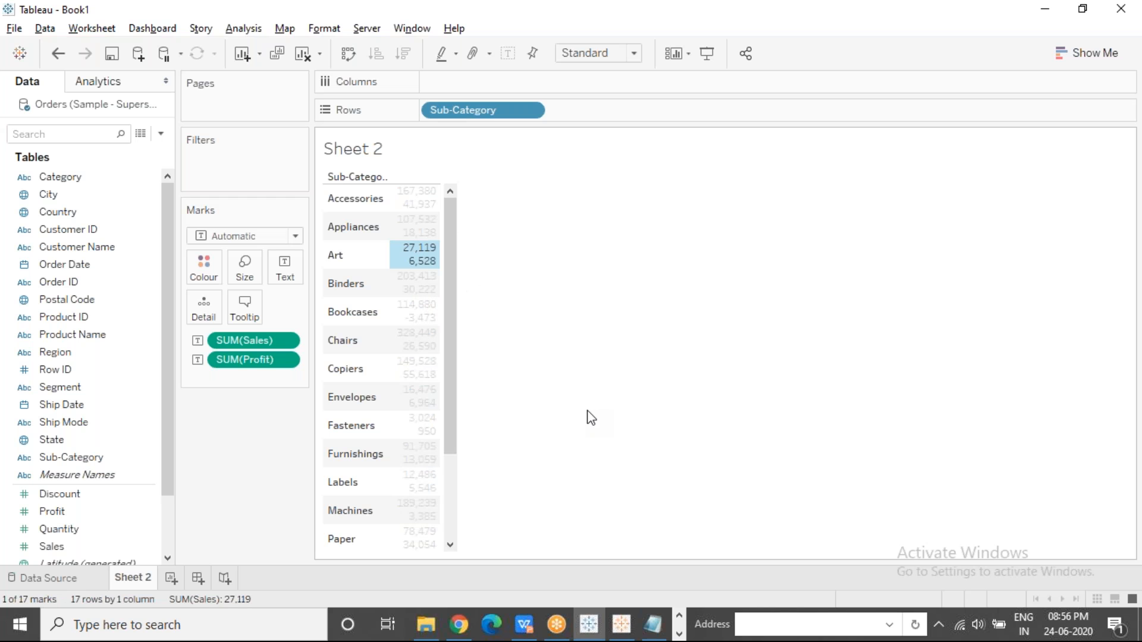
mouse_move(435, 262)
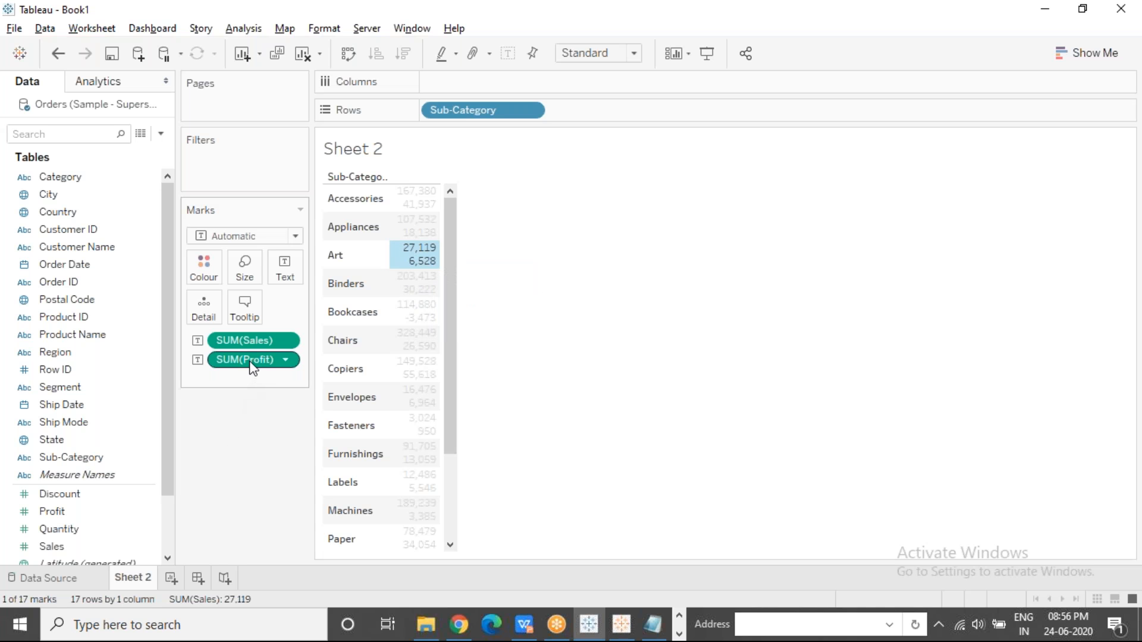
left_click_drag(241, 449, 242, 450)
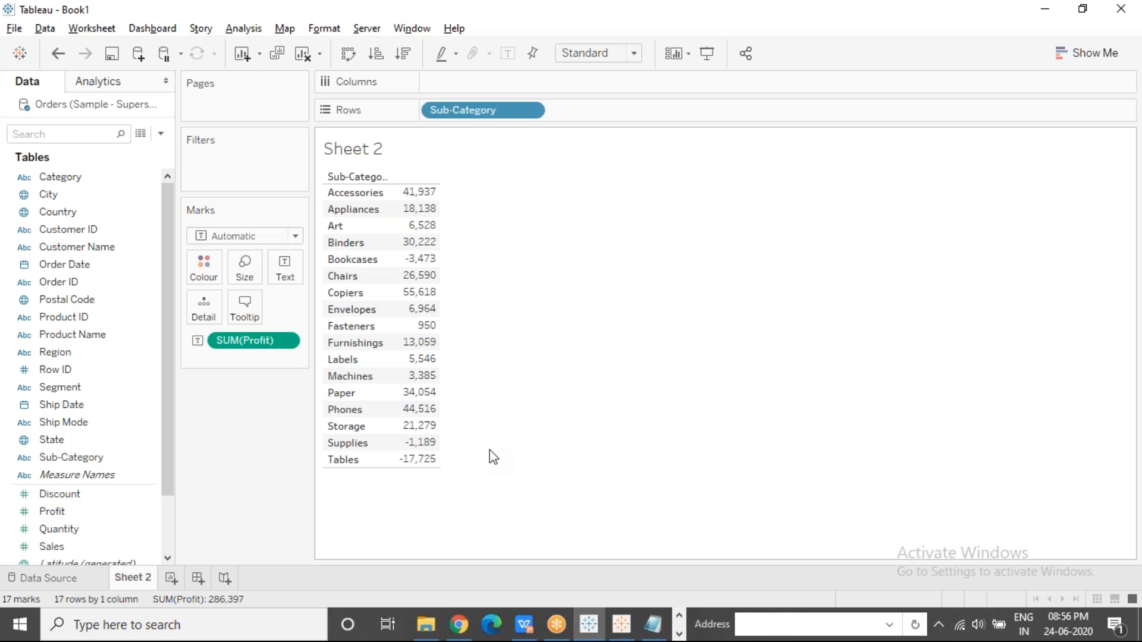
Add Sales as a separate column beside Profit in the sub-category table using Show Me.
left_click_drag(51, 546, 414, 276)
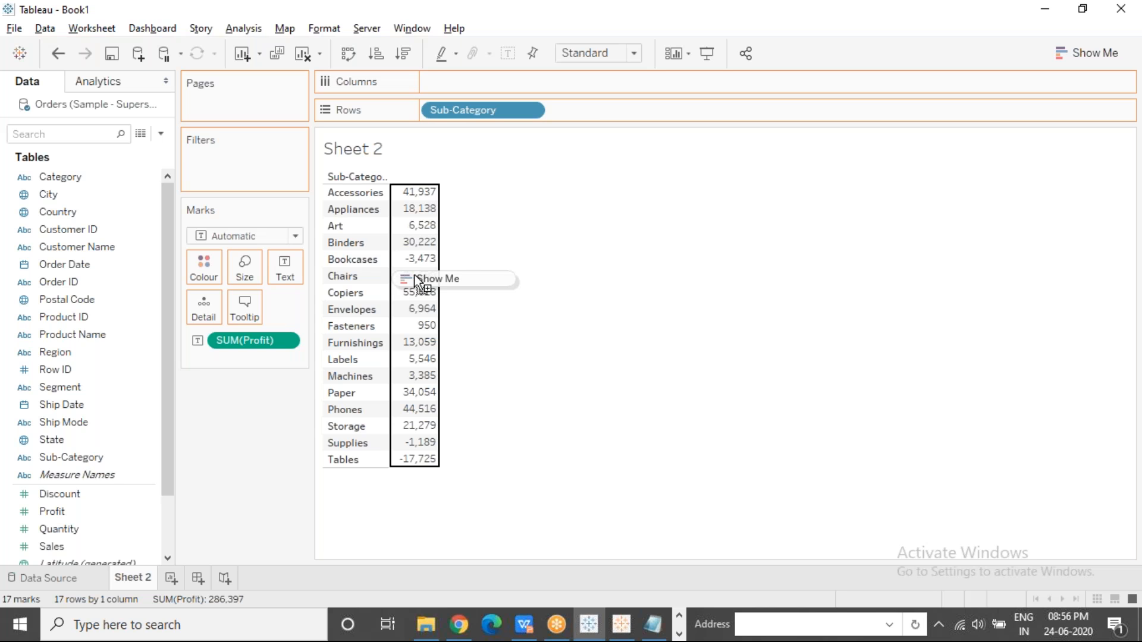
left_click_drag(415, 279, 416, 271)
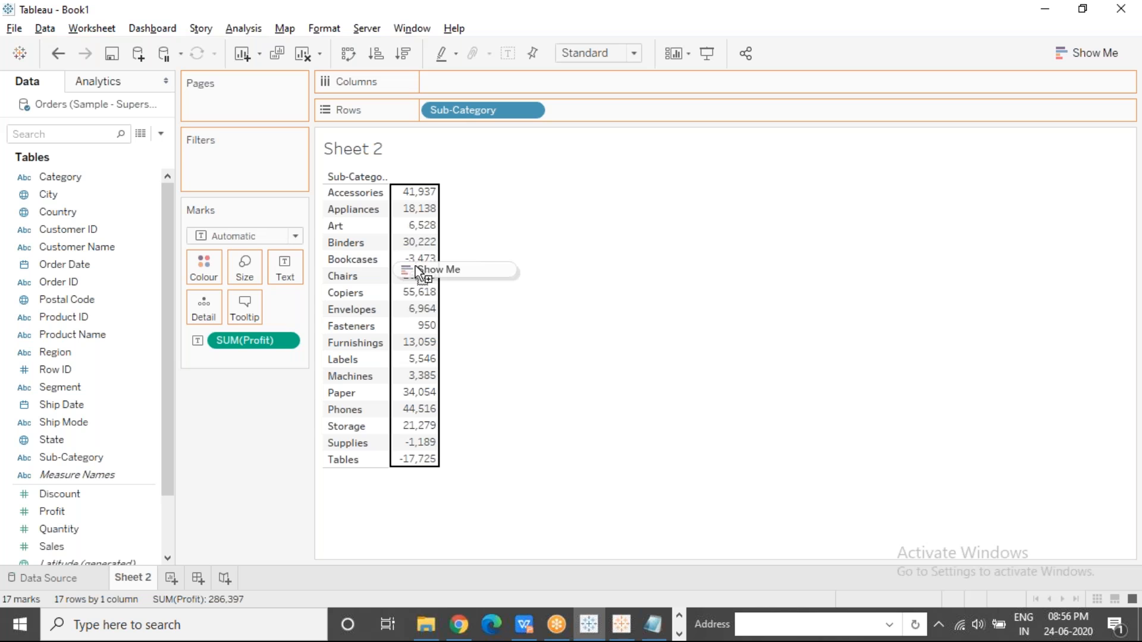
left_click_drag(416, 271, 417, 271)
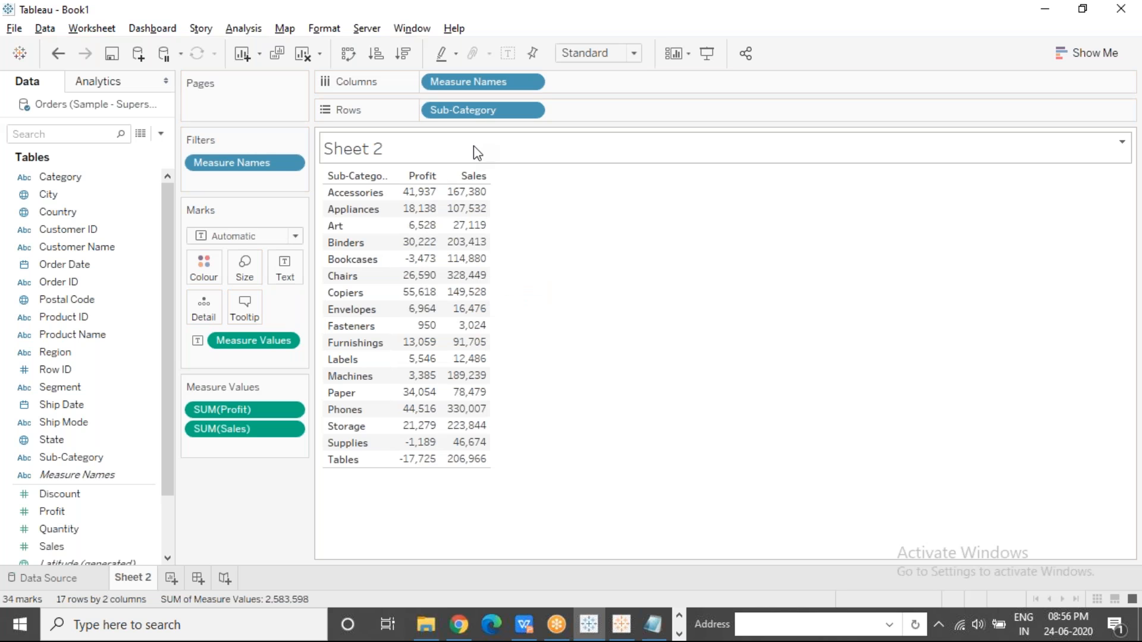
mouse_move(474, 255)
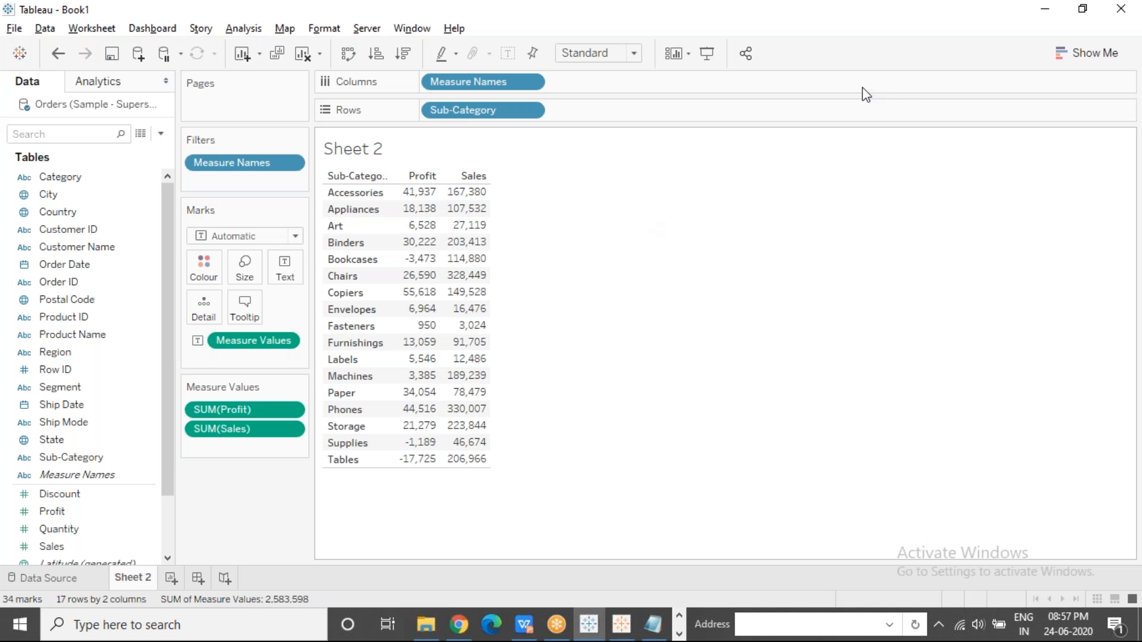
left_click(857, 103)
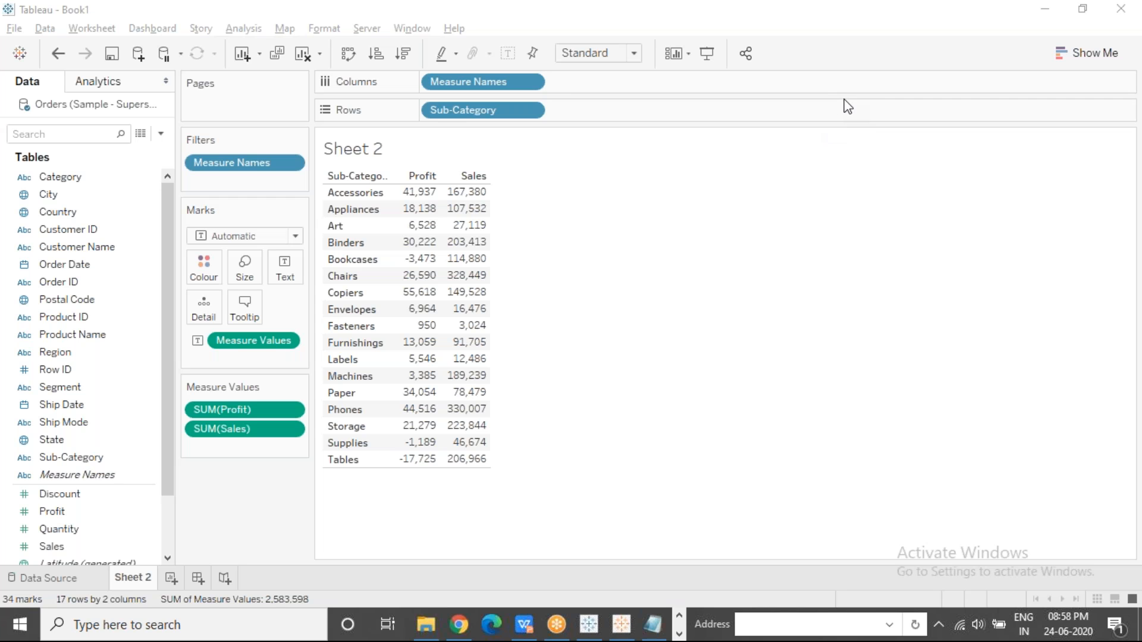
left_click(699, 236)
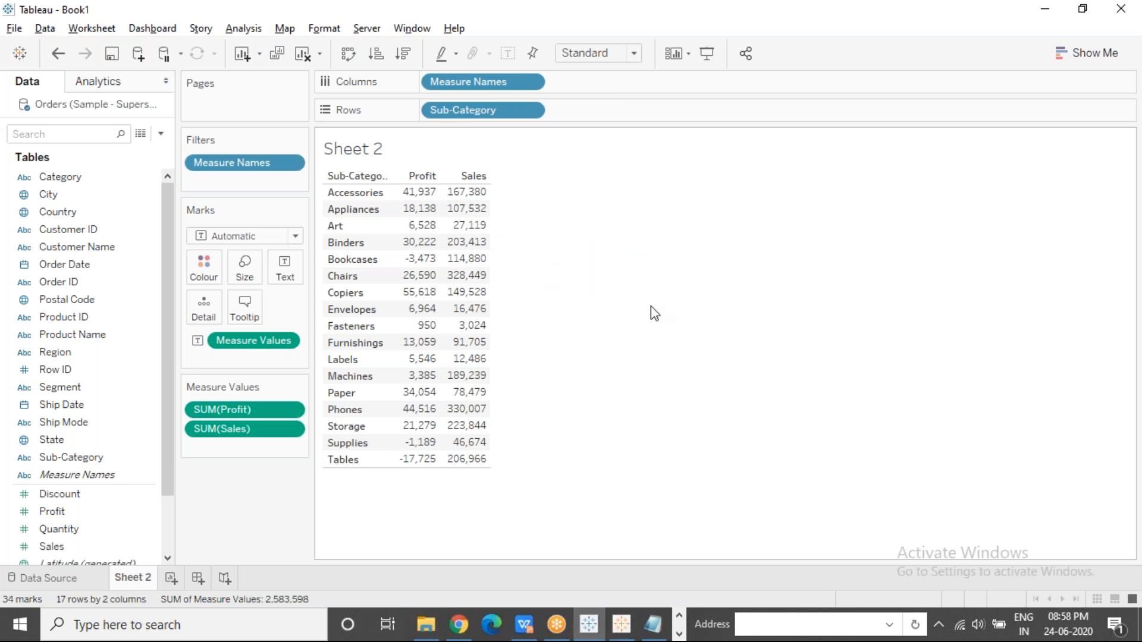
left_click(971, 490)
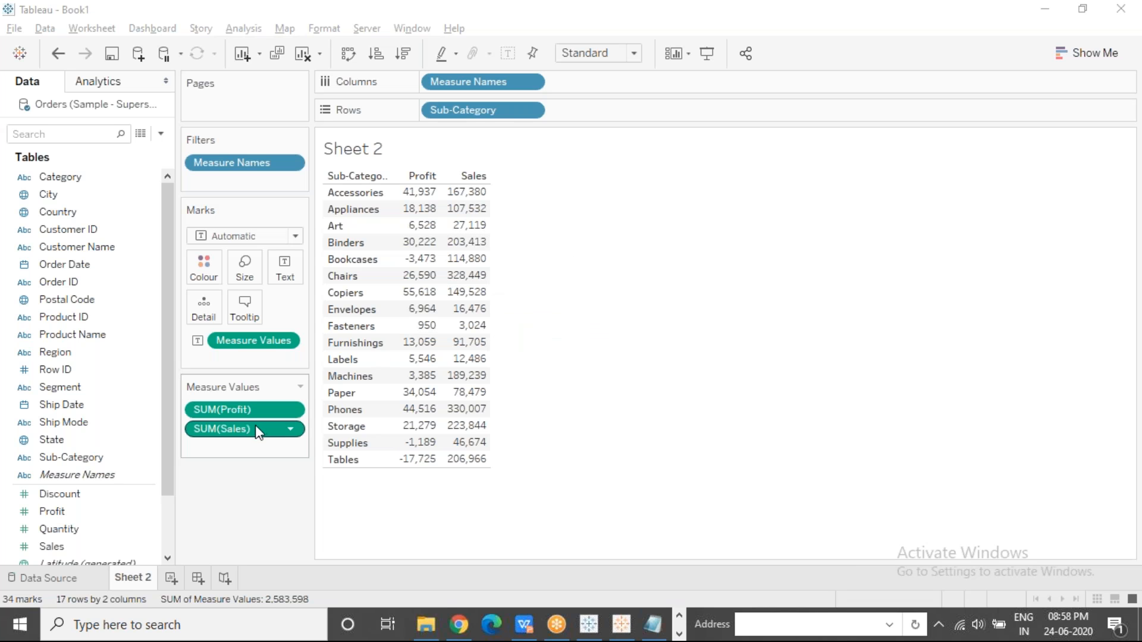
Undo the addition of the Sales column to the table.
left_click(562, 383)
key("ctrl+z")
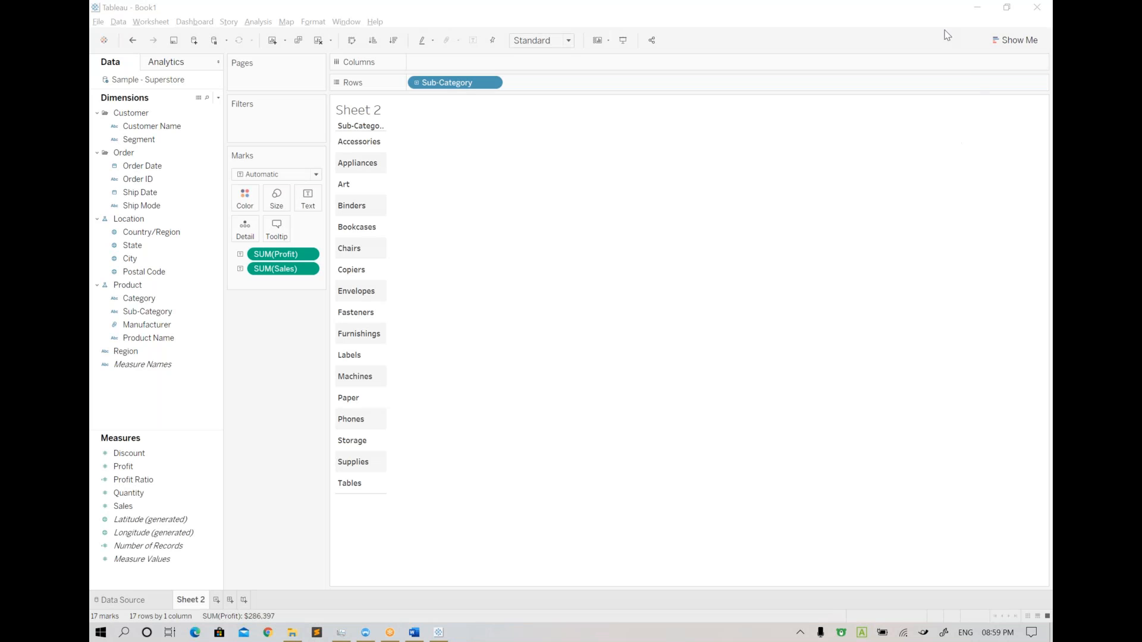
Remove Profit and Sales from the text marks and put Profit alone back as the text value.
left_click(691, 255)
left_click(1027, 339)
left_click(580, 280)
left_click_drag(282, 257, 181, 495)
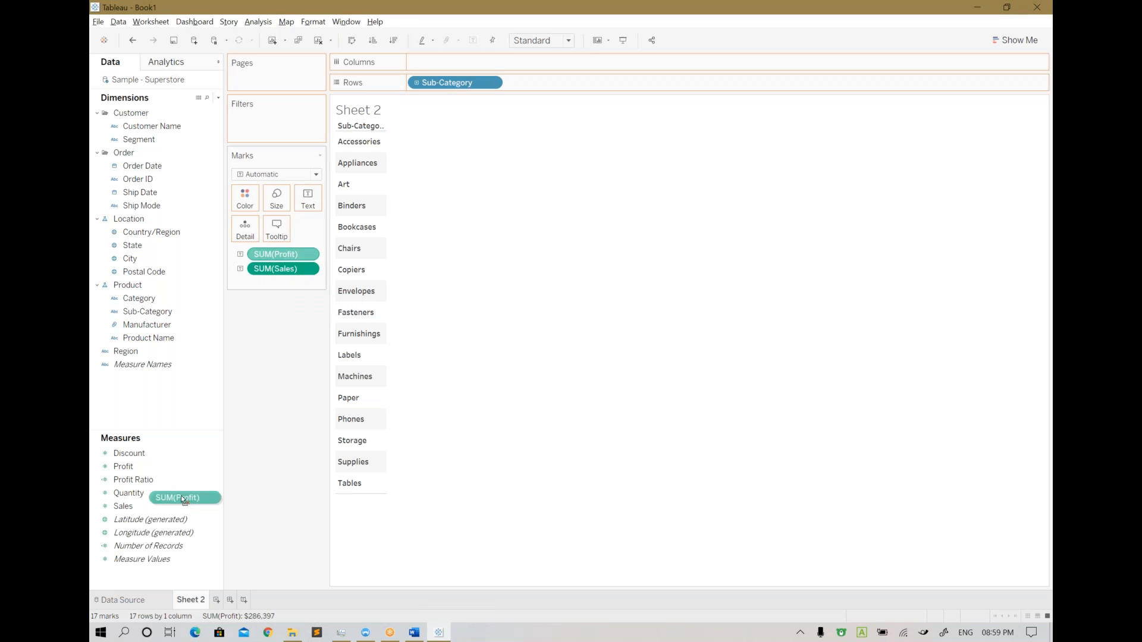
left_click_drag(283, 264, 194, 492)
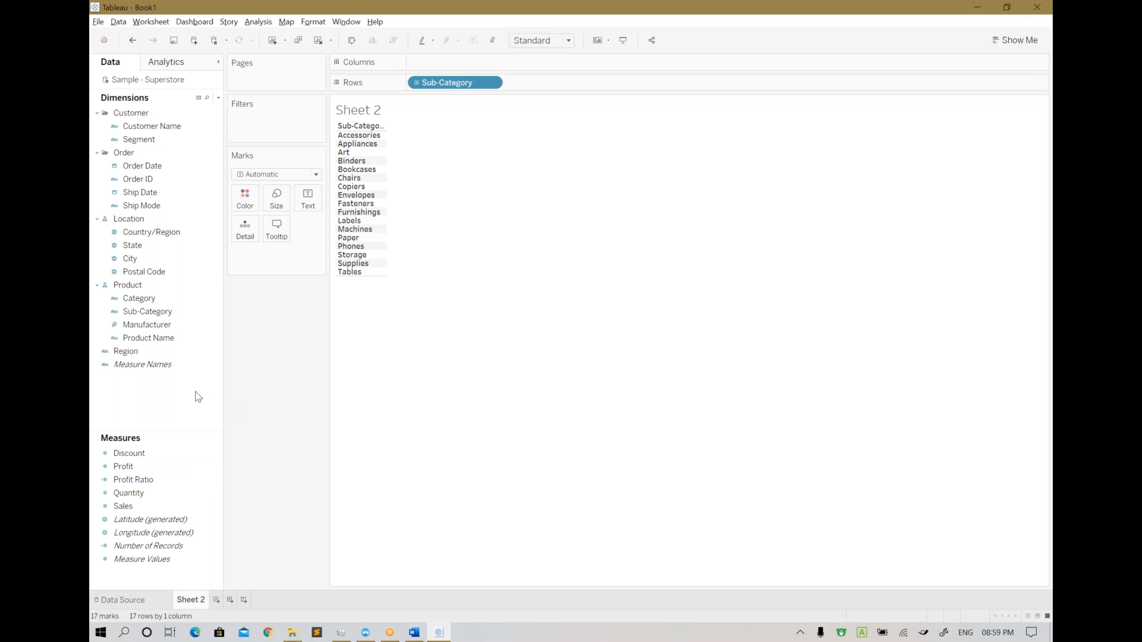
left_click_drag(136, 466, 305, 205)
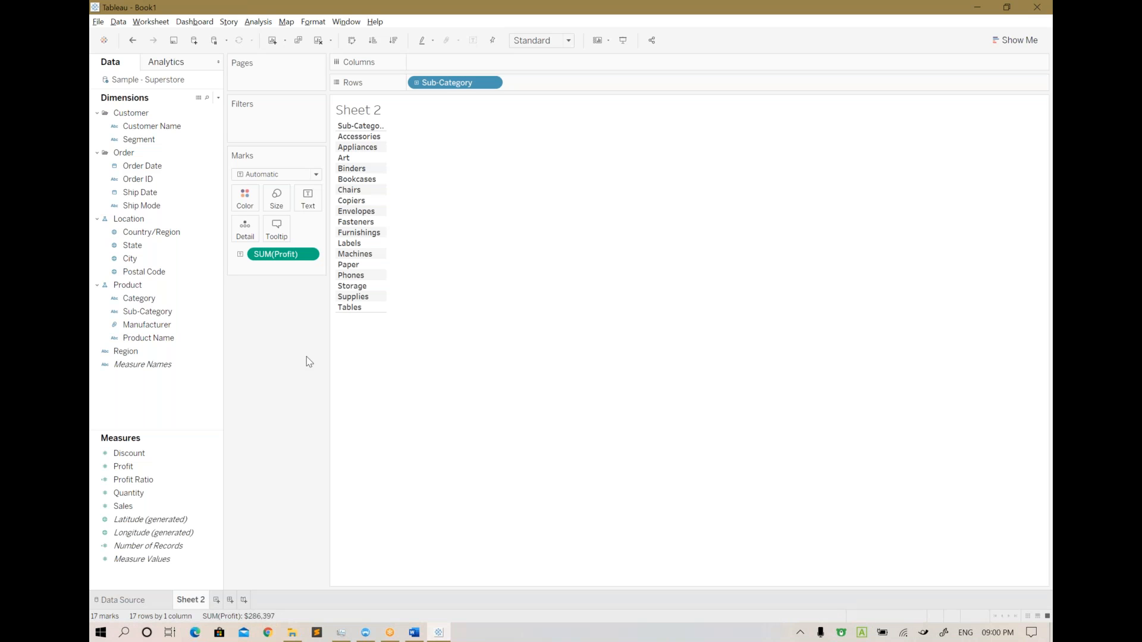
Create a new worksheet and build a text table of Profit by Sub-Category with Show Me.
left_click(217, 602)
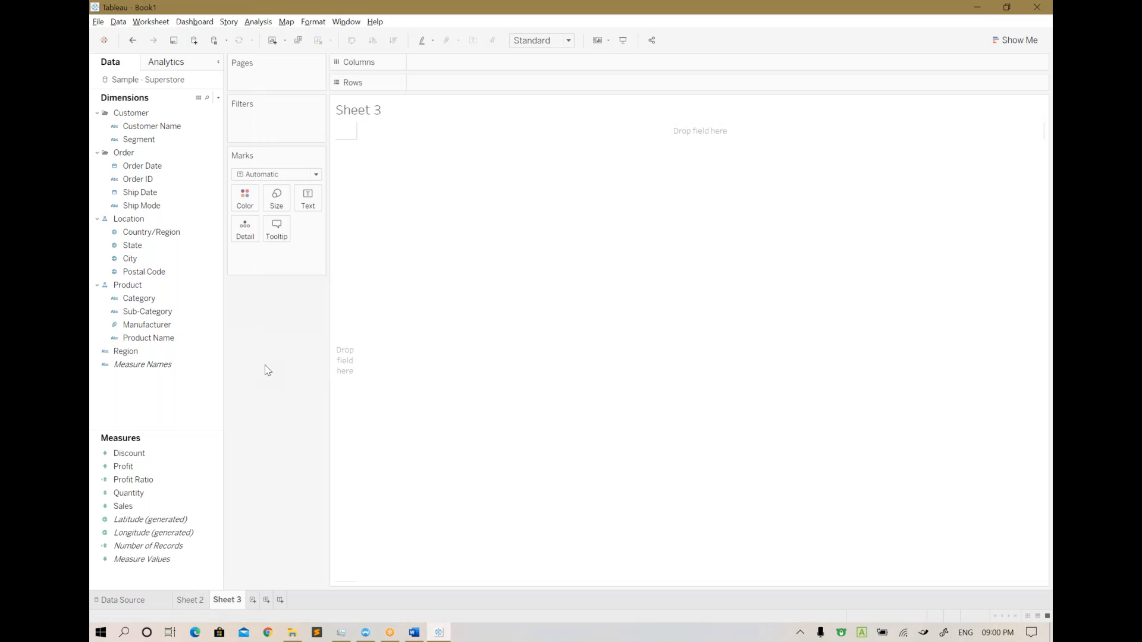
left_click(154, 314)
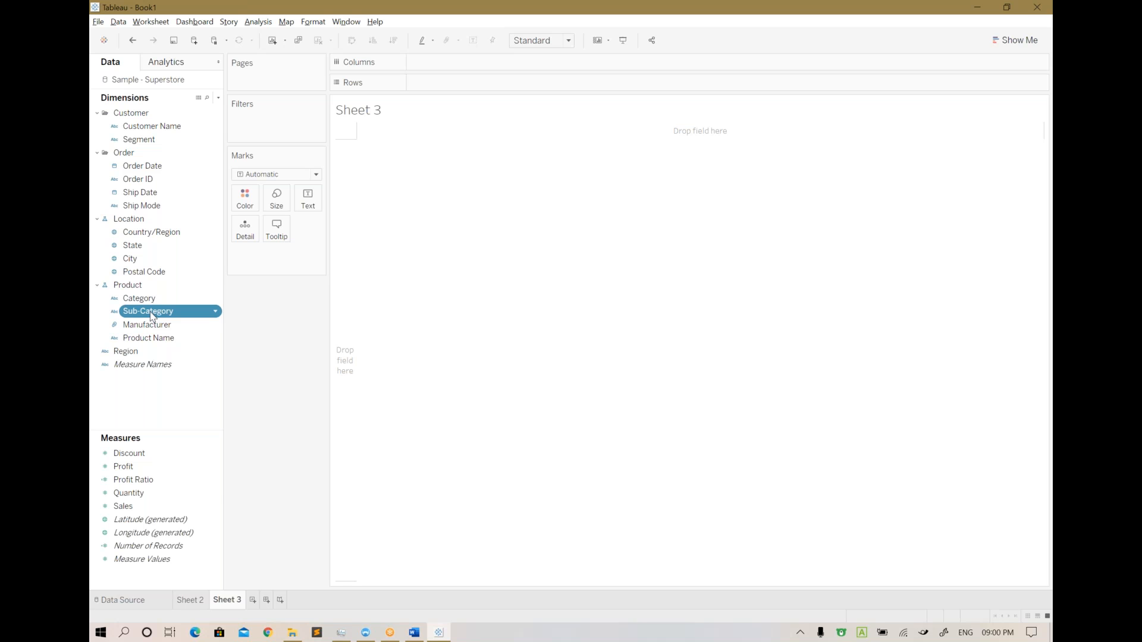
left_click(130, 453, "ctrl")
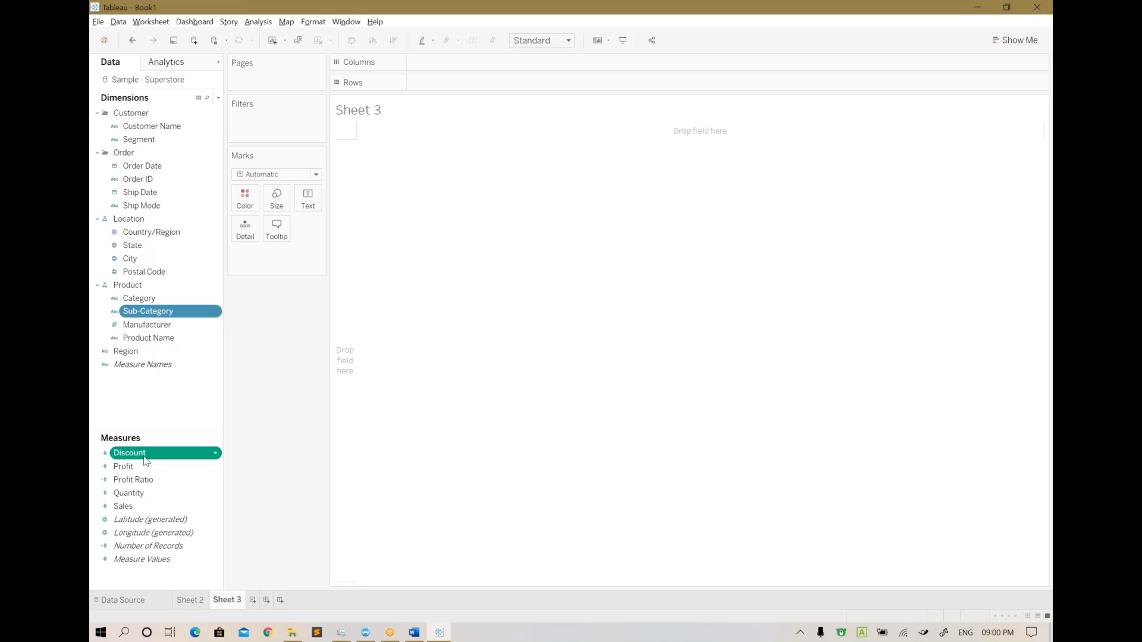
left_click(142, 456, "ctrl")
left_click(138, 465, "ctrl")
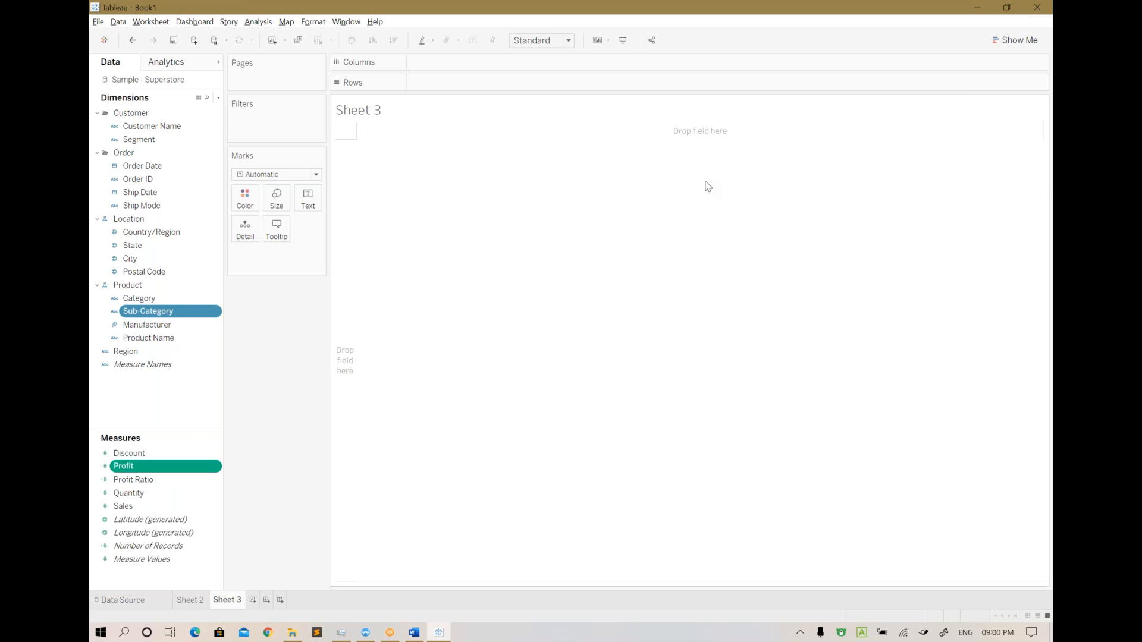
left_click(1014, 40)
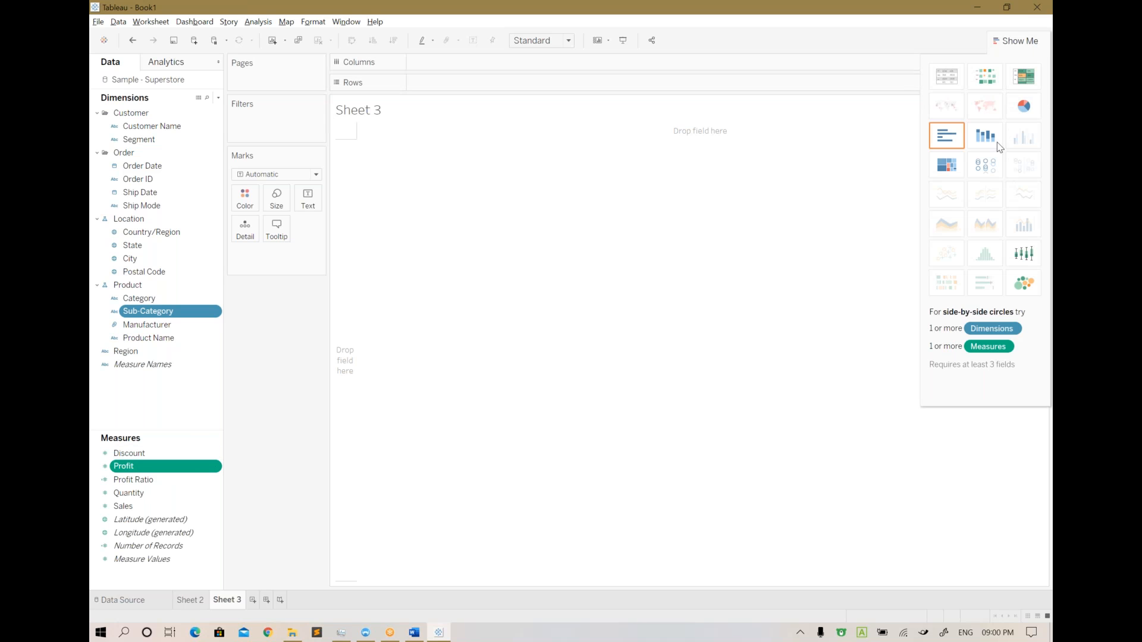
left_click(946, 79)
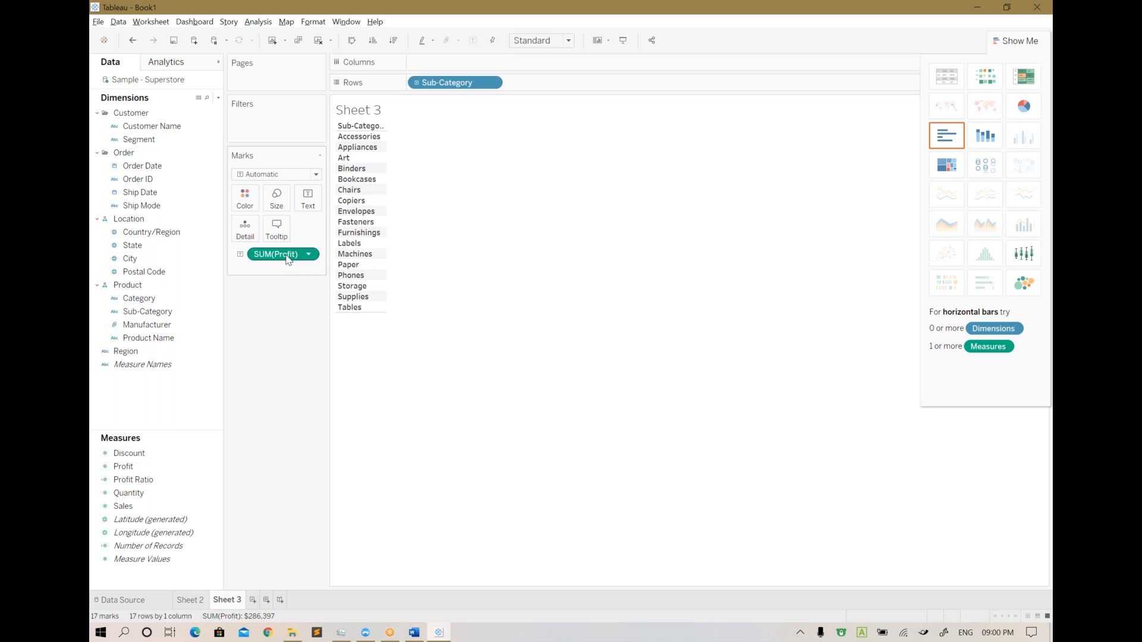
Move Profit from the text marks to columns to form horizontal bars and close Show Me.
left_click_drag(286, 254, 453, 62)
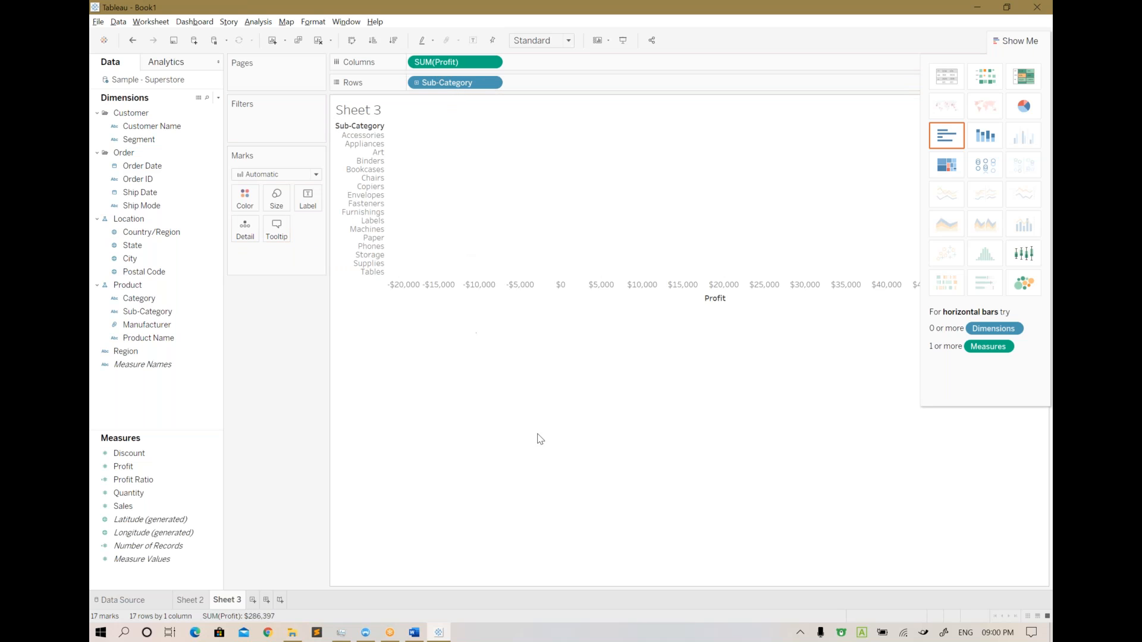
left_click(1014, 38)
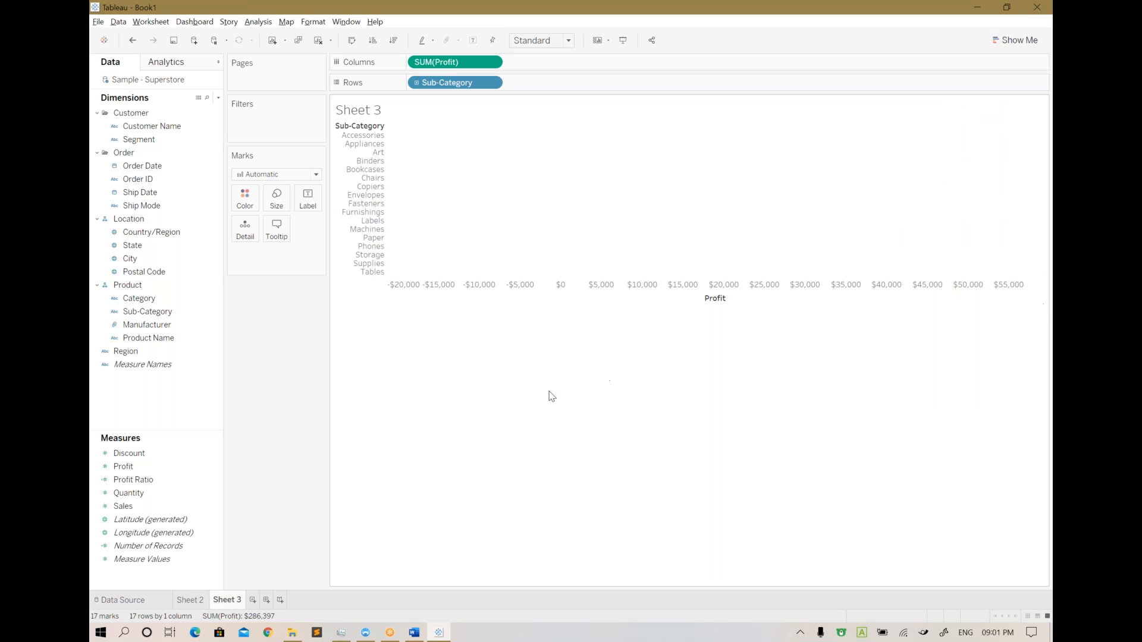
Try the stacked bars and the heat map from Show Me on Sheet 3.
left_click(1014, 40)
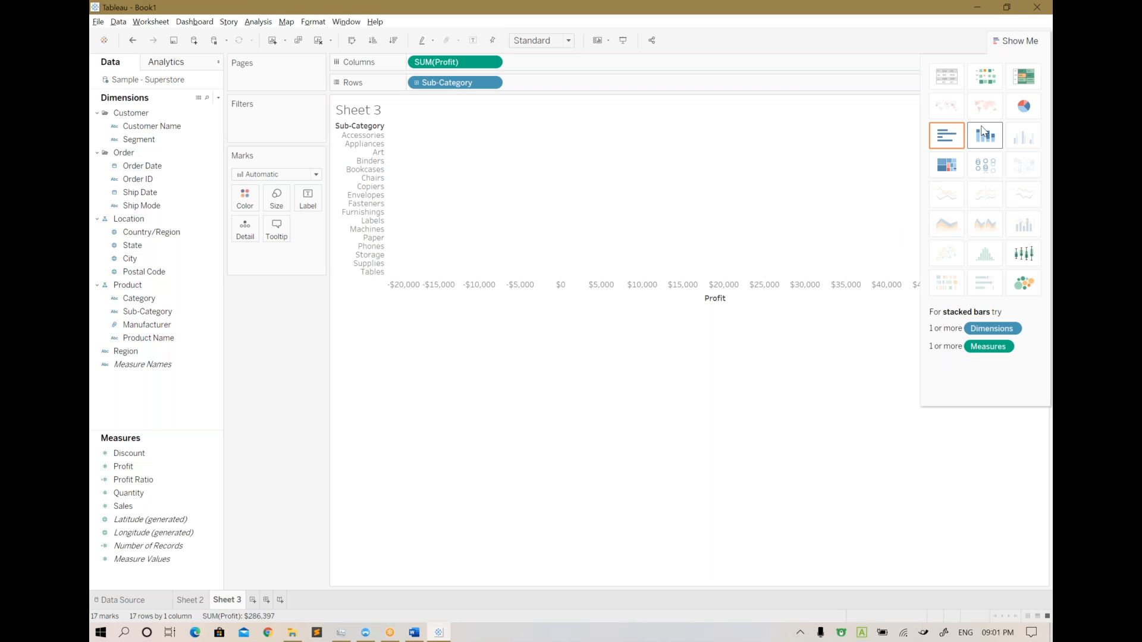
left_click(984, 133)
left_click(990, 82)
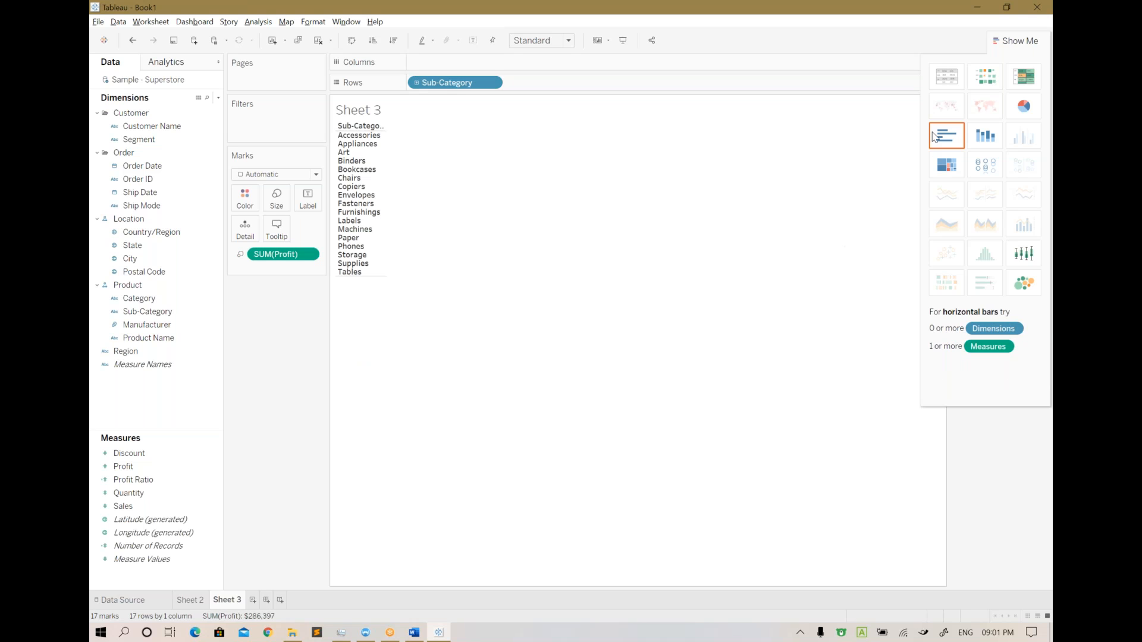
left_click(1017, 40)
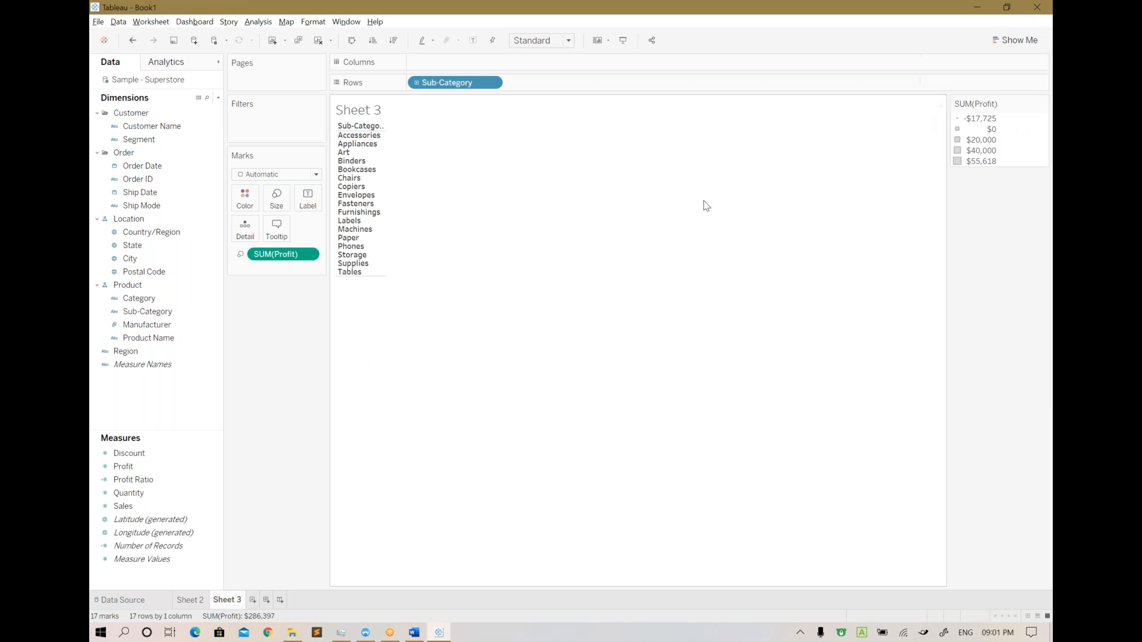
Turn the view back into a text table of Profit by Sub-Category.
left_click(1015, 40)
left_click(954, 82)
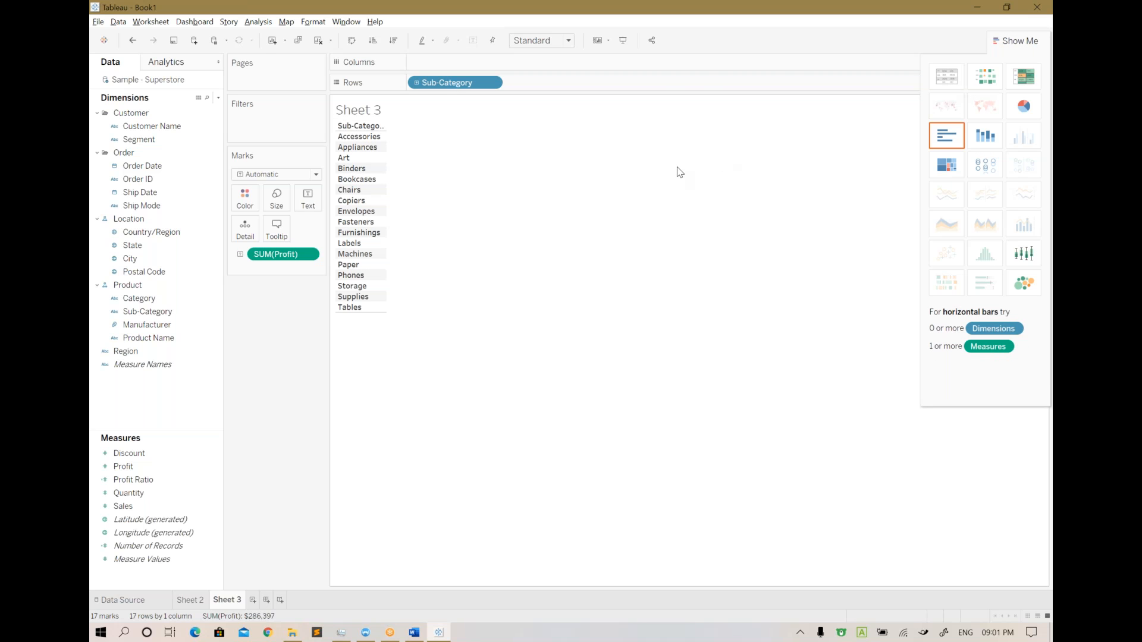
left_click(1014, 35)
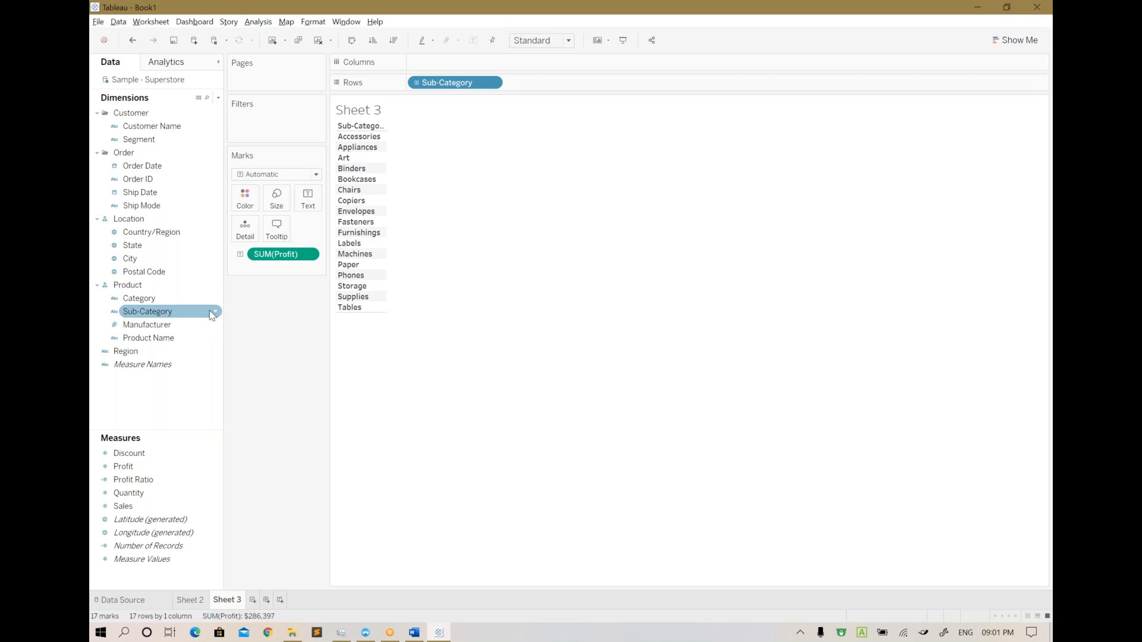
Check the size setting of the text marks.
left_click(278, 201)
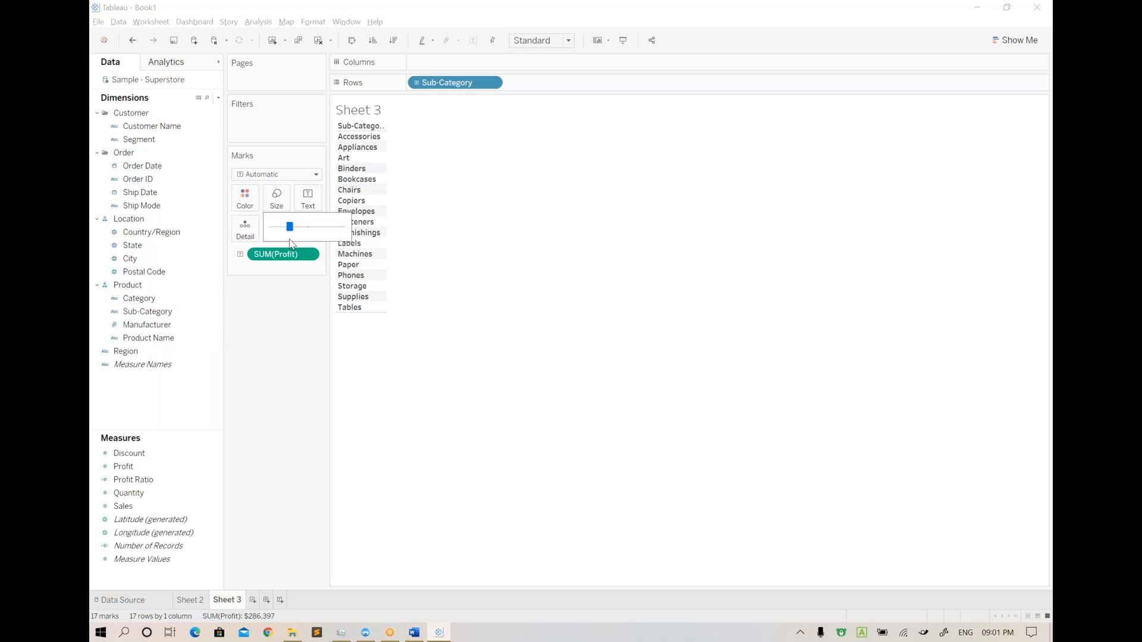
mouse_move(289, 227)
left_mouse_down()
mouse_move(353, 230)
mouse_move(290, 233)
left_mouse_up()
left_click(293, 323)
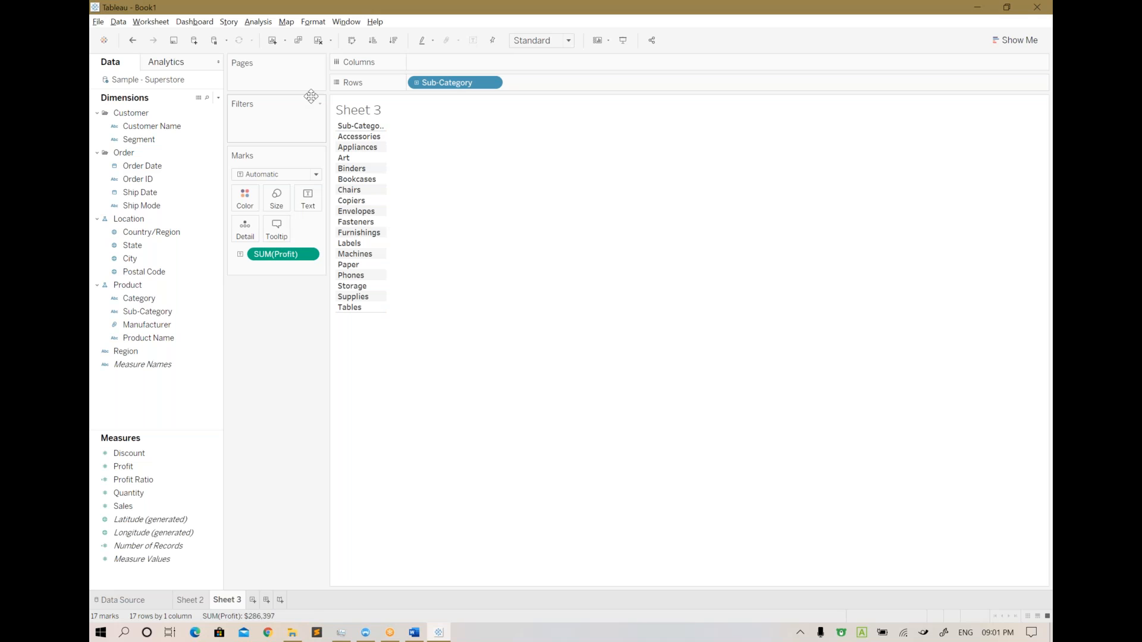
left_click(571, 6)
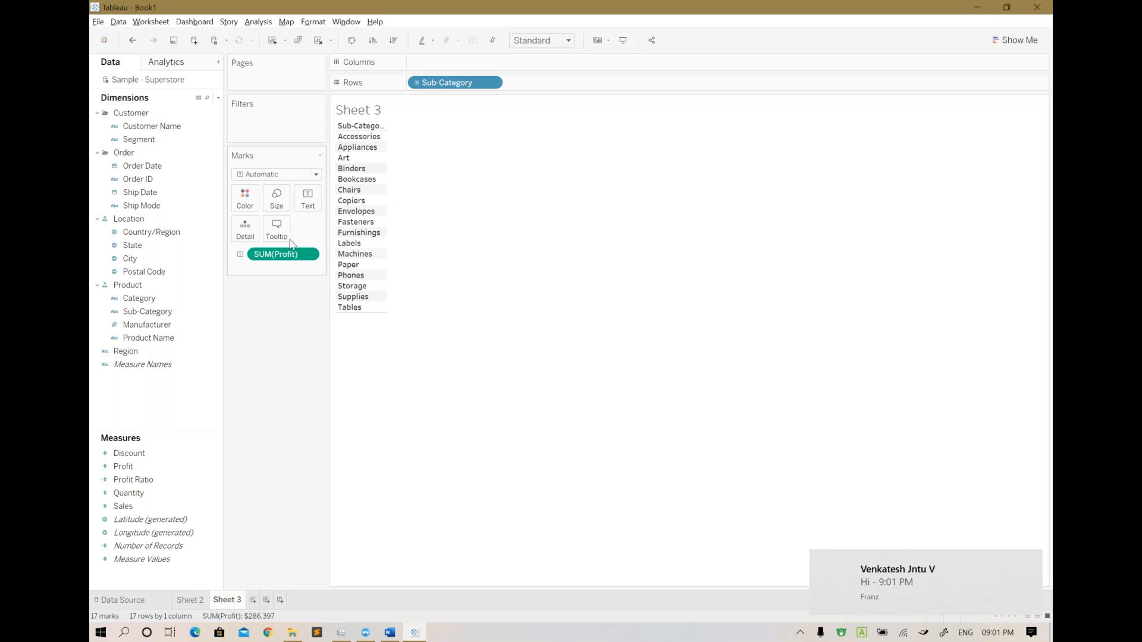
Try to place the Profit measure in the value area beside the sub-category names.
left_click(269, 257)
left_click_drag(271, 262, 404, 205)
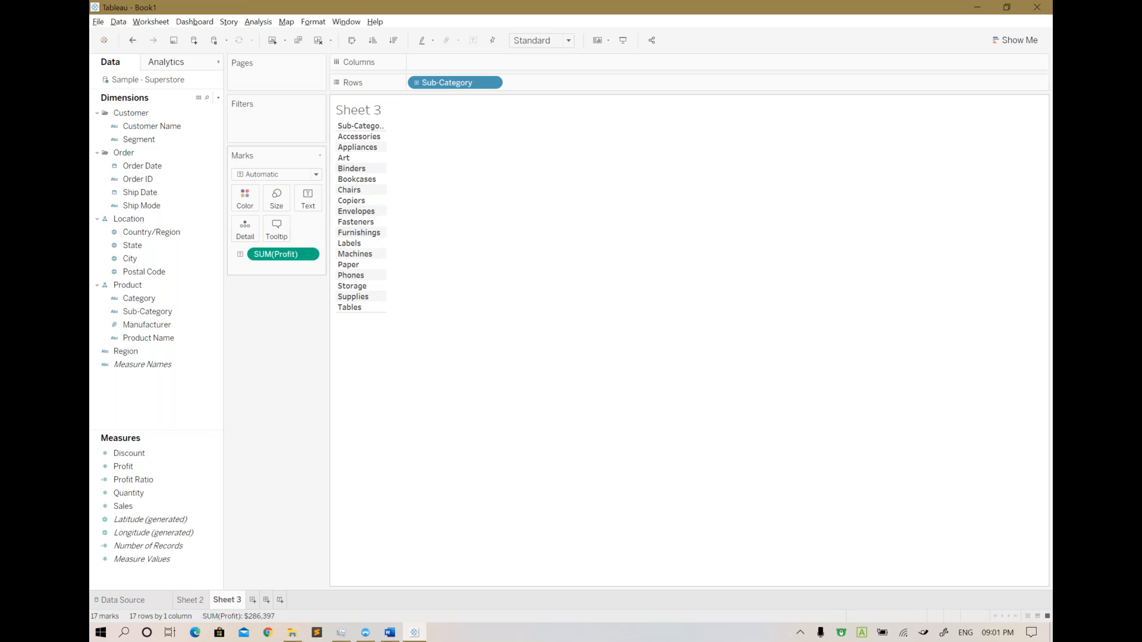
left_click_drag(275, 254, 414, 195)
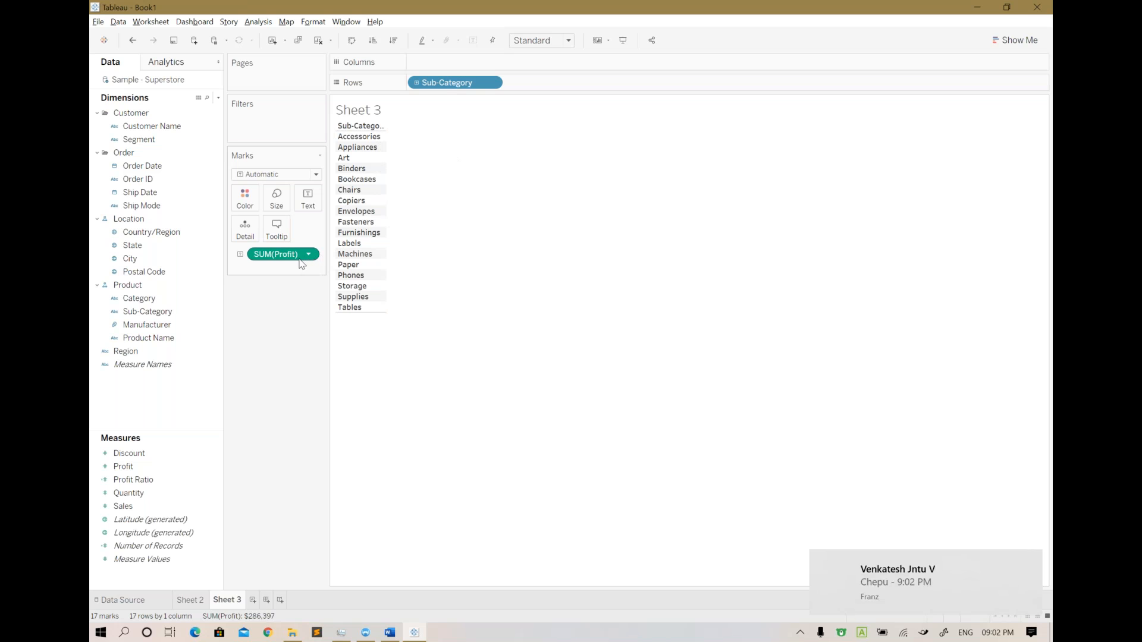
Look at the color options of the text marks and retry placing Profit in the empty value column.
left_click(242, 205)
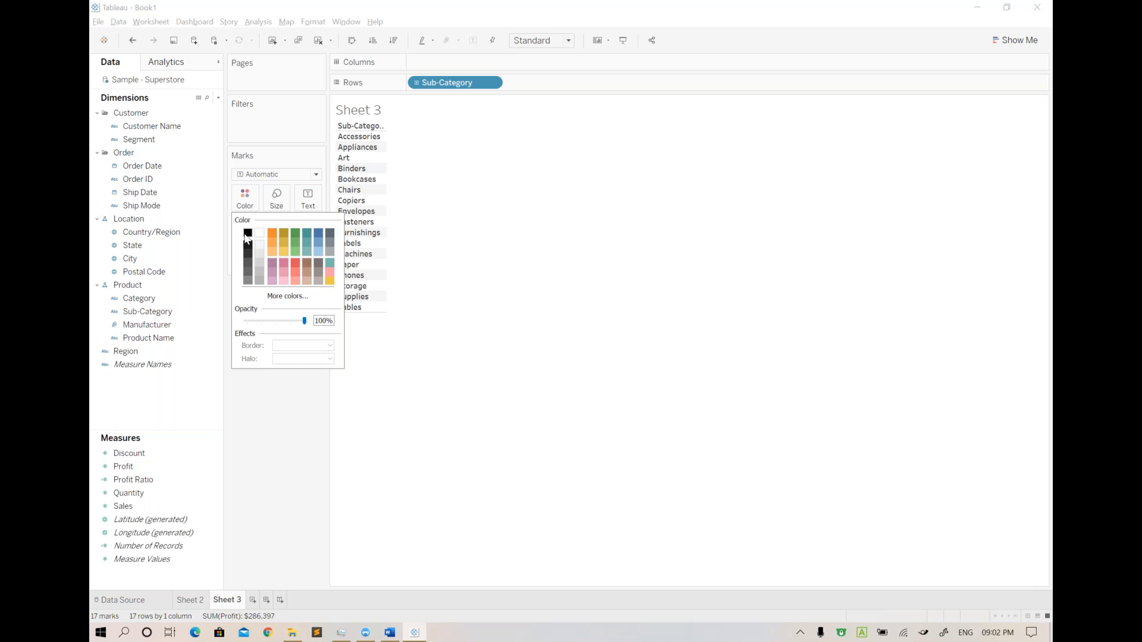
left_click(514, 348)
left_click_drag(274, 256, 415, 207)
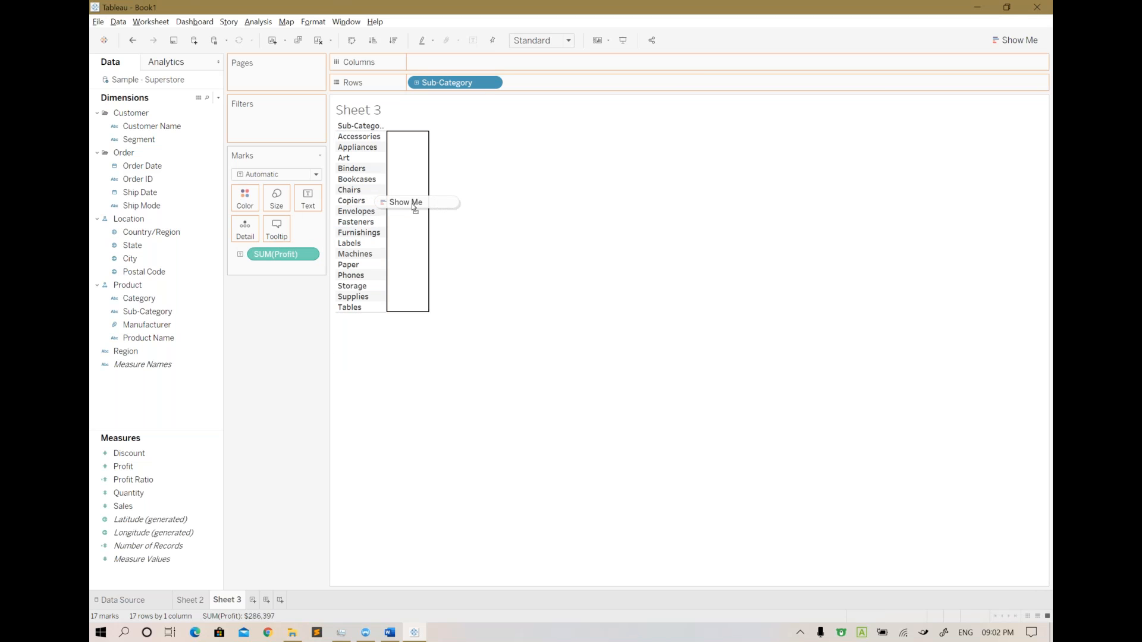
left_click_drag(415, 208, 415, 208)
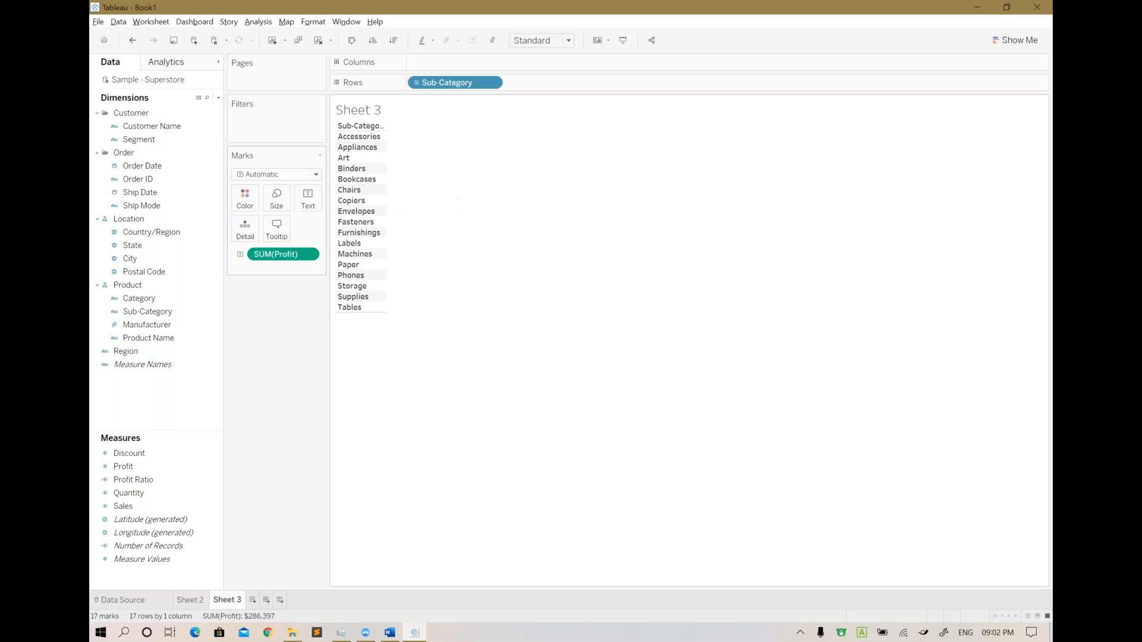
Fit the sheet to Entire View and try to widen the Sub-Category column.
left_click(546, 41)
left_click(534, 86)
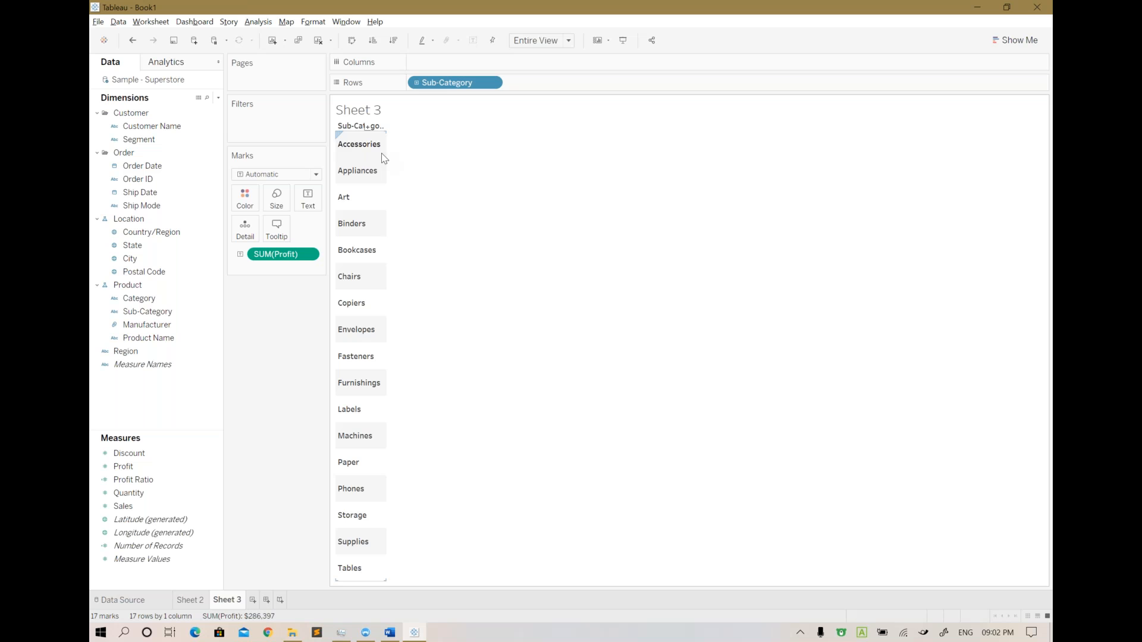
left_click_drag(386, 156, 446, 154)
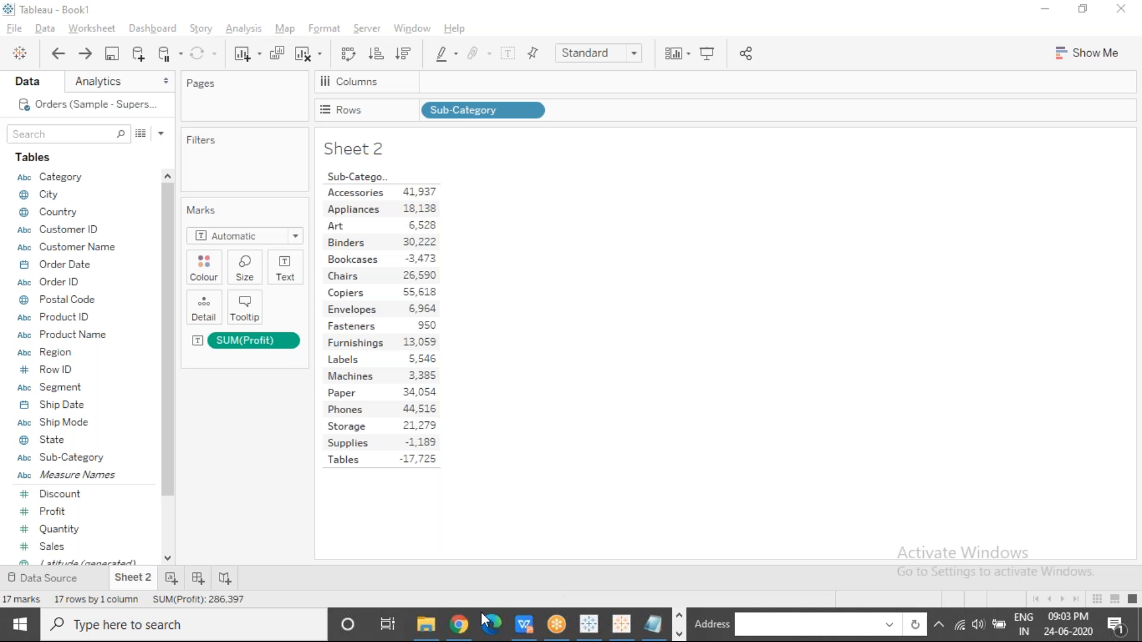
Switch to Chrome and search in a new tab for "tableau desktop versions".
left_click(458, 629)
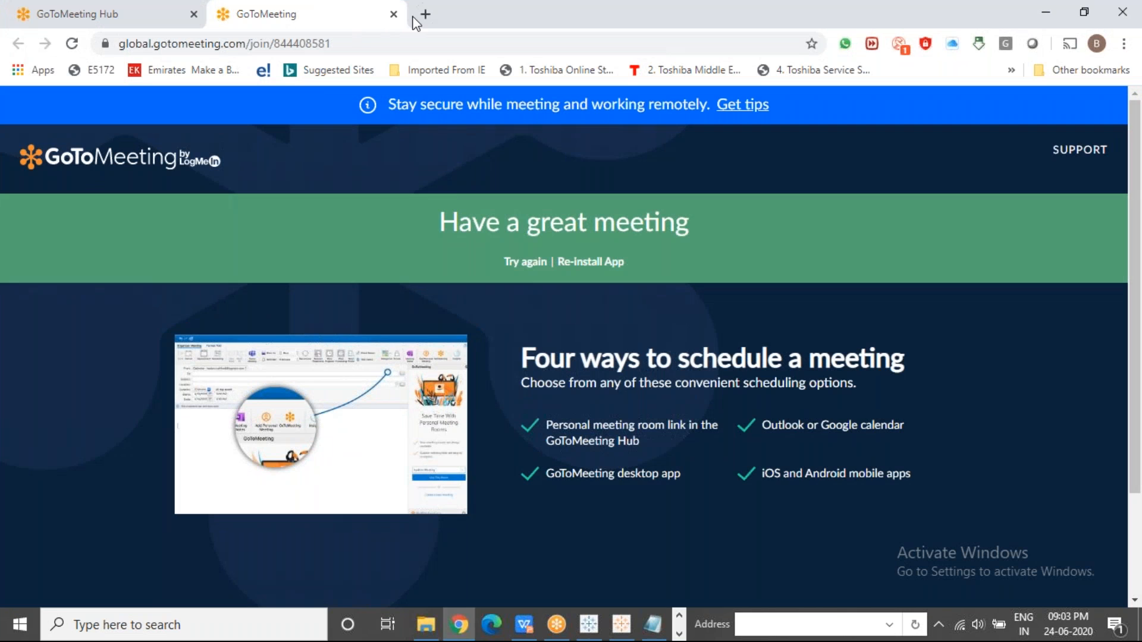
left_click(425, 14)
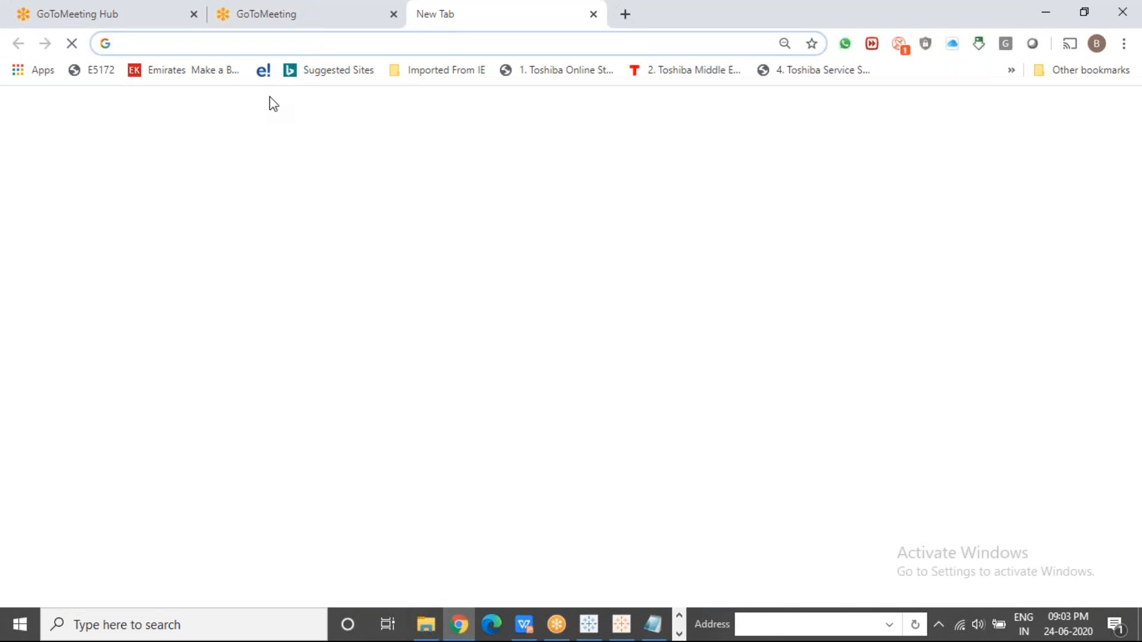
type("tabl")
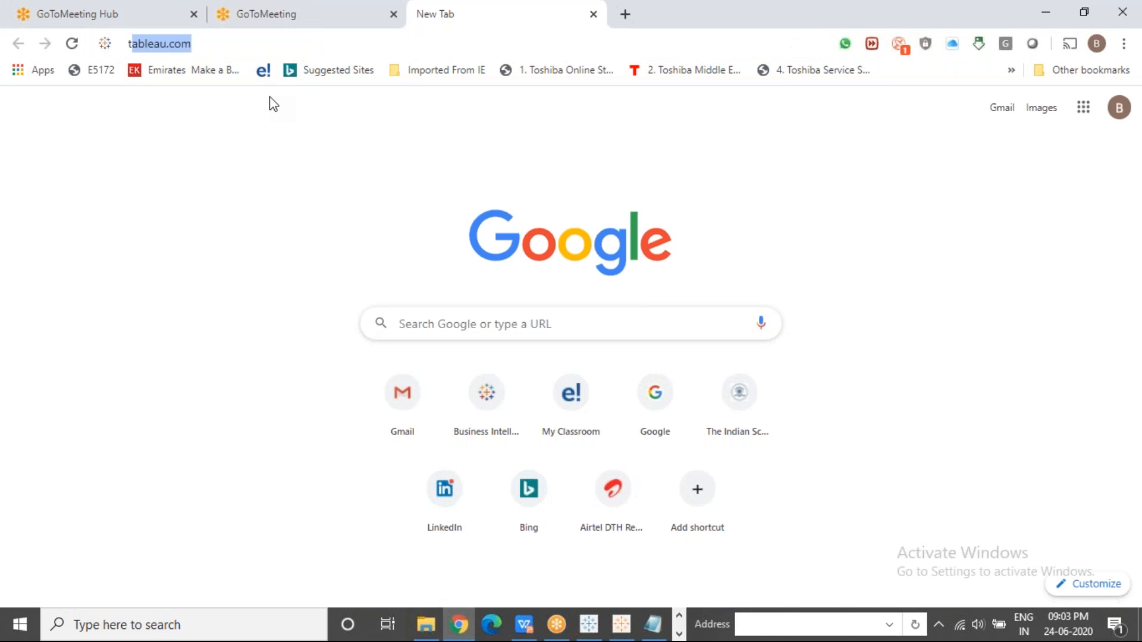
type("eau de")
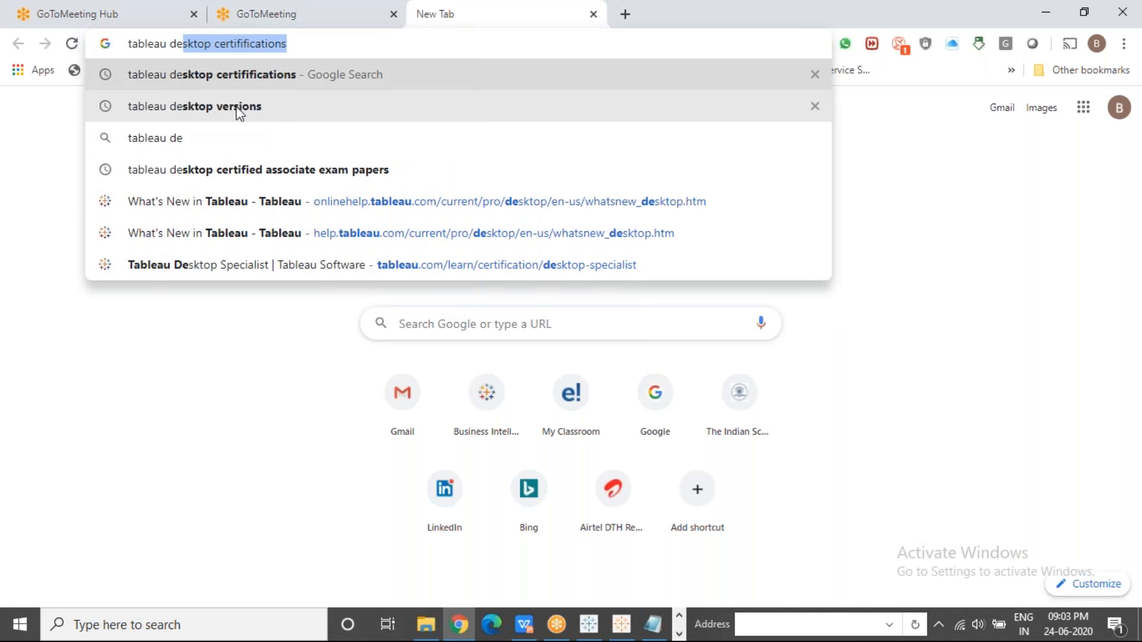
key("Down")
key("Return")
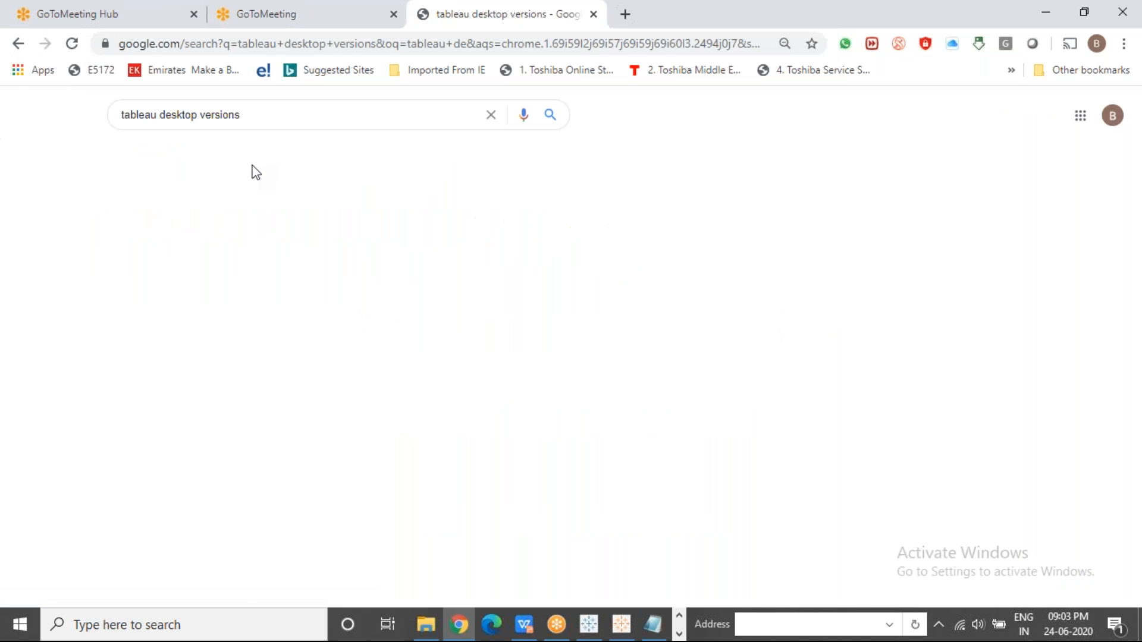
Open the Tableau Desktop releases page from the search results and select its web address.
left_click(312, 226)
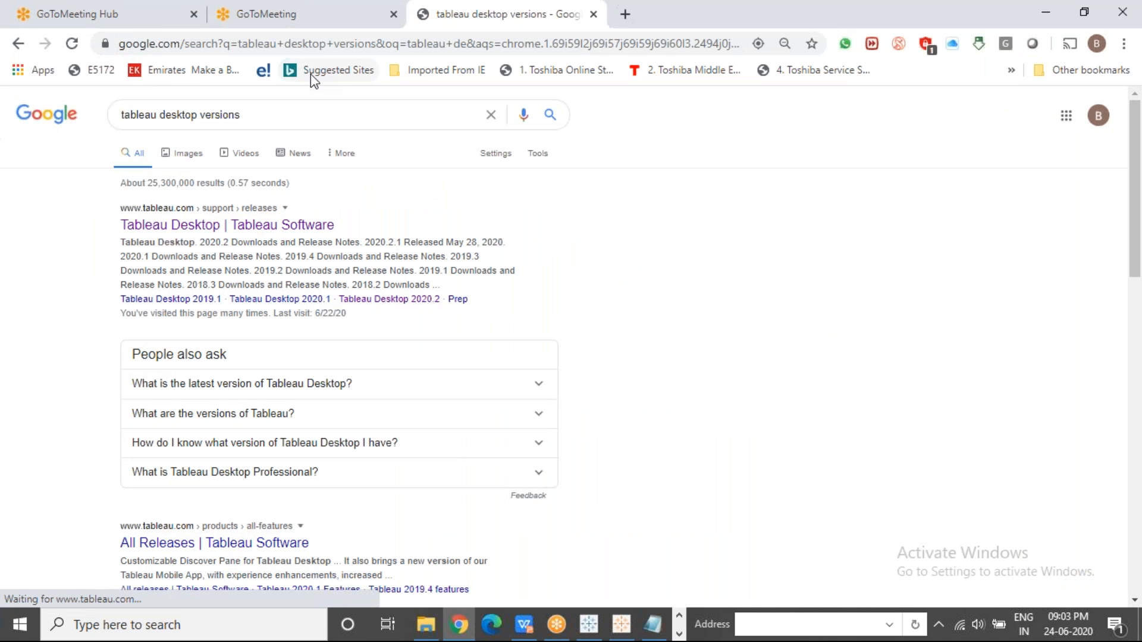
left_click(309, 45)
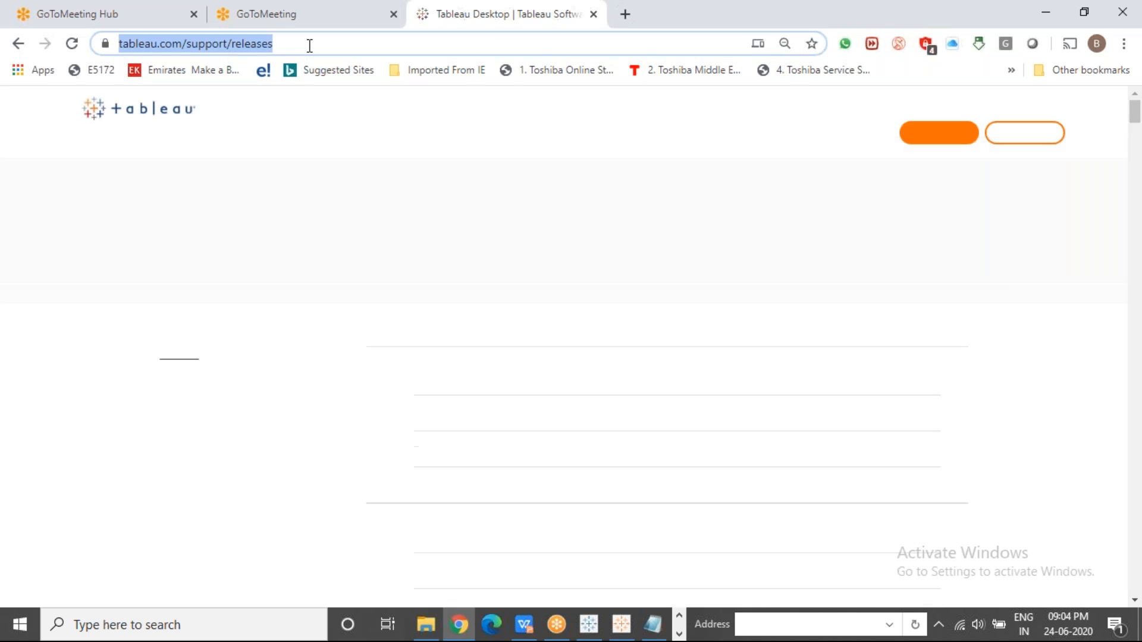
left_click(937, 623)
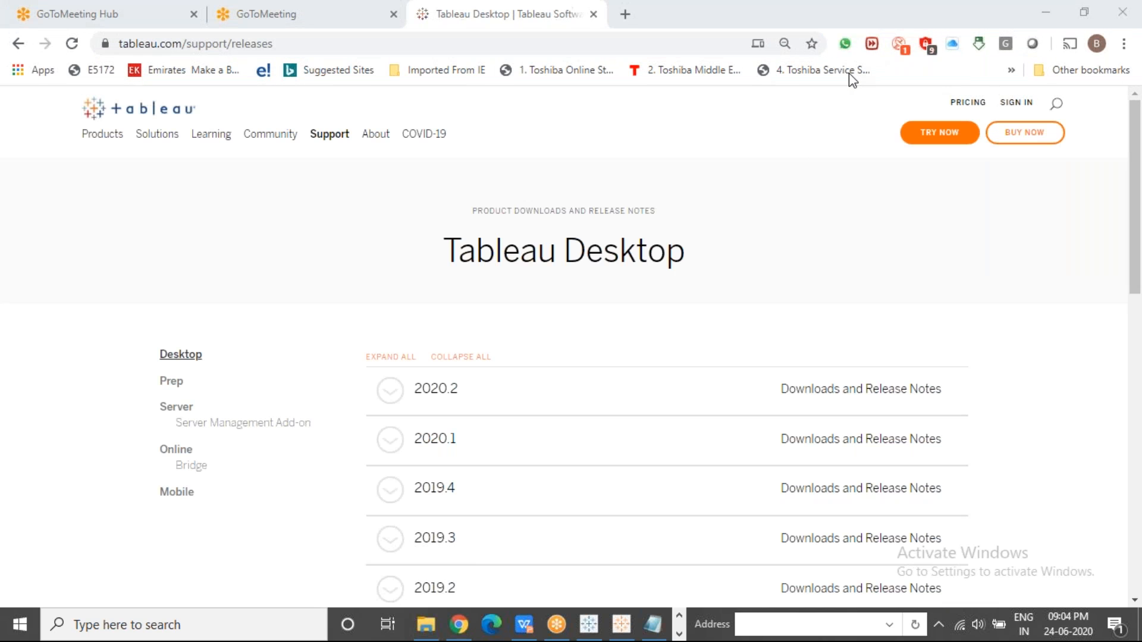
Switch back to Tableau and add the Sales measure beside the Profit values in the sub-category table.
left_click(601, 624)
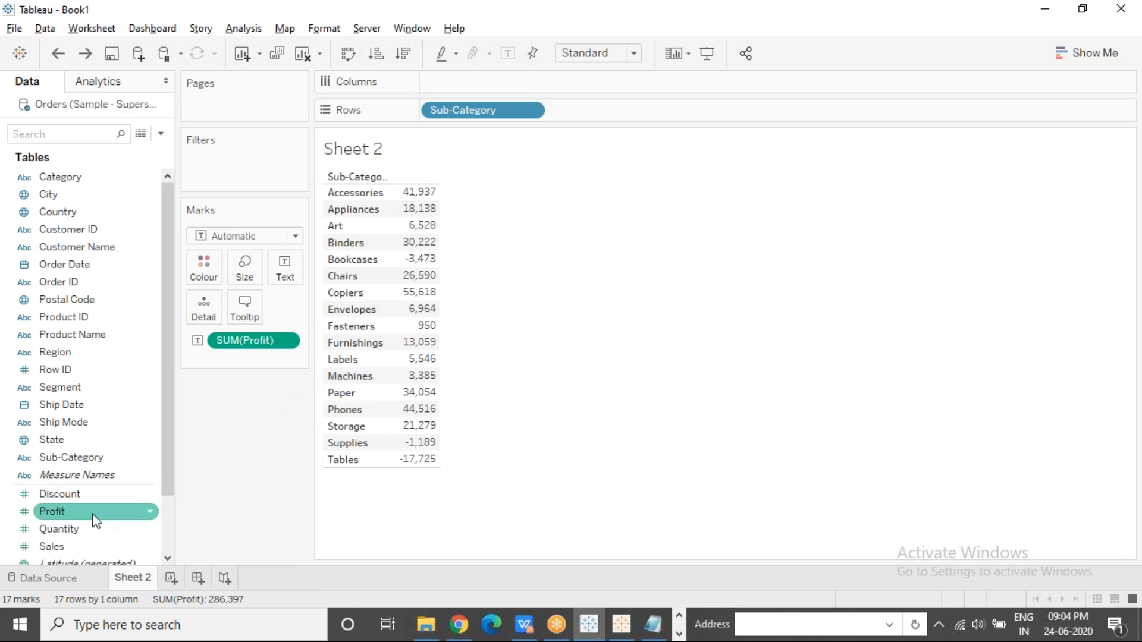
left_click_drag(60, 548, 409, 256)
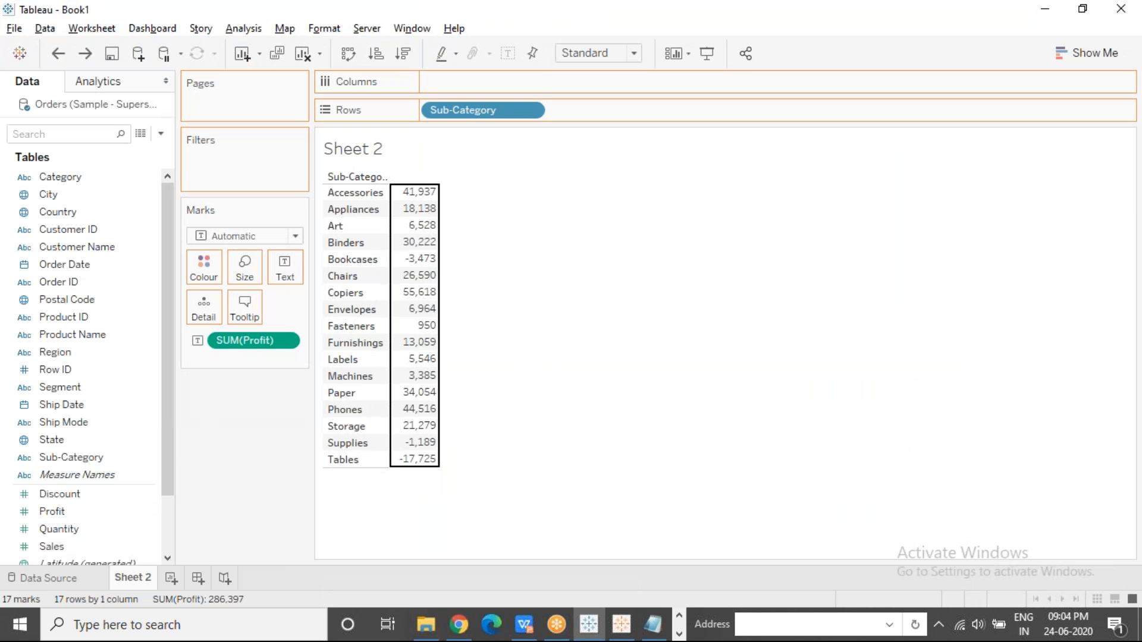
left_click(65, 499)
mouse_move(67, 502)
left_mouse_down()
mouse_move(395, 321)
mouse_move(76, 513)
left_mouse_up()
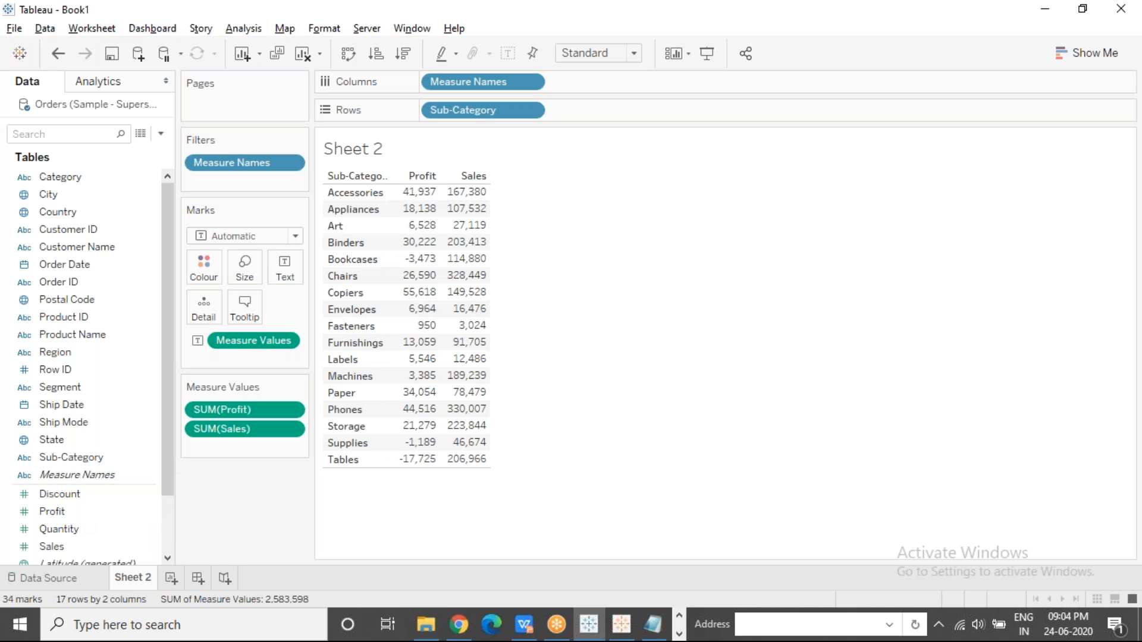
left_click(479, 327)
left_click(621, 232)
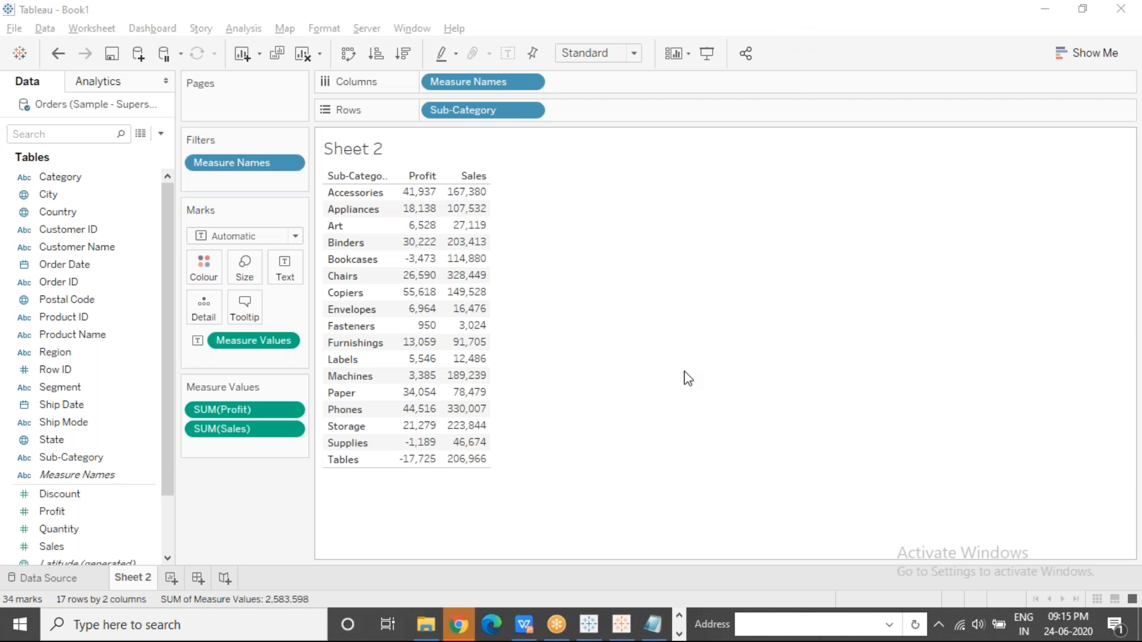
Remove SUM(Sales) from the measure values and add Sales to the sub-category table again.
mouse_move(469, 193)
mouse_move(485, 228)
left_click_drag(255, 439, 248, 512)
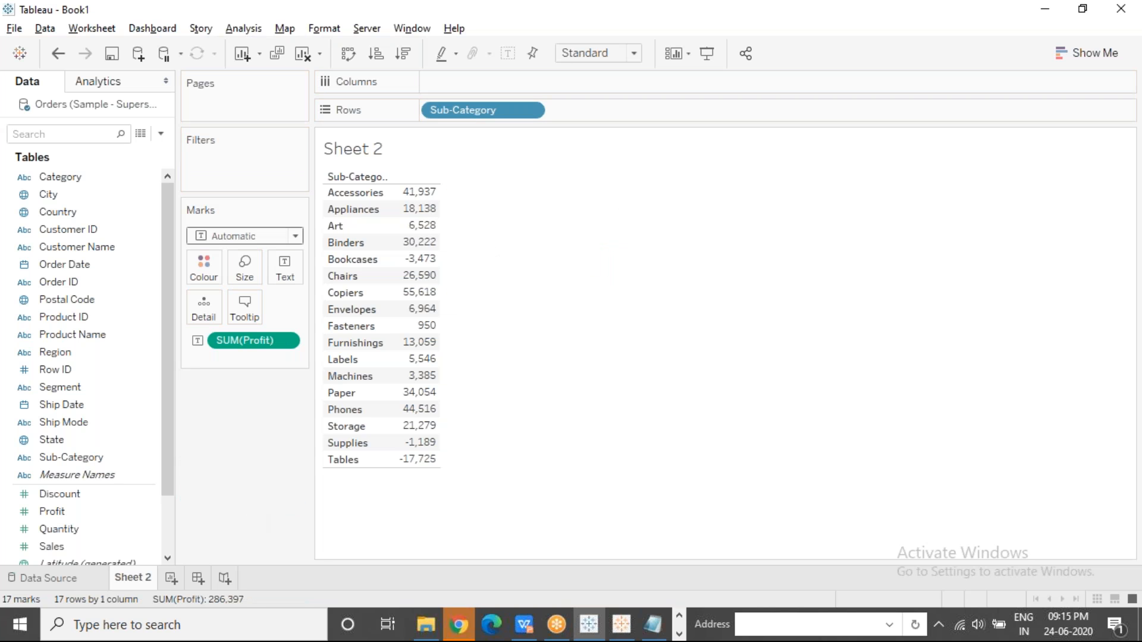
left_click(100, 547)
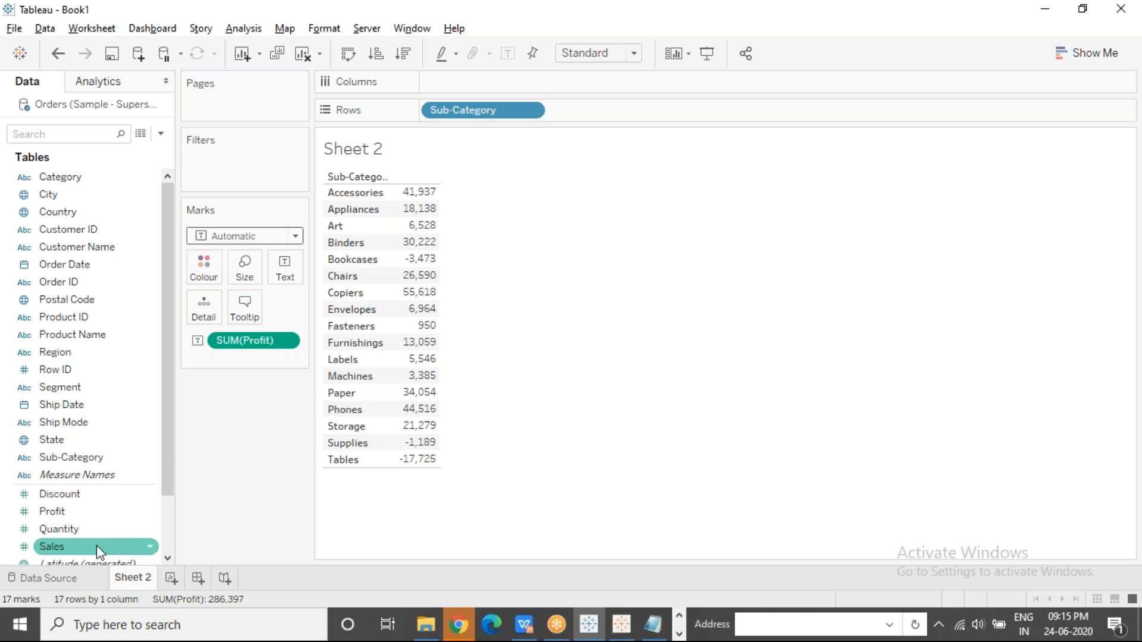
left_click(96, 546)
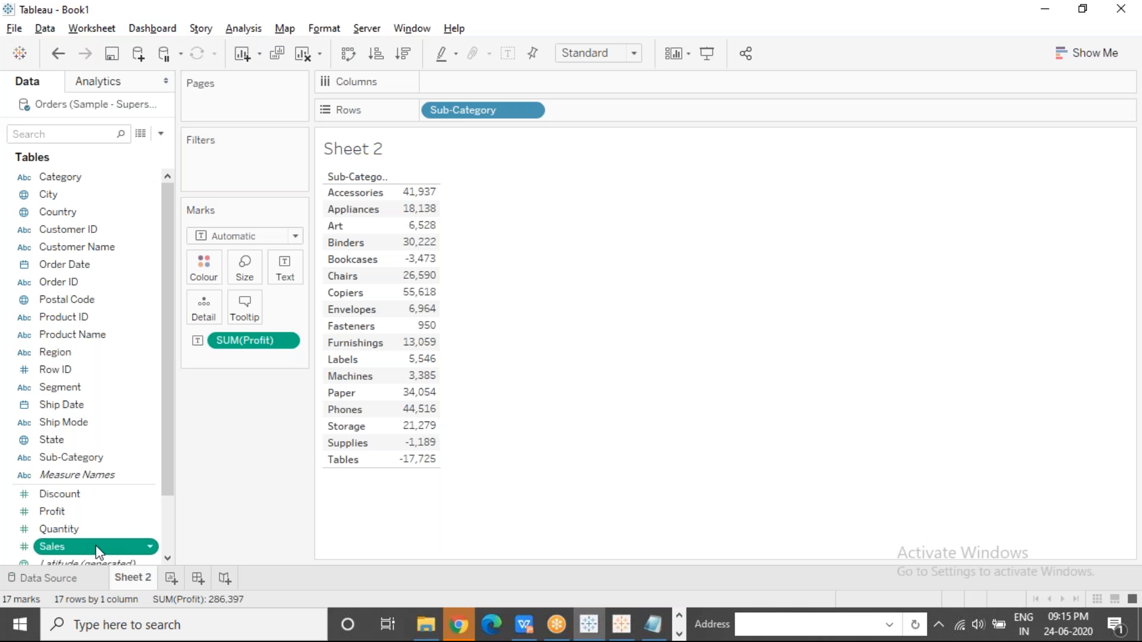
left_click_drag(106, 547, 427, 321)
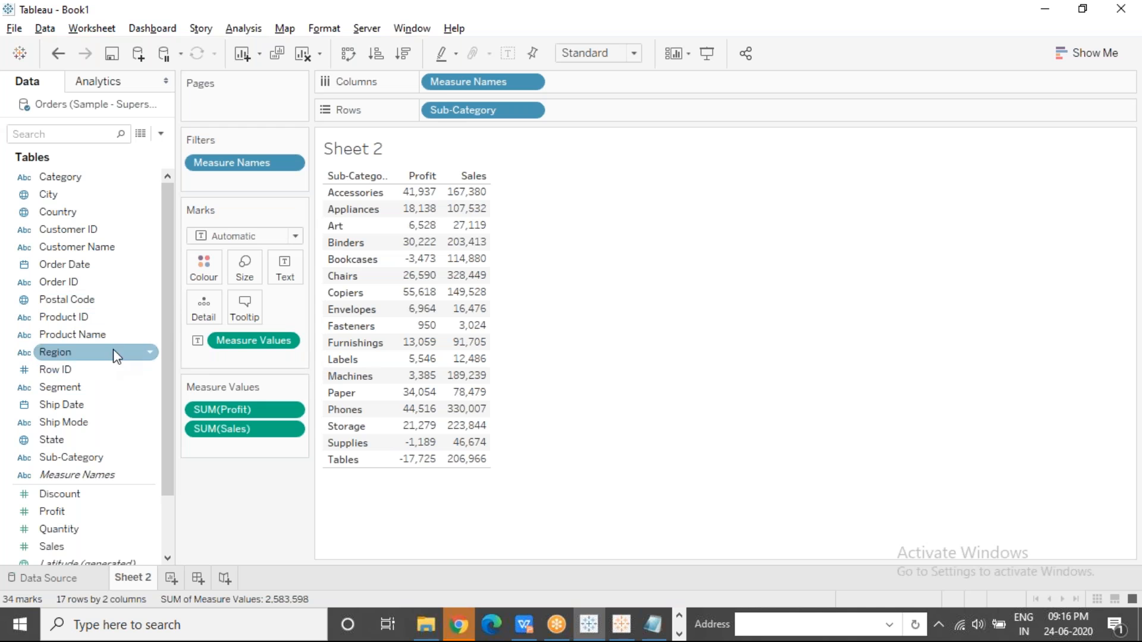
Examine the generated Measure Names and Measure Values fields among the dimensions and measures of the Orders data.
mouse_move(101, 370)
left_mouse_down()
mouse_move(92, 430)
mouse_move(95, 366)
left_mouse_up()
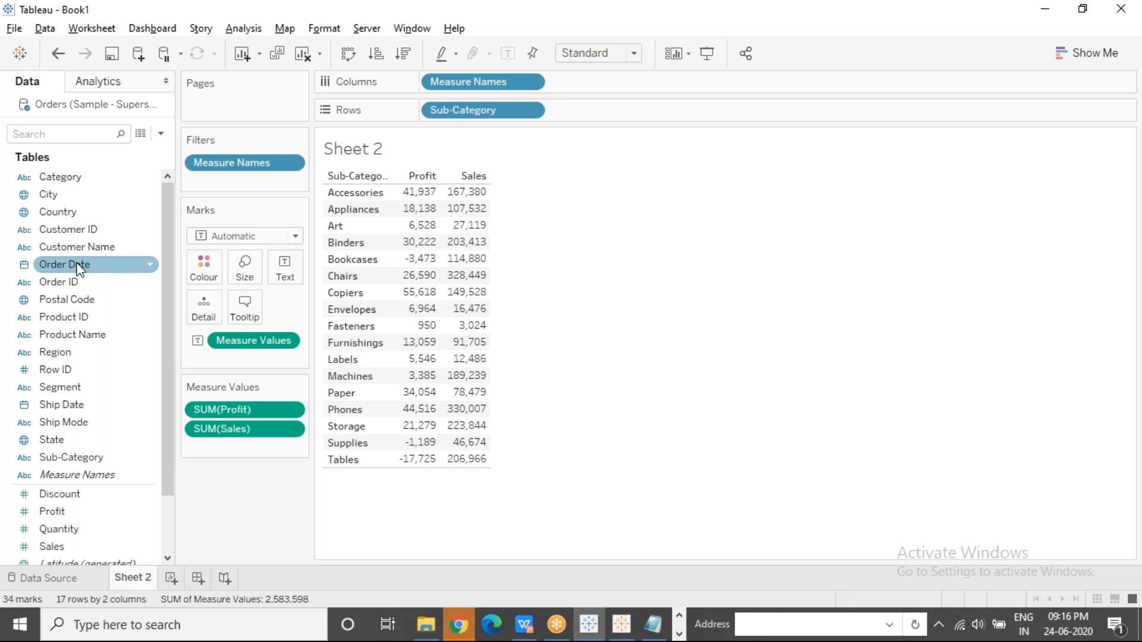
left_click(85, 514)
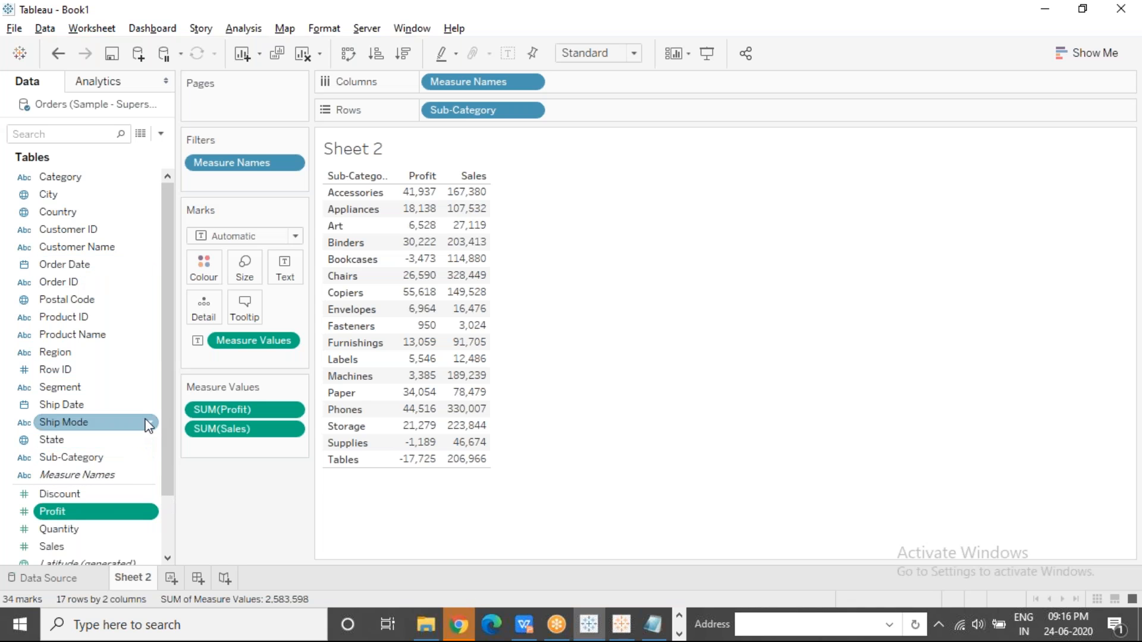
left_click_drag(164, 409, 164, 486)
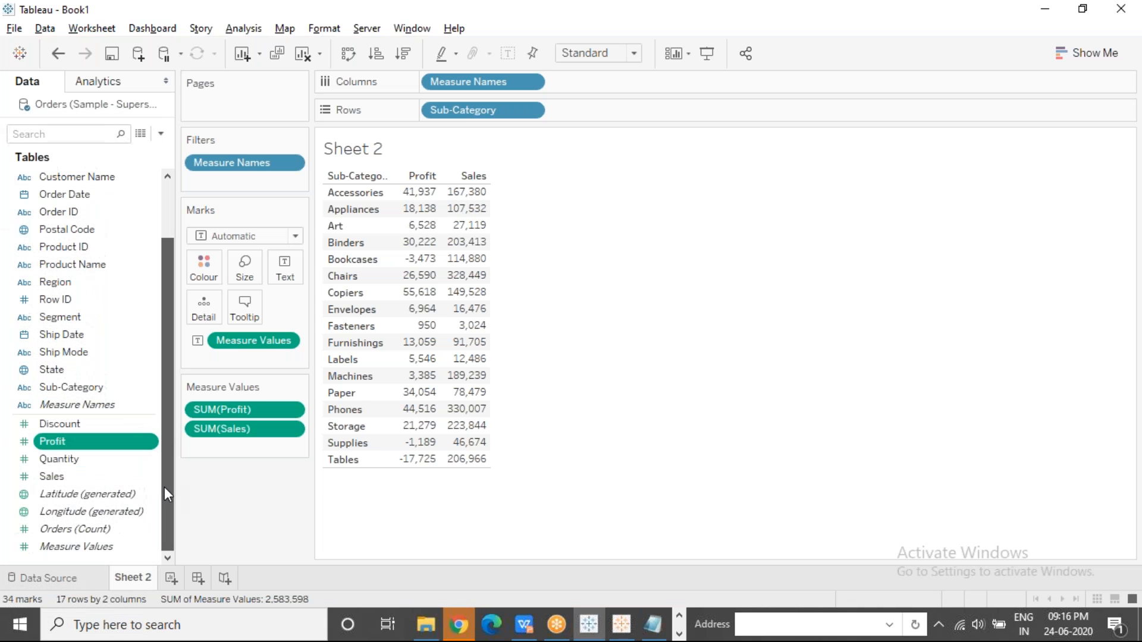
left_click(112, 401)
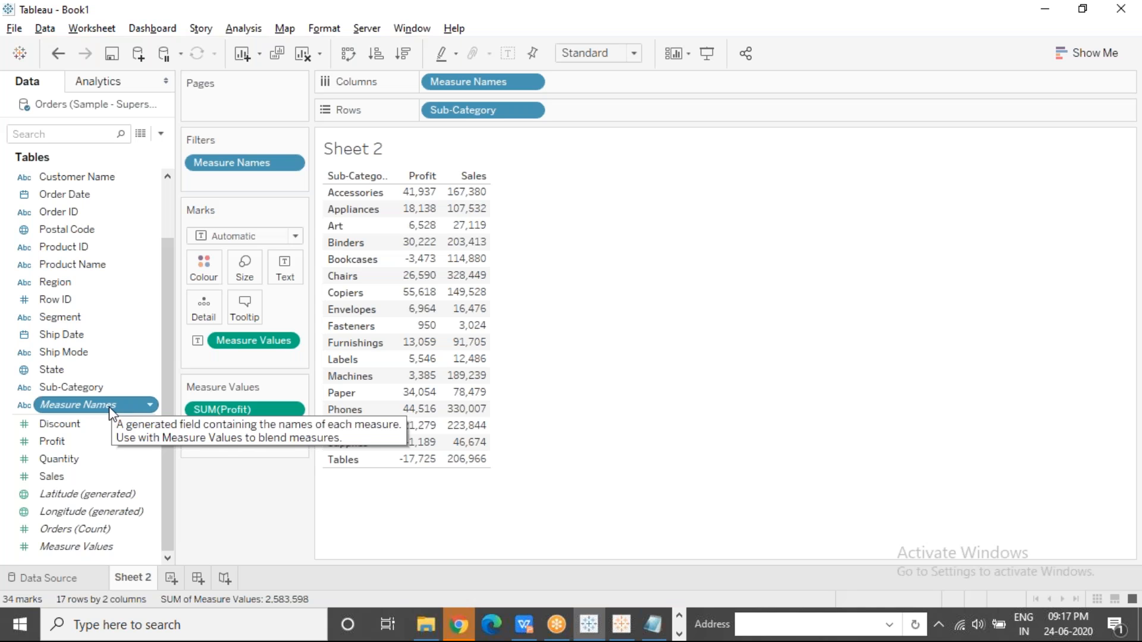
left_click(101, 548)
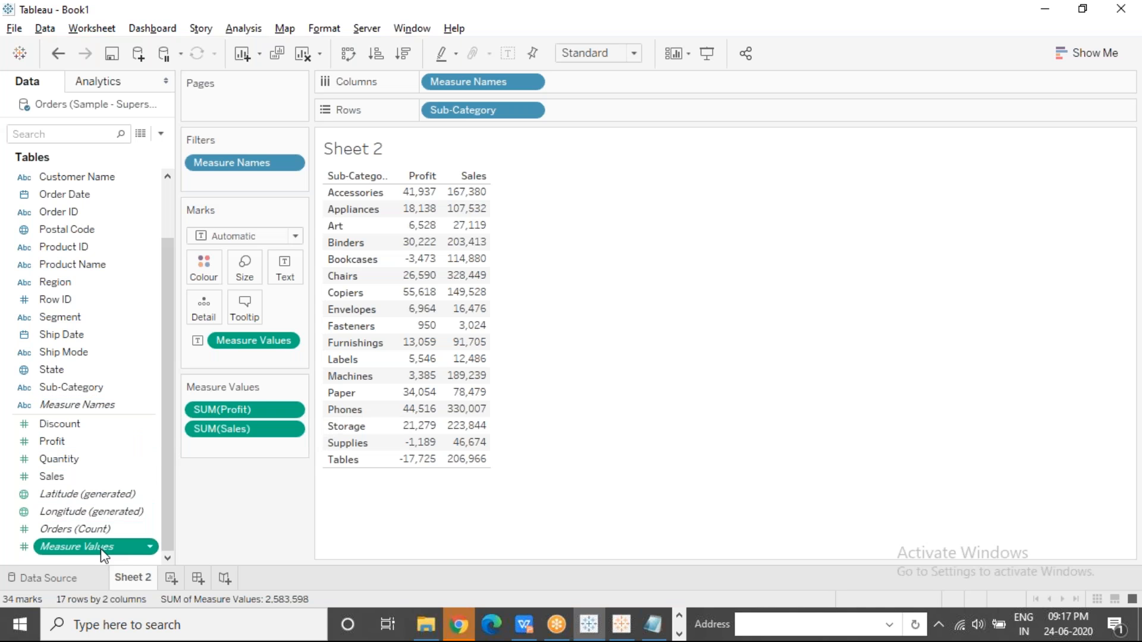
left_click(130, 529)
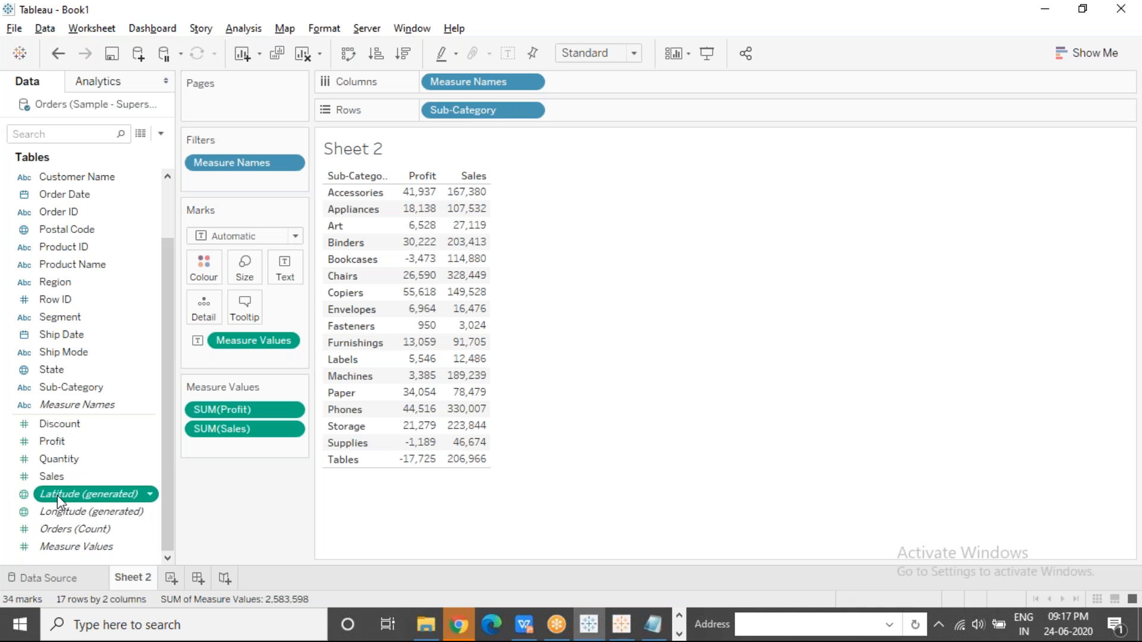
left_click(87, 542)
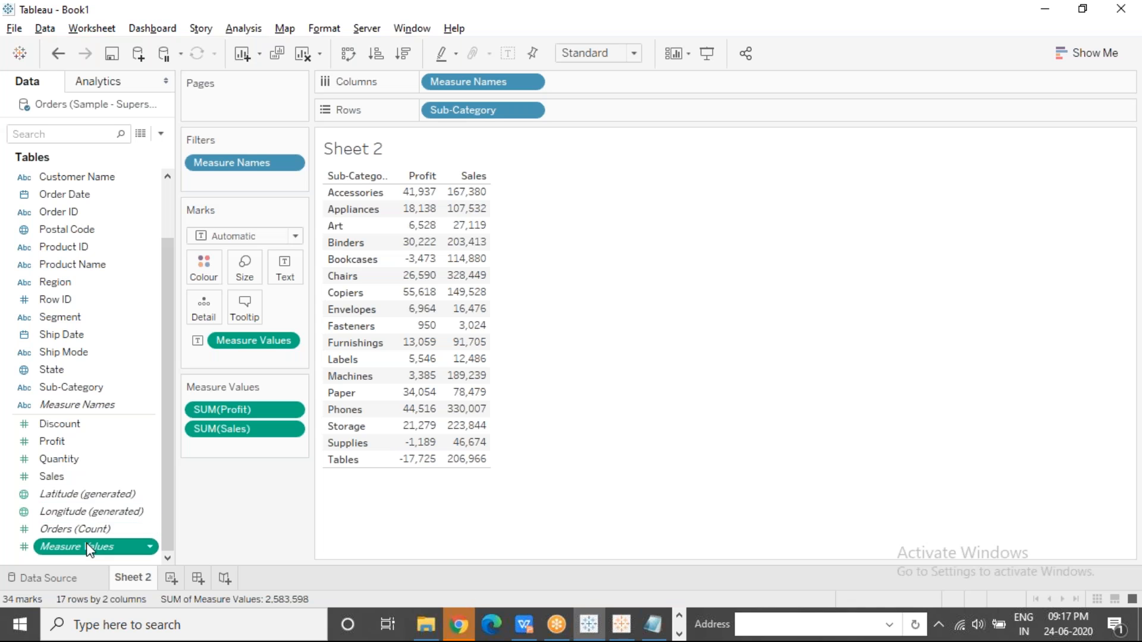
left_click(104, 410)
left_click(100, 357)
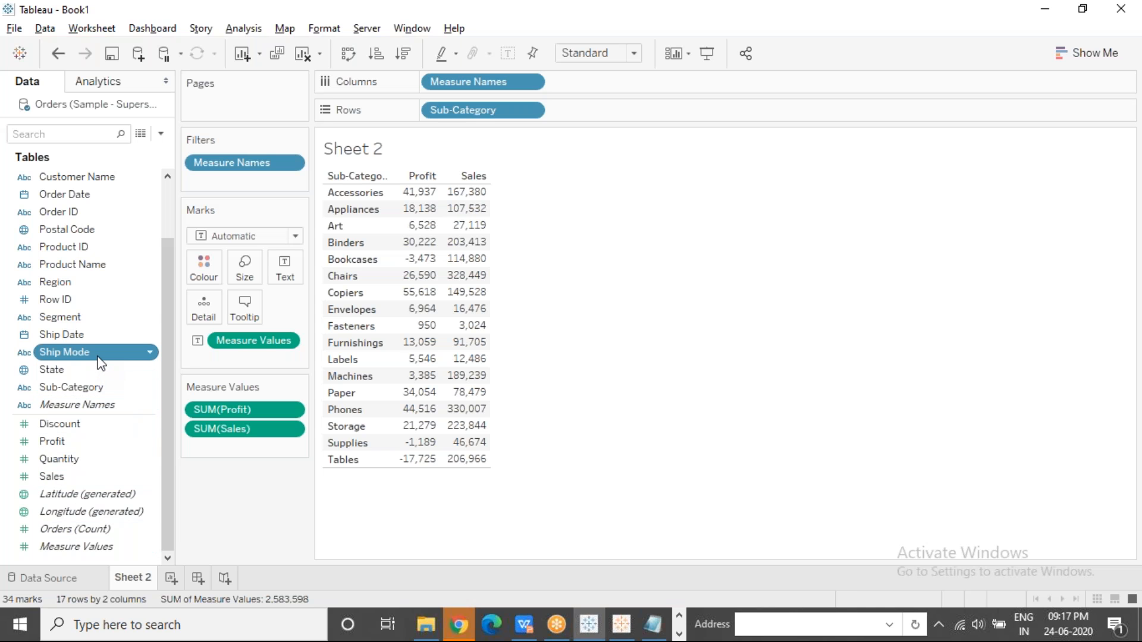
left_click(106, 410)
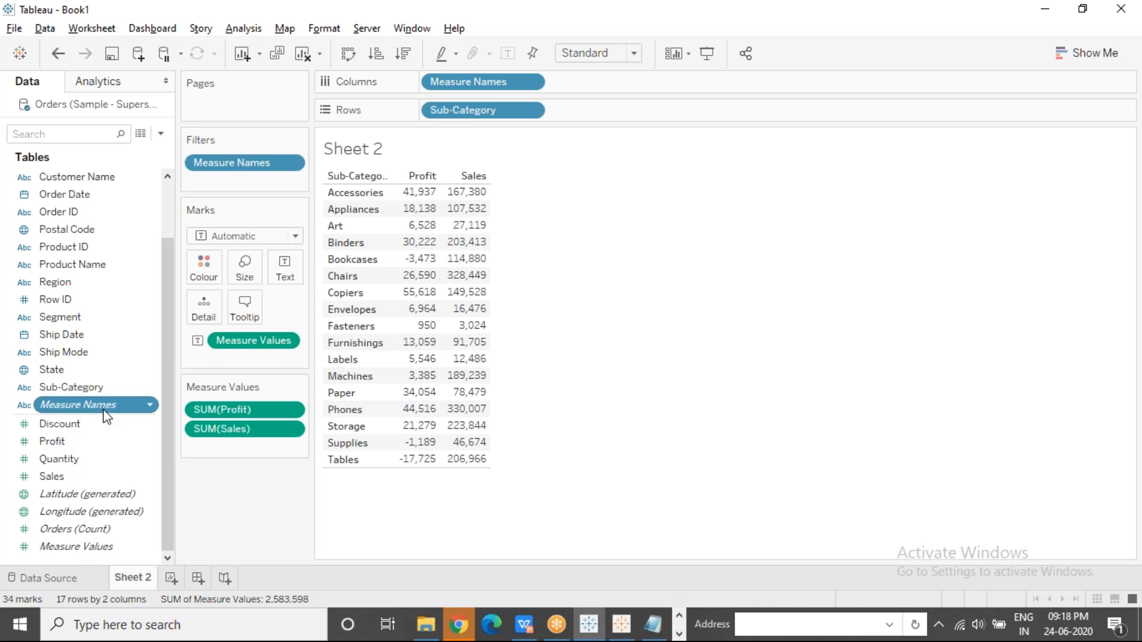
left_click(126, 547)
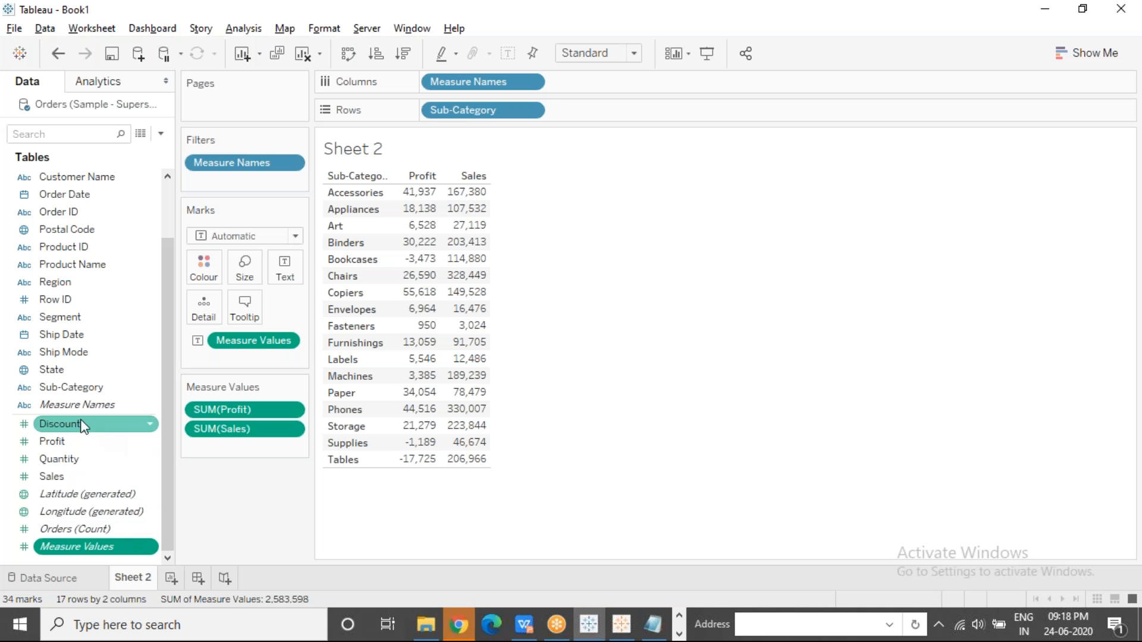
Review the generated Orders (Count), Latitude and Longitude fields and compare them with Measure Names and Measure Values.
left_click(113, 531, "ctrl")
left_click(136, 530)
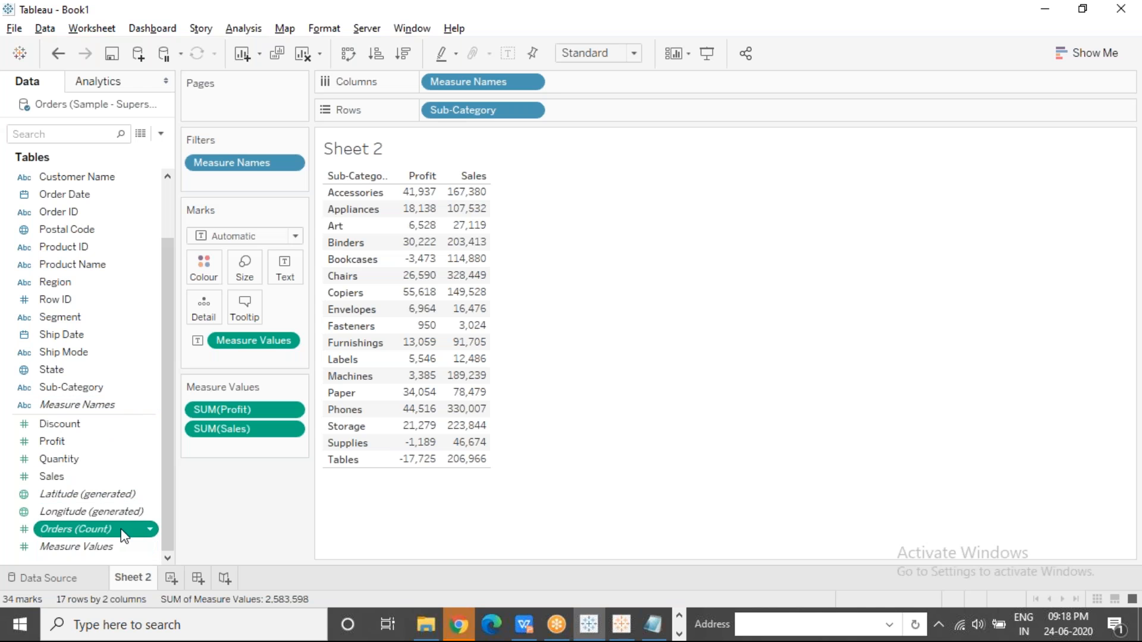
left_click(115, 513)
left_click(113, 495)
left_click(114, 512)
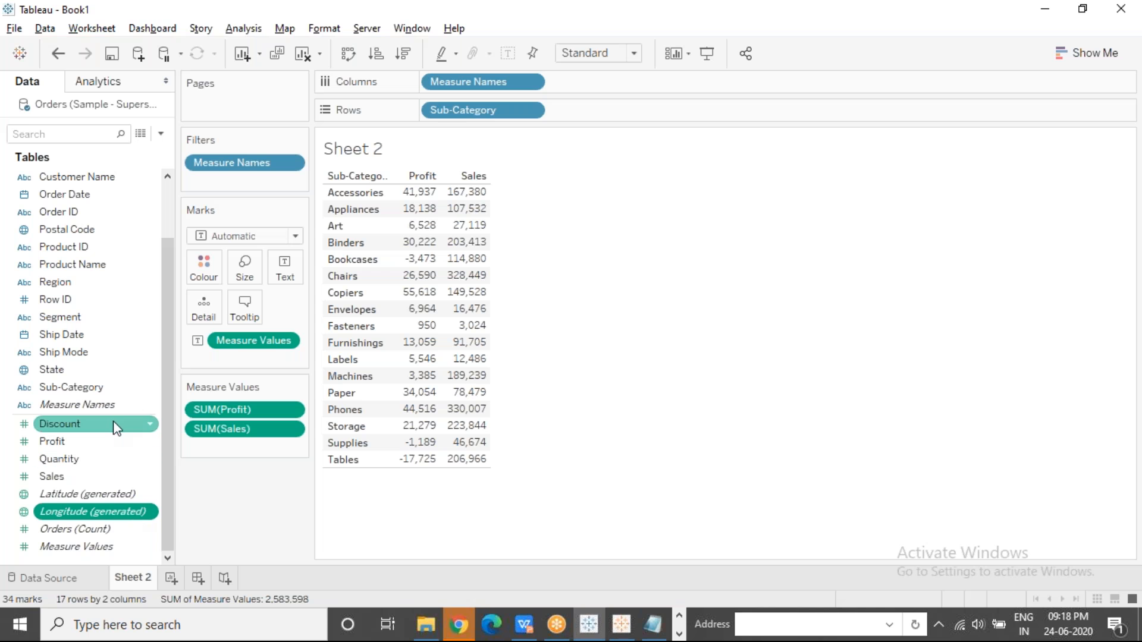
left_click(109, 404)
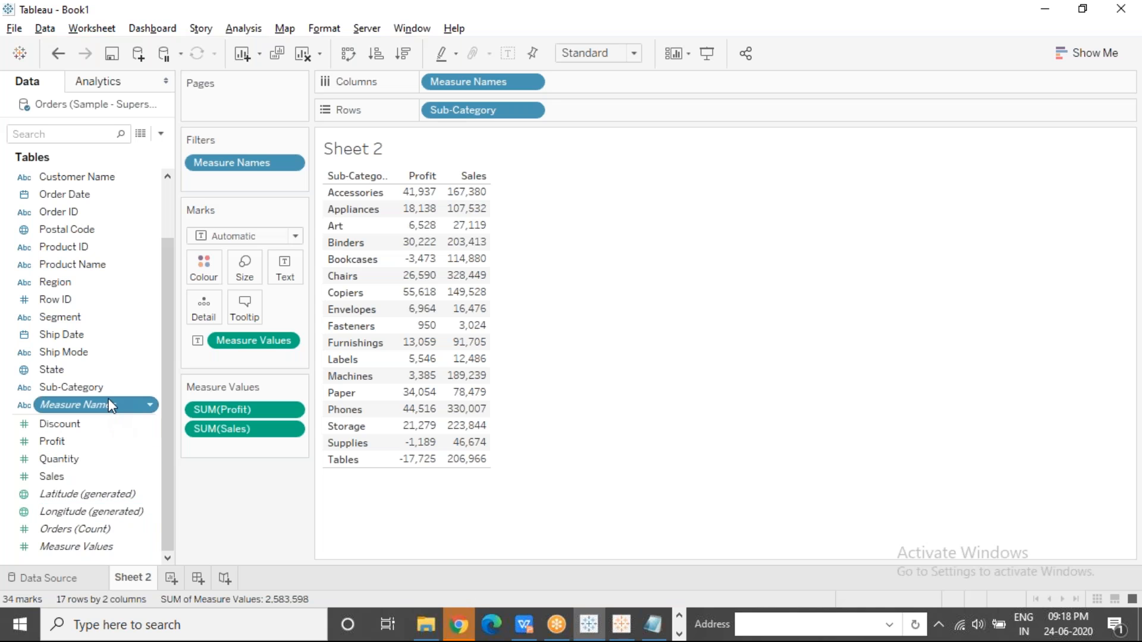
left_click(130, 542)
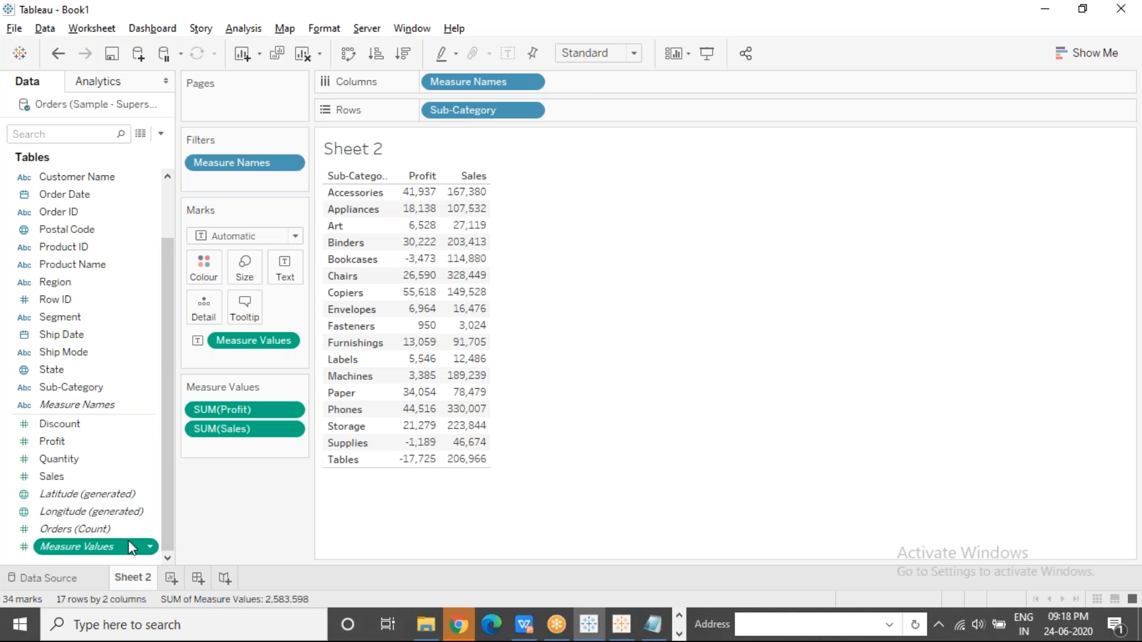
left_click(108, 403)
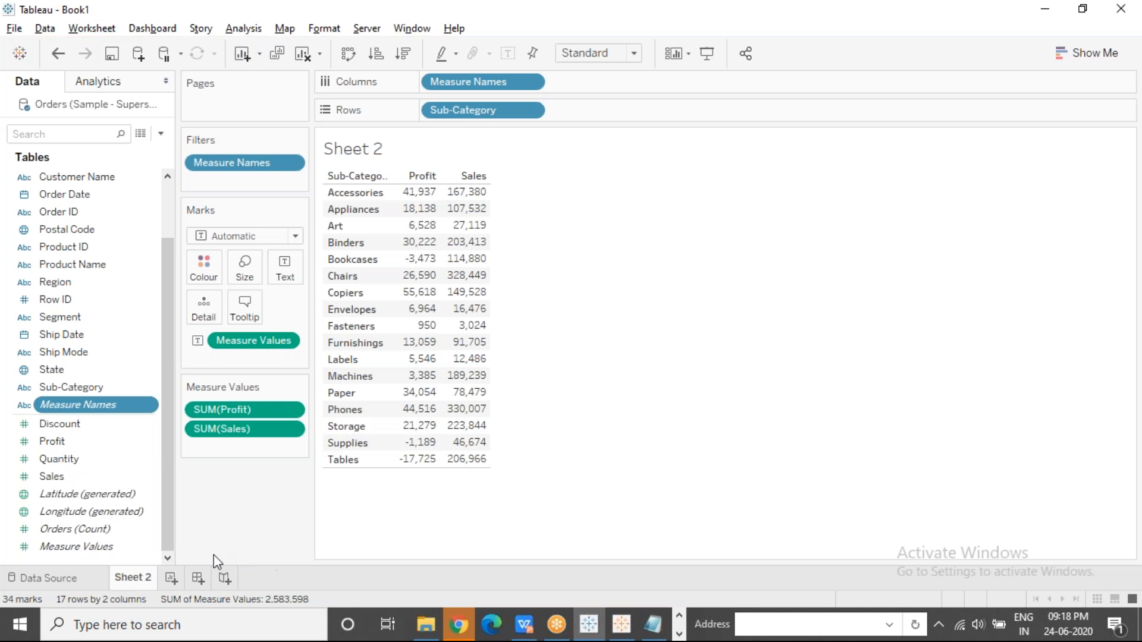
Create a new worksheet with Measure Names on Rows and Measure Values as the text marks.
left_click(171, 578)
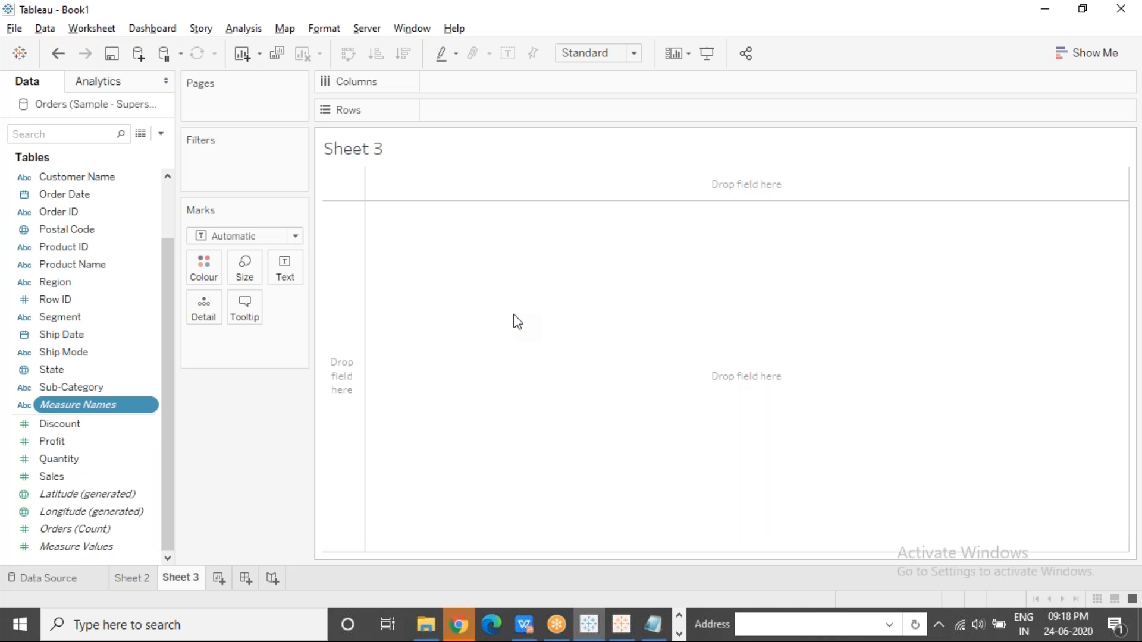
left_click_drag(99, 408, 467, 113)
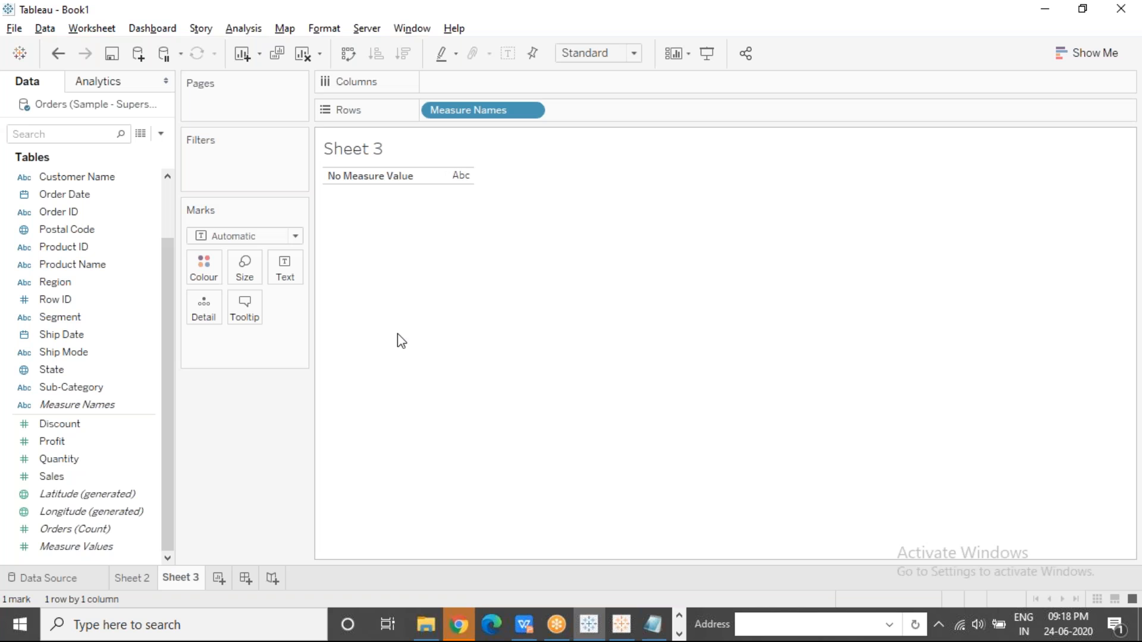
left_click(132, 529)
left_click(99, 547)
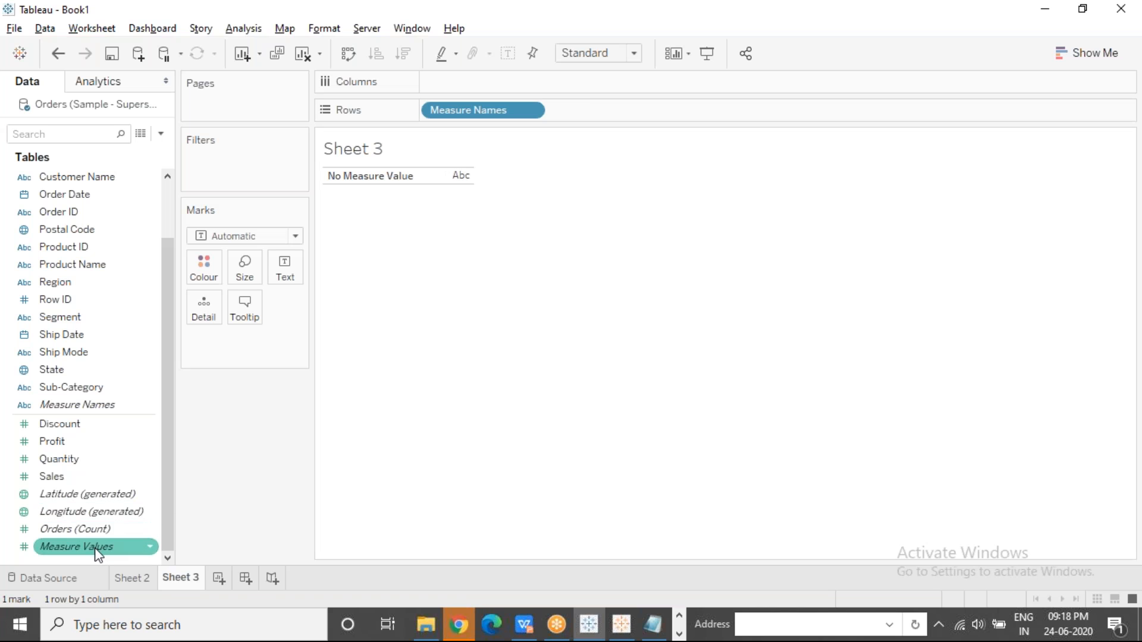
left_click_drag(117, 519, 290, 267)
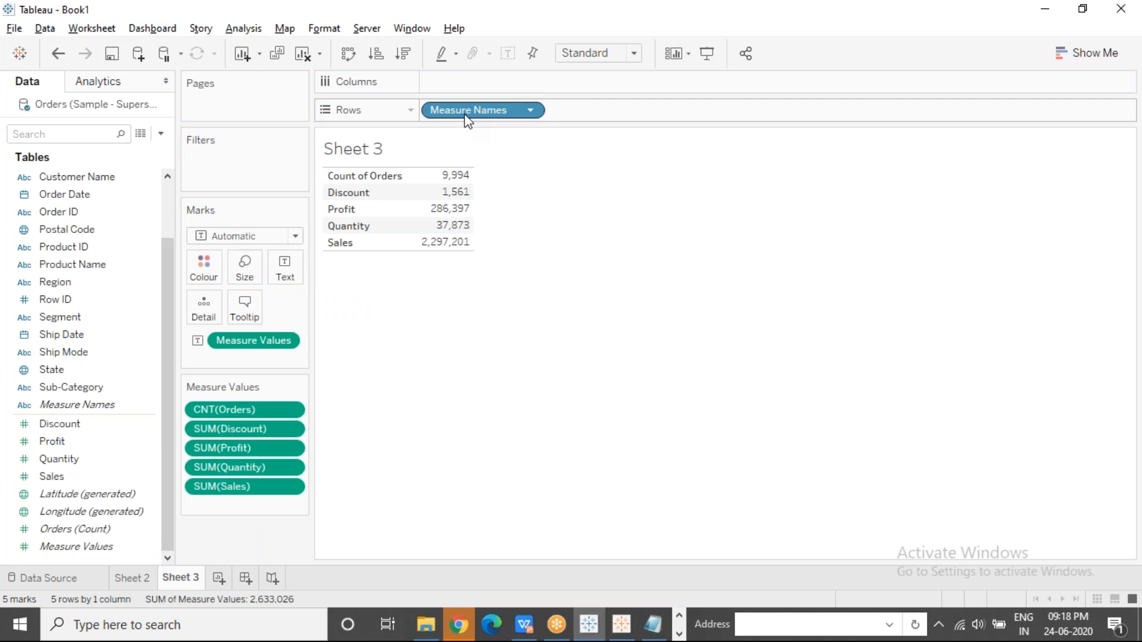
Examine the measure names and their values on Sheet 3, and compare them with the sub-category table on Sheet 2.
left_click(370, 180)
left_click(359, 196)
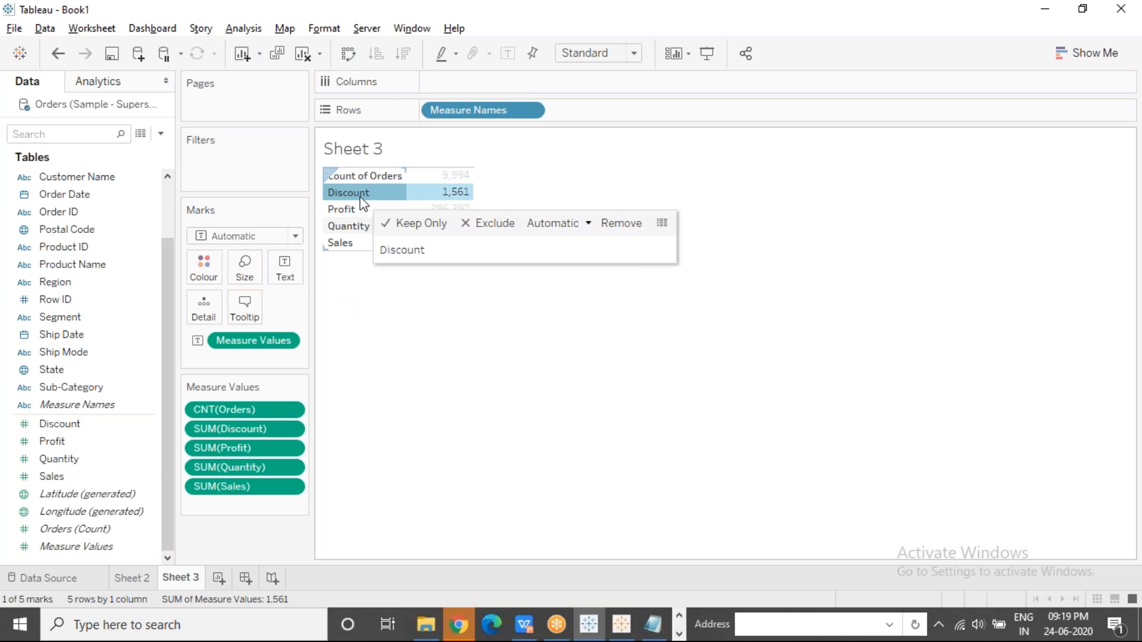
left_click(350, 209)
left_click(350, 226)
left_click(364, 402)
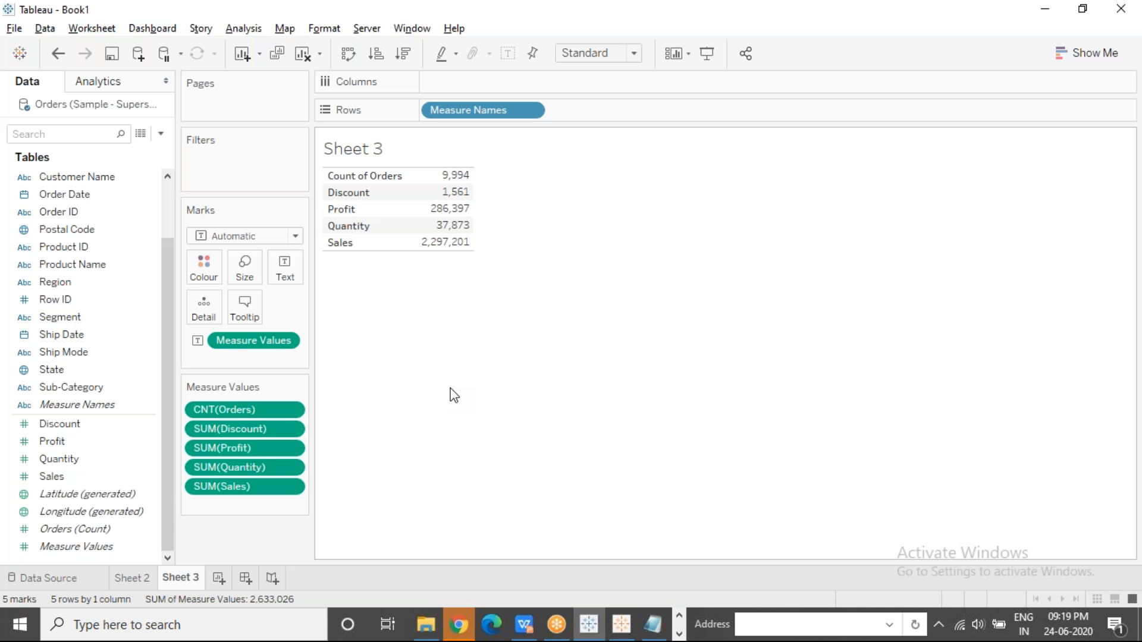
left_click(133, 578)
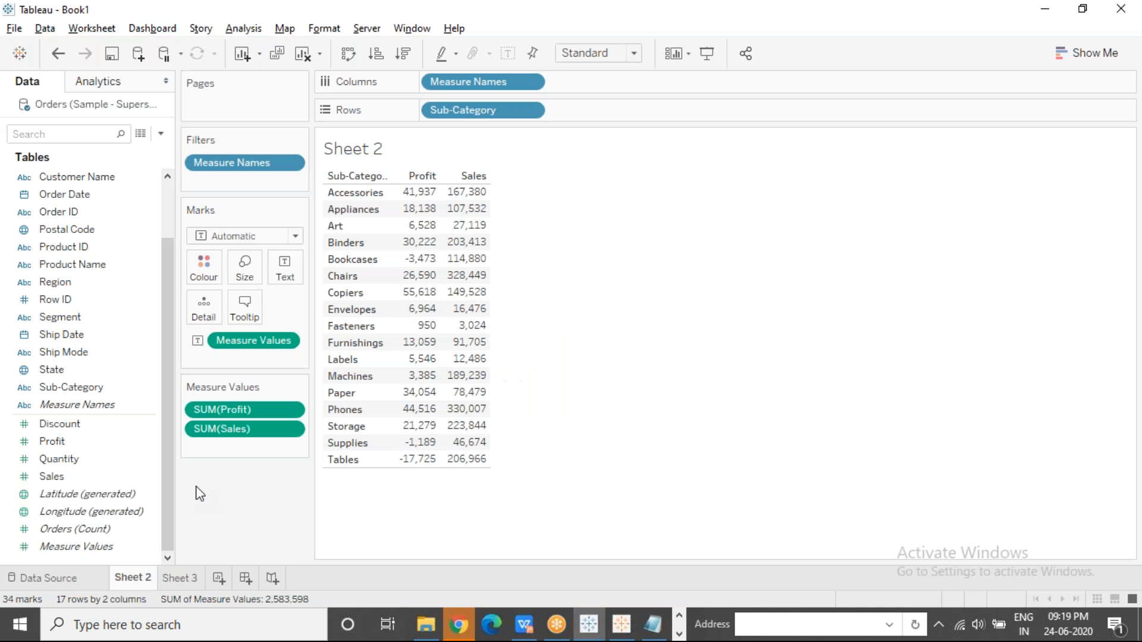
left_click(189, 576)
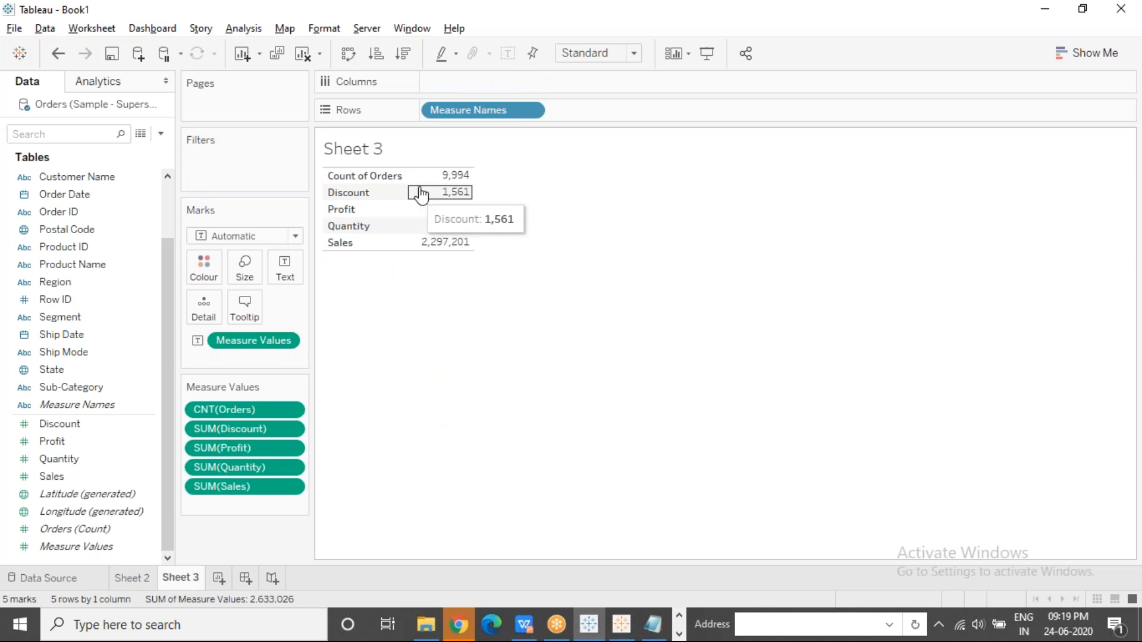
left_click(444, 182)
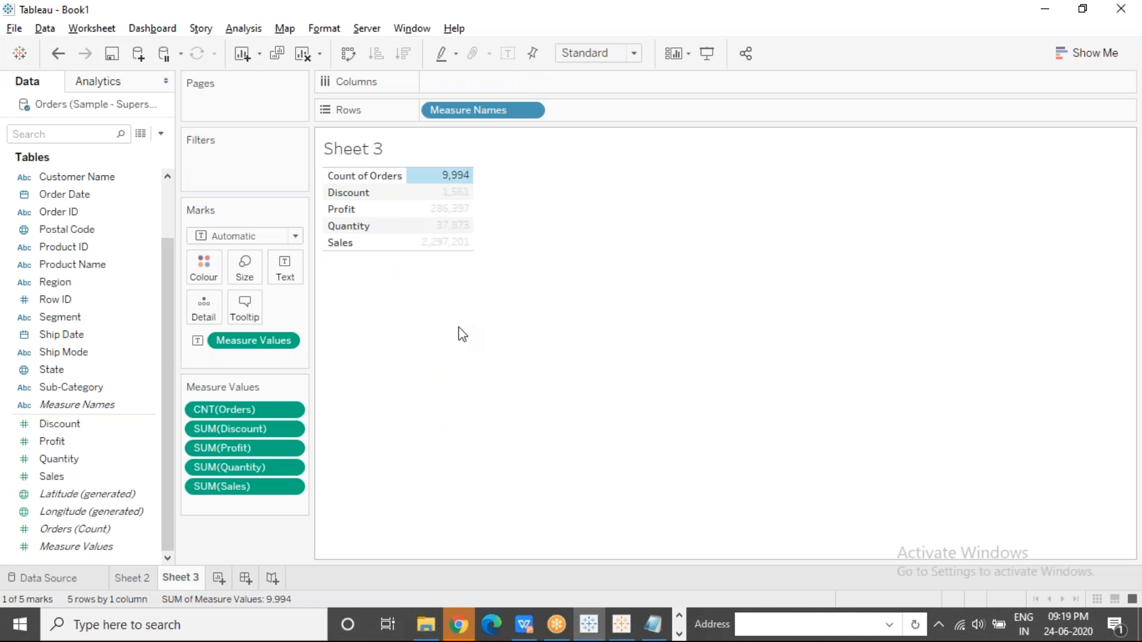
left_click(496, 387)
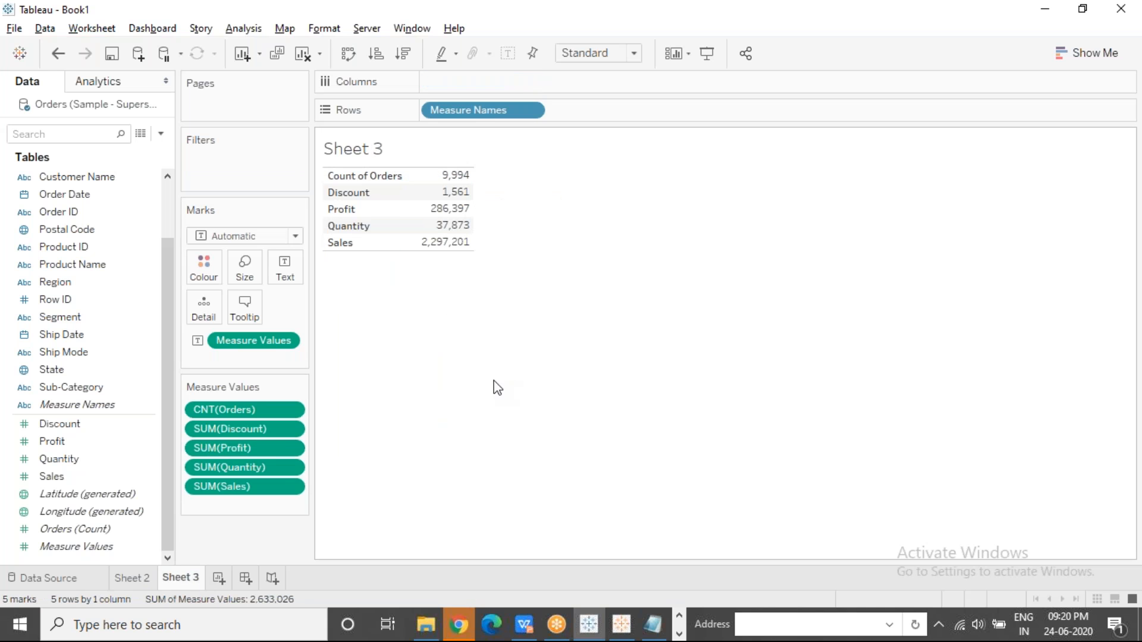
Add Orders (Count) to the sub-category table on Sheet 2 and check the order counts for Accessories, Appliances, Art and Binders.
left_click(138, 577)
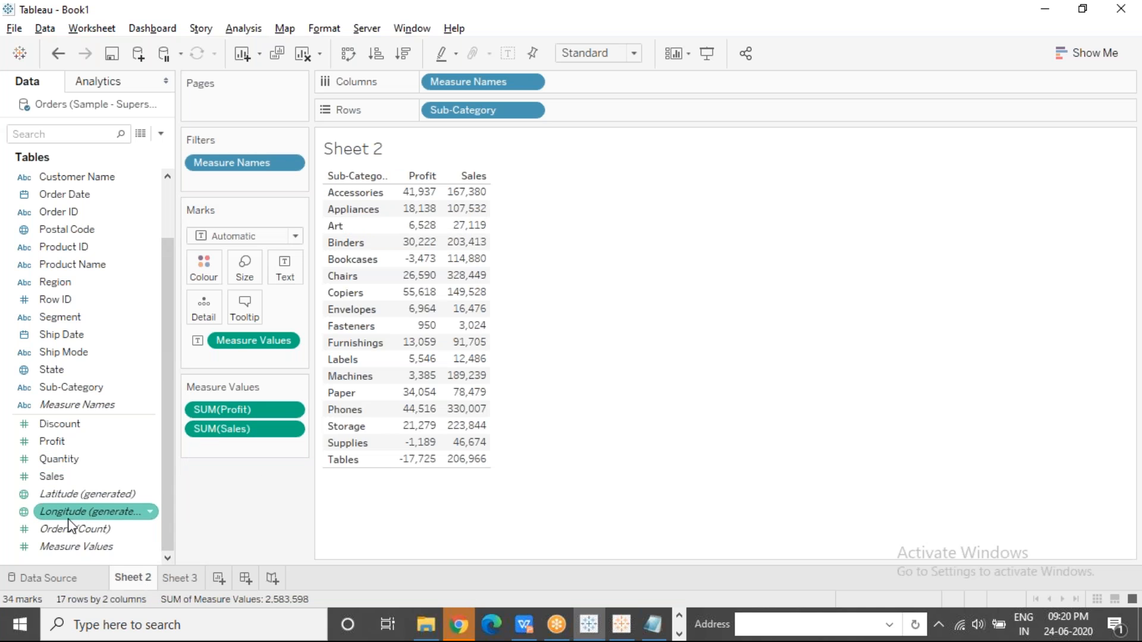
left_click_drag(68, 528, 426, 237)
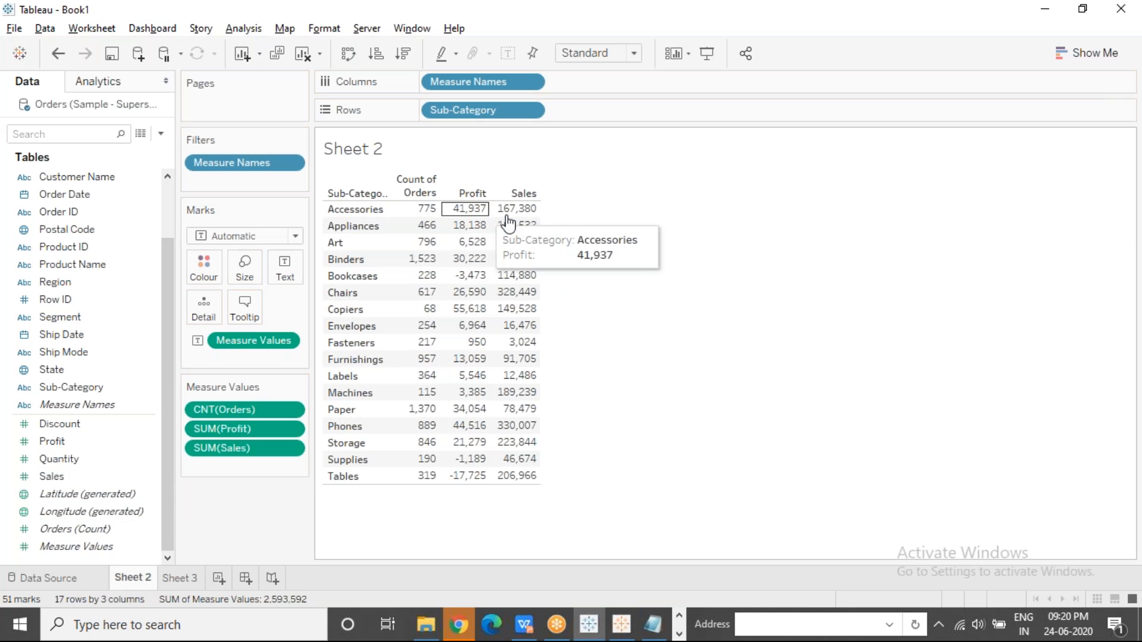
left_click(416, 213)
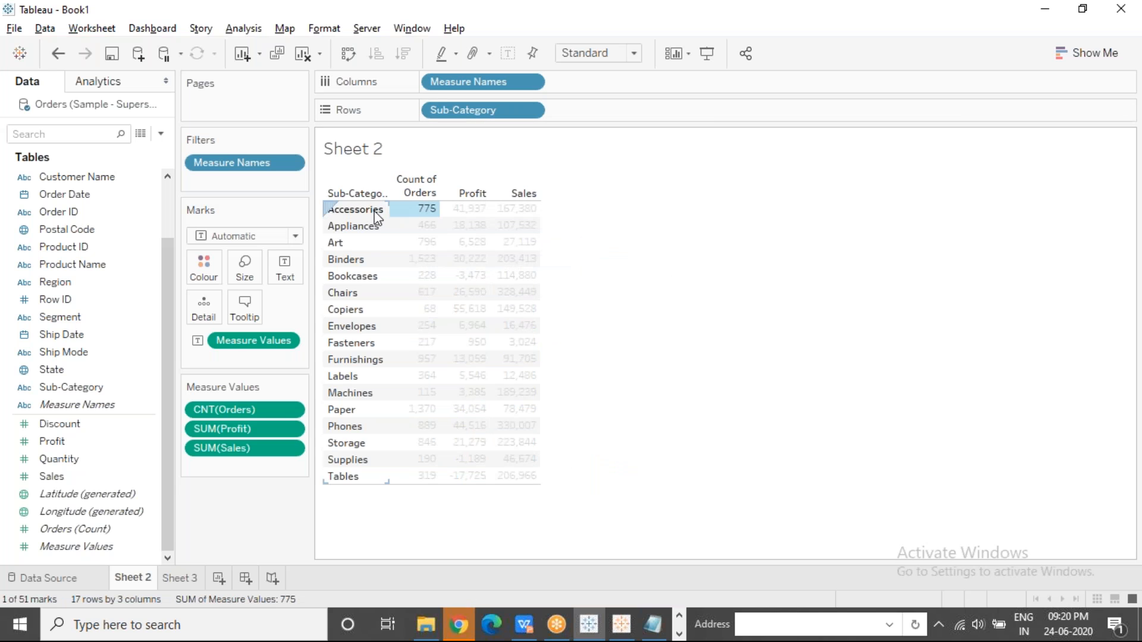
left_click(419, 232)
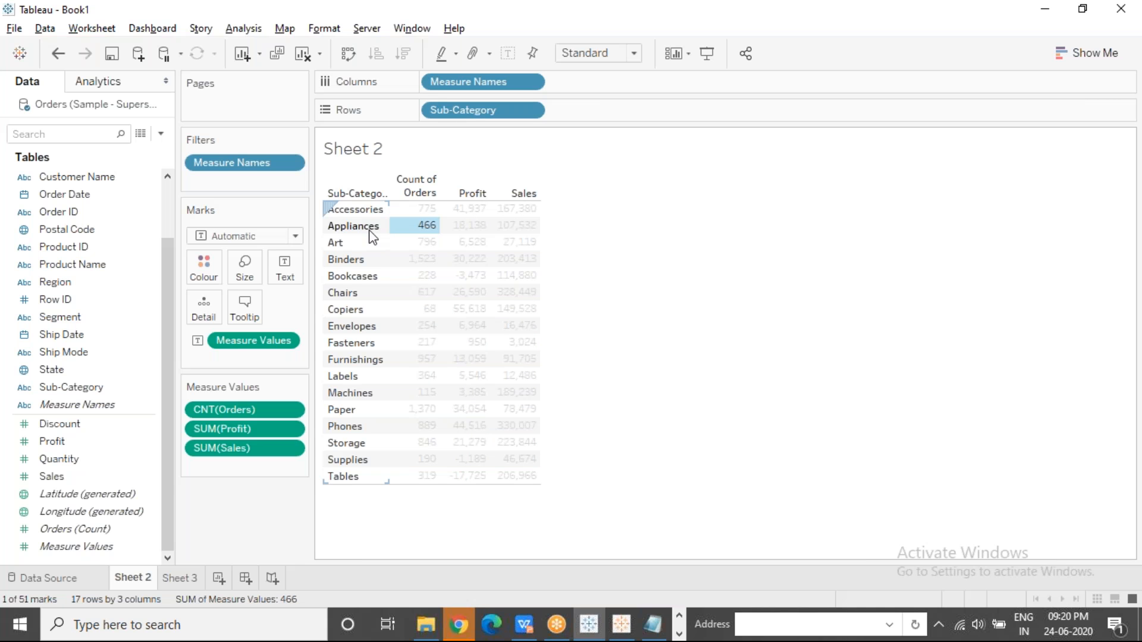
left_click(416, 244)
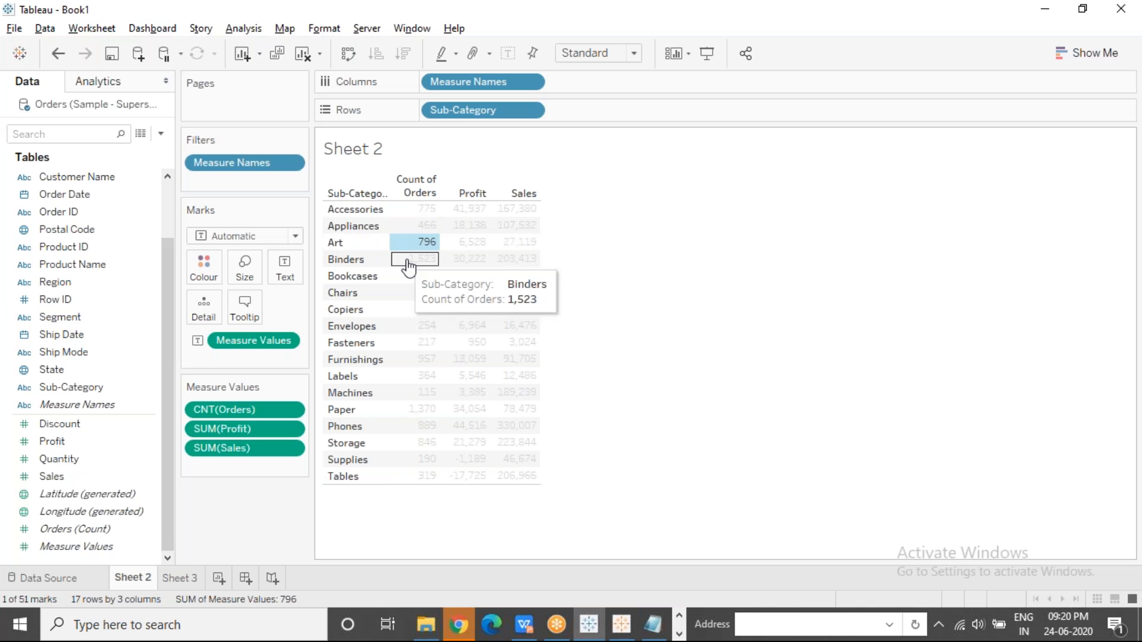
left_click(419, 260)
left_click(638, 479)
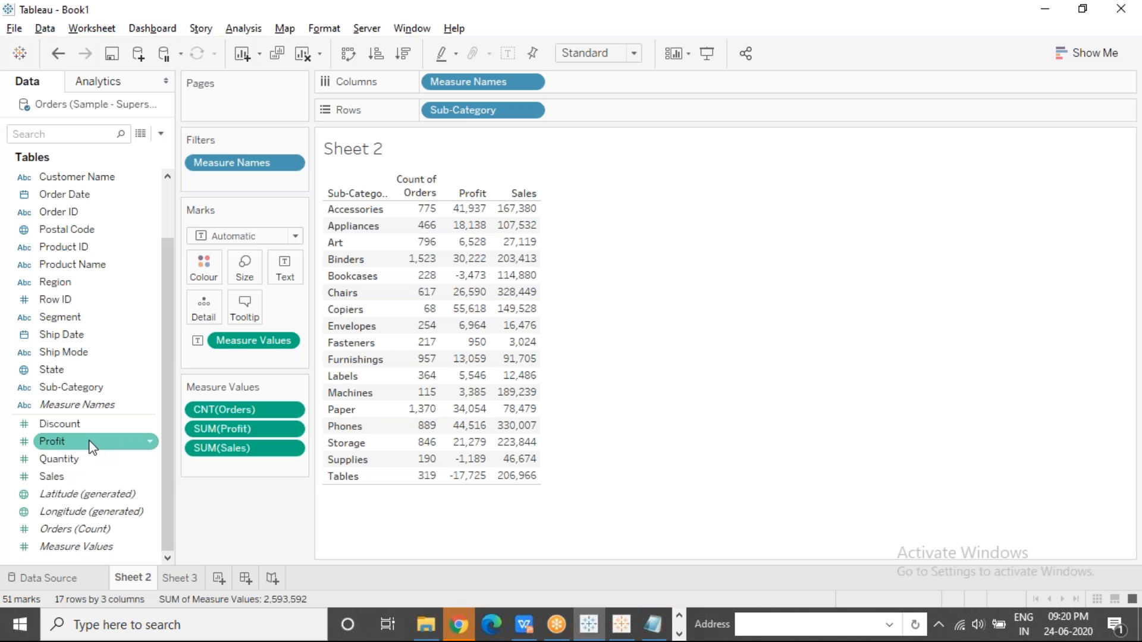
Add the Discount and Quantity measures to the sub-category table.
left_click_drag(84, 426, 476, 276)
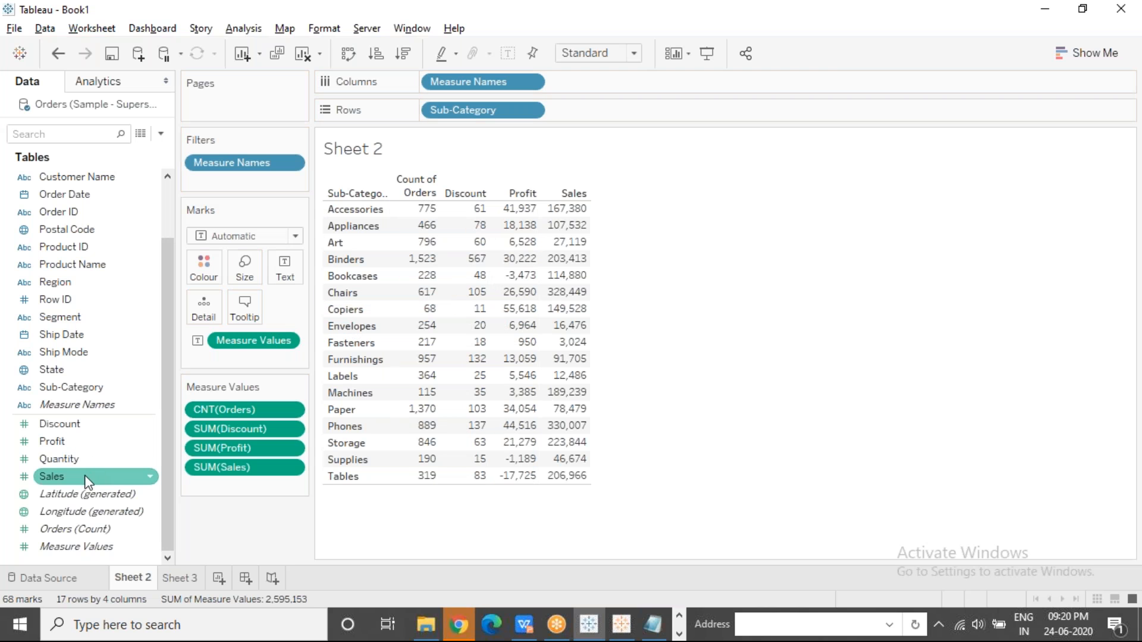
left_click_drag(53, 459, 500, 286)
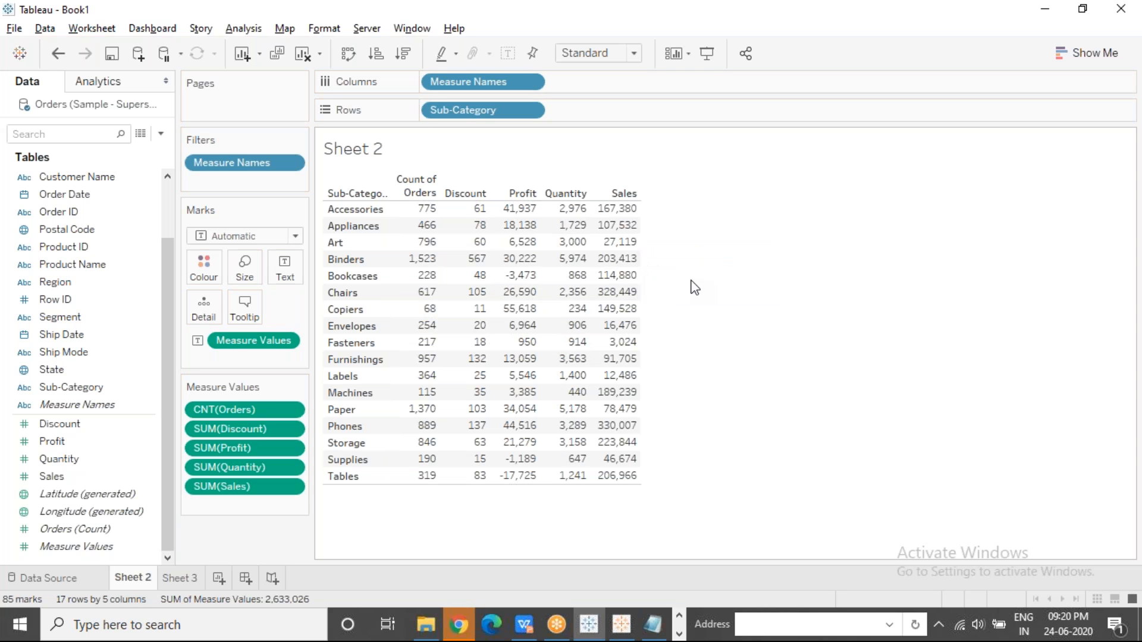
left_click(847, 108)
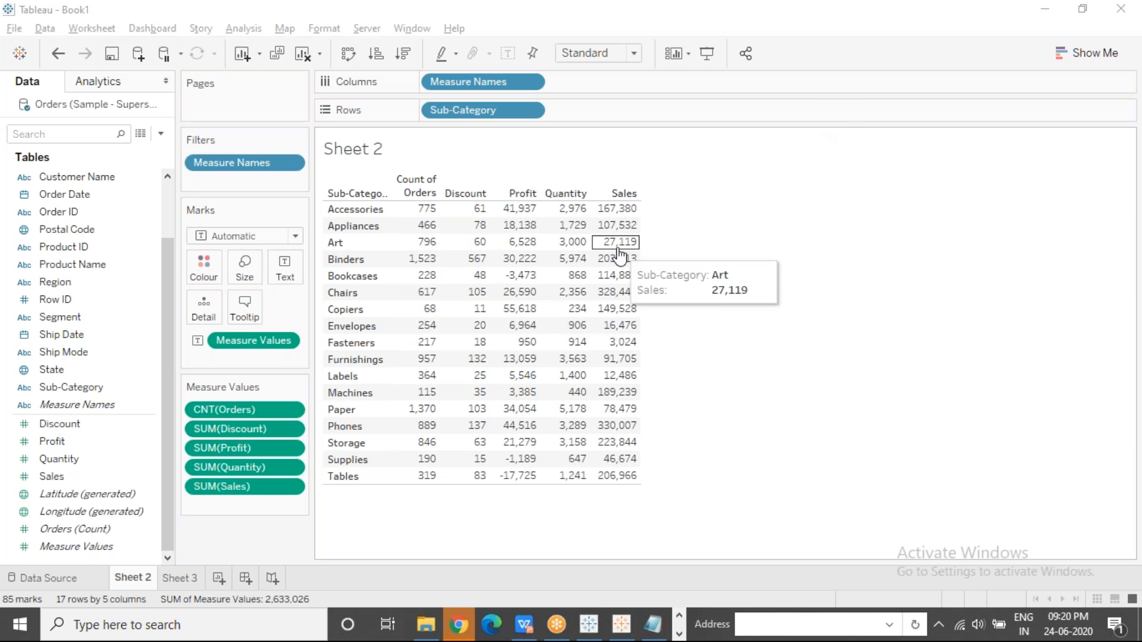
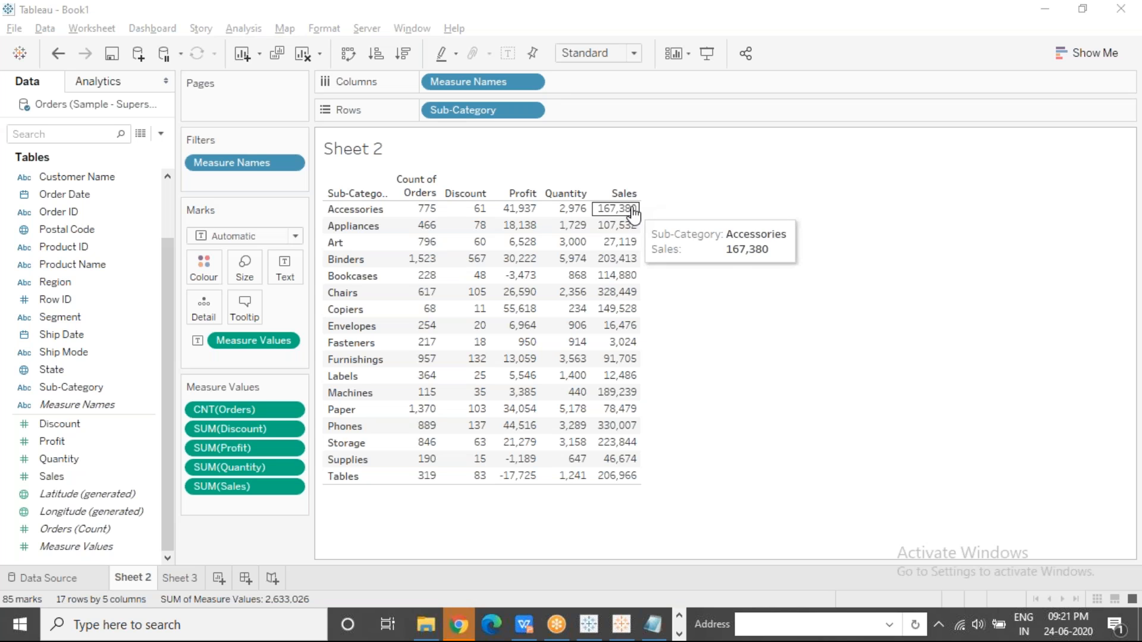
Examine individual table values: Sales for Phones, Profit for Tables, and Discount for Accessories and Appliances.
left_click(615, 428)
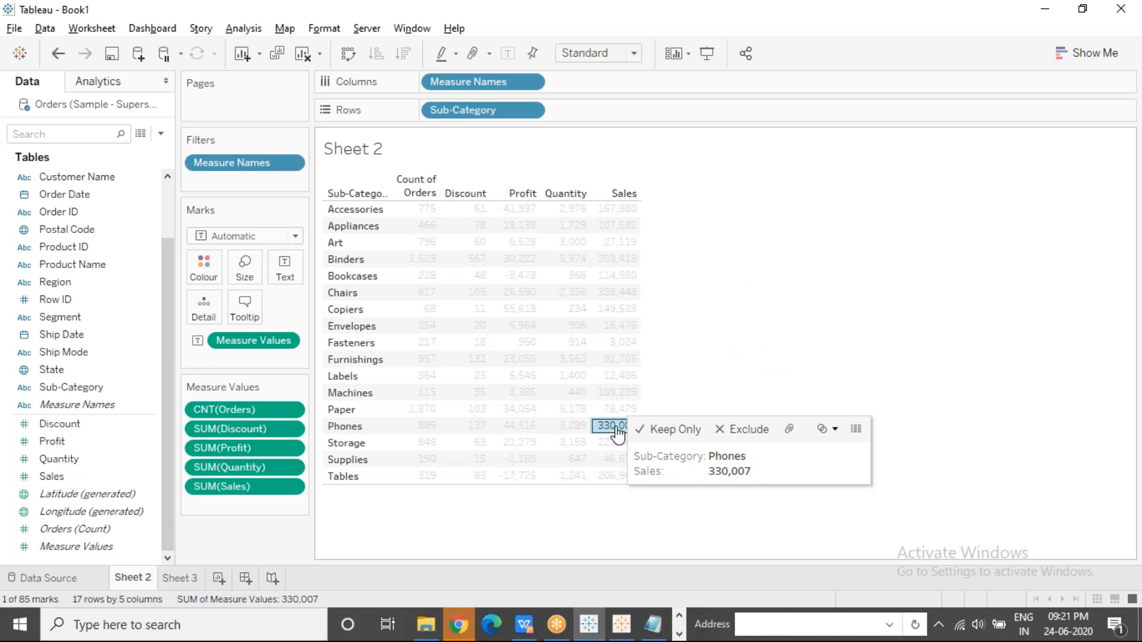
left_click(712, 336)
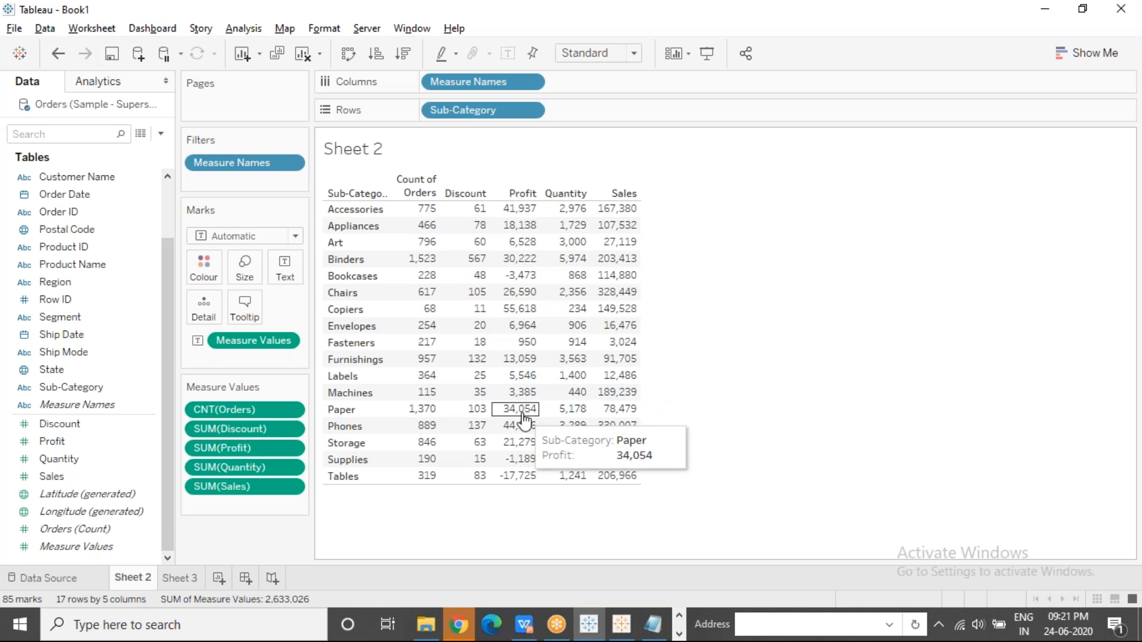
left_click(524, 479)
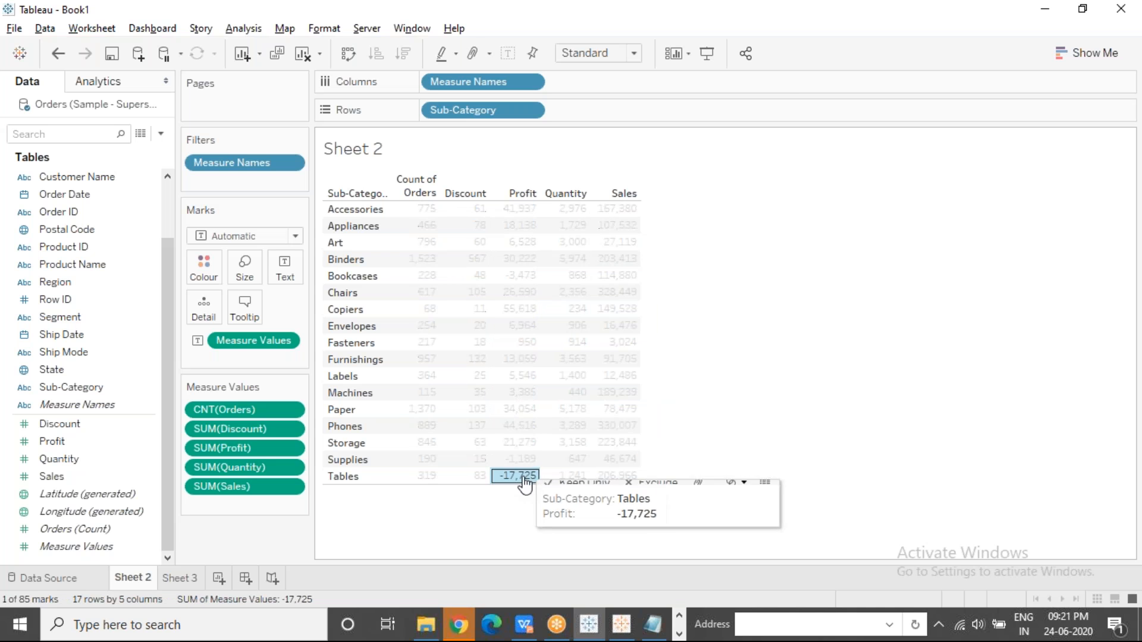
left_click(491, 525)
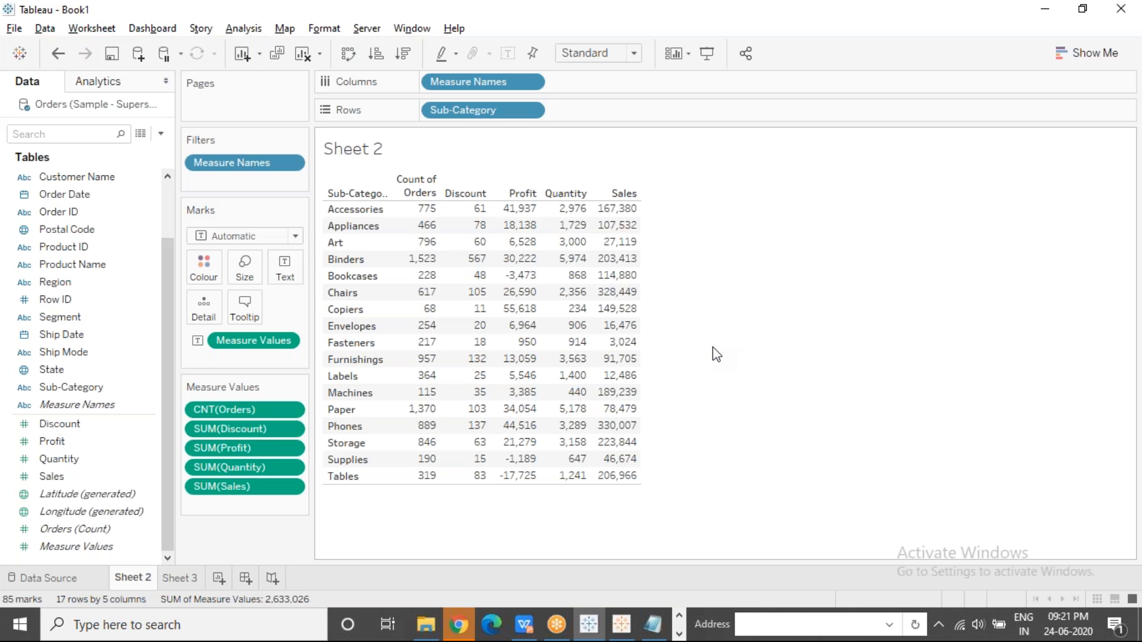
mouse_move(540, 319)
left_click(469, 213)
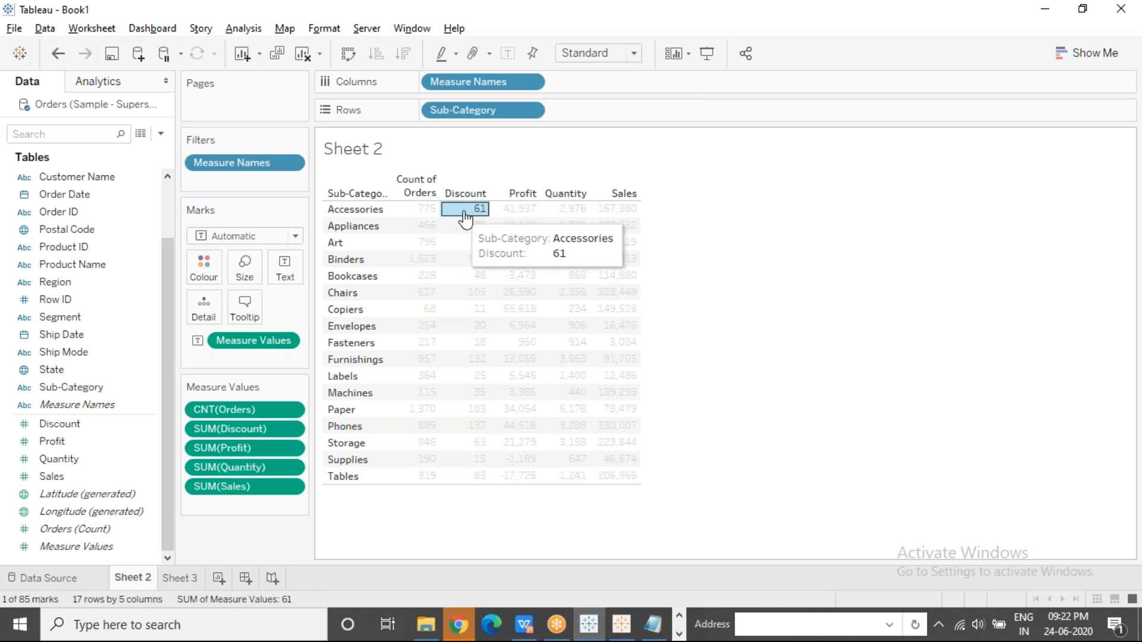
left_click(462, 226)
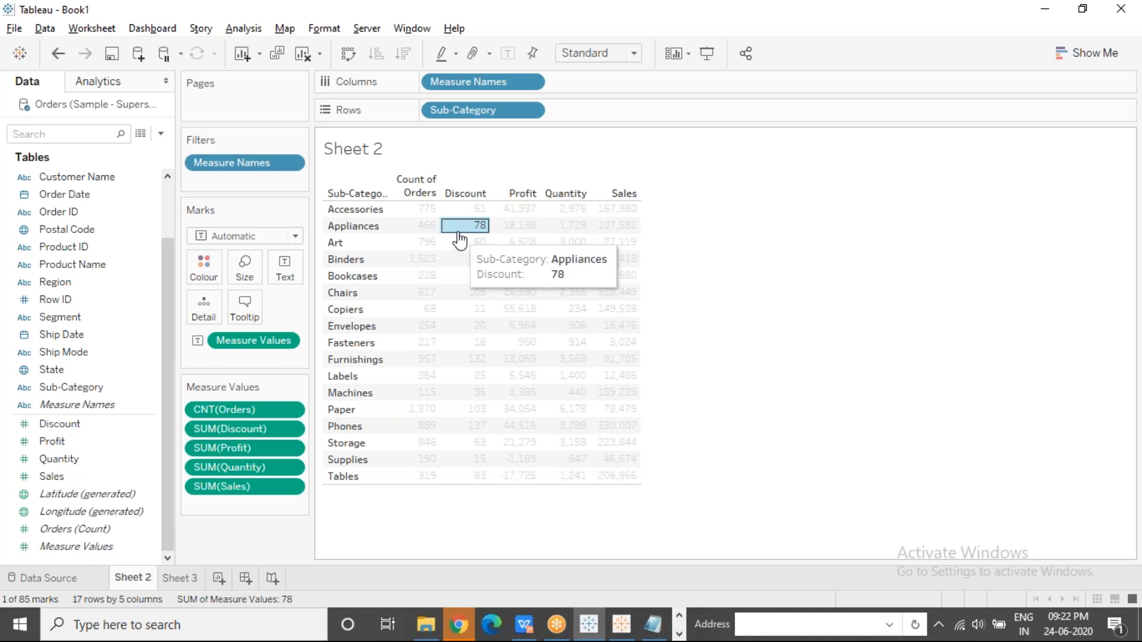
left_click(748, 279)
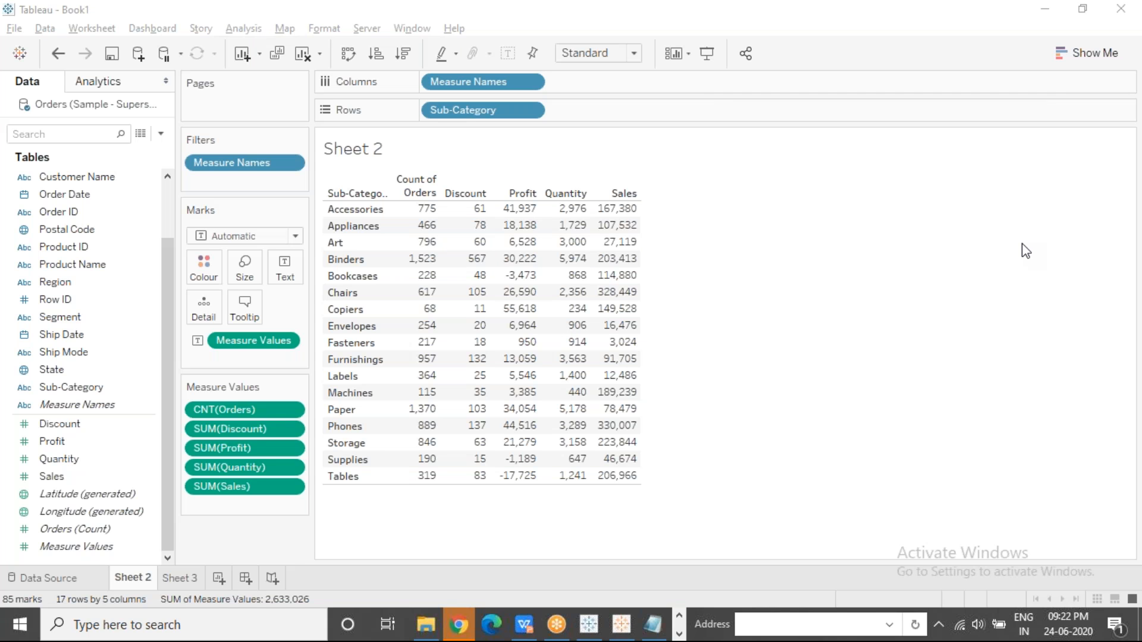
Colour the text of the sub-category table by Measure Values.
left_click(430, 506)
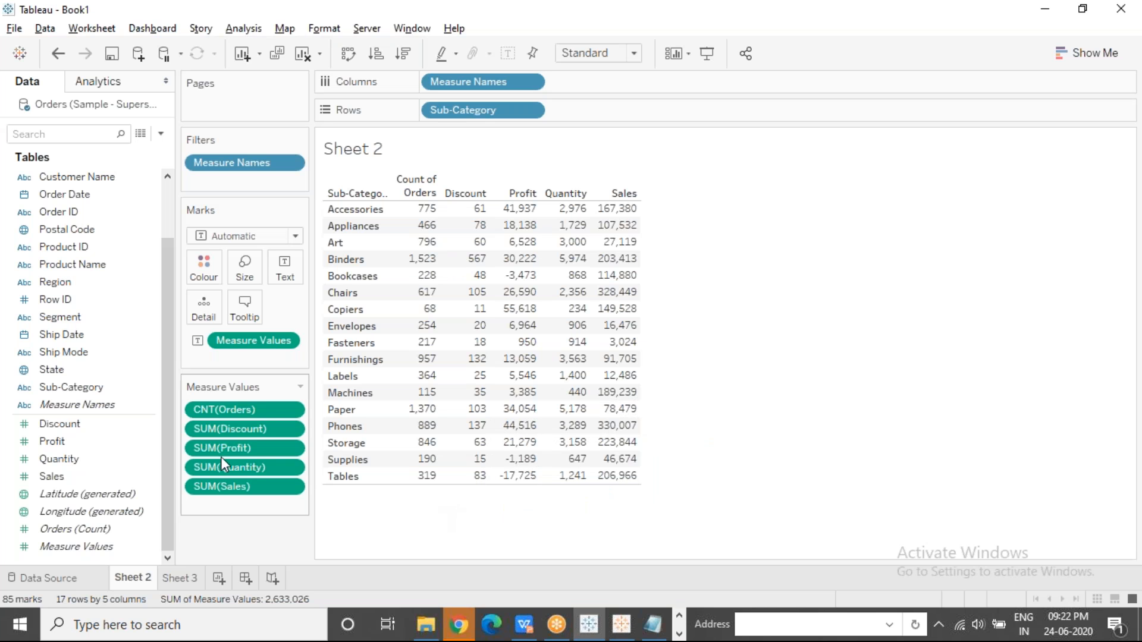
left_click(87, 547)
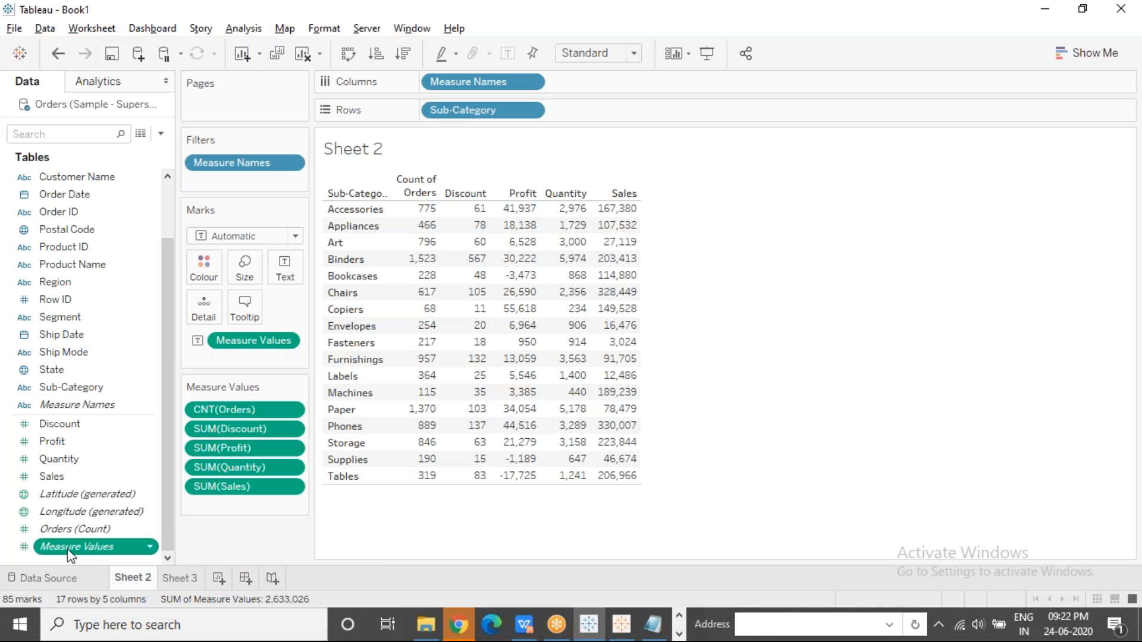
left_click_drag(71, 555, 201, 270)
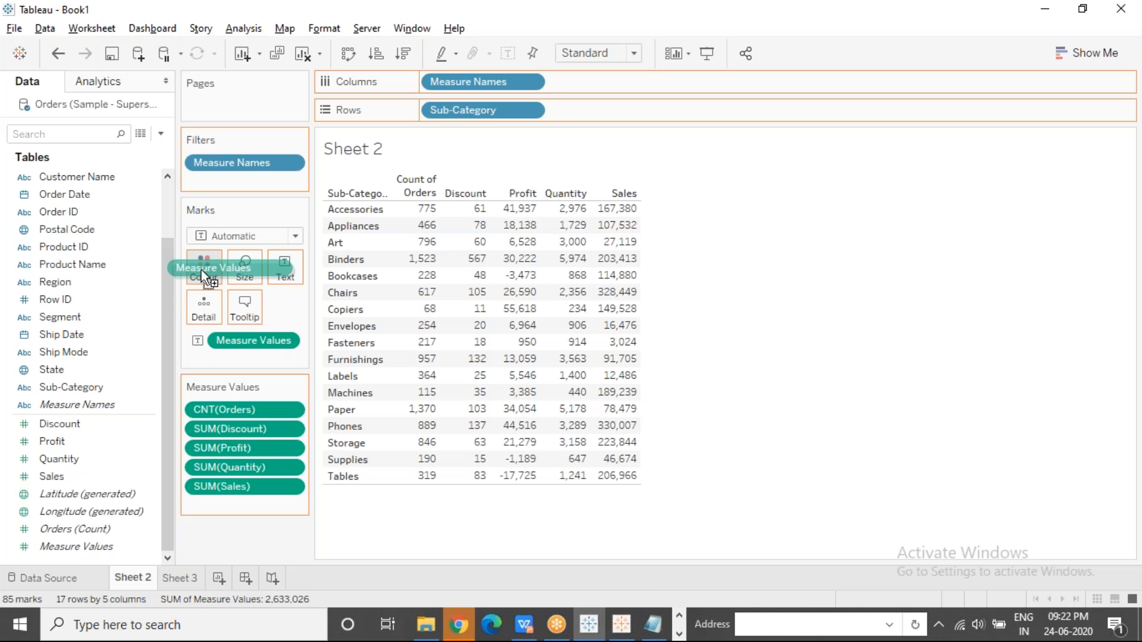
left_click_drag(201, 269, 202, 271)
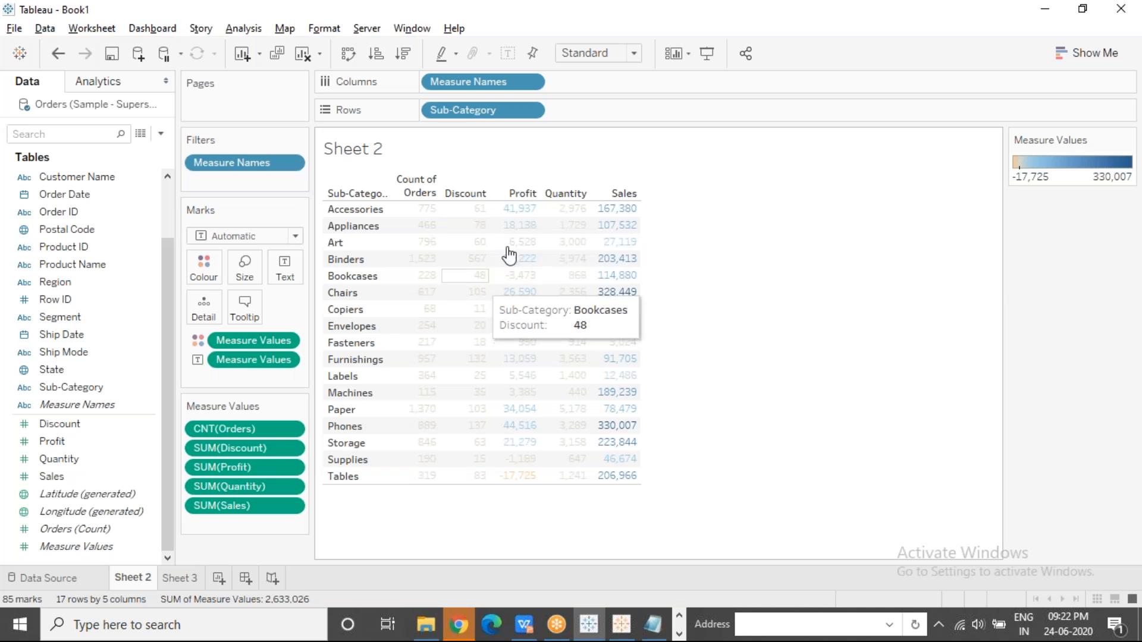
Examine the coloured Quantity and Sales values for sub-categories such as Chairs, Labels and Appliances, and review the available mark types.
mouse_move(629, 300)
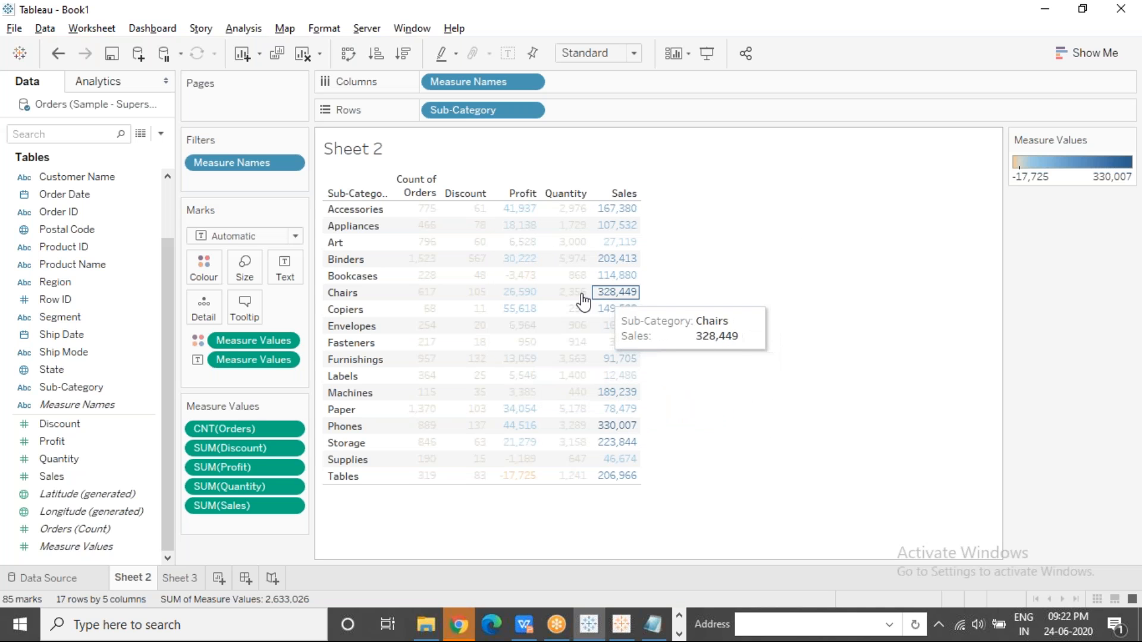
left_click(564, 295)
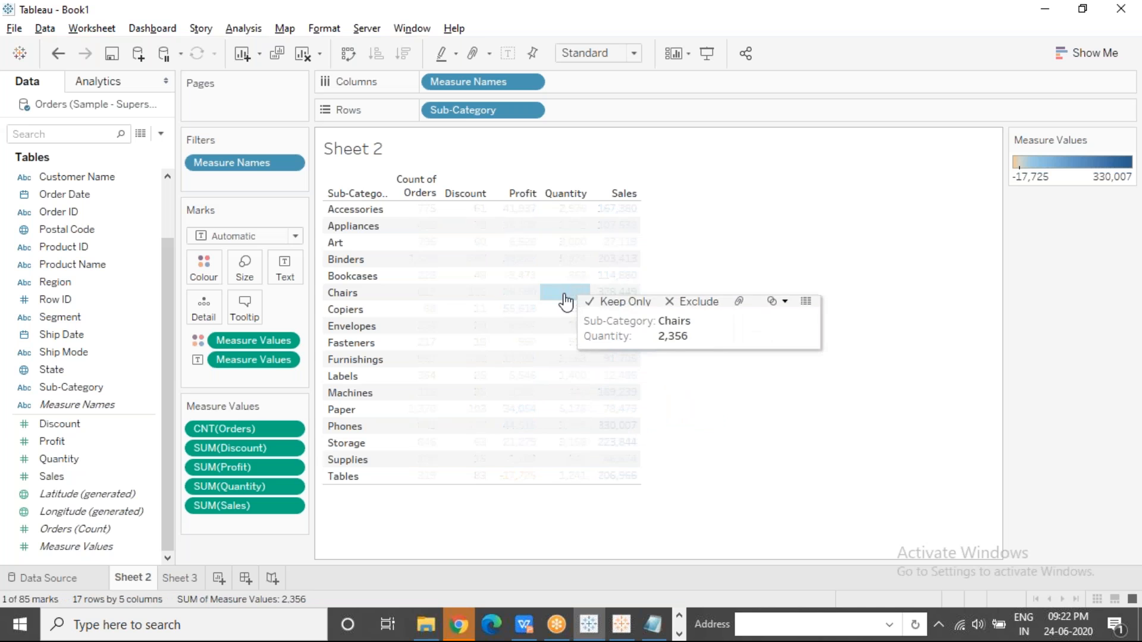
left_click(747, 454)
left_click(565, 384)
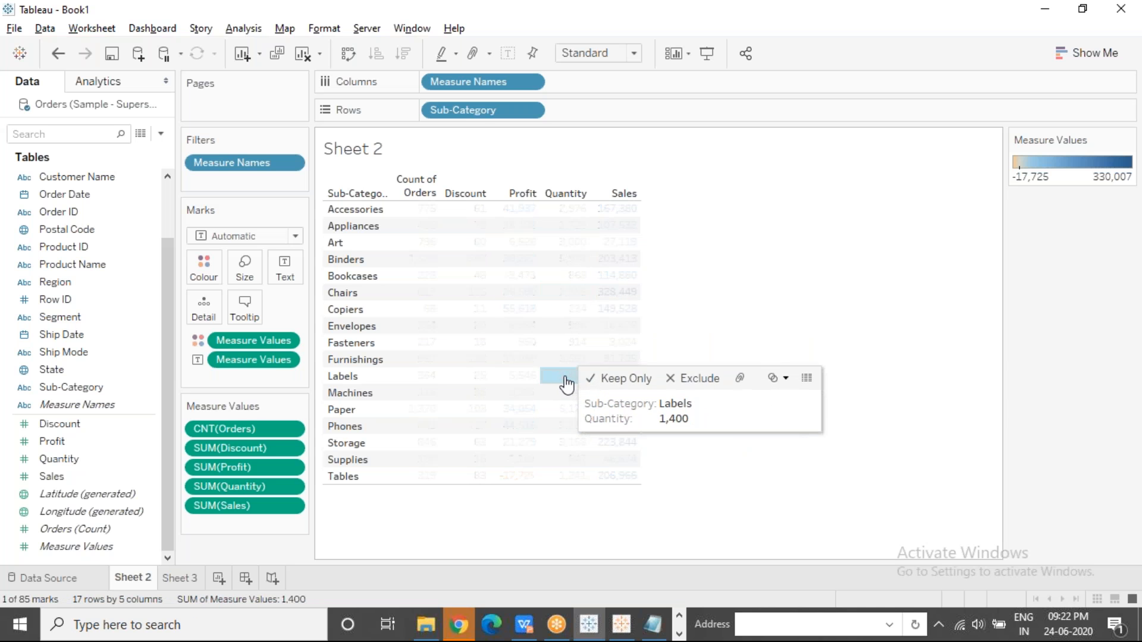
left_click(502, 510)
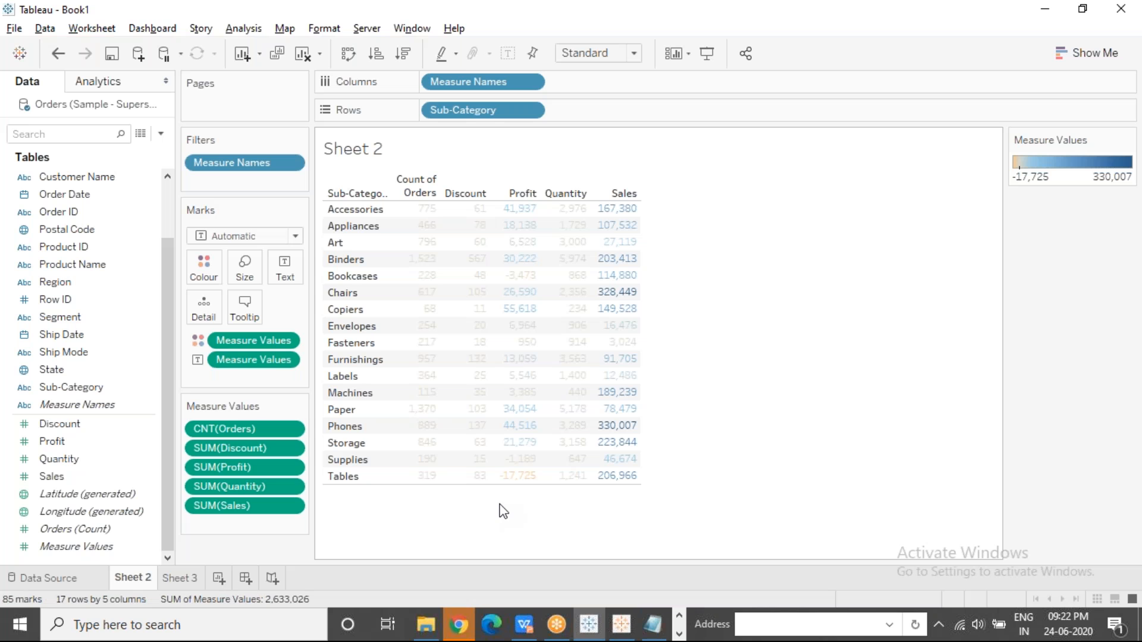
left_click(263, 234)
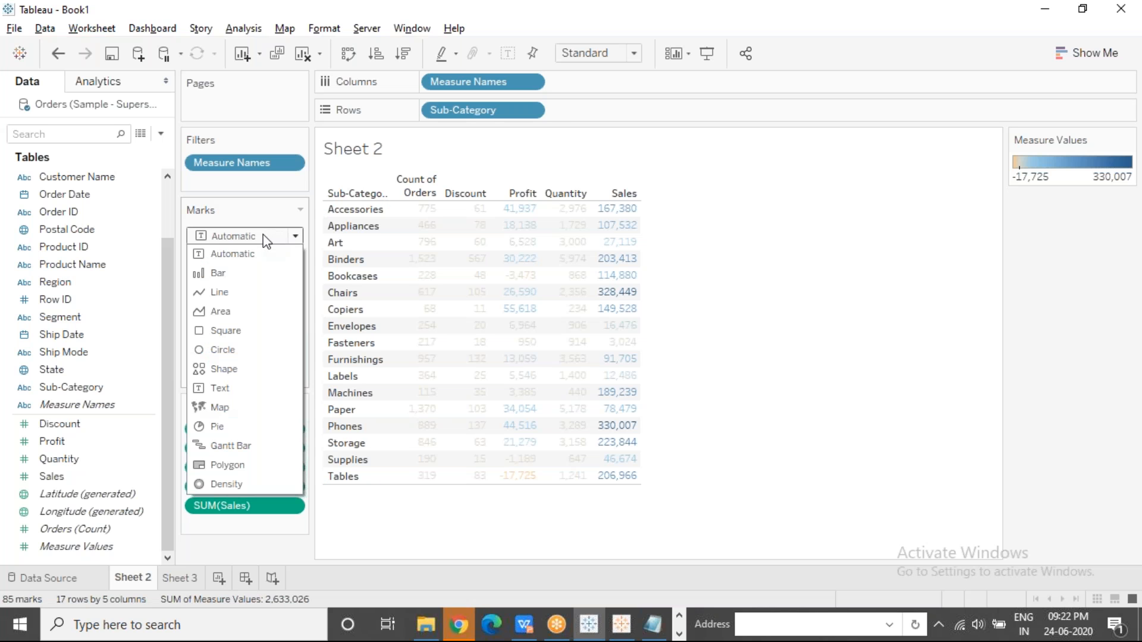
left_click(732, 236)
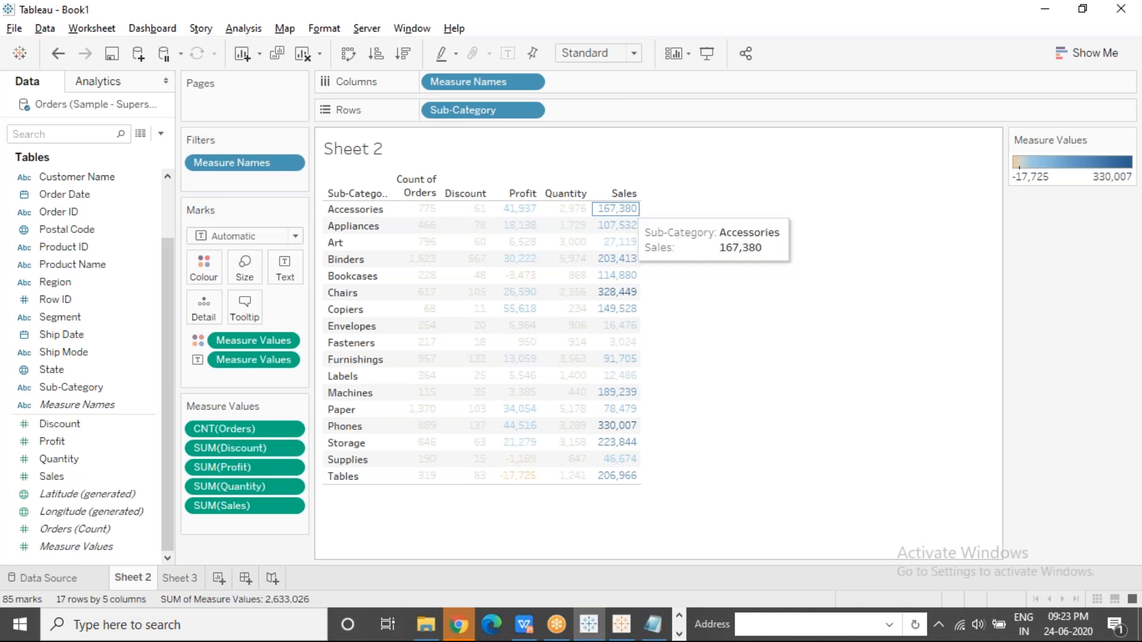
left_click(616, 225)
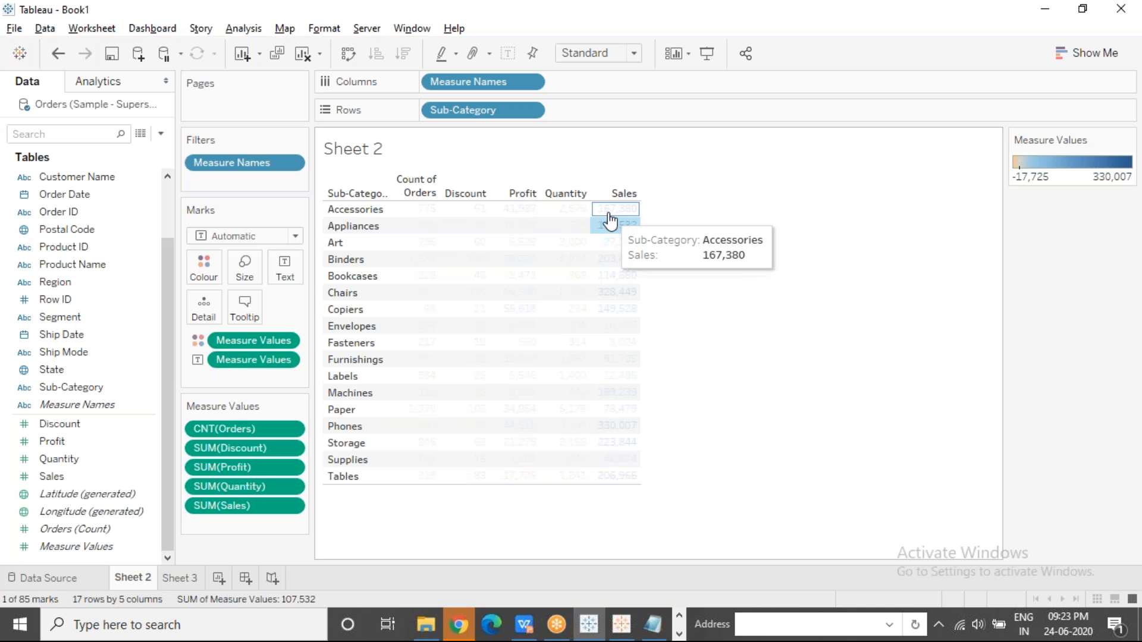
left_click(680, 311)
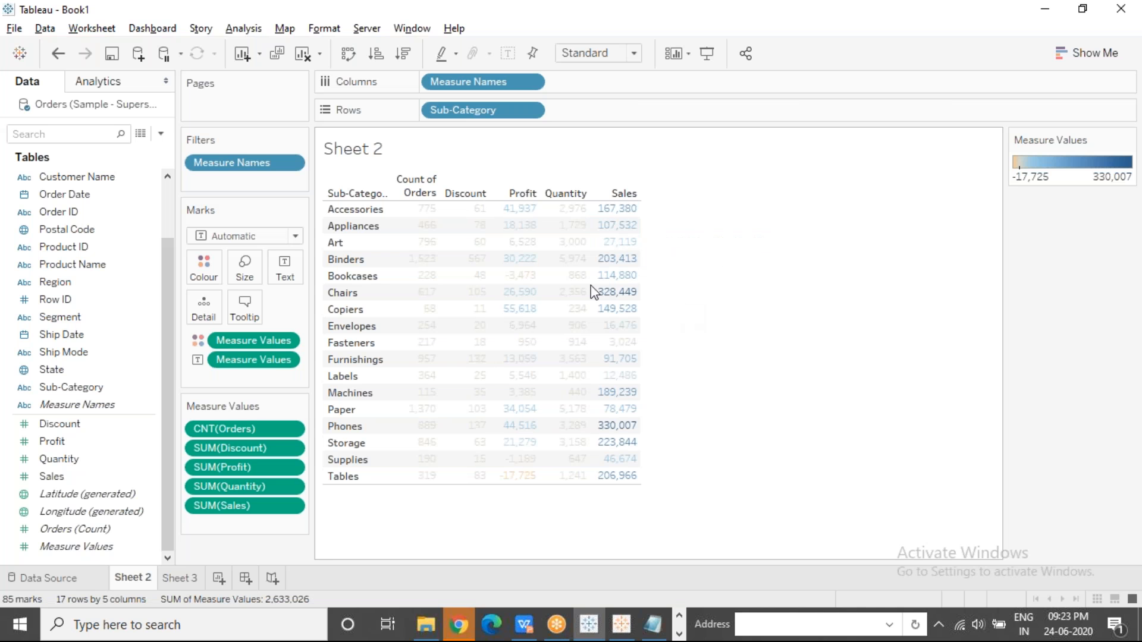
Change the mark type of the sub-category table to Square so the cells are filled with colour.
left_click(217, 237)
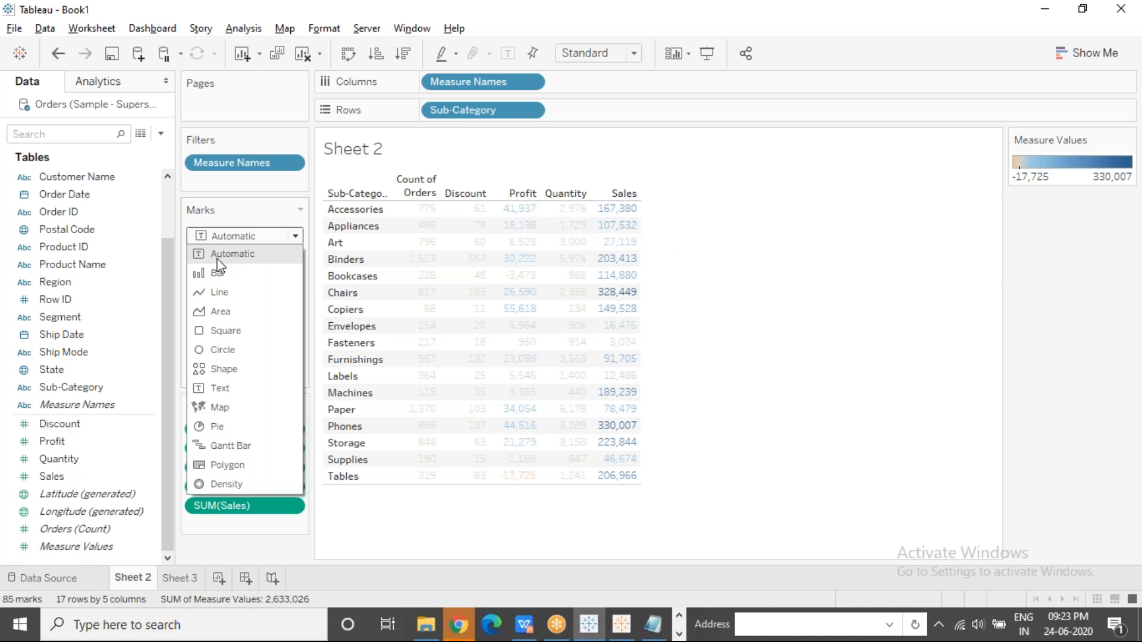
left_click(262, 328)
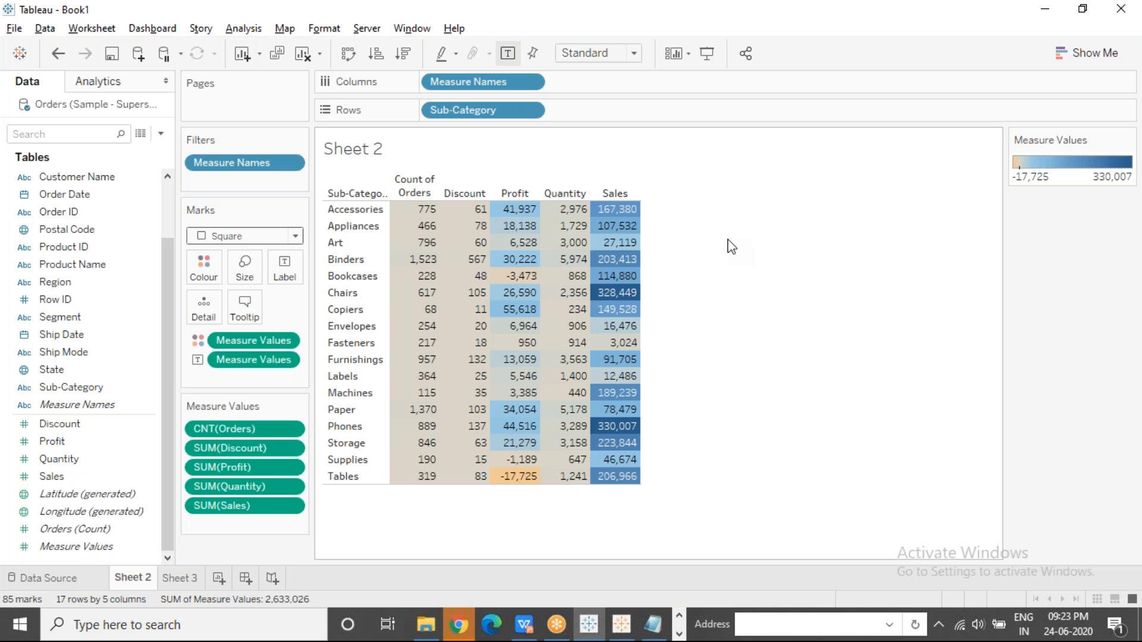
left_click(852, 75)
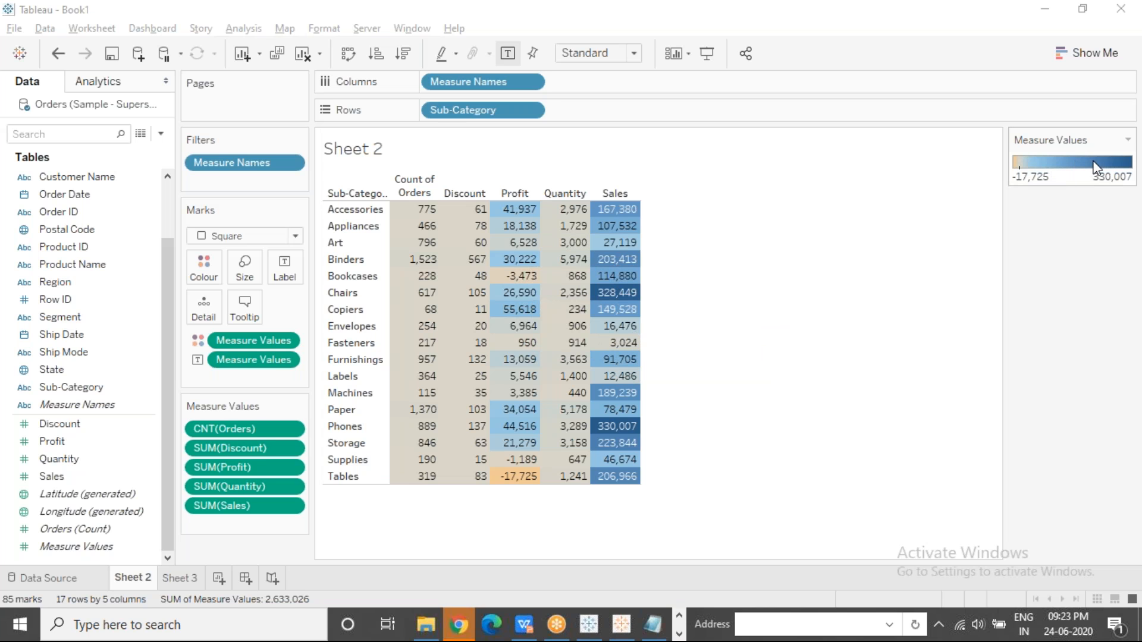
Review the suggested chart types, and compare the Profit cell for Tables with the Sales cell for Phones against the colour legend.
left_click(1085, 61)
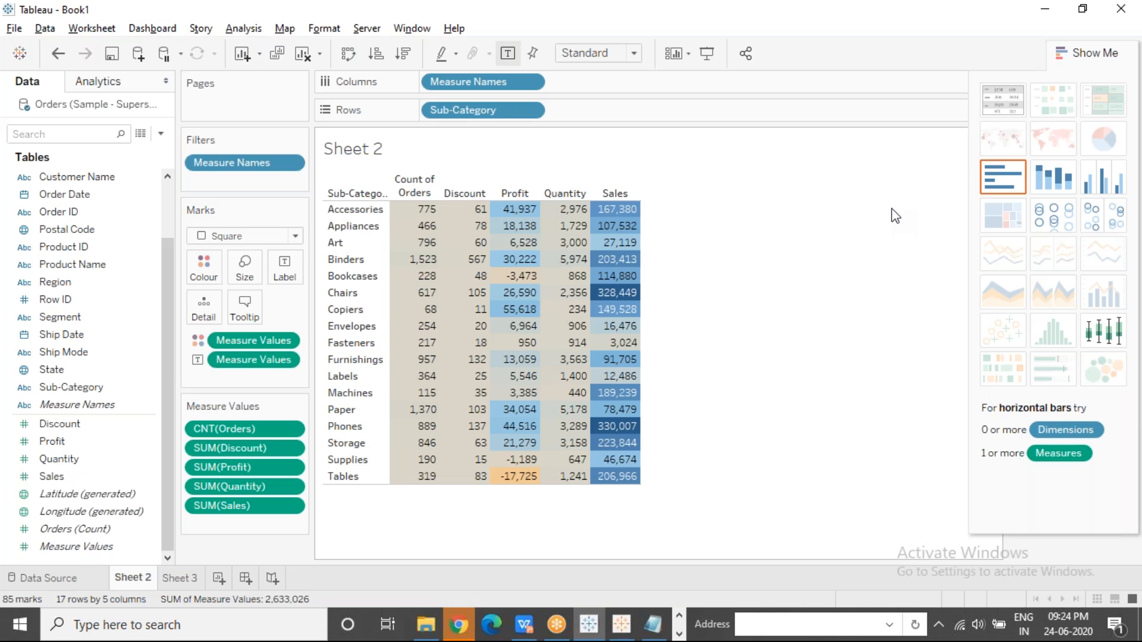
left_click(1091, 54)
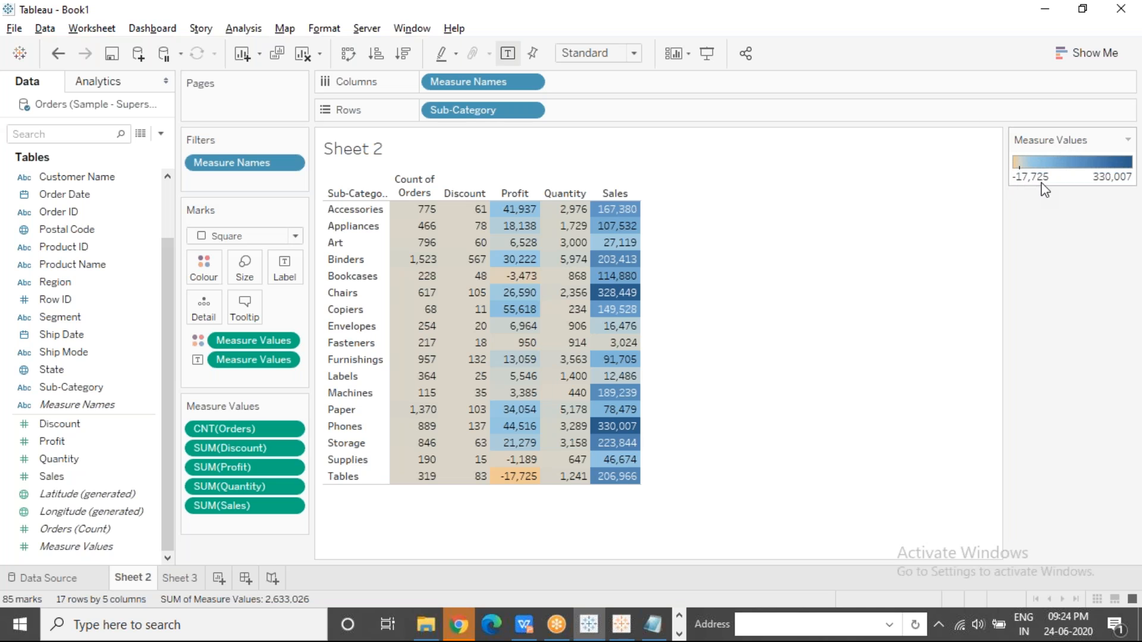
left_click(503, 485)
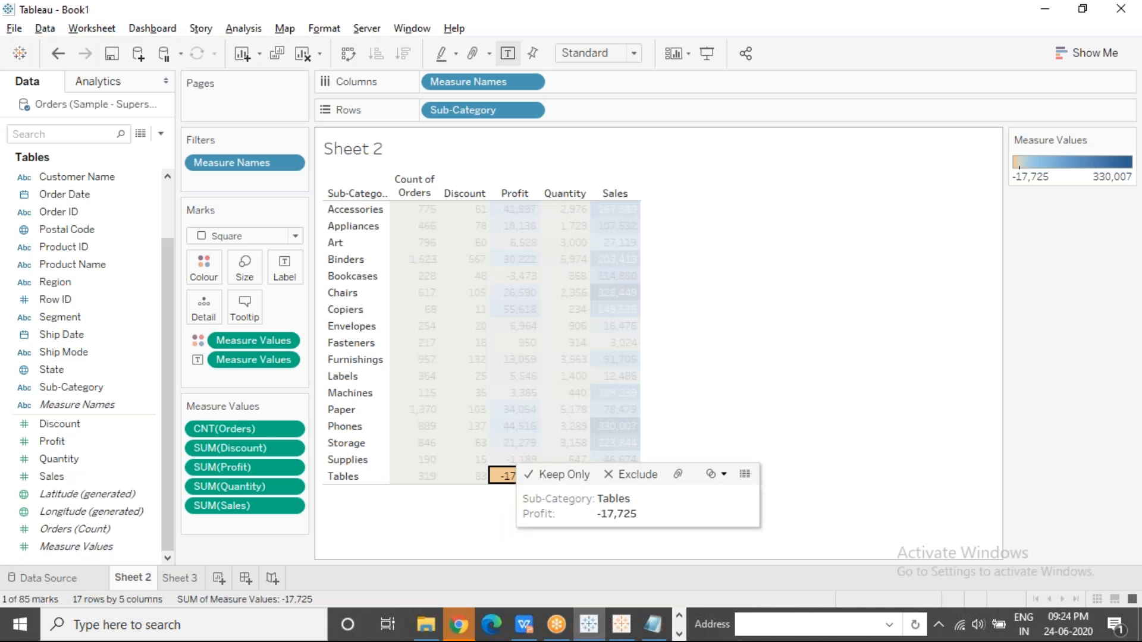
left_click(801, 328)
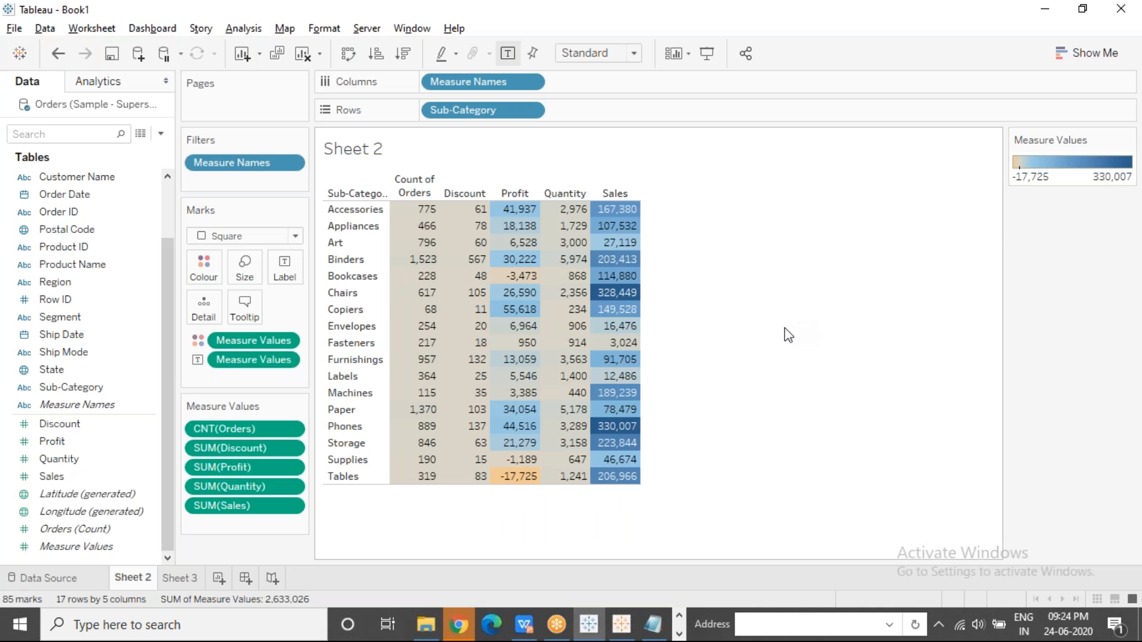
left_click(616, 426)
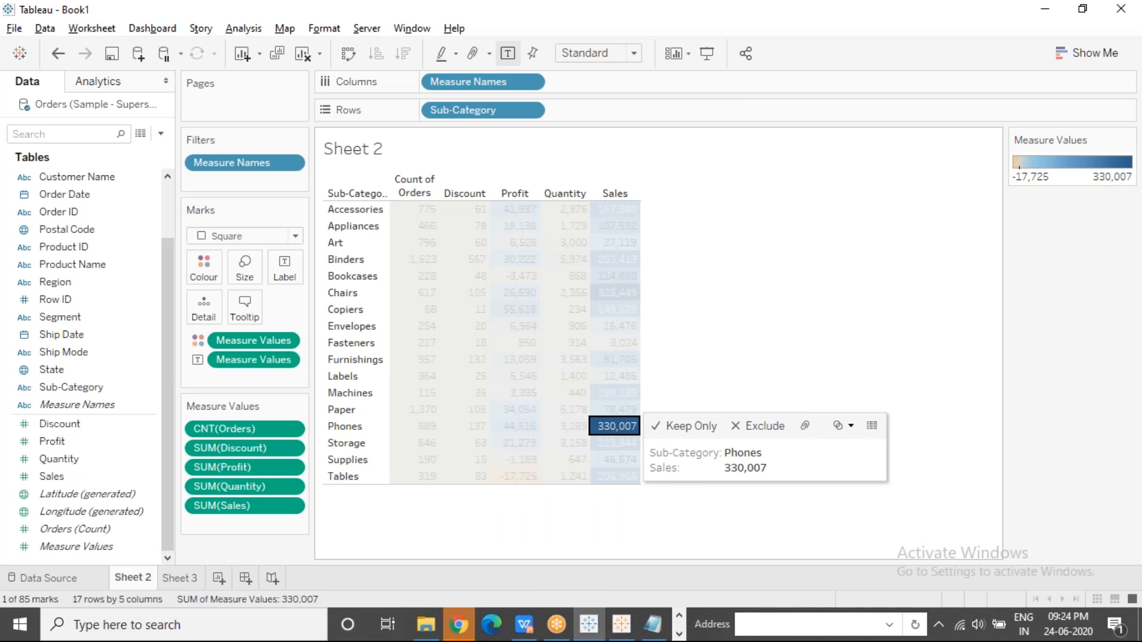
left_click(674, 364)
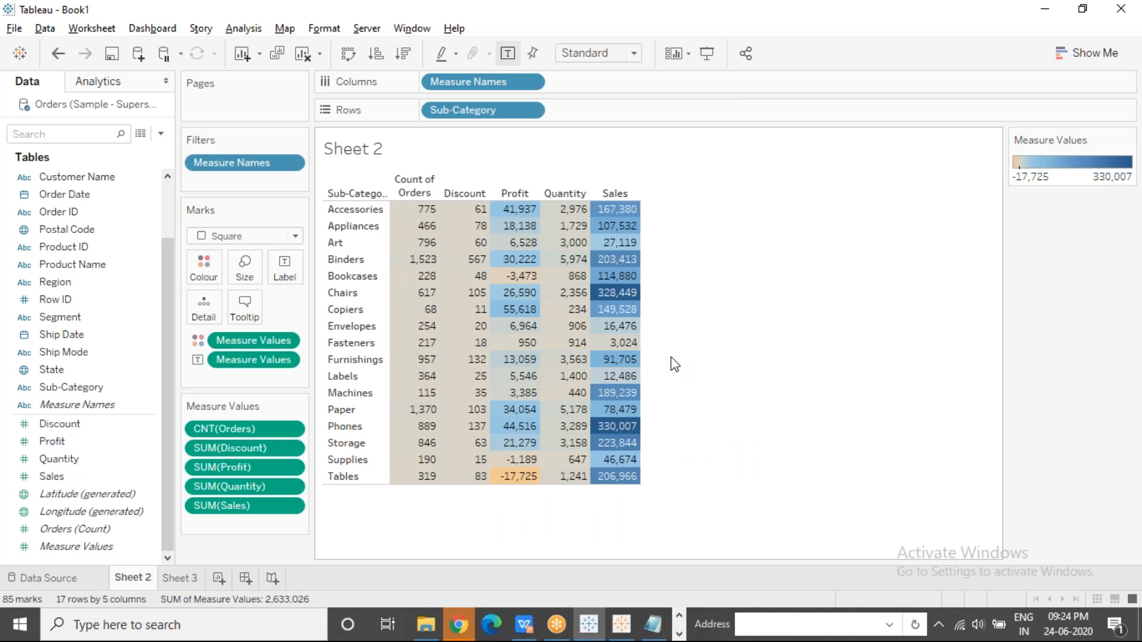
left_click(514, 476)
left_click(614, 426, "ctrl")
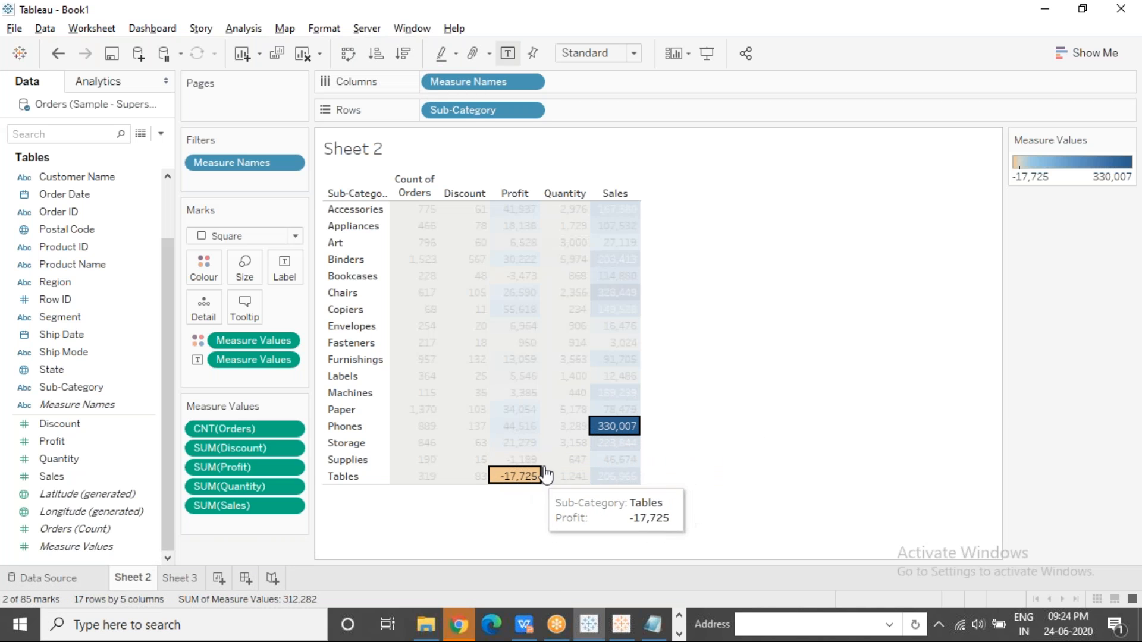
left_click(687, 388)
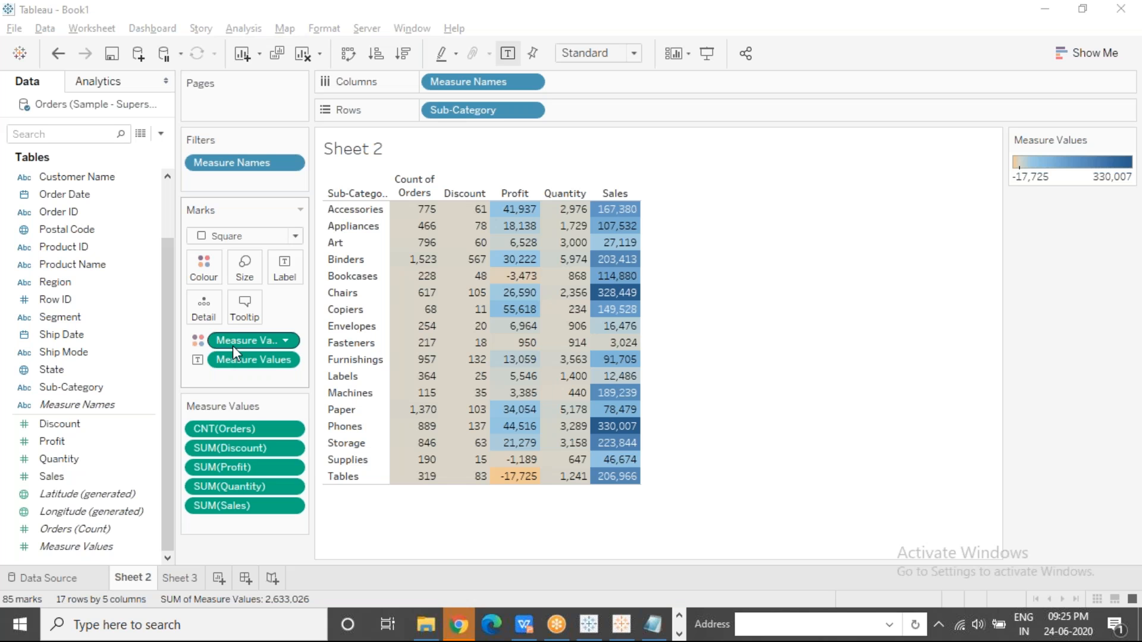
Use separate colour legends for each measure in Measure Values.
left_click(286, 340)
left_click(286, 347)
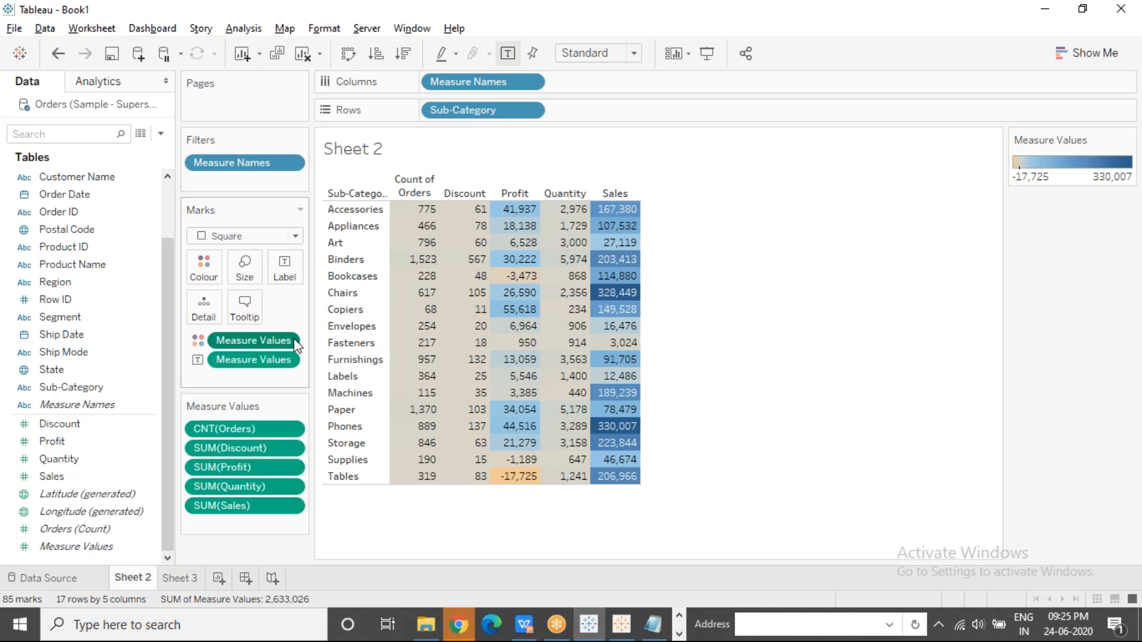
left_click(282, 341)
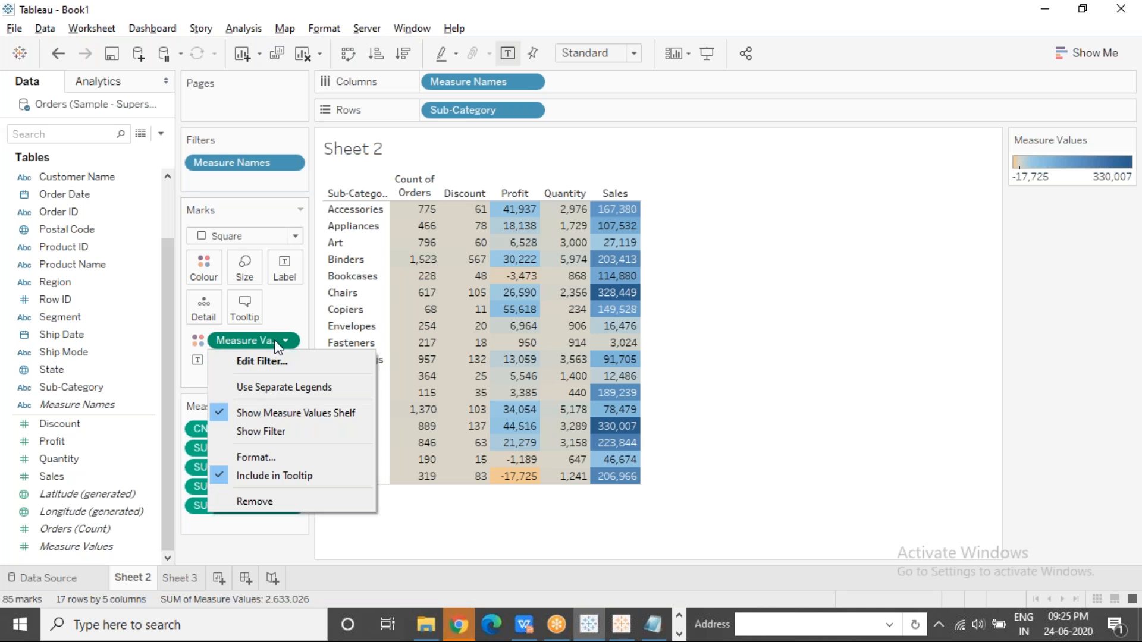
left_click(320, 391)
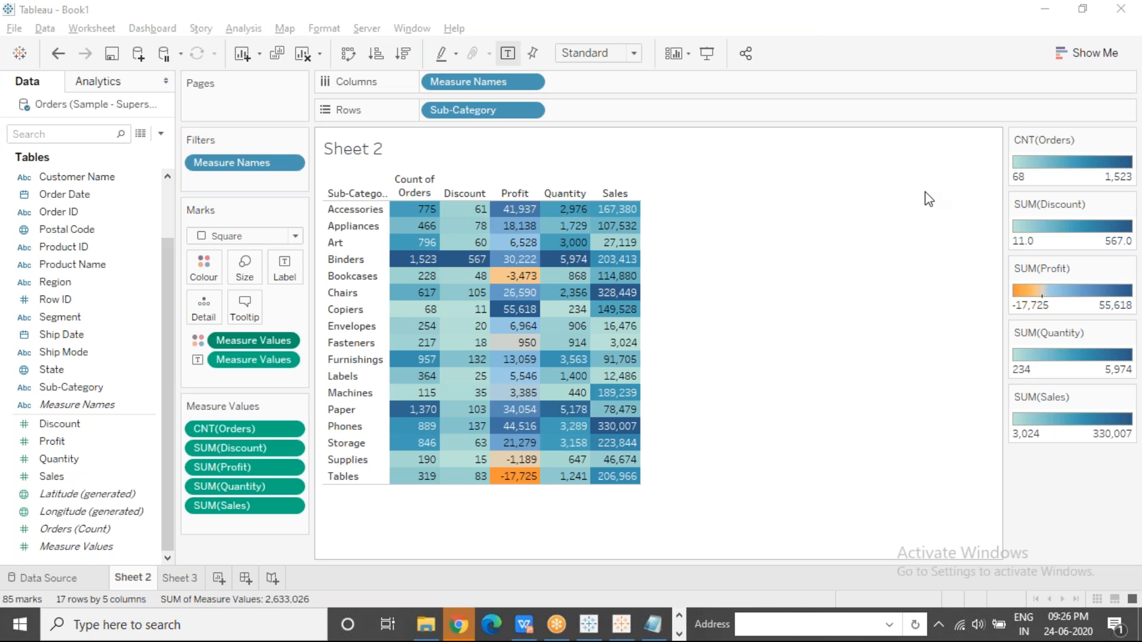
Apply the Purple palette to the Count of Orders colour legend.
double_click(1074, 166)
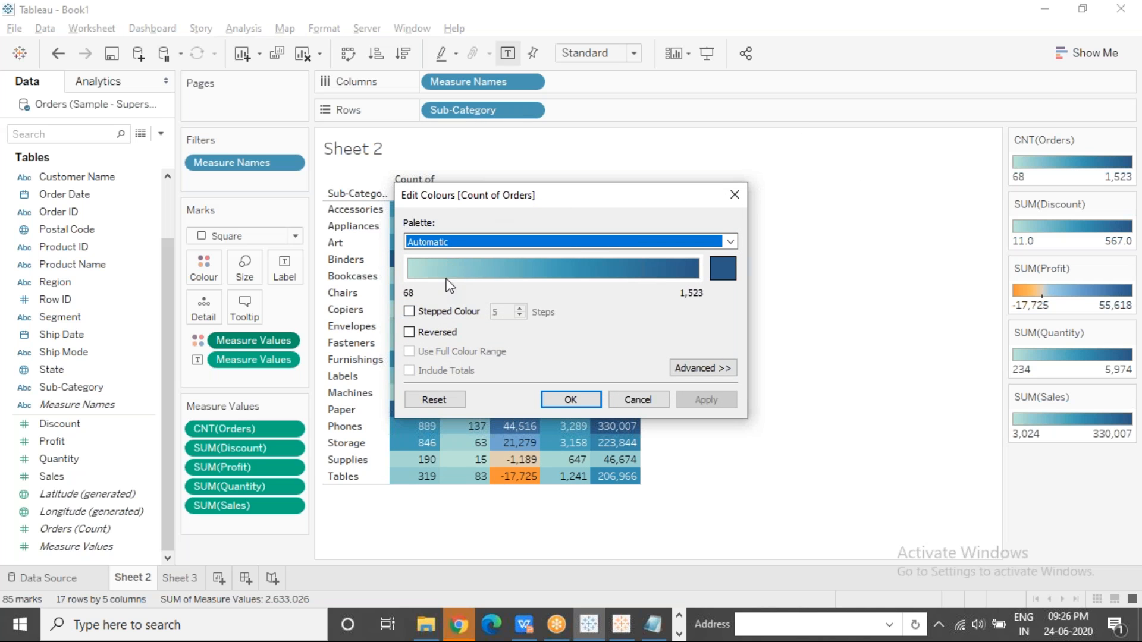
left_click(686, 242)
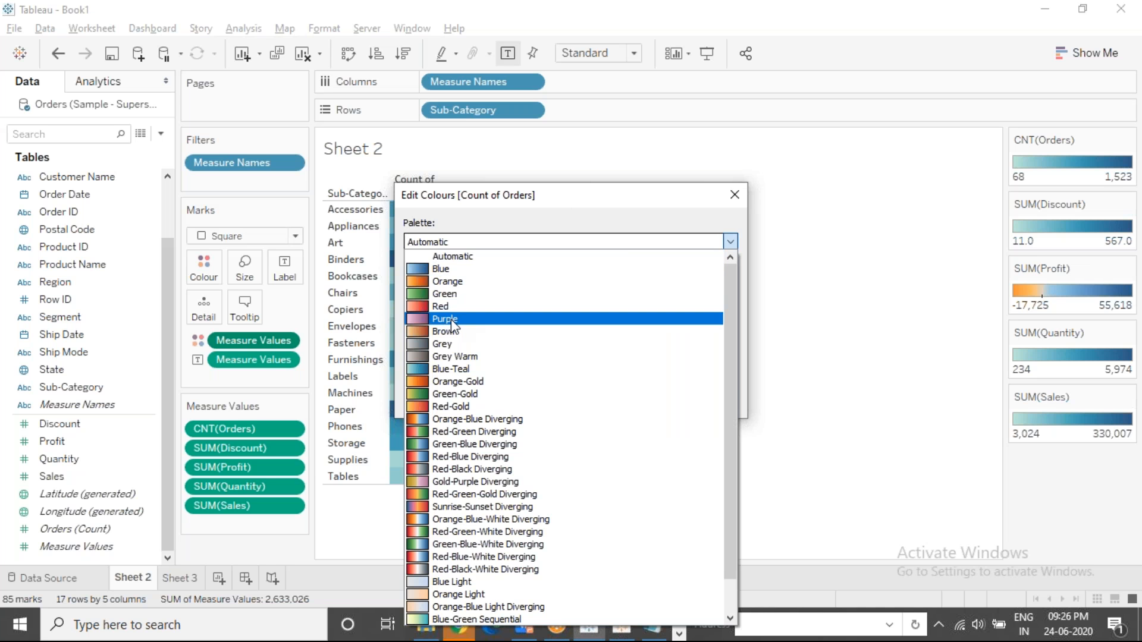
left_click(451, 318)
left_click(586, 399)
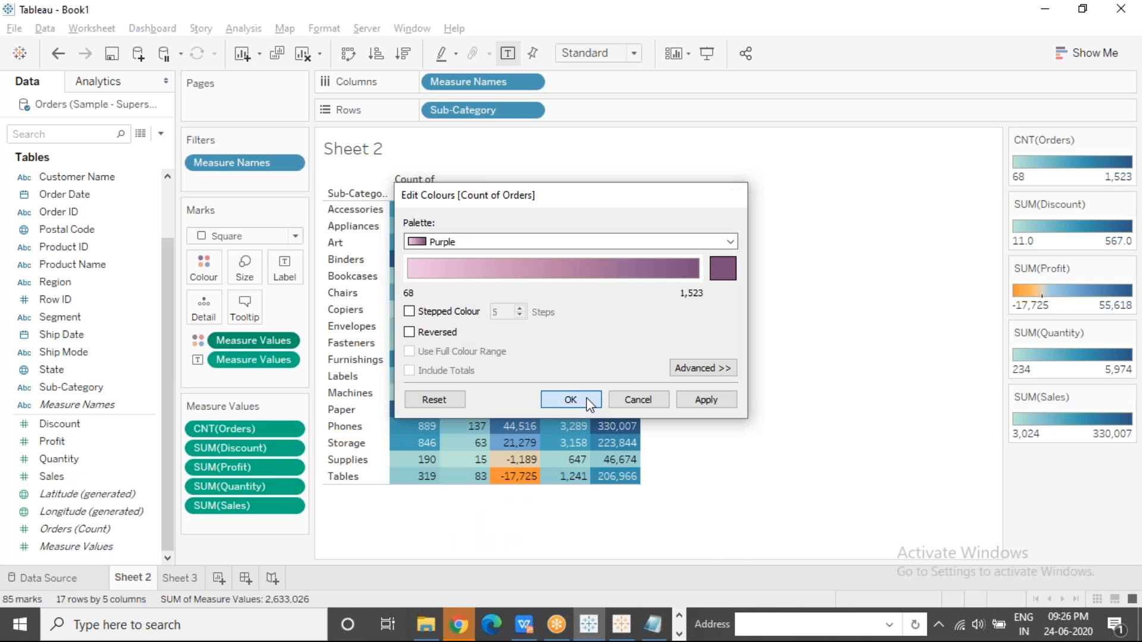
Apply the Red-Green Diverging palette to the Profit colour legend.
double_click(1070, 286)
left_click(690, 237)
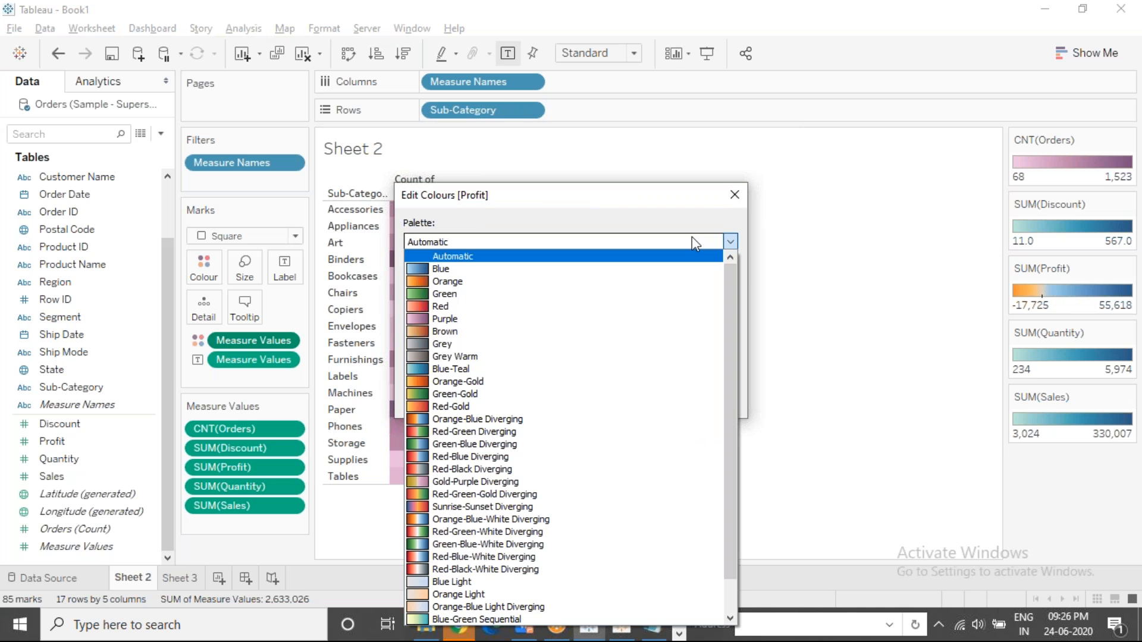
left_click(481, 432)
left_click(572, 399)
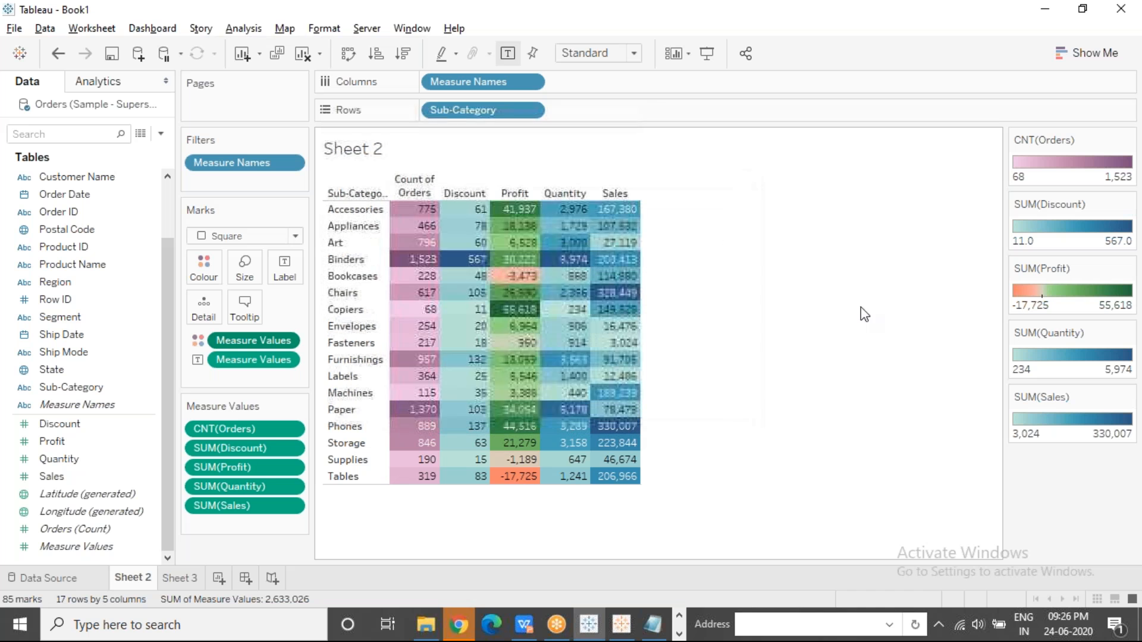
Give the Quantity legend a custom sequential palette based on the blue colour #0078b4.
double_click(1106, 356)
left_click(666, 236)
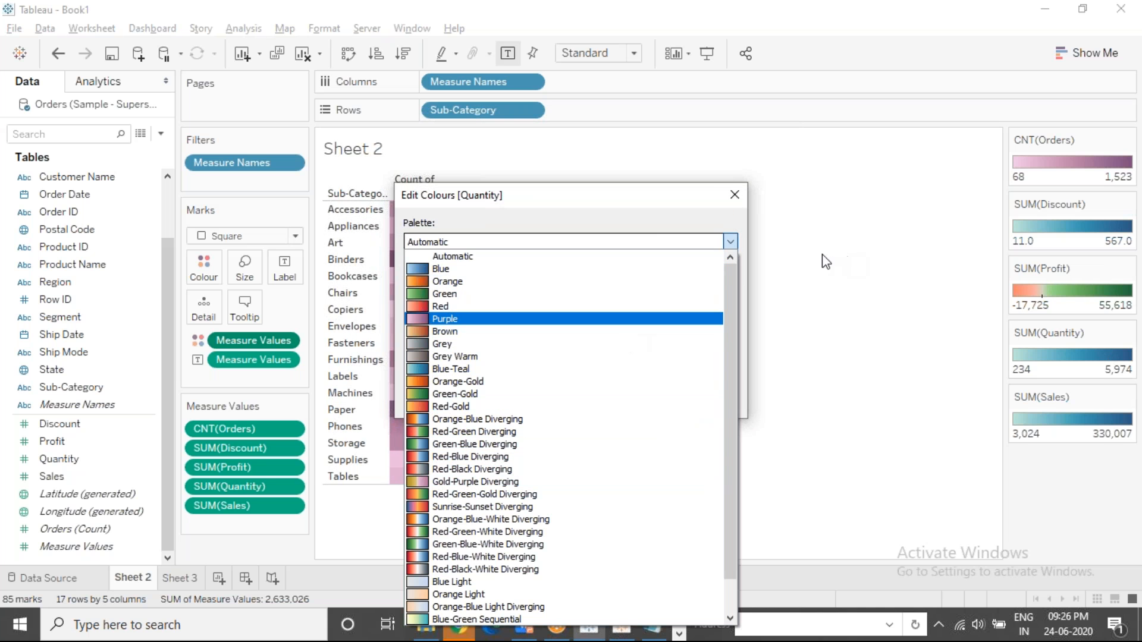
left_click(698, 238)
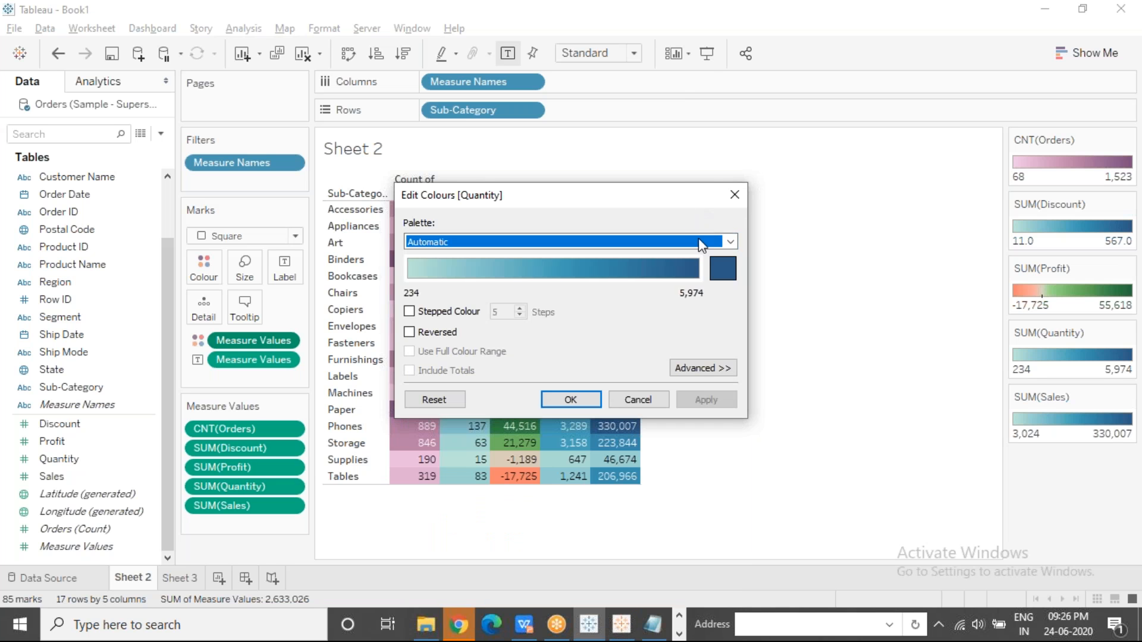
left_click(724, 265)
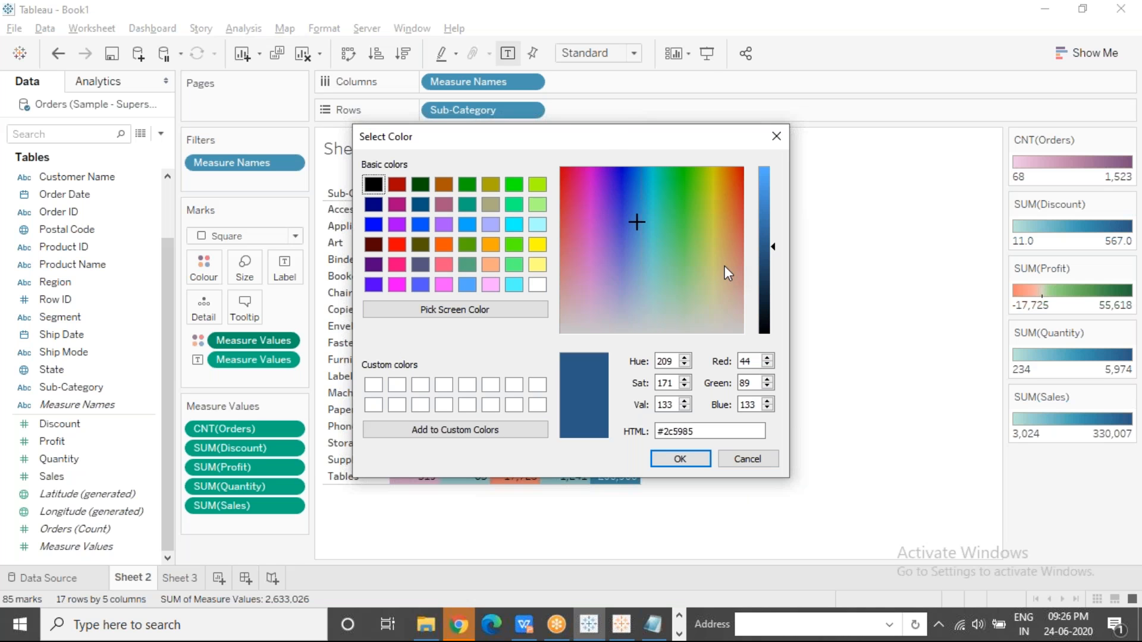
left_click_drag(559, 138, 594, 138)
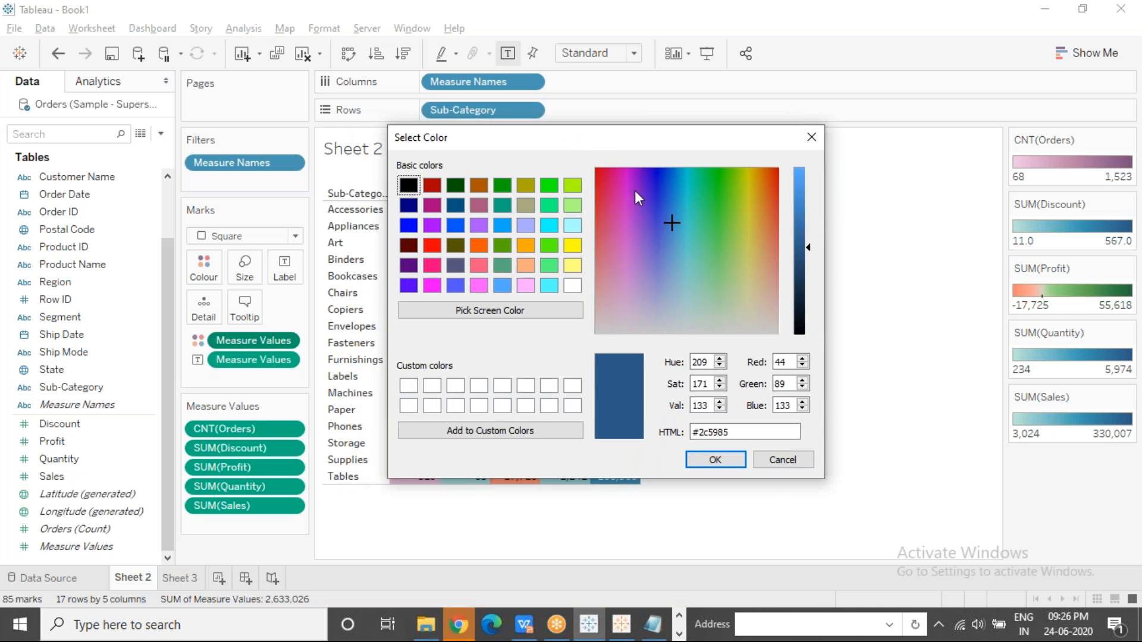
left_click(502, 226)
left_click_drag(814, 168, 811, 217)
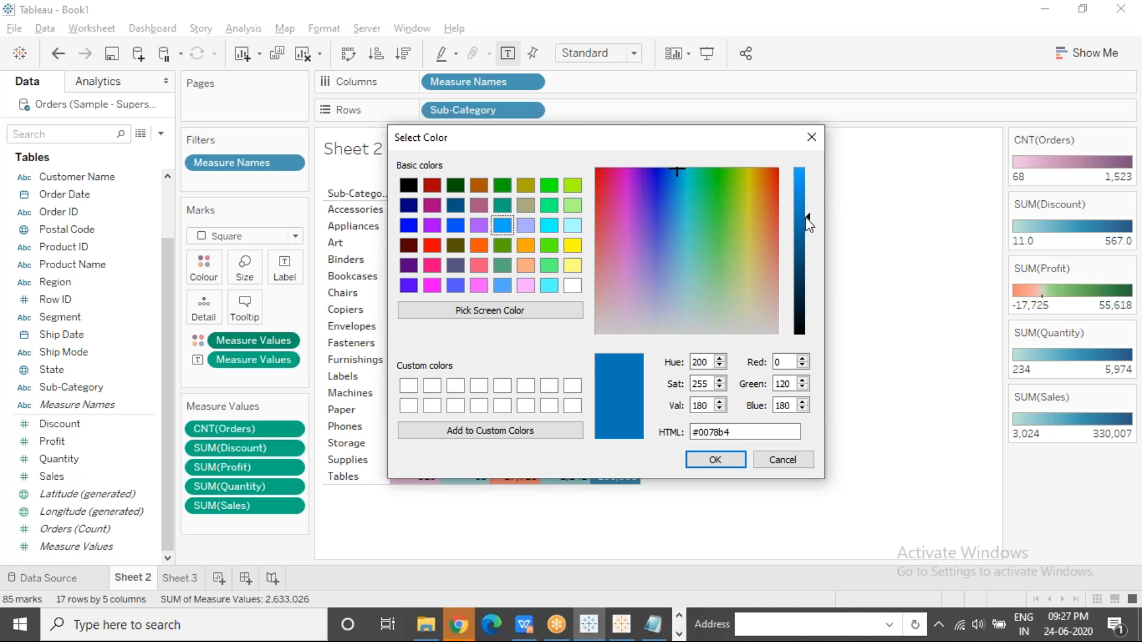
left_click(727, 458)
left_click(581, 400)
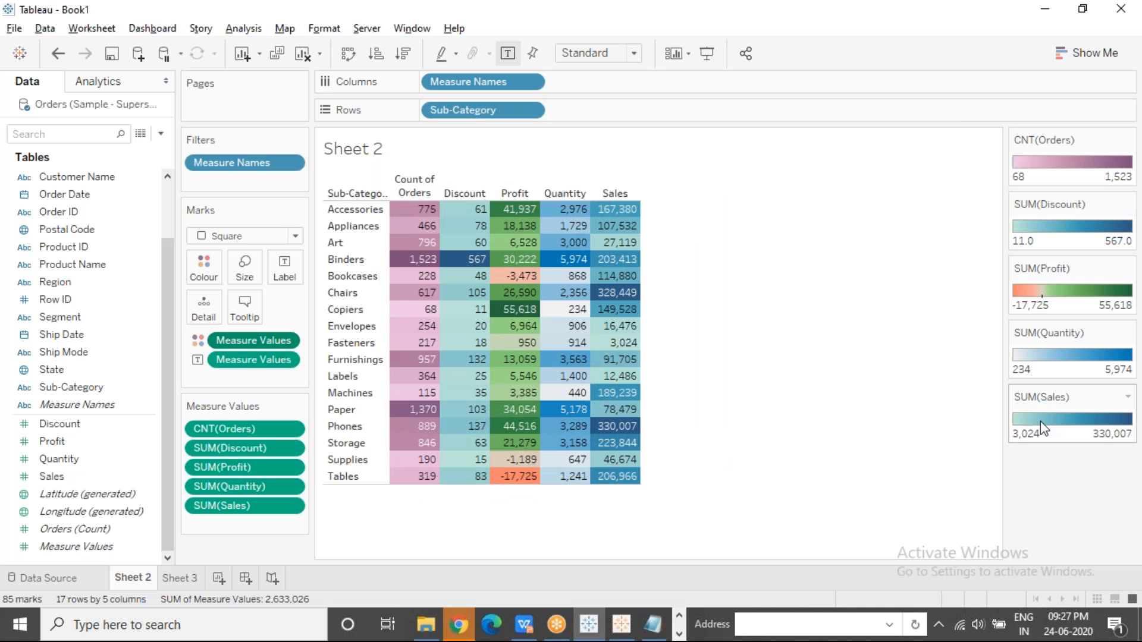
Give the Sales legend a custom sequential palette based on the pink colour #d948d9.
double_click(1040, 421)
left_click(726, 269)
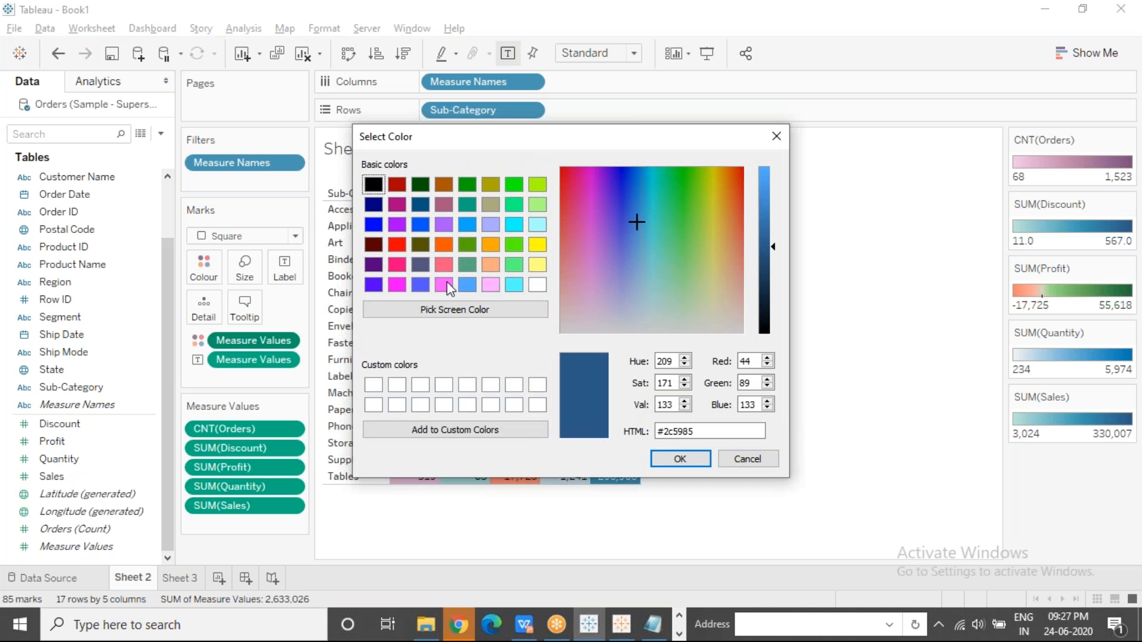
left_click(445, 285)
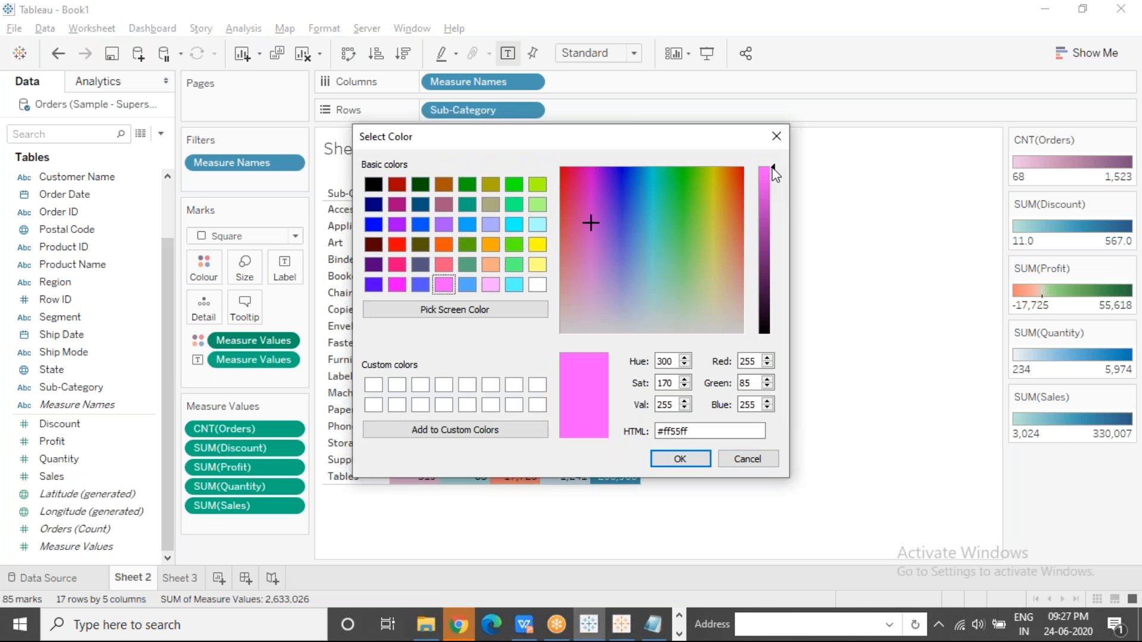
left_click_drag(774, 172, 775, 198)
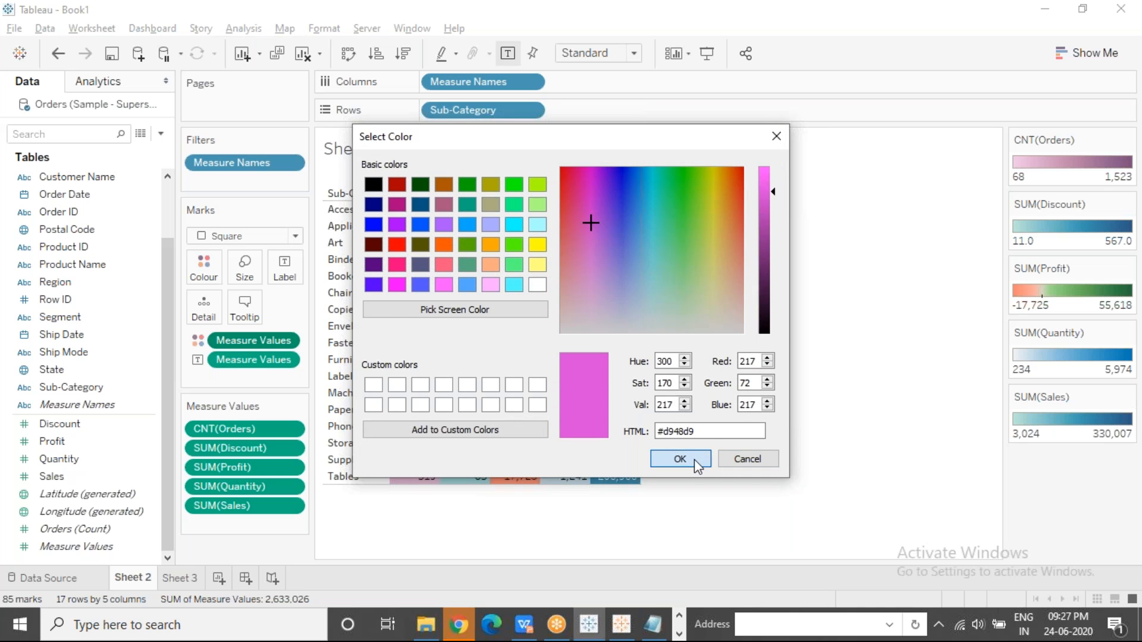
left_click(694, 459)
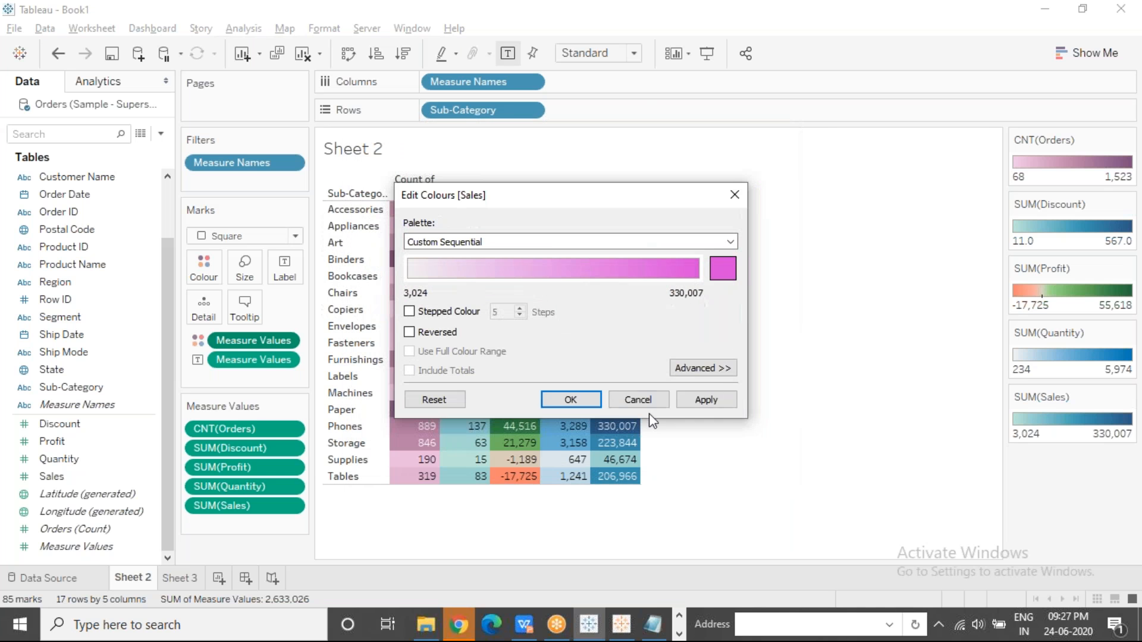
left_click(571, 400)
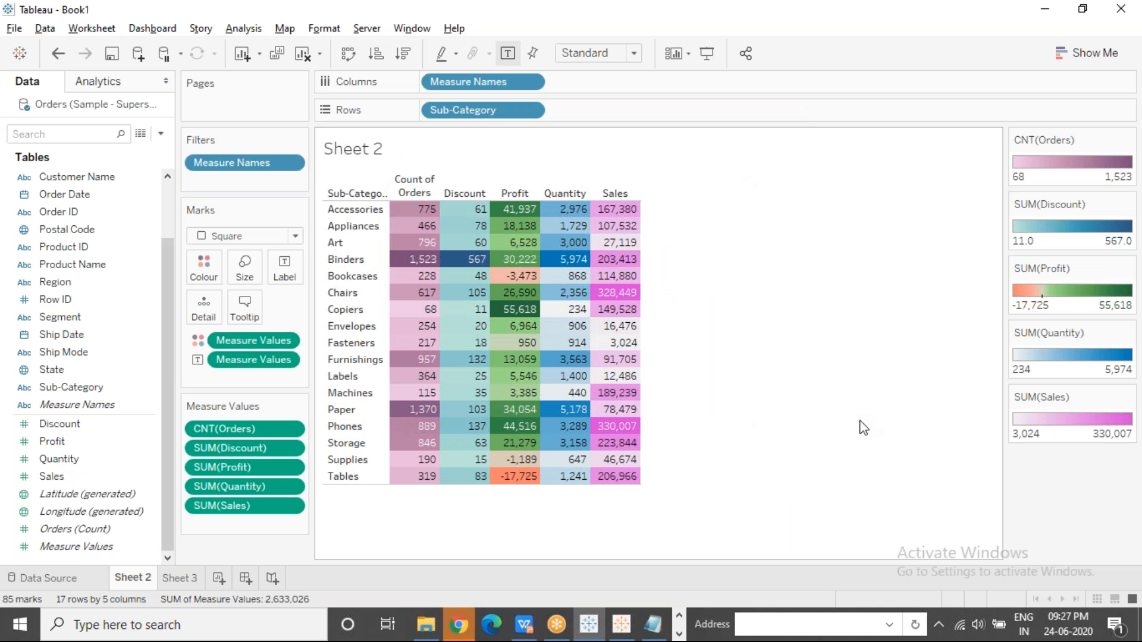
Review the legend options for the Measure Values colour field and the chart types suggested for the highlight table.
left_click(794, 36)
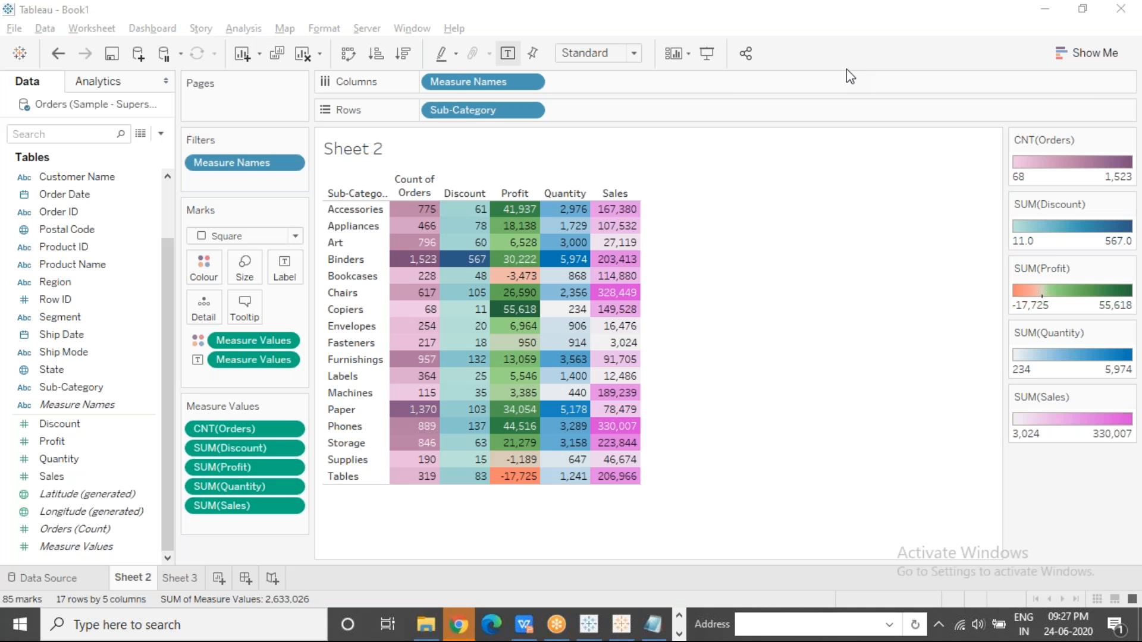
left_click(285, 341)
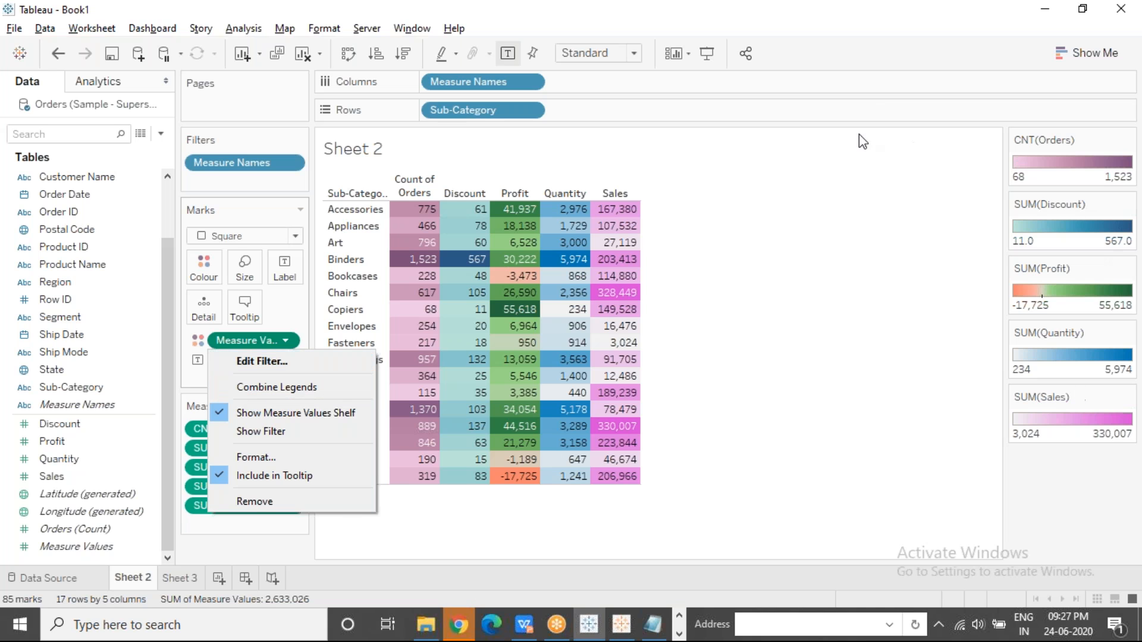
left_click(798, 34)
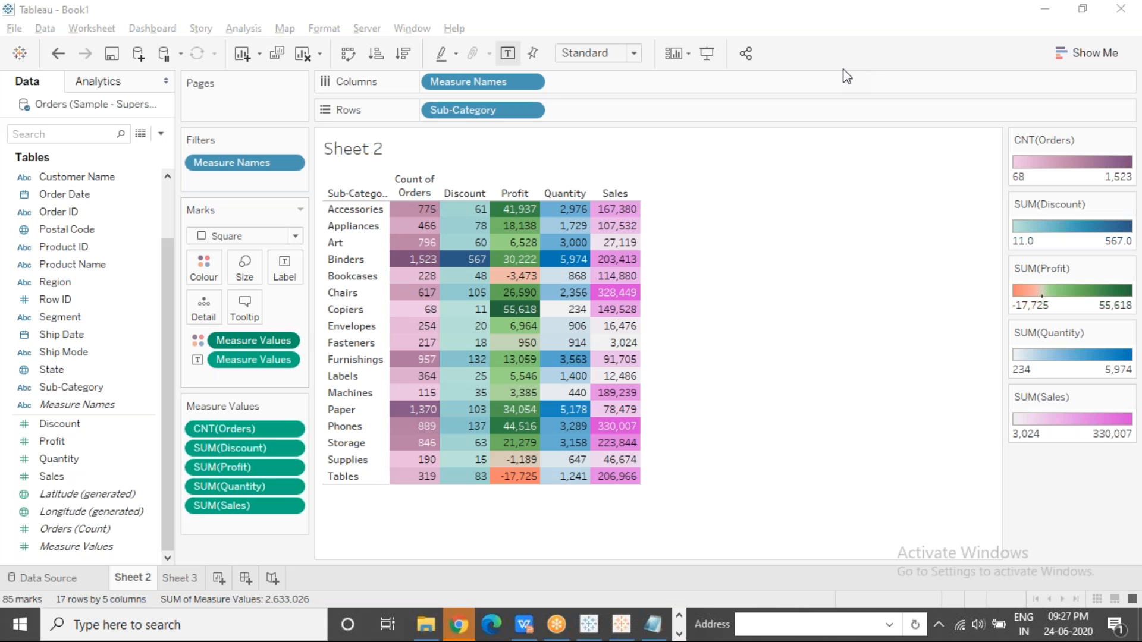
mouse_move(519, 262)
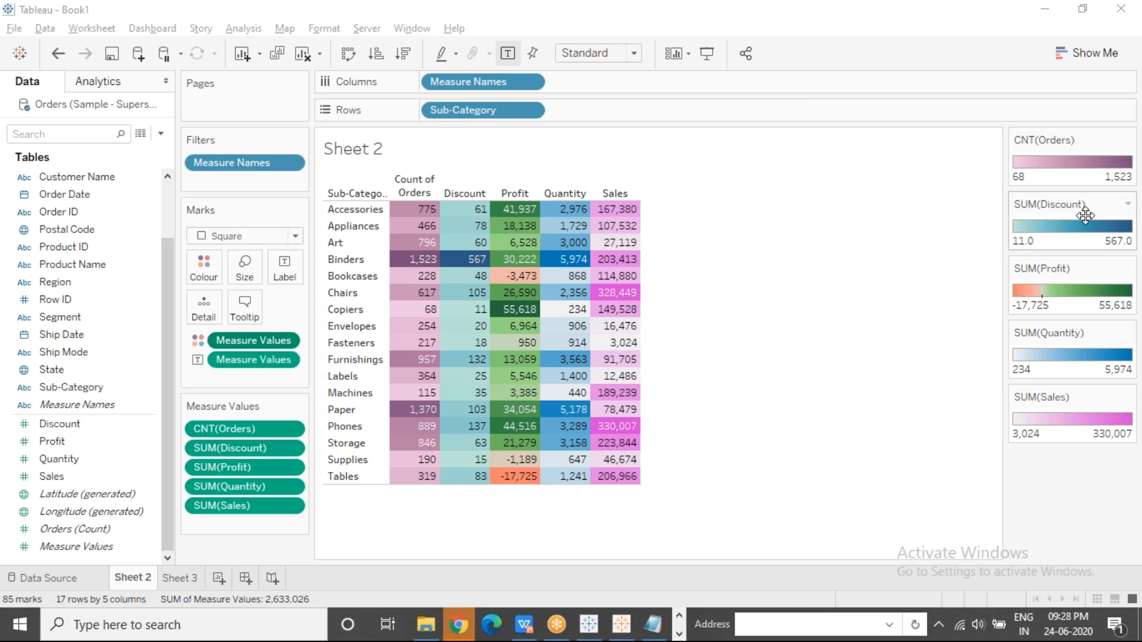
left_click(1081, 63)
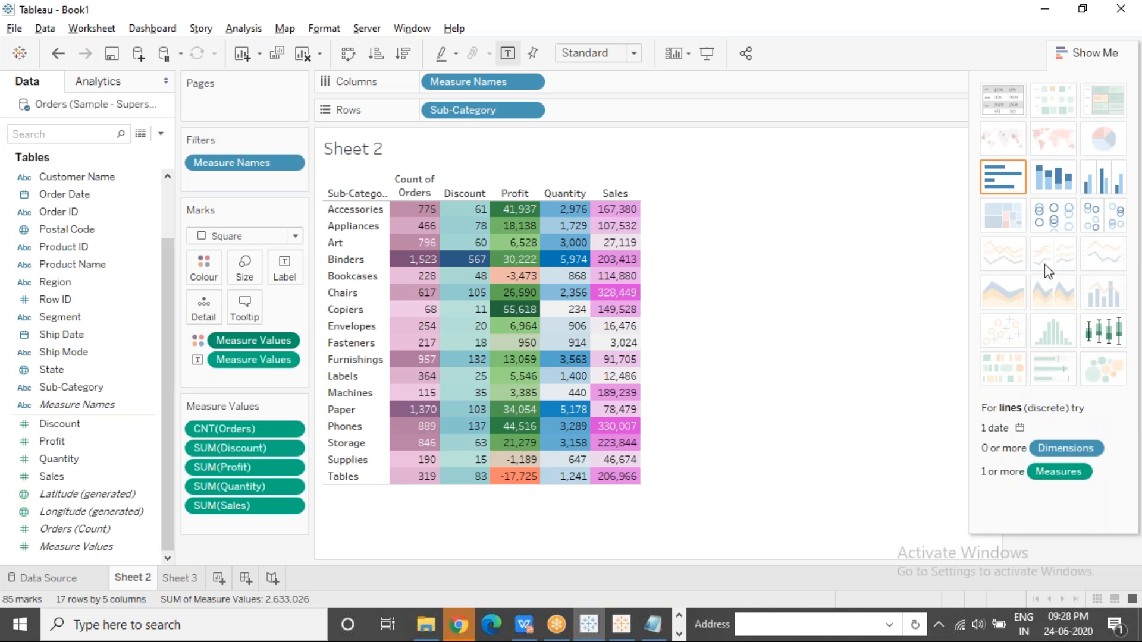
Close the chart suggestions and give the Count of Orders legend a custom sequential palette based on the dark orange colour #b47800.
left_click(1064, 52)
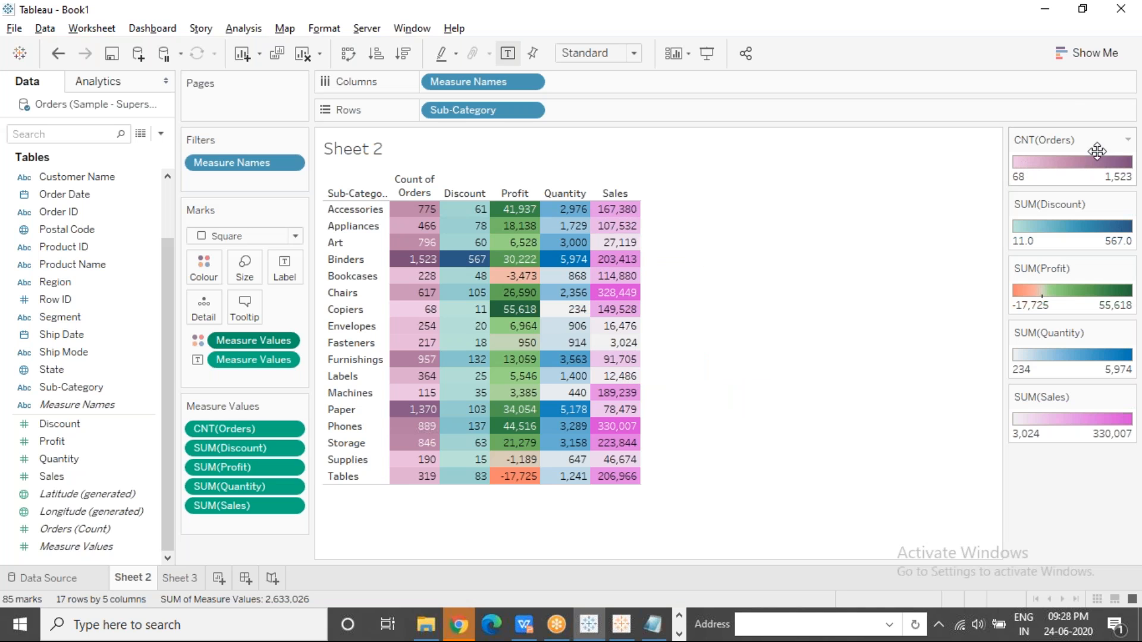
left_click(1127, 140)
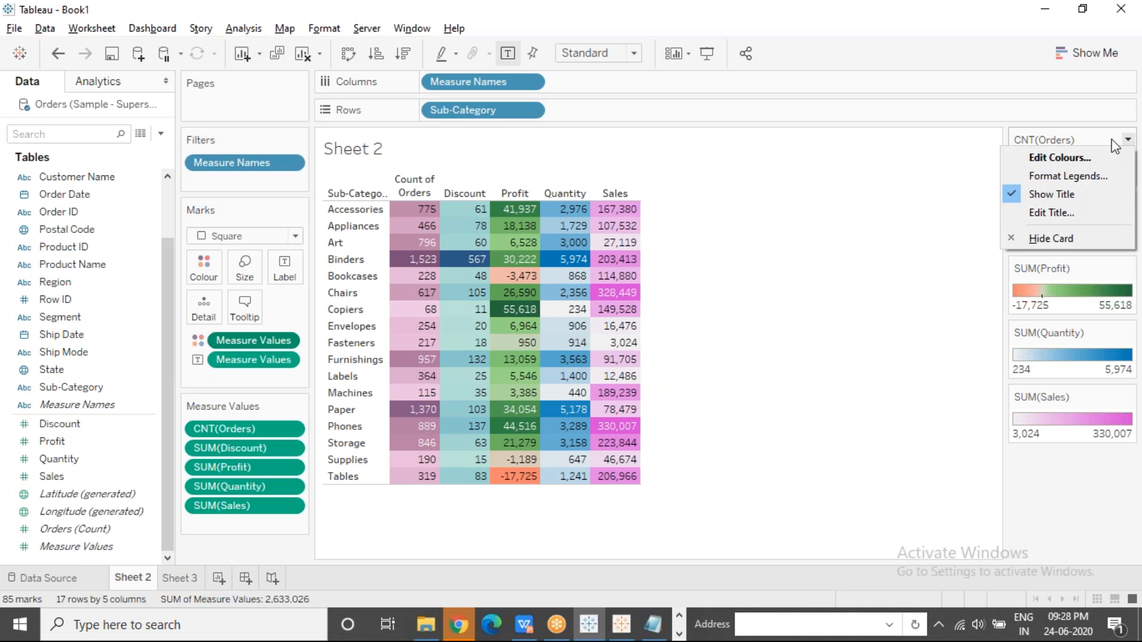
left_click(1084, 158)
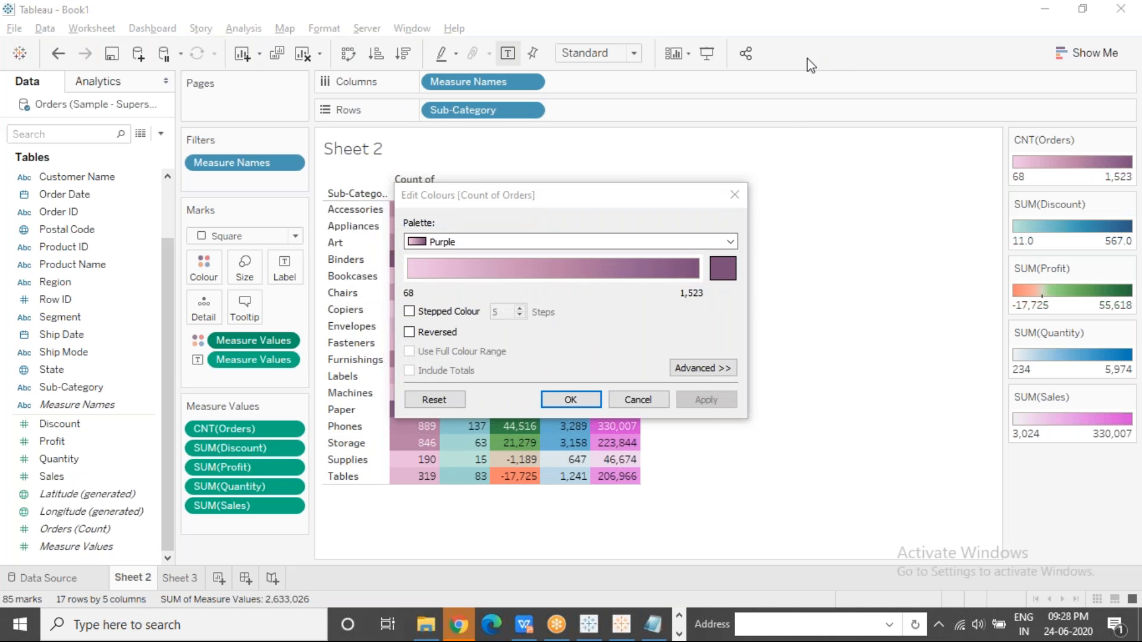
left_click(587, 241)
left_click(589, 243)
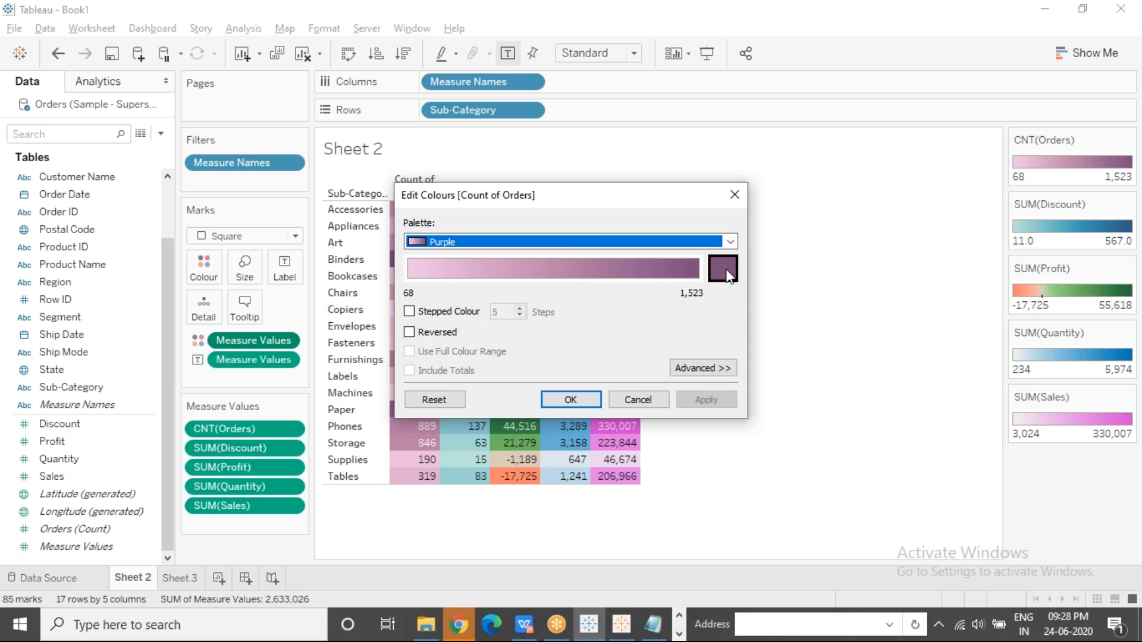
left_click(725, 271)
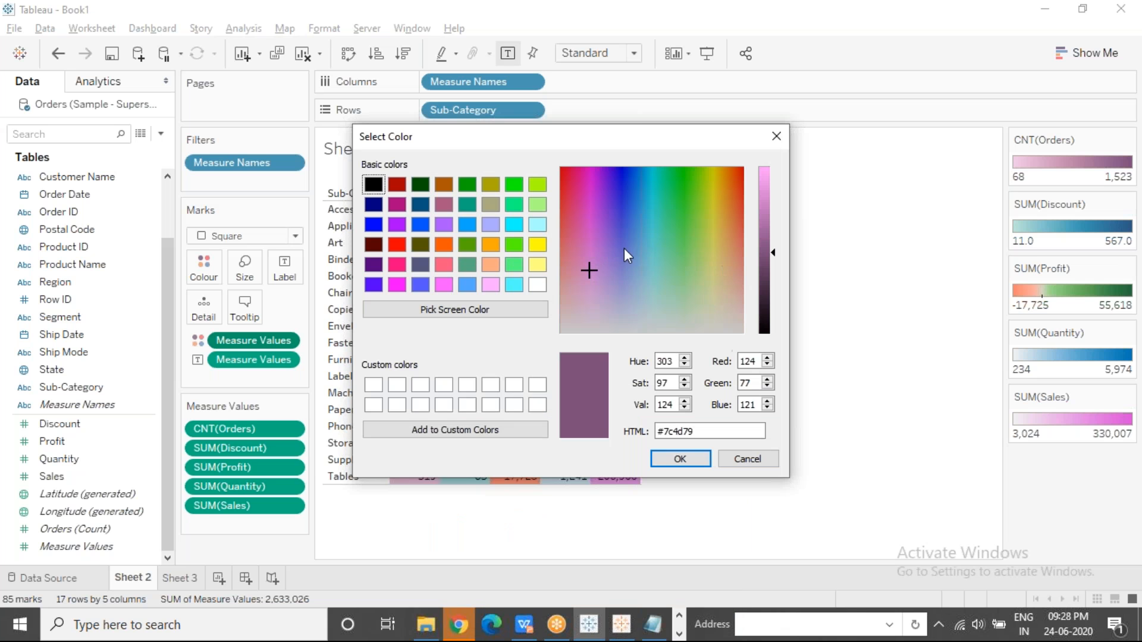
left_click(491, 242)
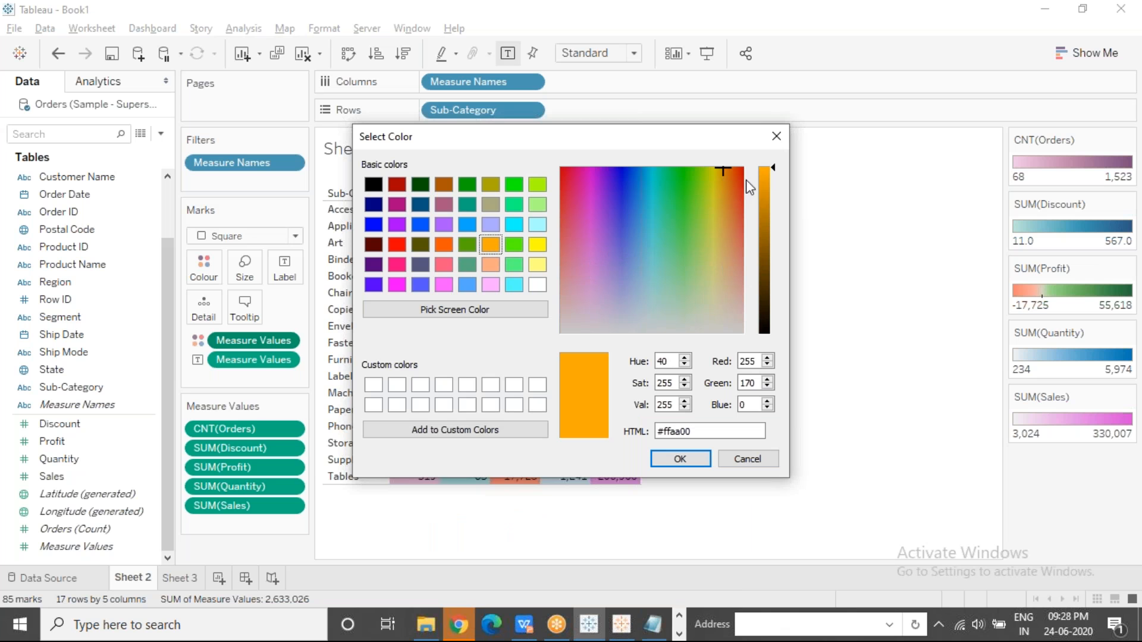
left_click_drag(774, 170, 773, 215)
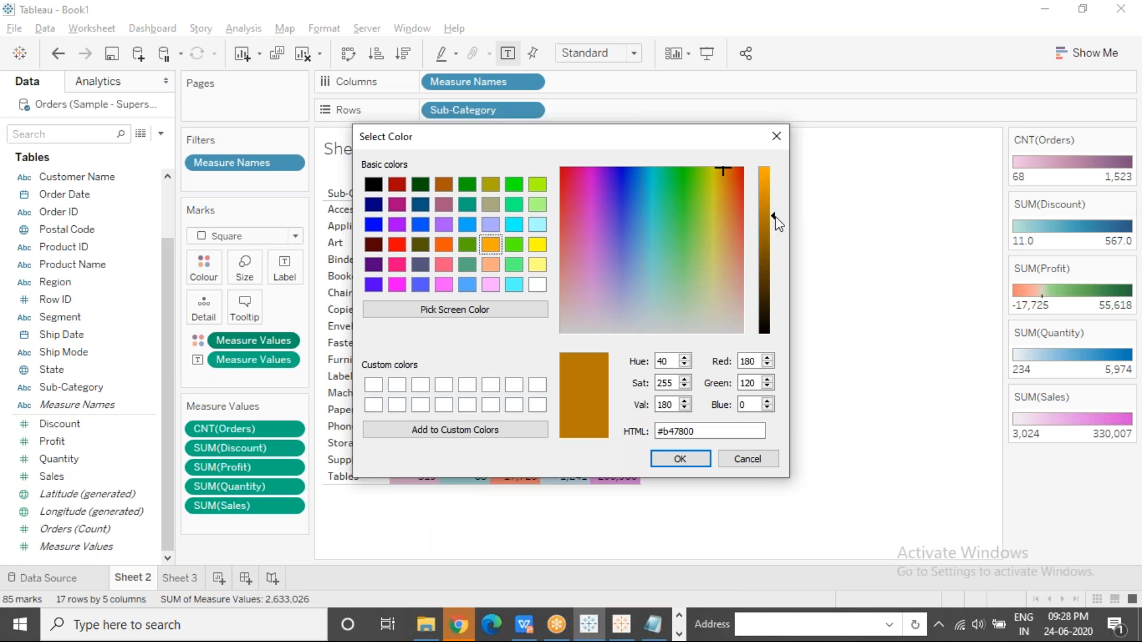
left_click(678, 459)
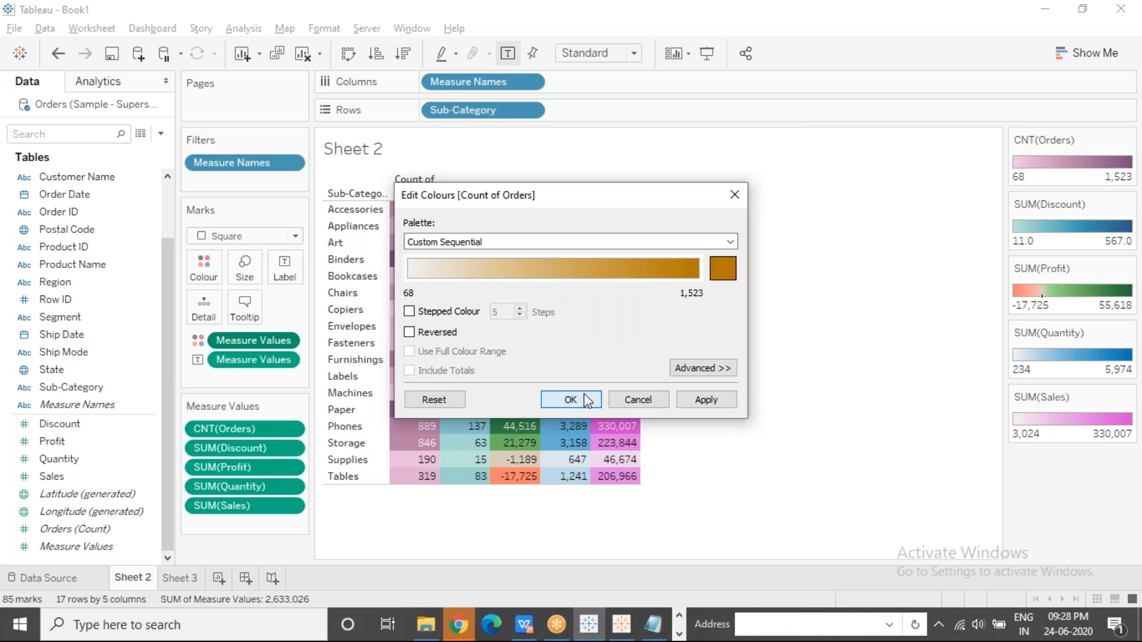
key("Return")
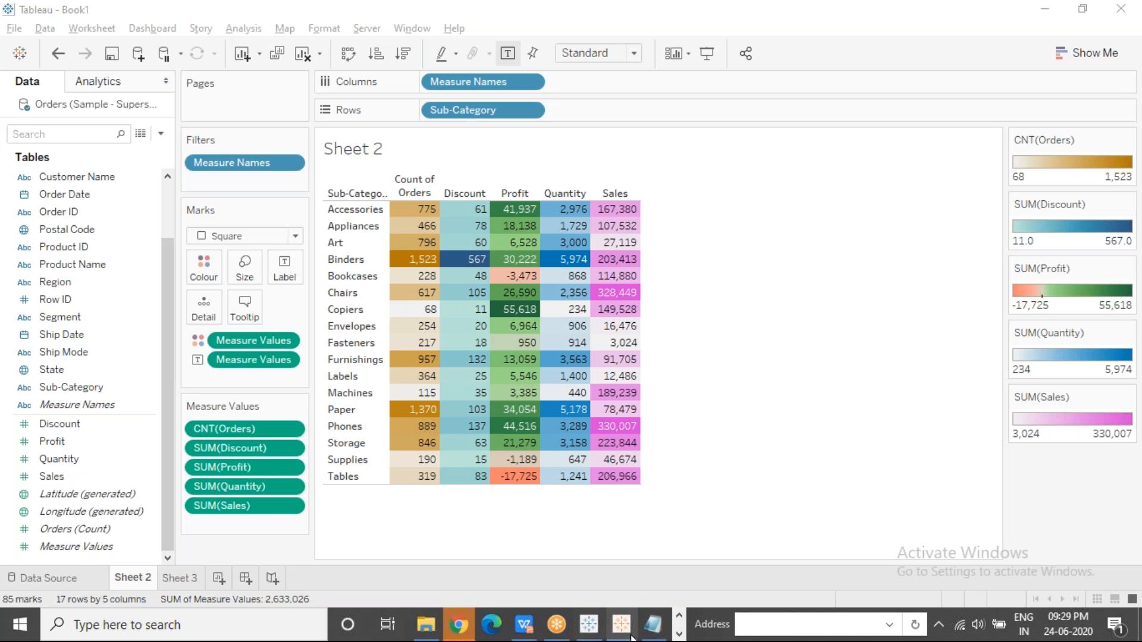
Switch to the presentation slideshow and advance from the Highlight Tables slide to the Bar Graph slide.
left_click(679, 634)
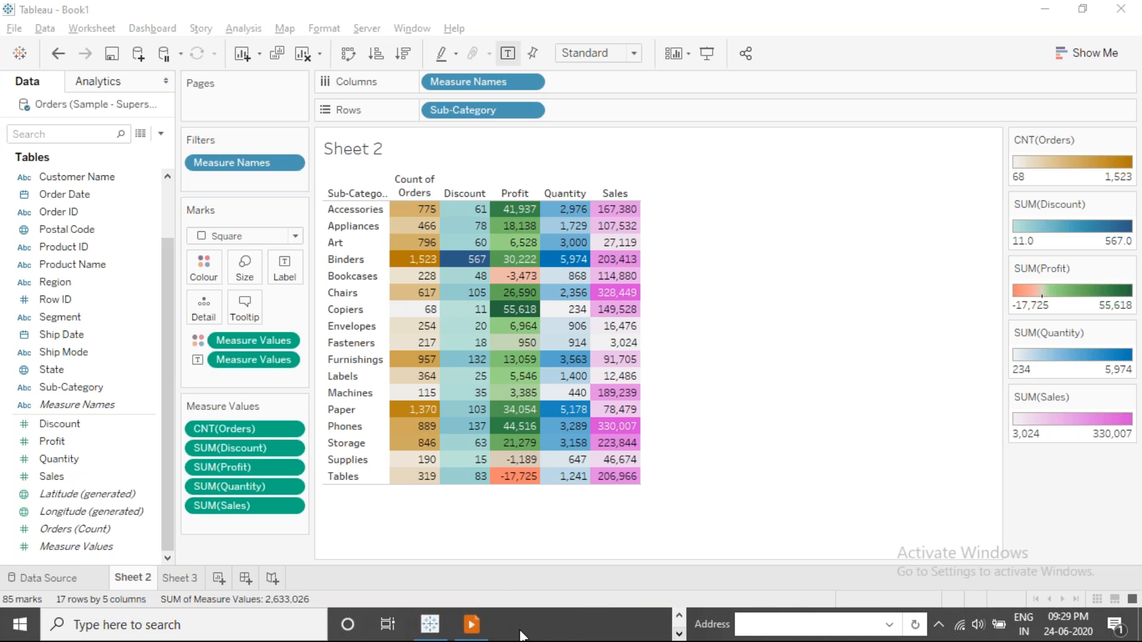
left_click(476, 629)
left_click(537, 340)
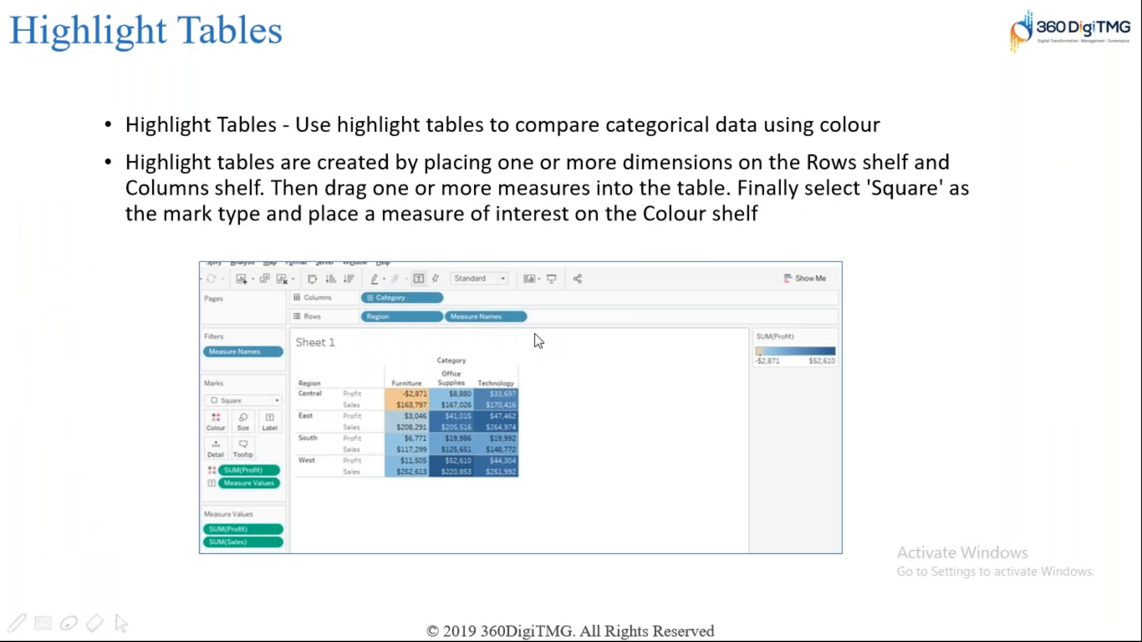
left_click(538, 340)
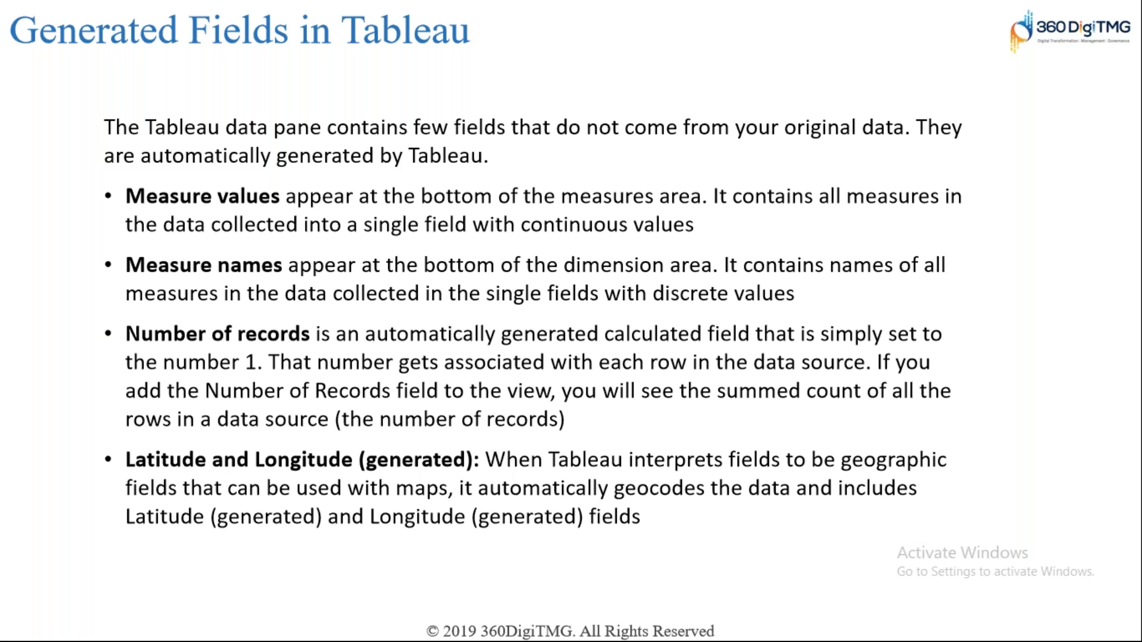
key("Right")
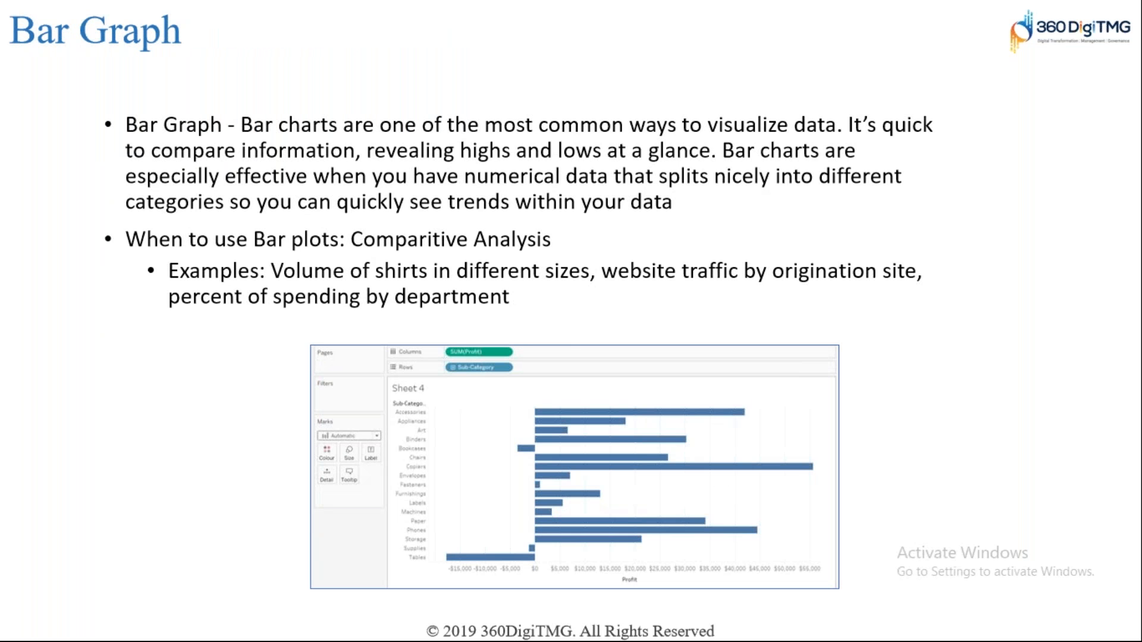
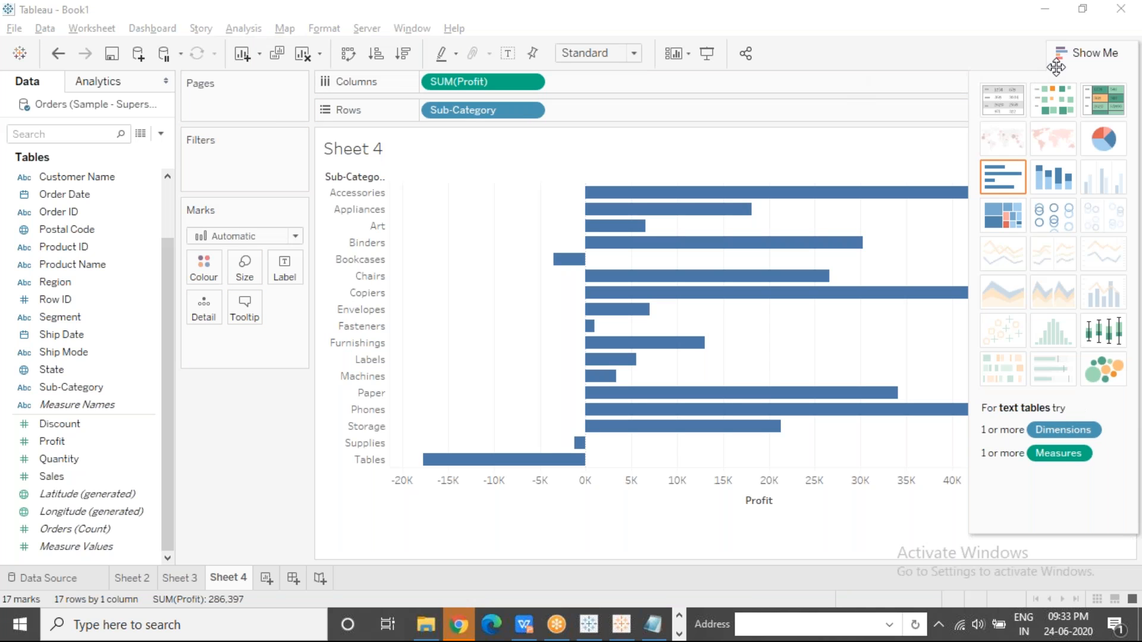
Close the chart suggestions and examine the positive and negative bars and the Profit axis in the Sub-Category bar chart.
left_click(1077, 59)
left_click(1084, 56)
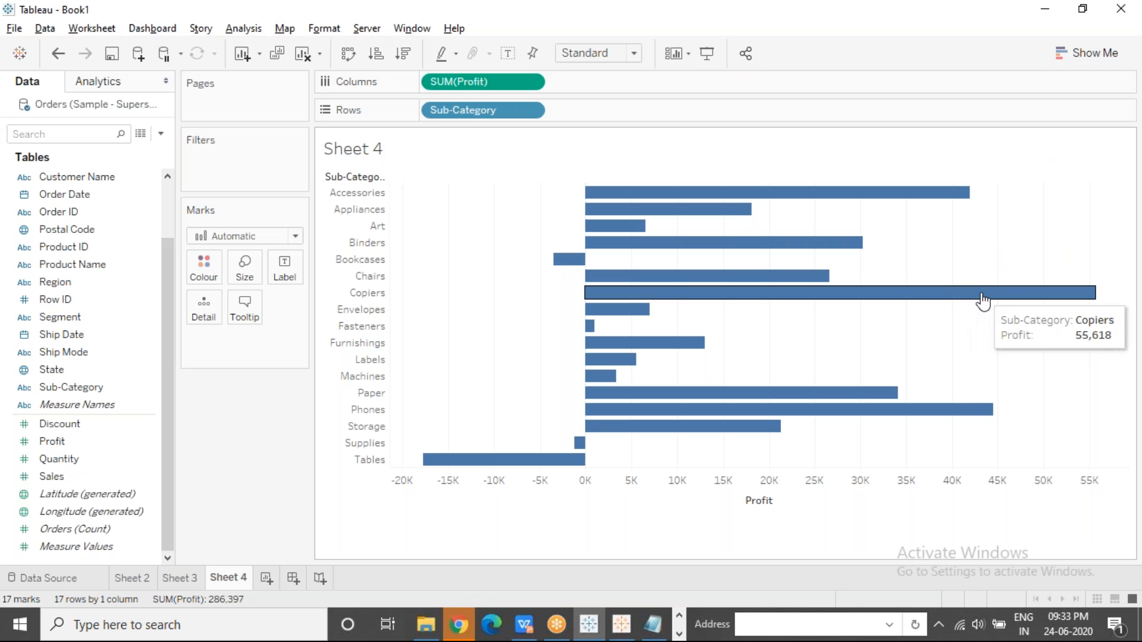
left_click(982, 296)
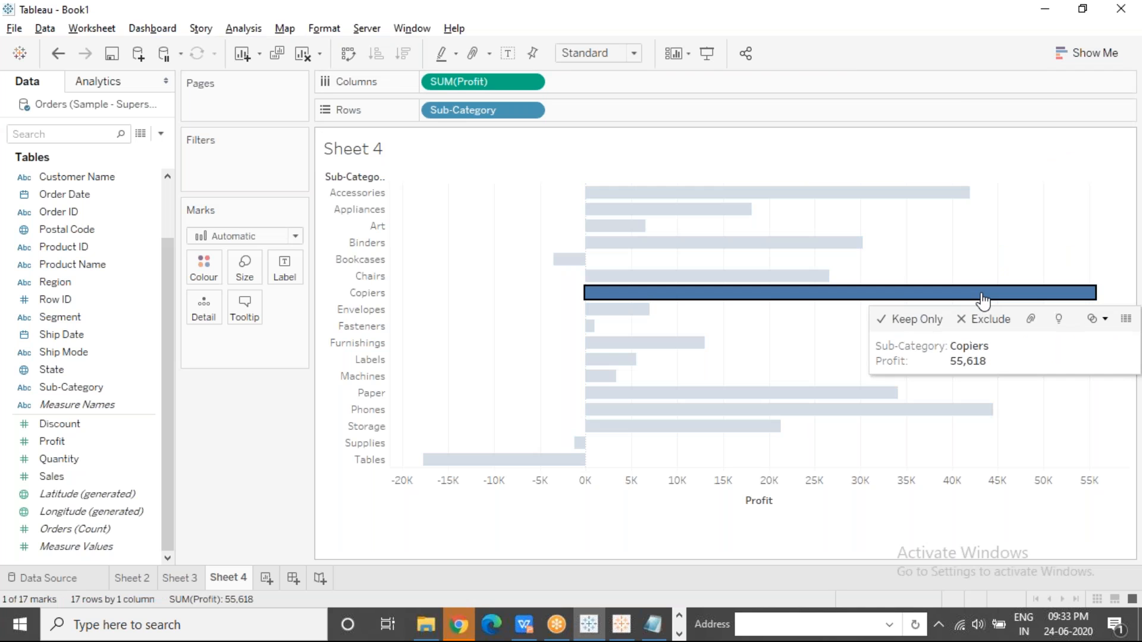
left_click(499, 460)
left_click(496, 377)
mouse_move(559, 259)
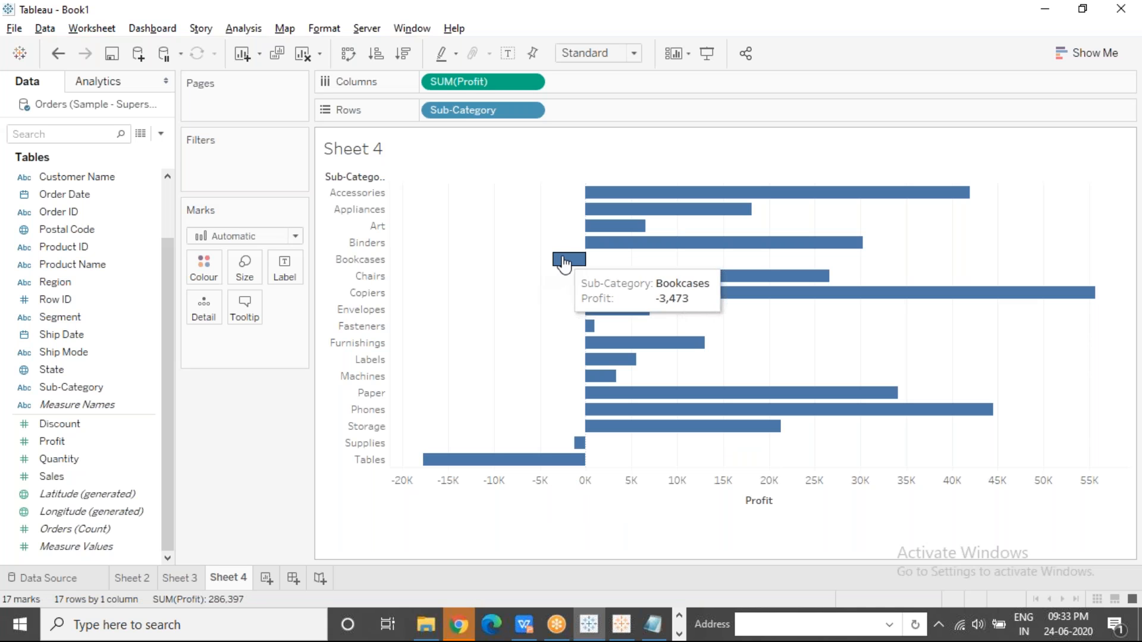
mouse_move(578, 446)
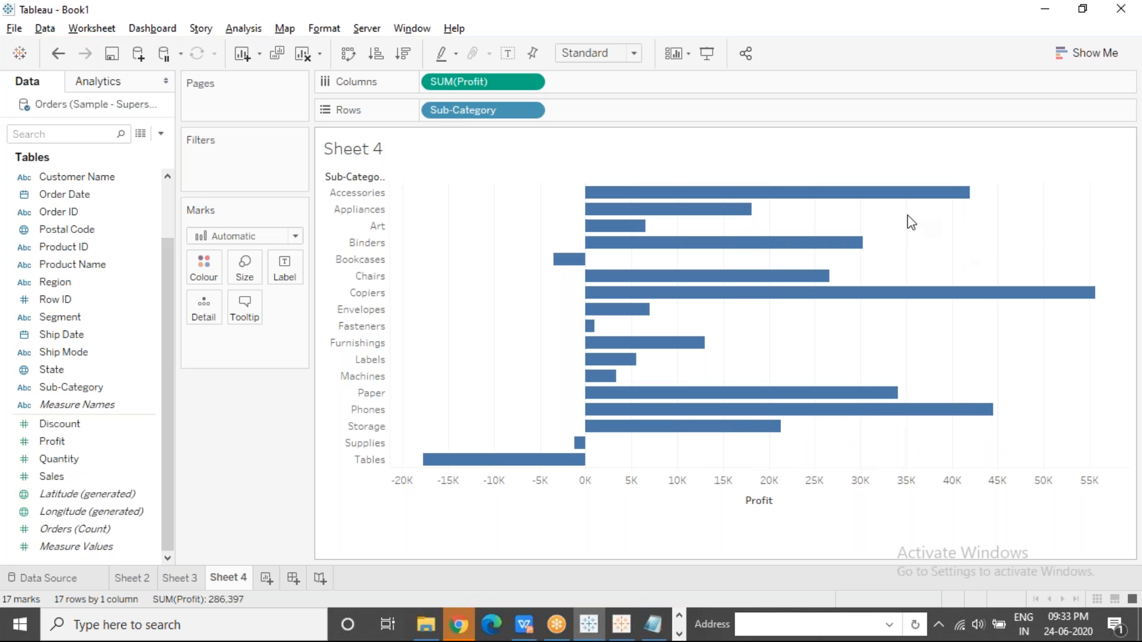
mouse_move(705, 410)
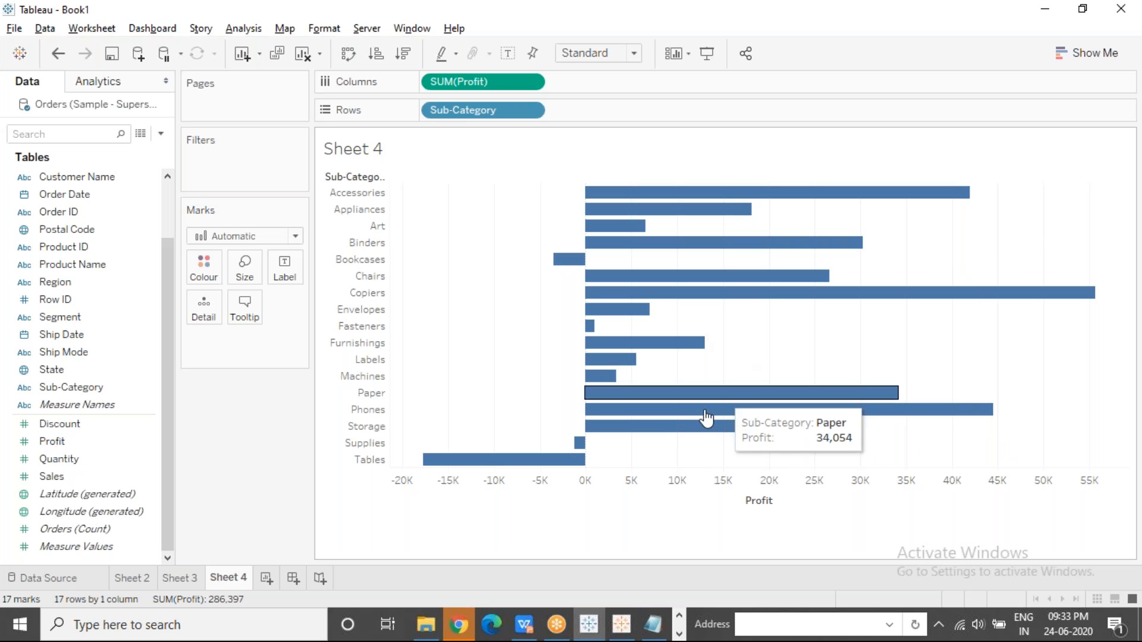
left_click(592, 487)
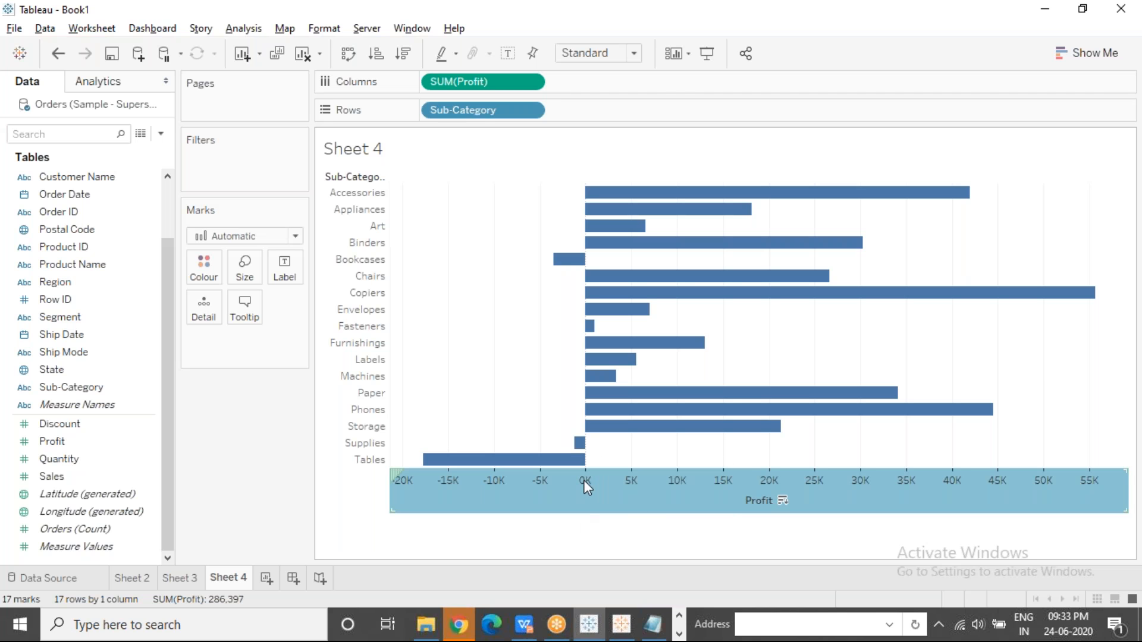
left_click(476, 356)
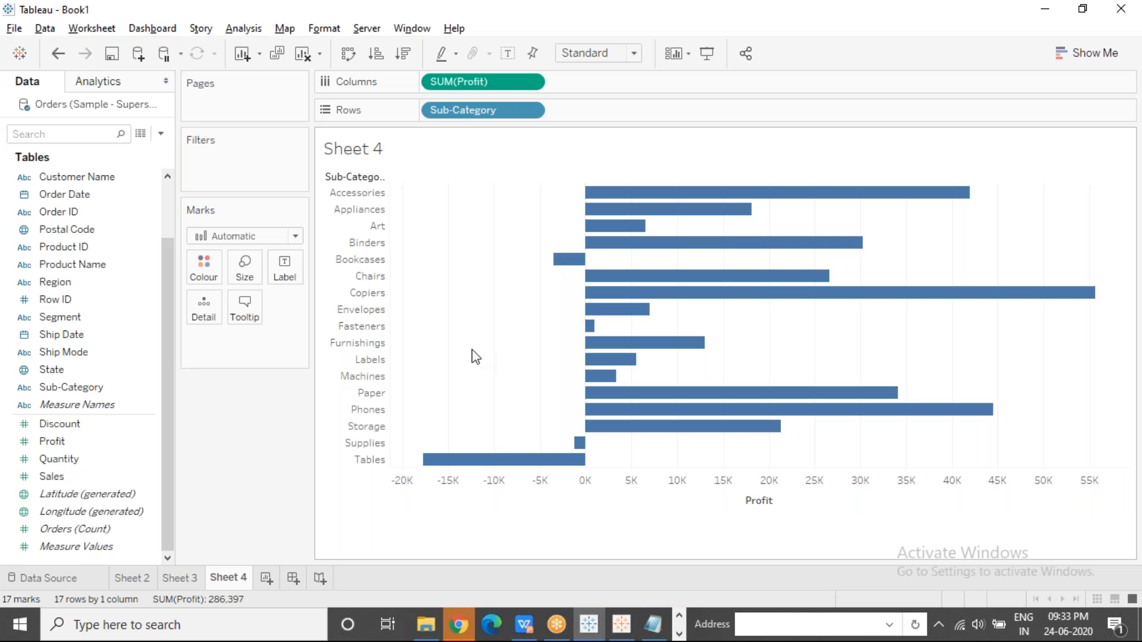
Create a new worksheet with a horizontal bar chart of Sales by Region.
left_click(266, 581)
mouse_move(89, 476)
left_mouse_down()
mouse_move(459, 117)
mouse_move(484, 115)
mouse_move(479, 90)
left_mouse_up()
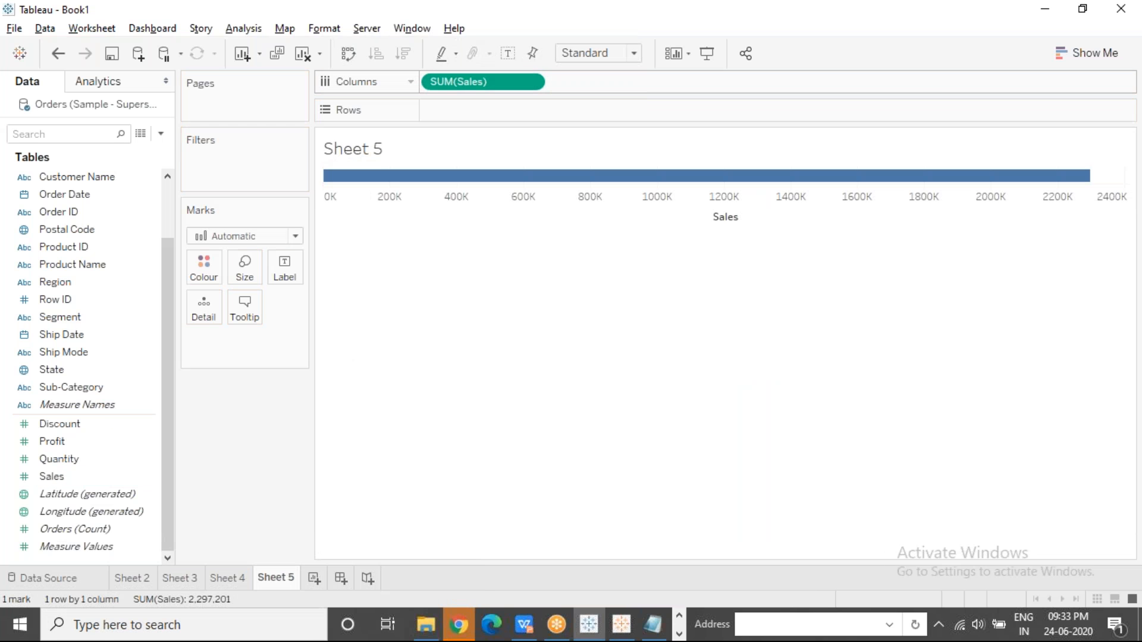
left_click_drag(97, 284, 437, 112)
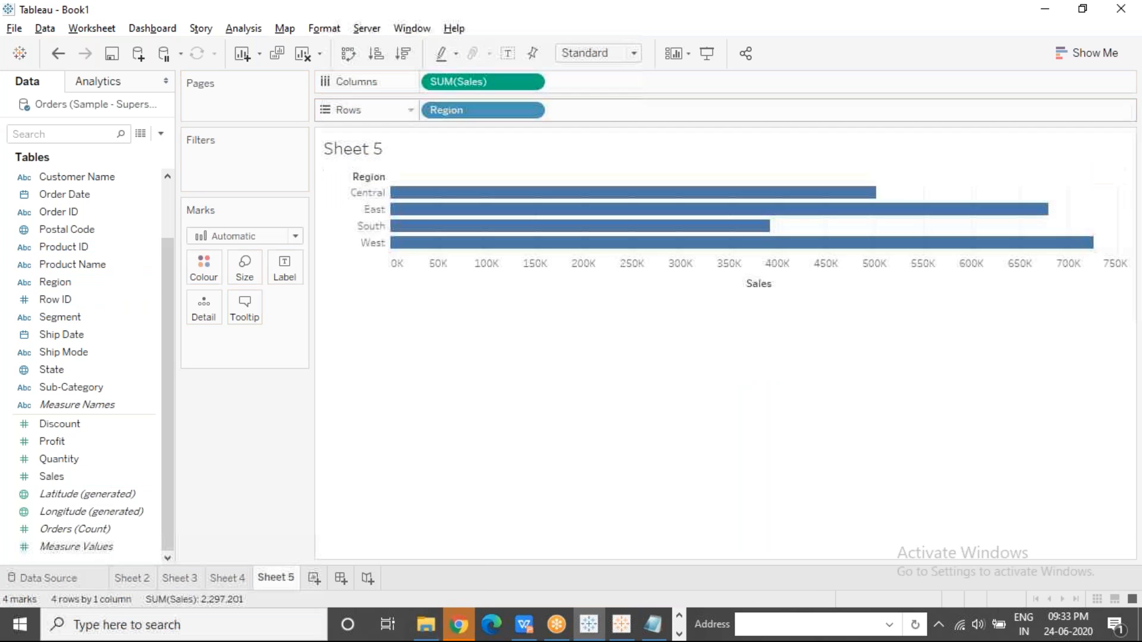
left_click(785, 23)
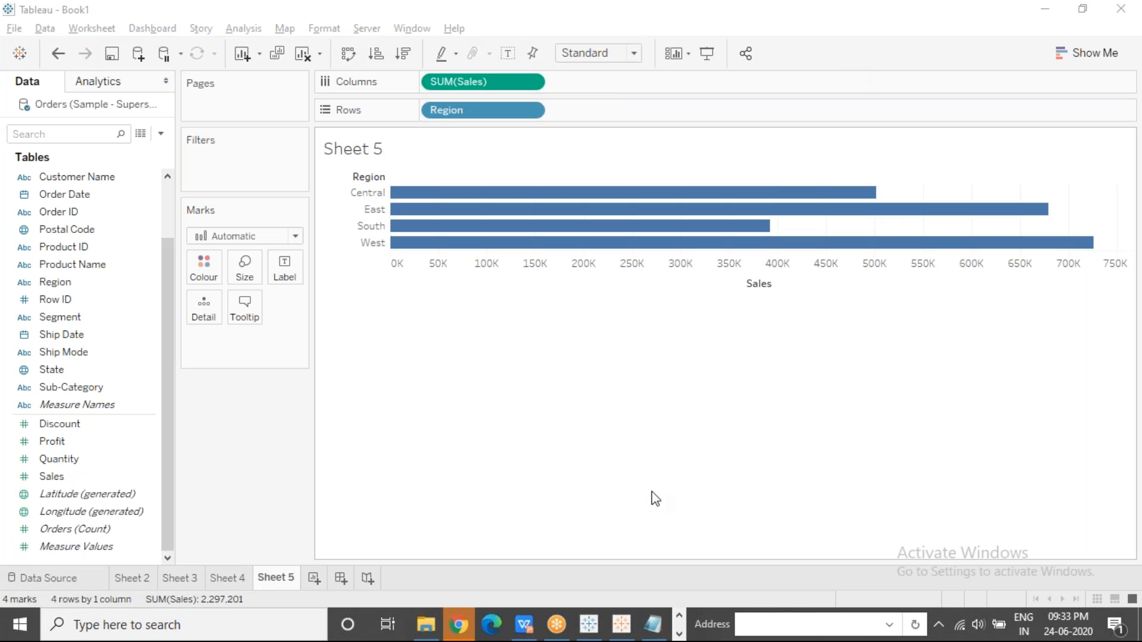
Examine the sales of the West and South regions and the starting point of the Sales axis.
mouse_move(1054, 249)
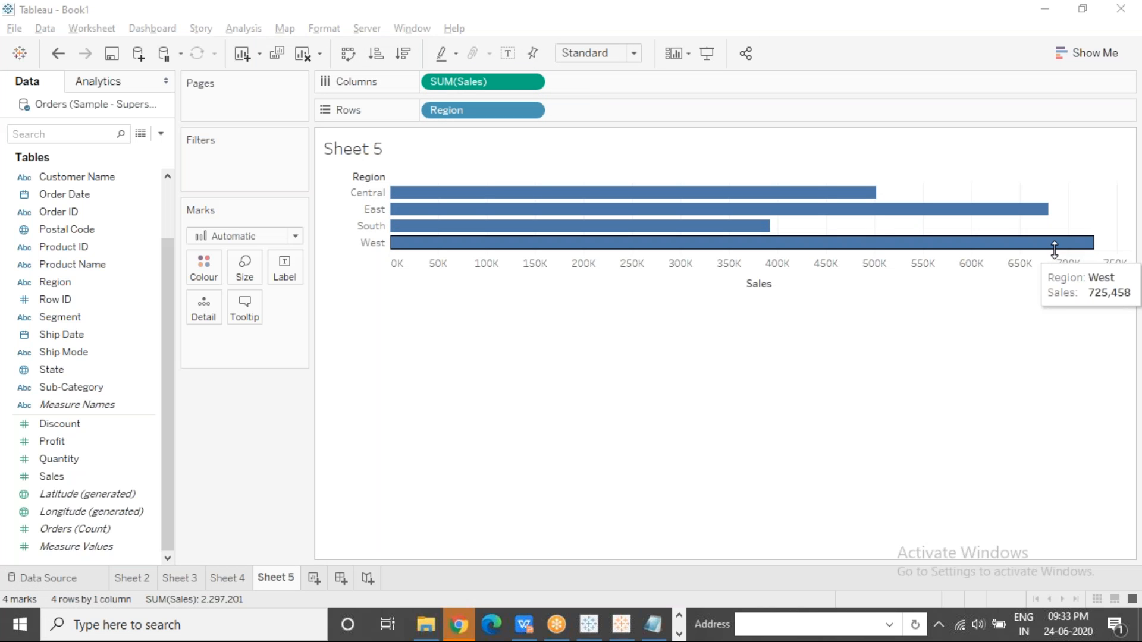
mouse_move(742, 240)
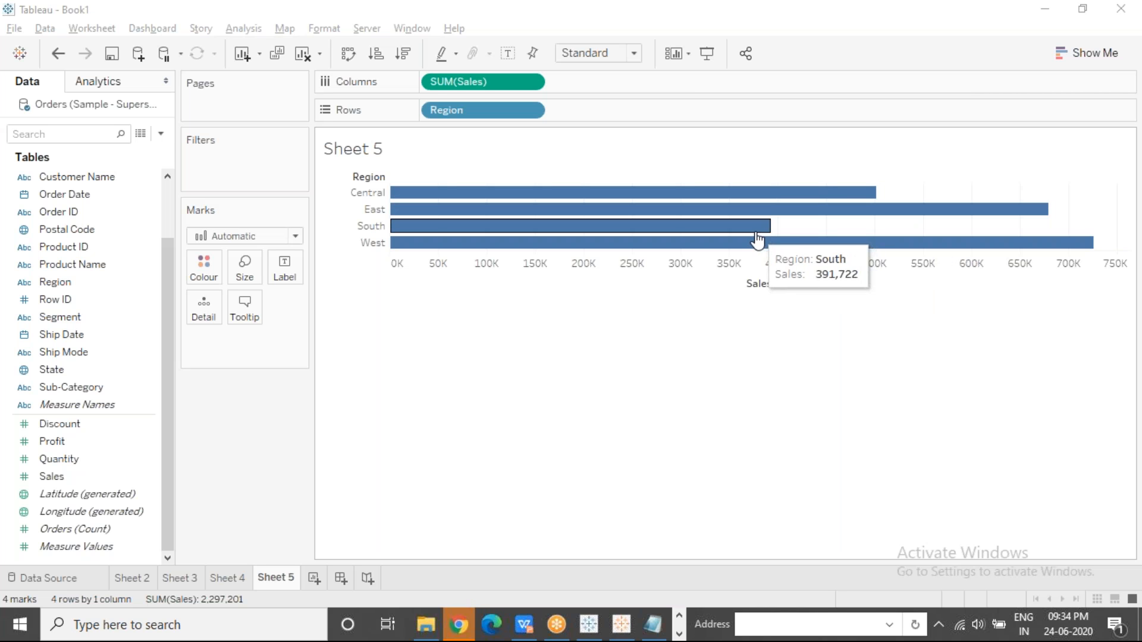
left_click(609, 467)
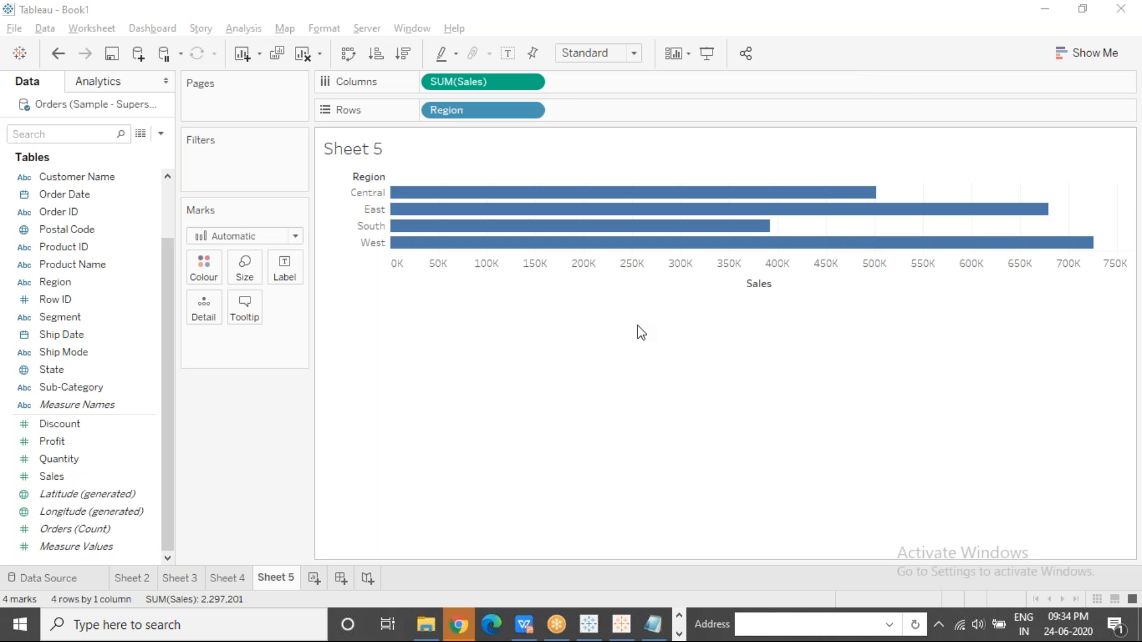
left_click(629, 284)
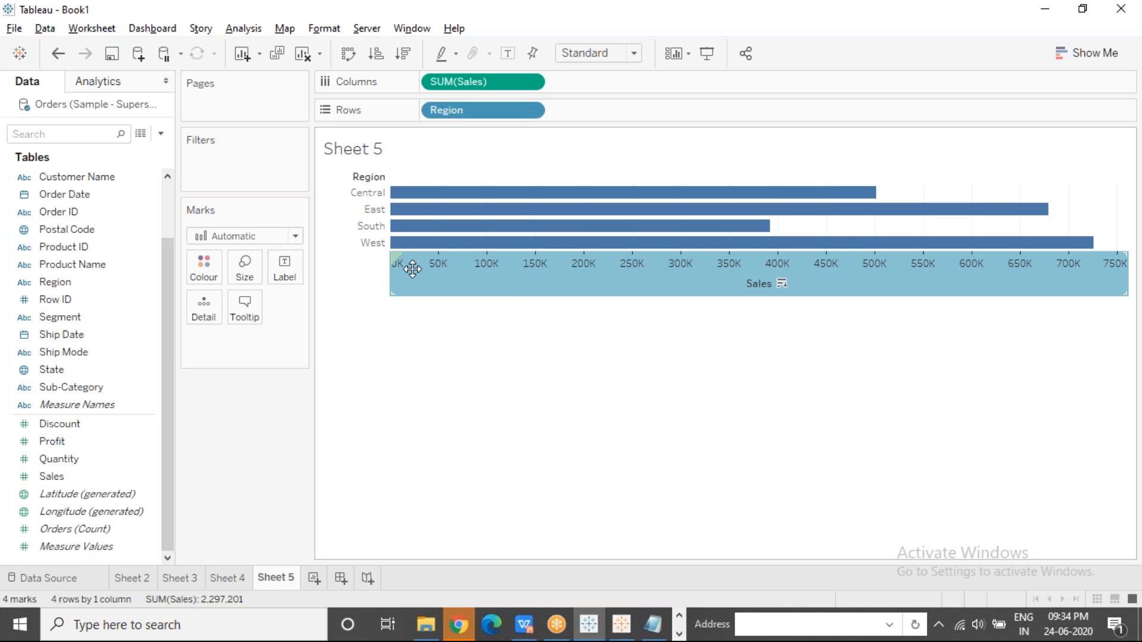
mouse_move(412, 270)
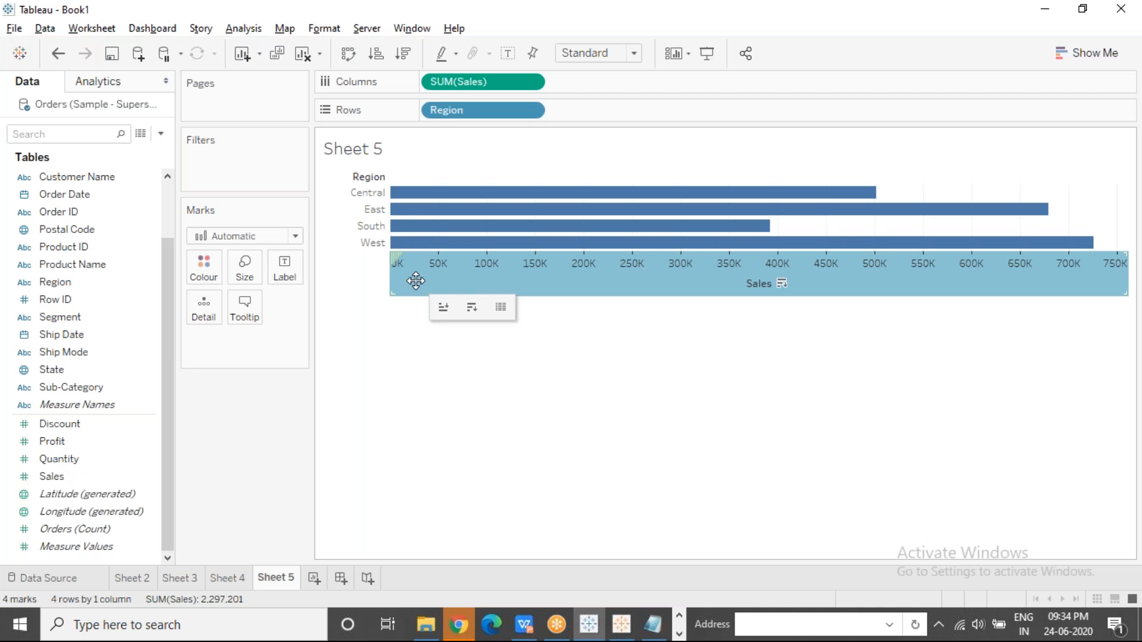
left_click(528, 391)
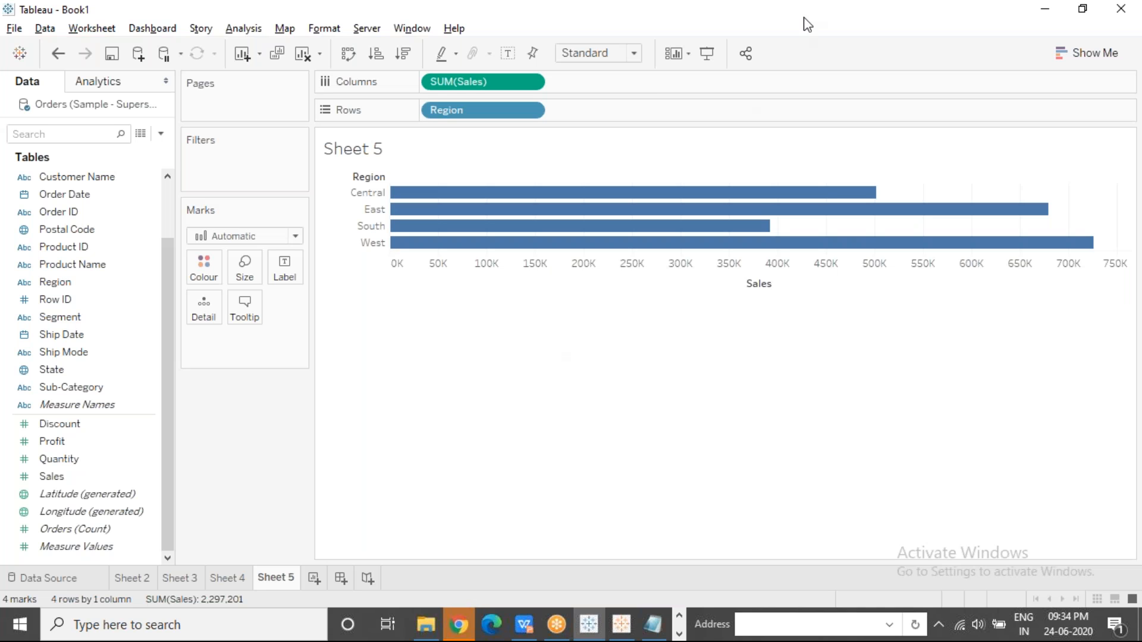
left_click(796, 30)
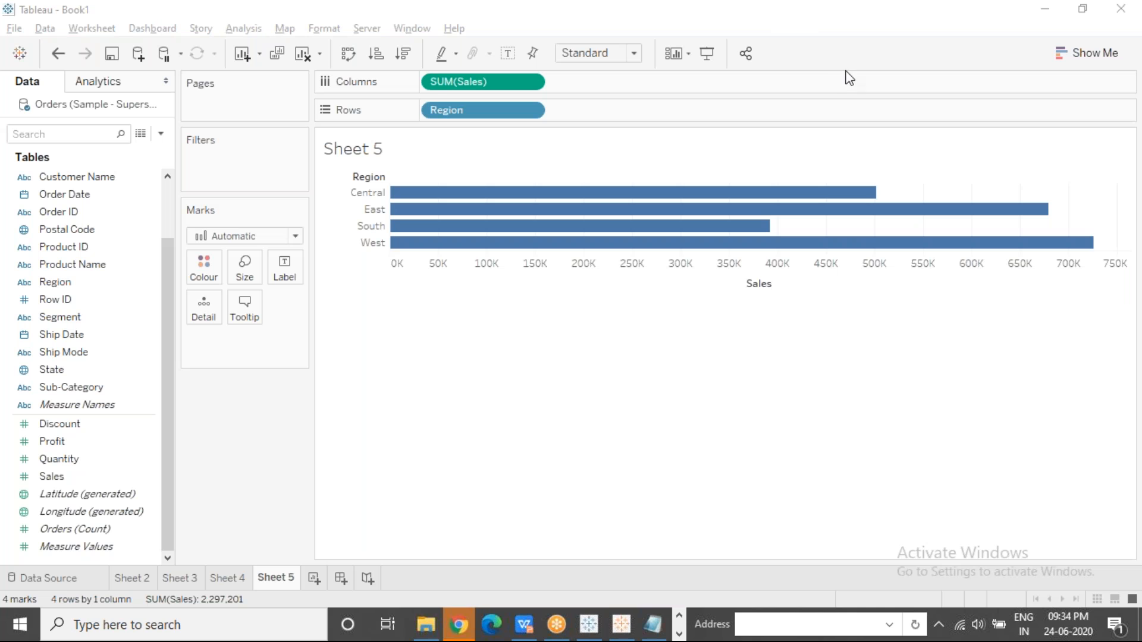
Give the Sales axis a fixed range starting at 380000 and close the axis settings.
left_click(655, 274)
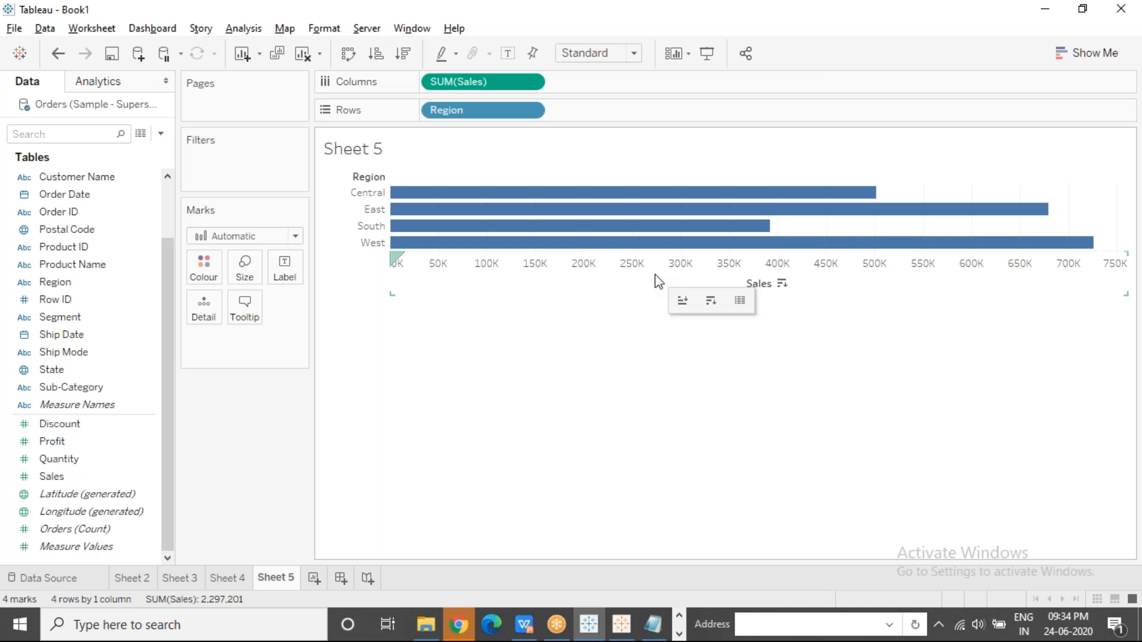
mouse_move(664, 275)
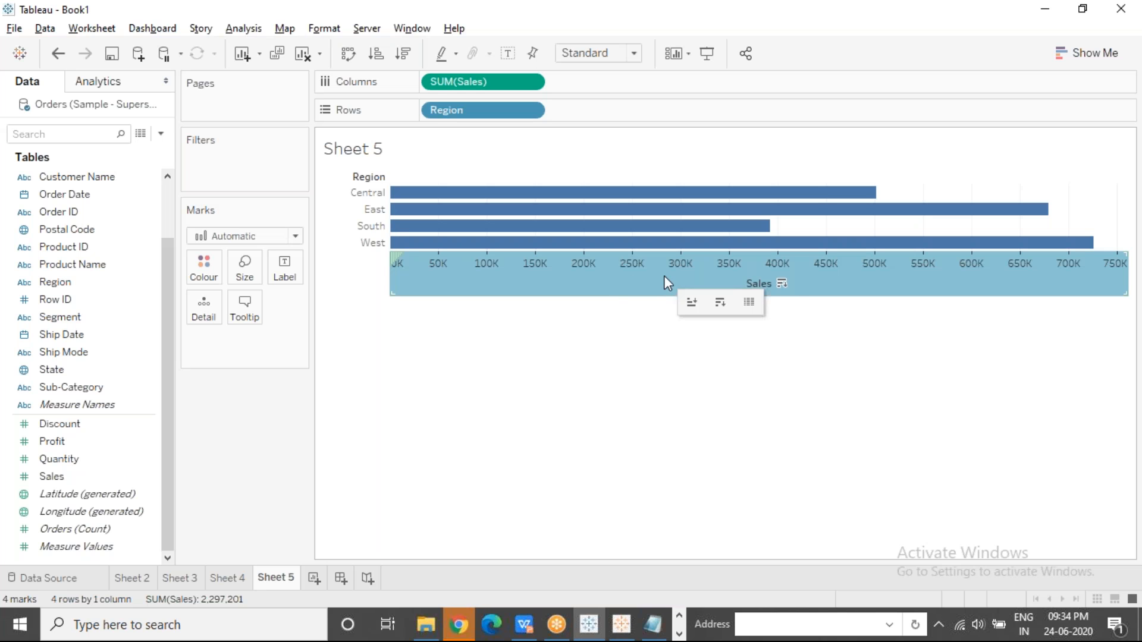
right_click(664, 276)
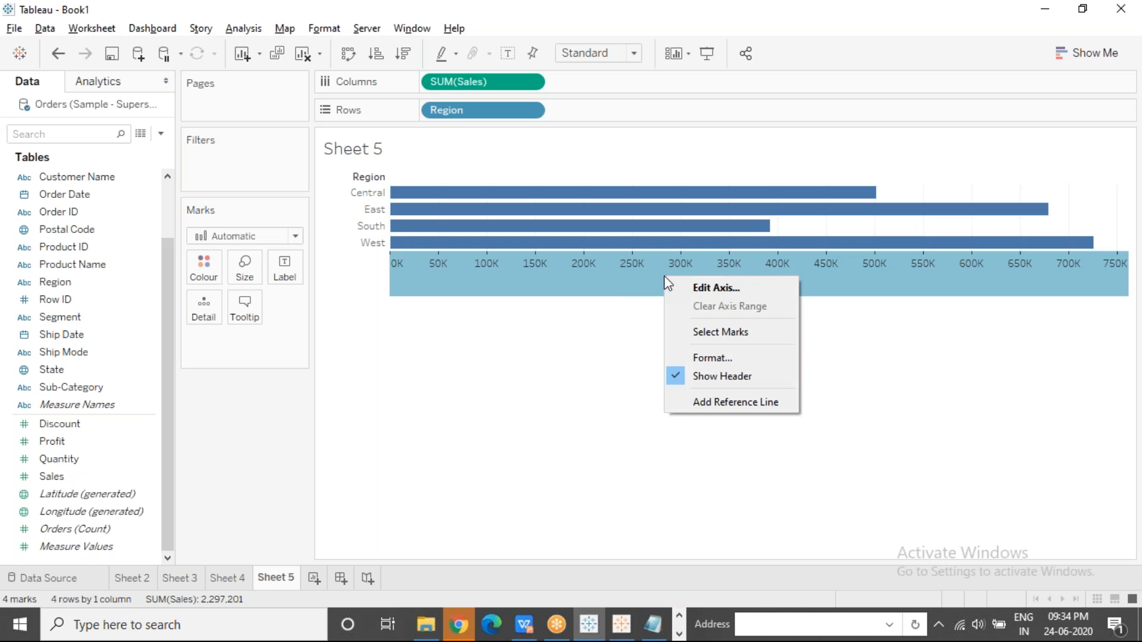
left_click(750, 291)
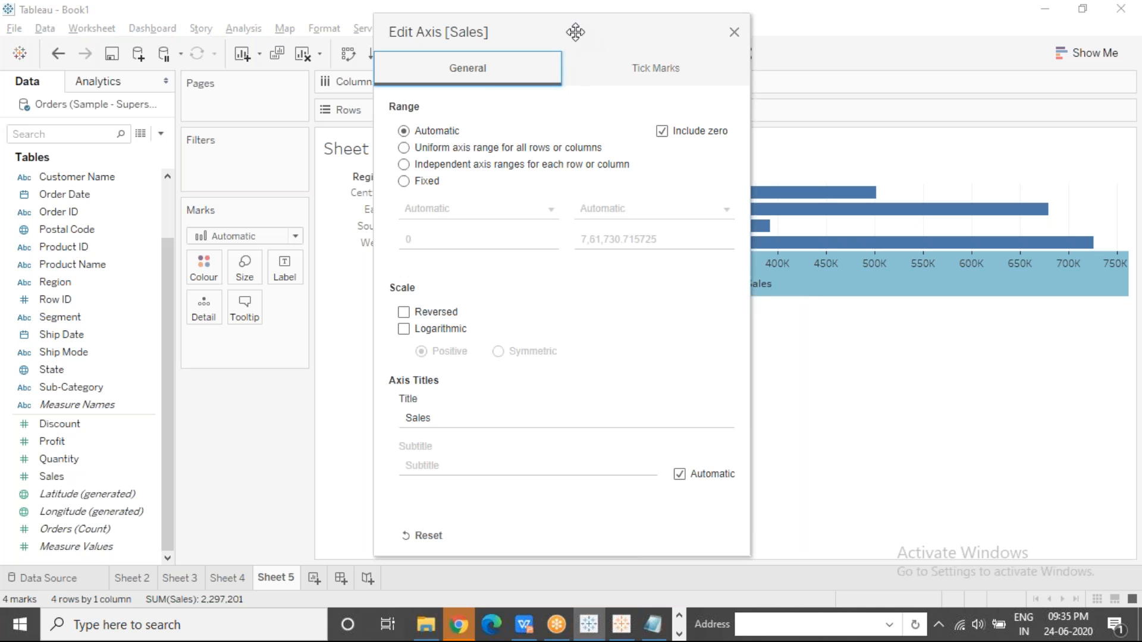
left_click(405, 181)
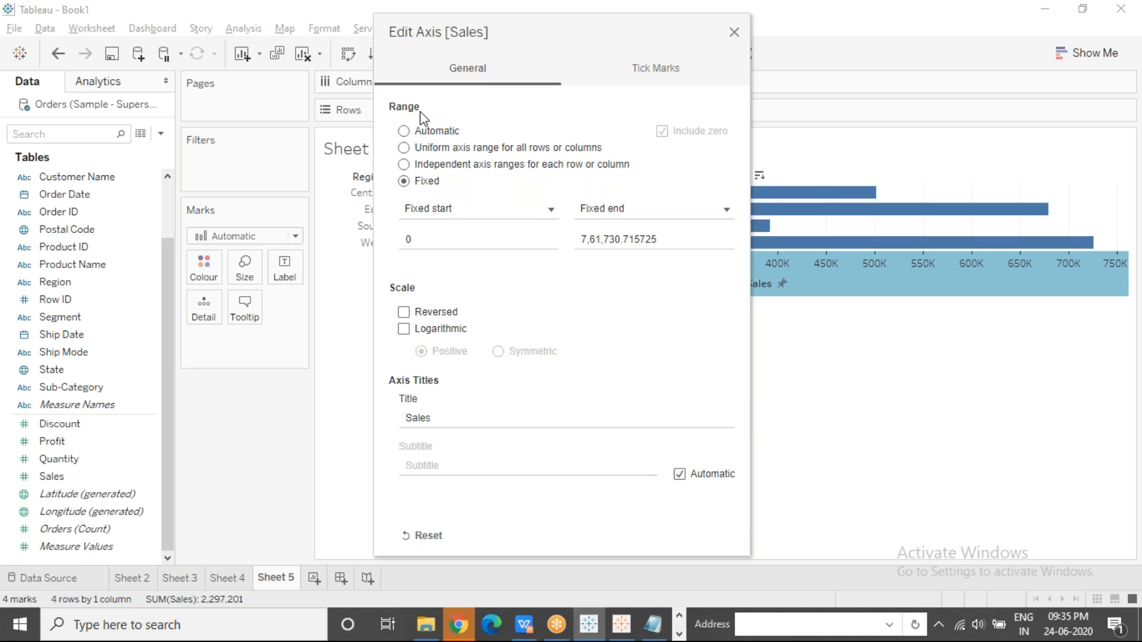
double_click(426, 244)
left_click_drag(426, 243, 405, 244)
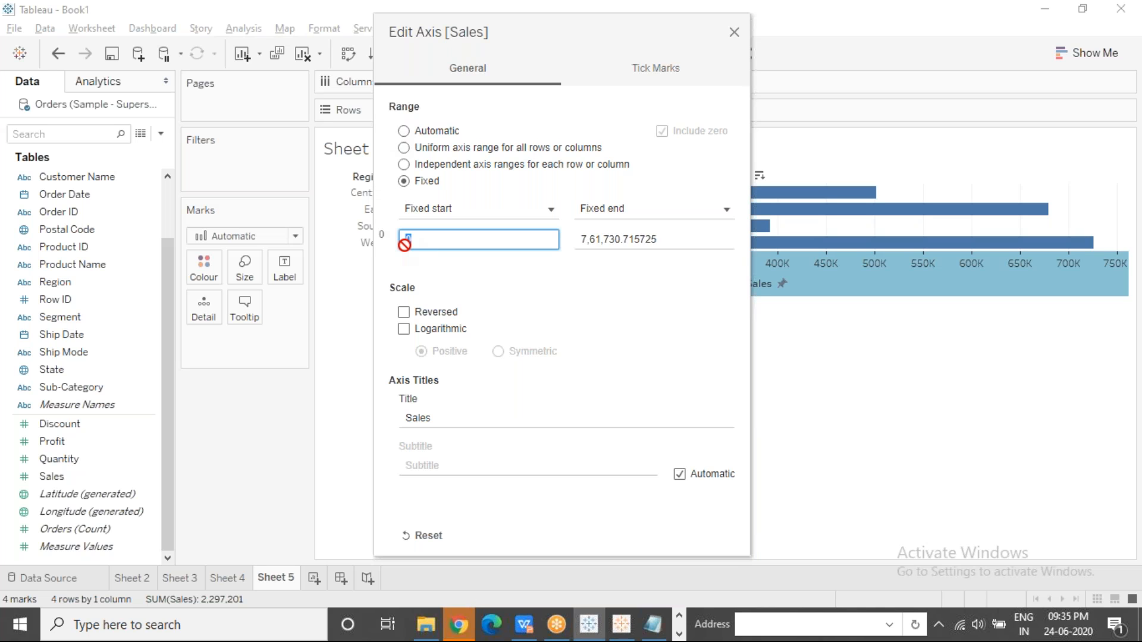
type("380000")
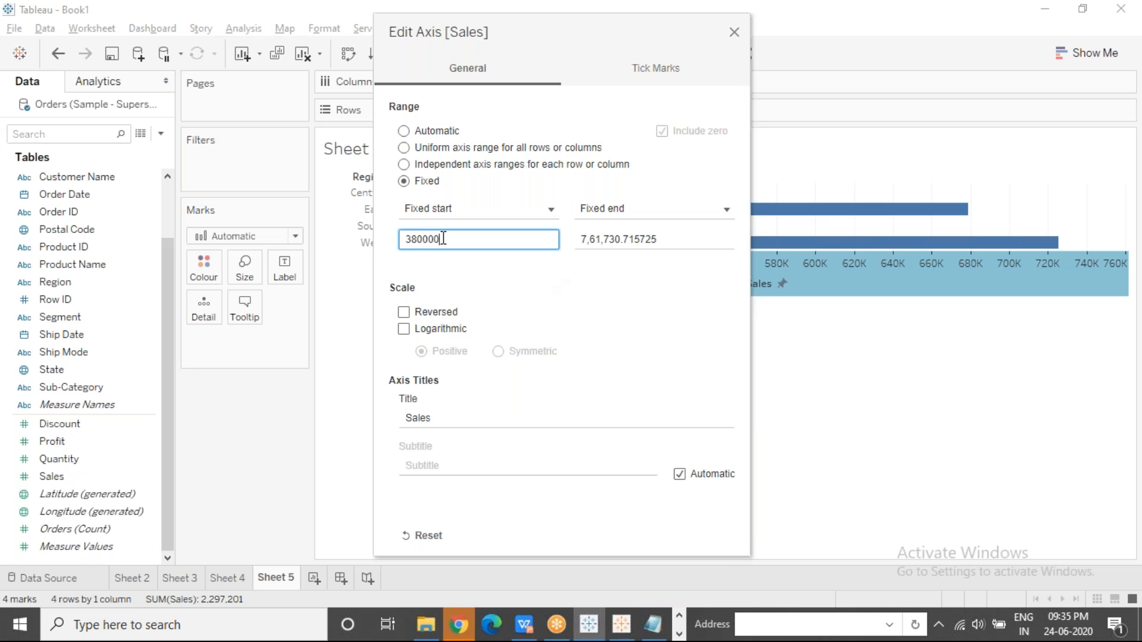
left_click_drag(440, 237, 394, 236)
left_click(451, 233)
left_click(735, 33)
left_click(583, 401)
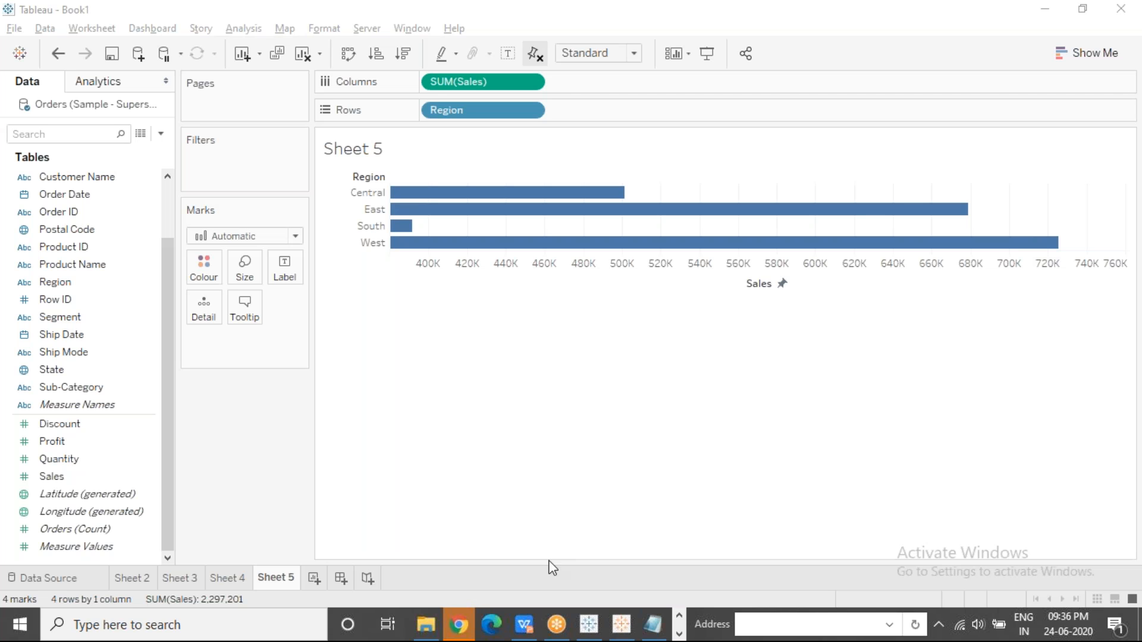
Open the Data VIsualization Principles.pptx presentation from the Tableau documents folder.
left_click(426, 625)
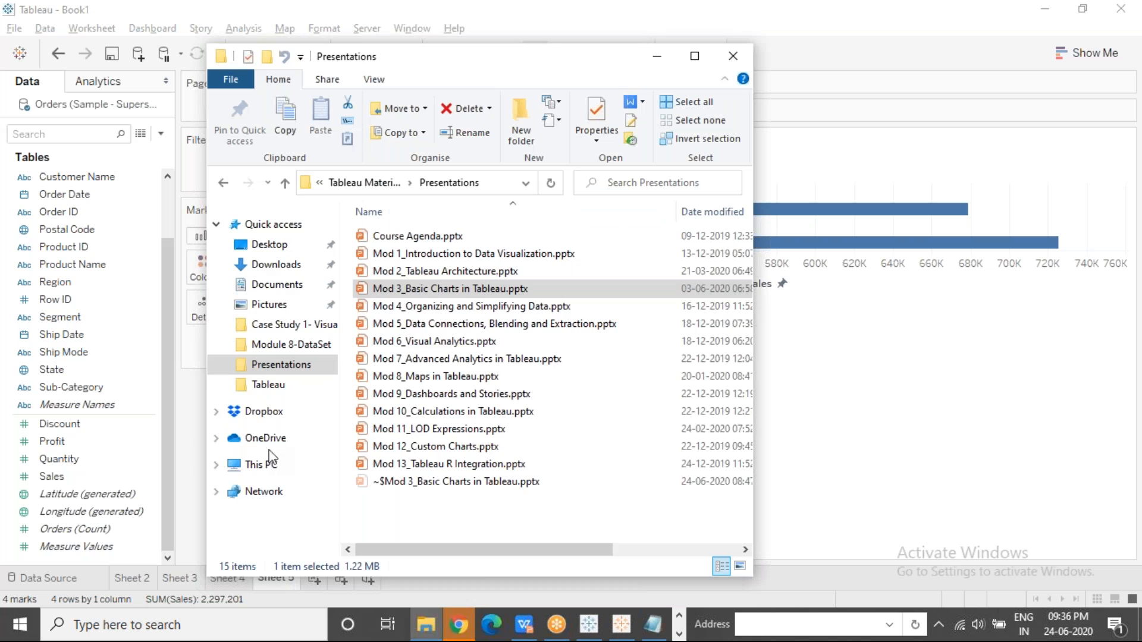
left_click(280, 389)
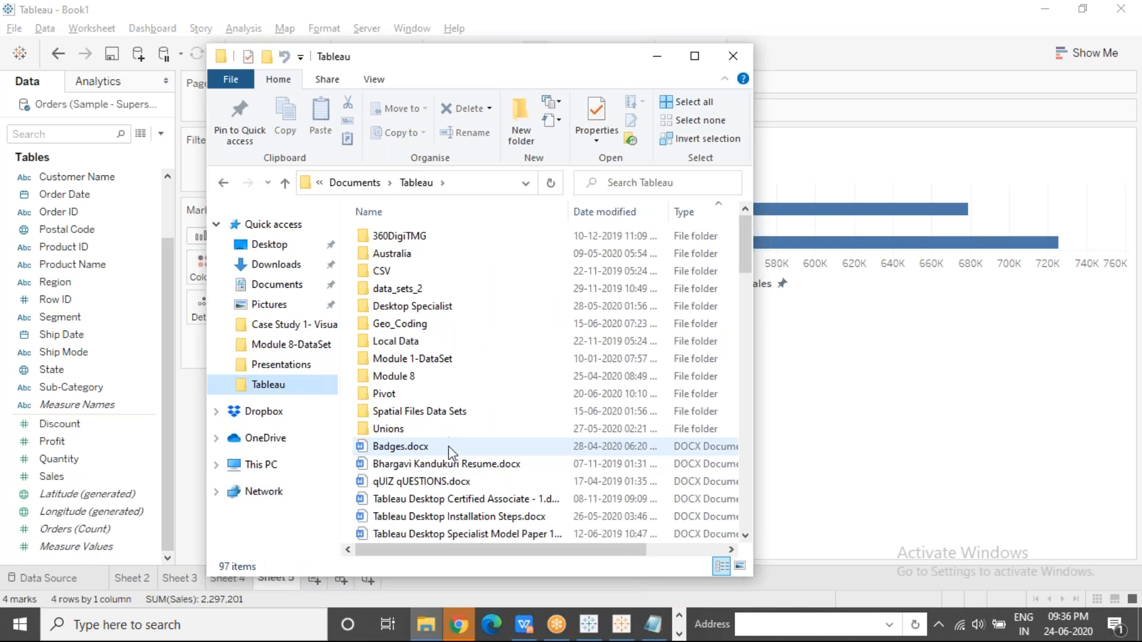
left_click(449, 468)
key("d")
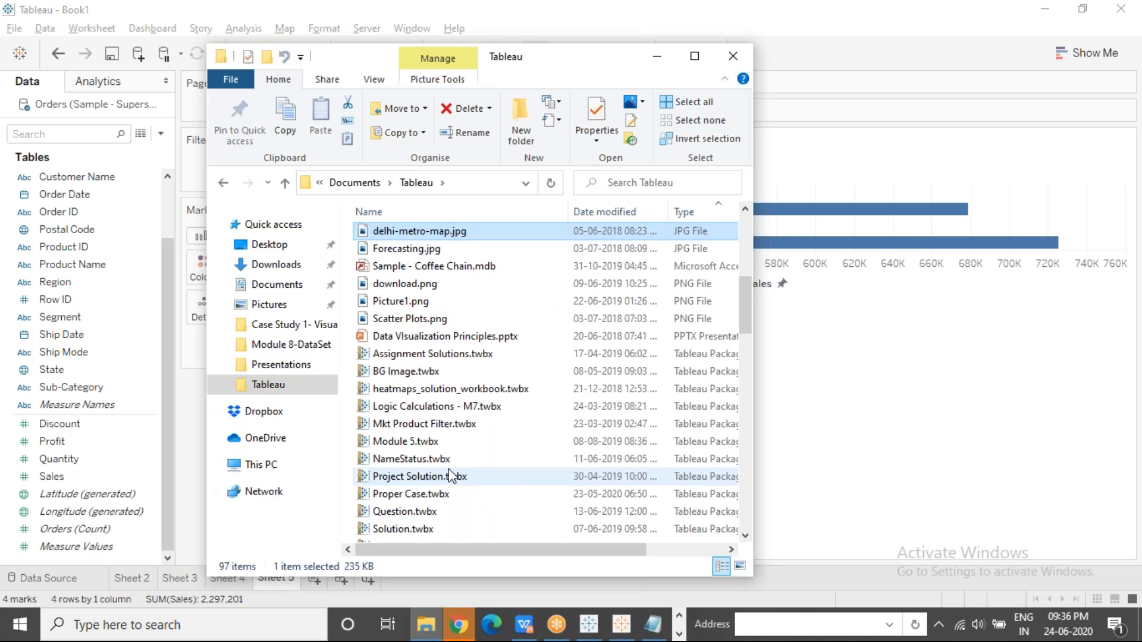
key("d")
key("d")
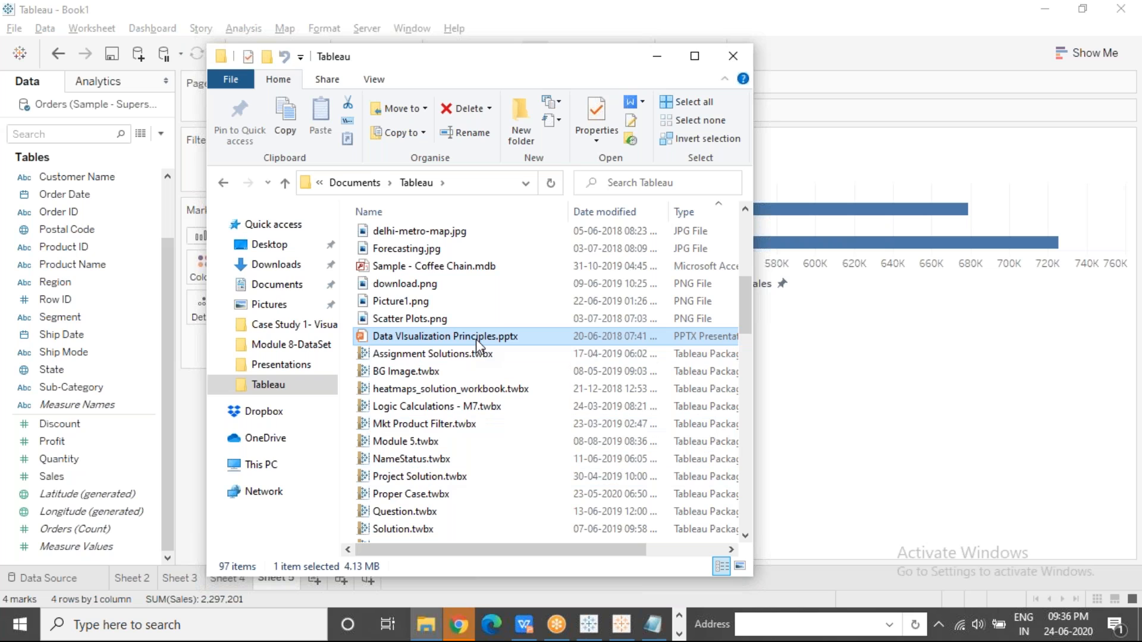
double_click(476, 336)
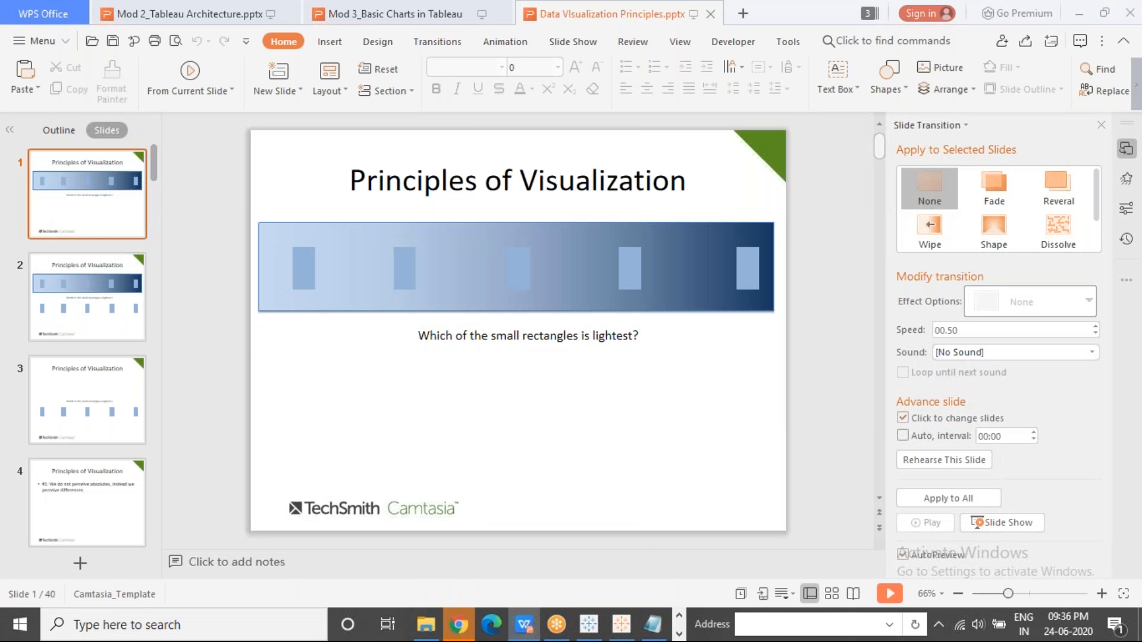
Browse the Principles of Visualization slides through to the Lie Factor and frog chart examples.
left_click(115, 316)
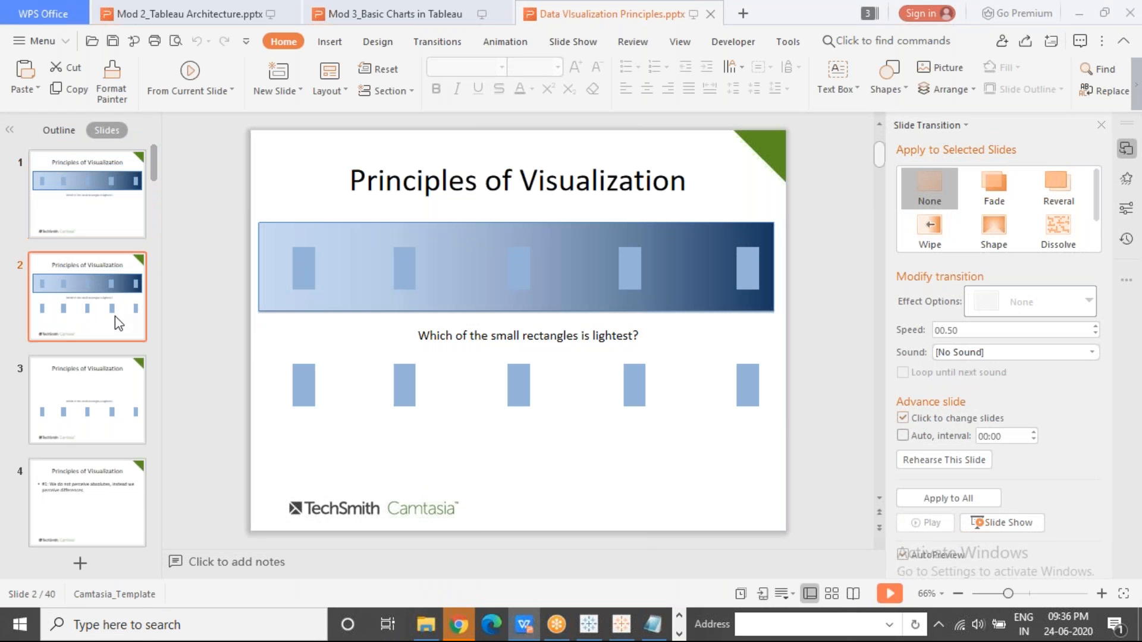
left_click(107, 401)
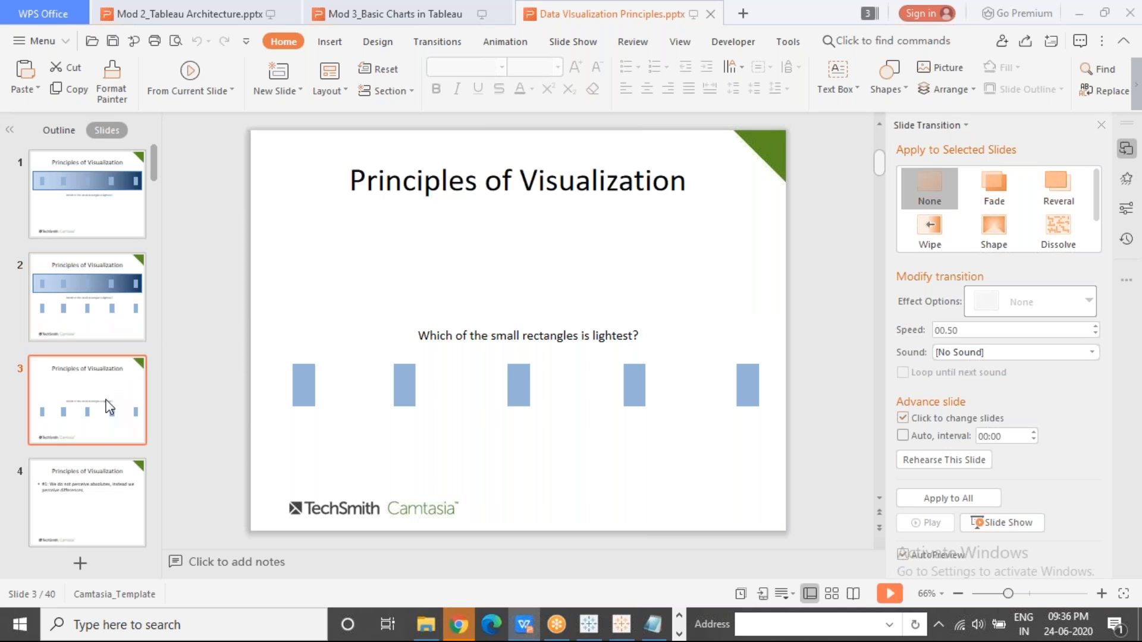
scroll(152, 378, "down", 8)
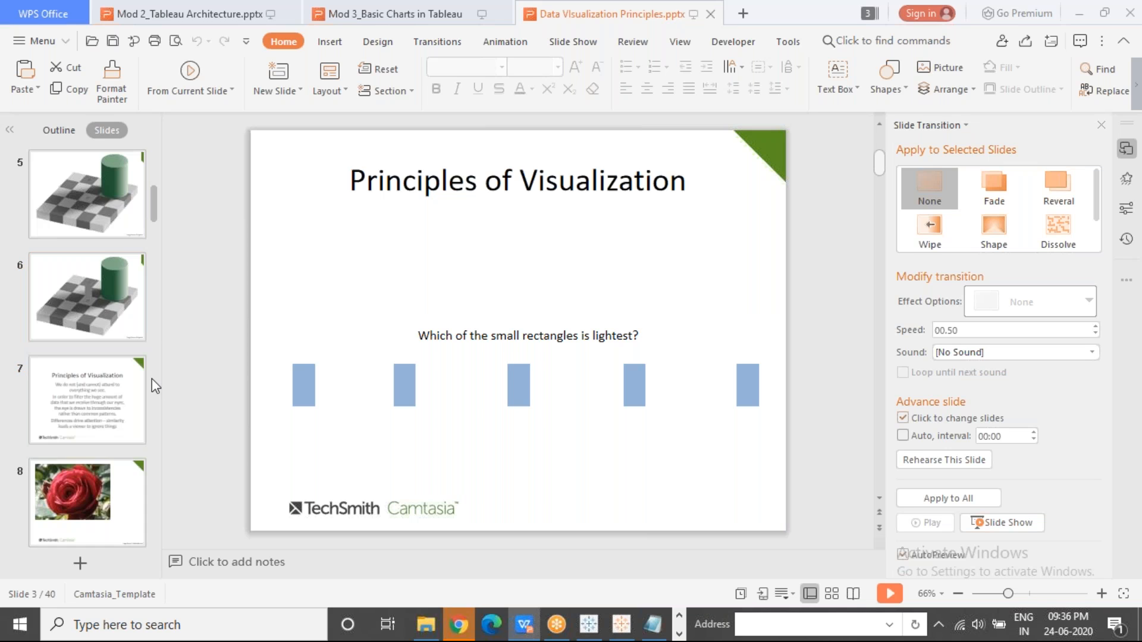
scroll(151, 378, "down", 8)
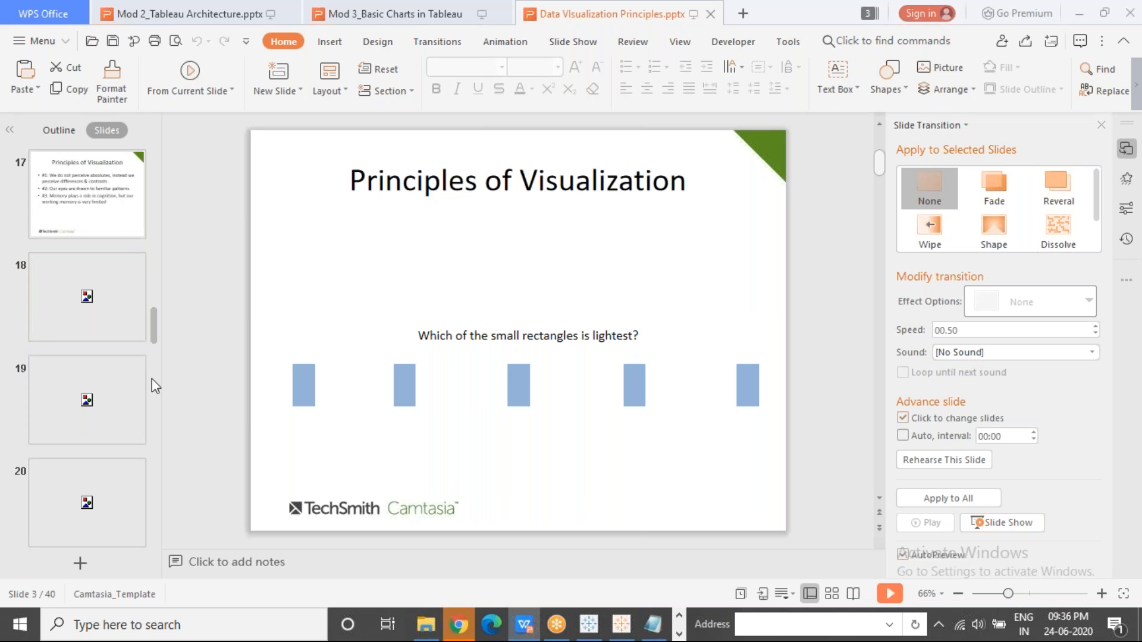
scroll(151, 378, "down", 4)
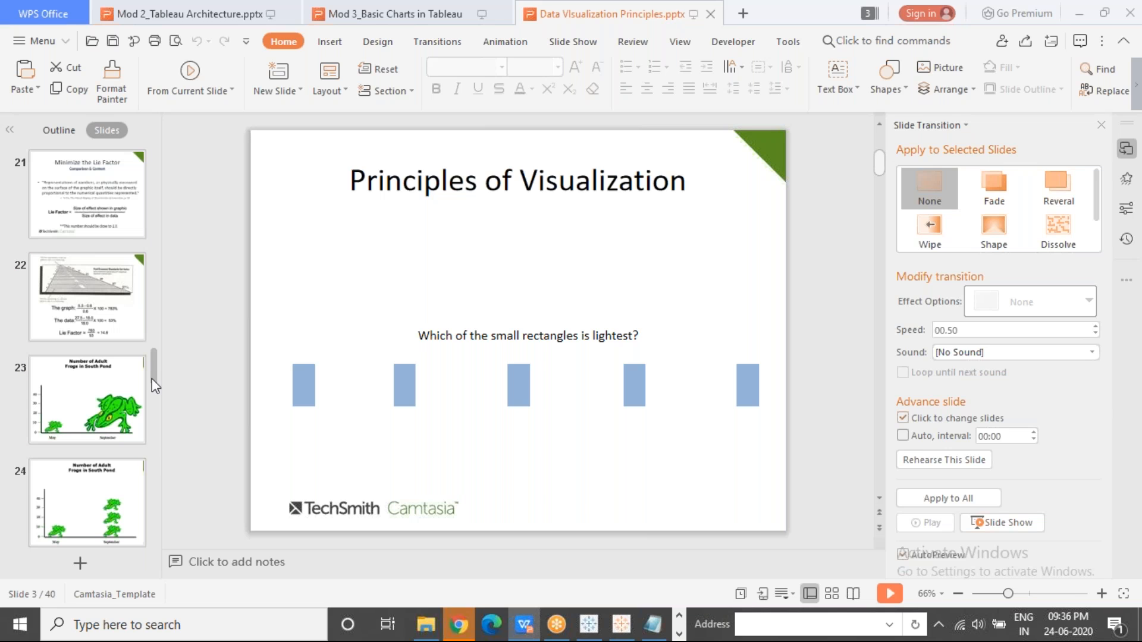
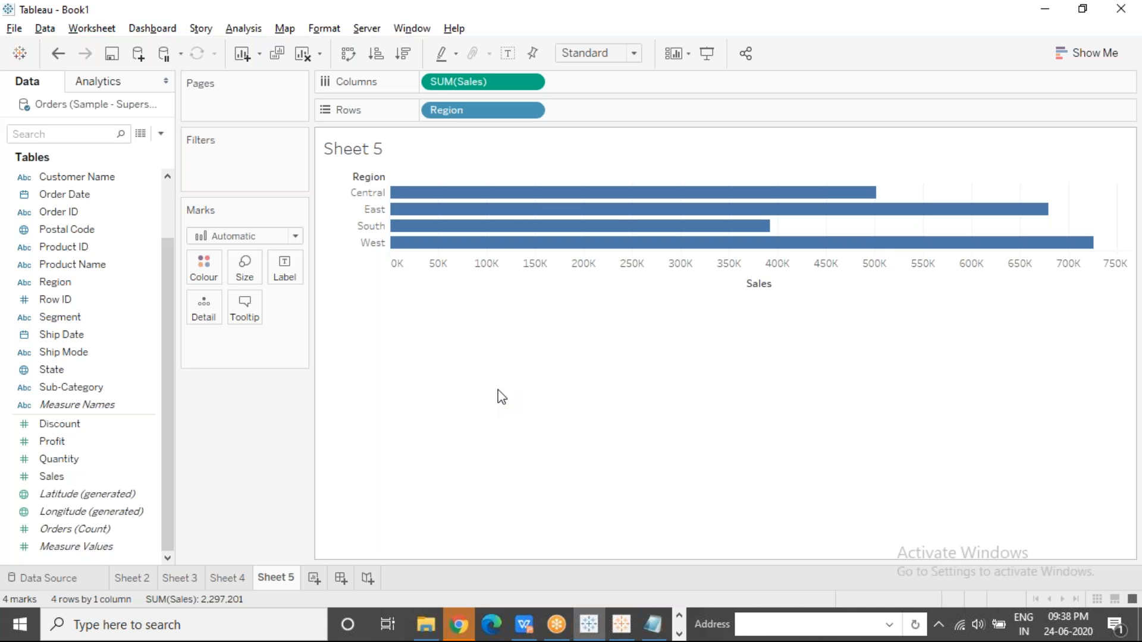
Create a new worksheet with a horizontal bar chart of Profit by Sub-Category.
mouse_move(510, 232)
left_click(311, 576)
left_click(99, 389)
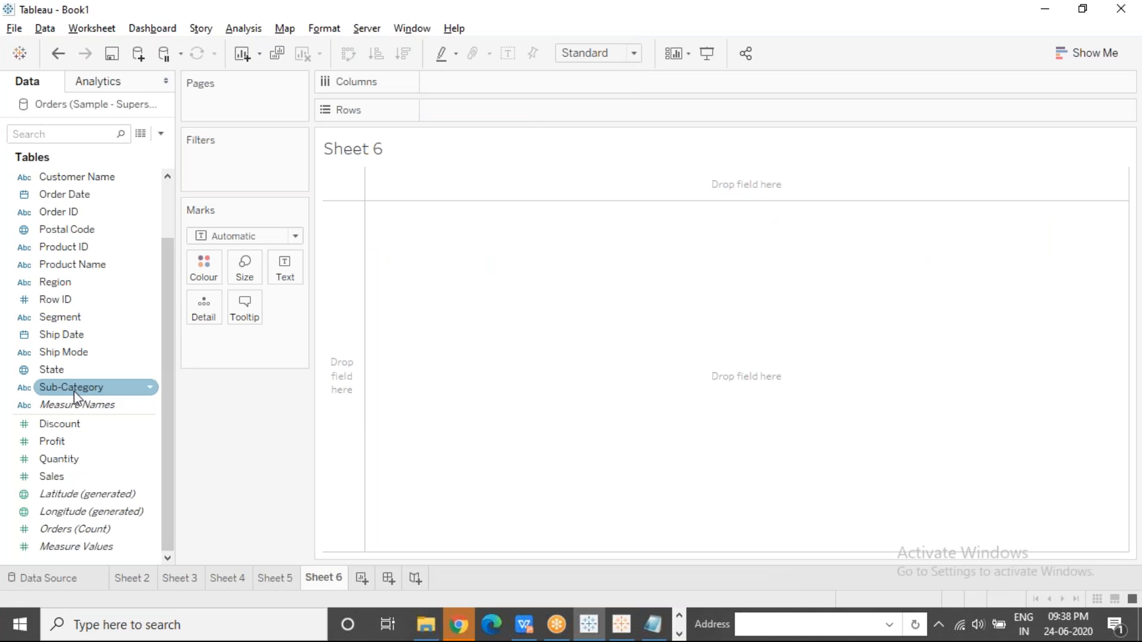
left_click_drag(74, 391, 472, 107)
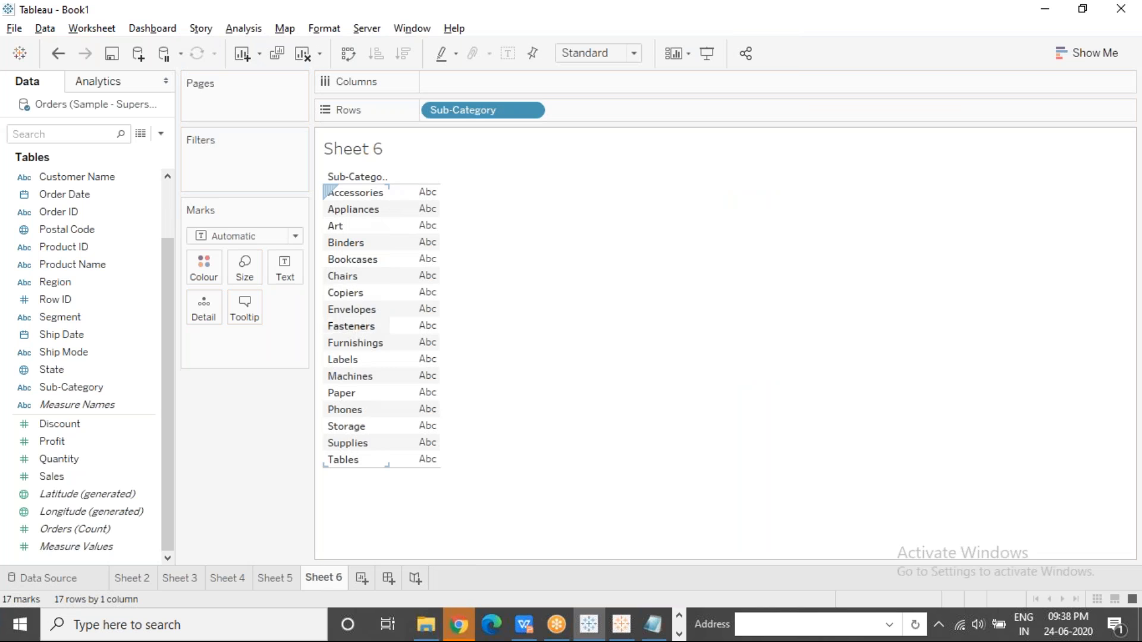
left_click(88, 431)
left_click_drag(90, 440, 455, 77)
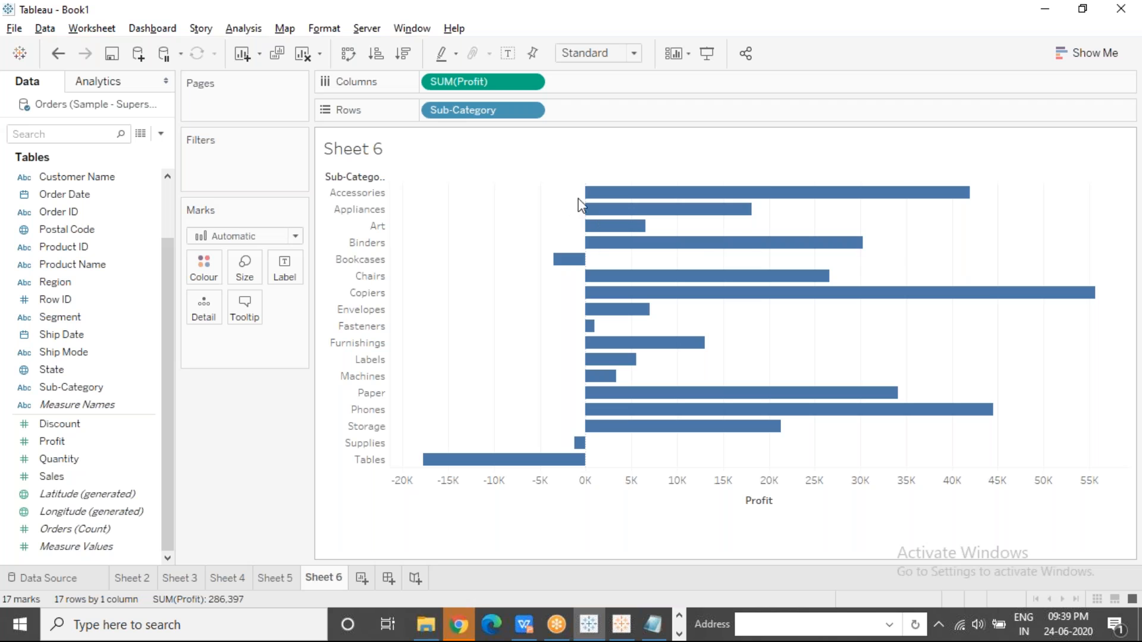
Inspect the Art bar's profit and review the available mark types without changing the current one.
left_click(621, 198)
left_click(618, 210)
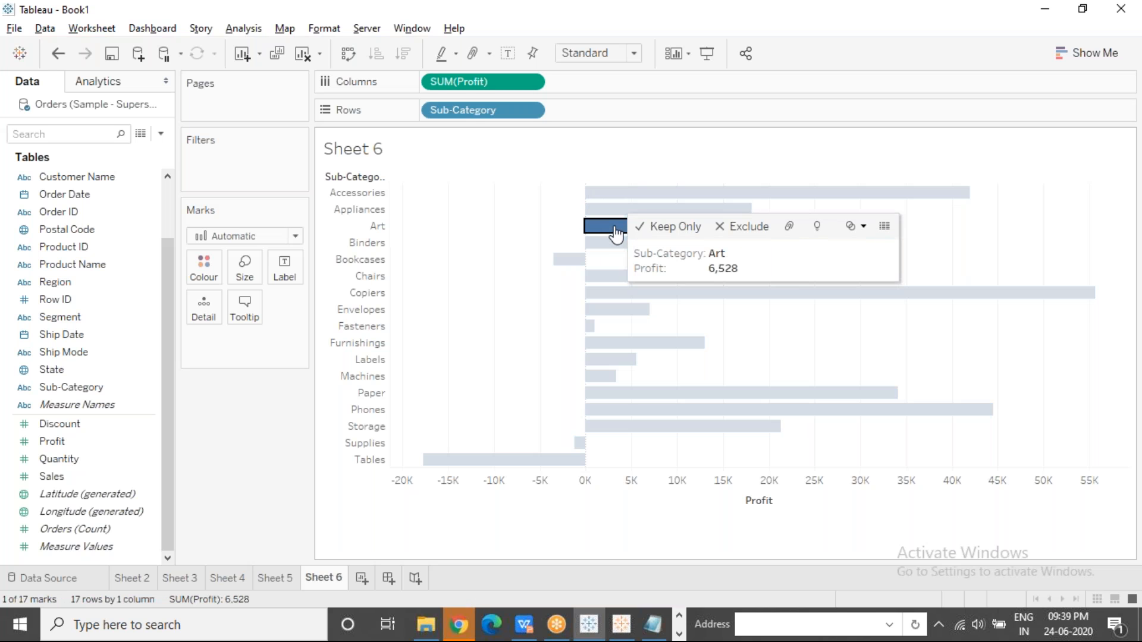
left_click(447, 273)
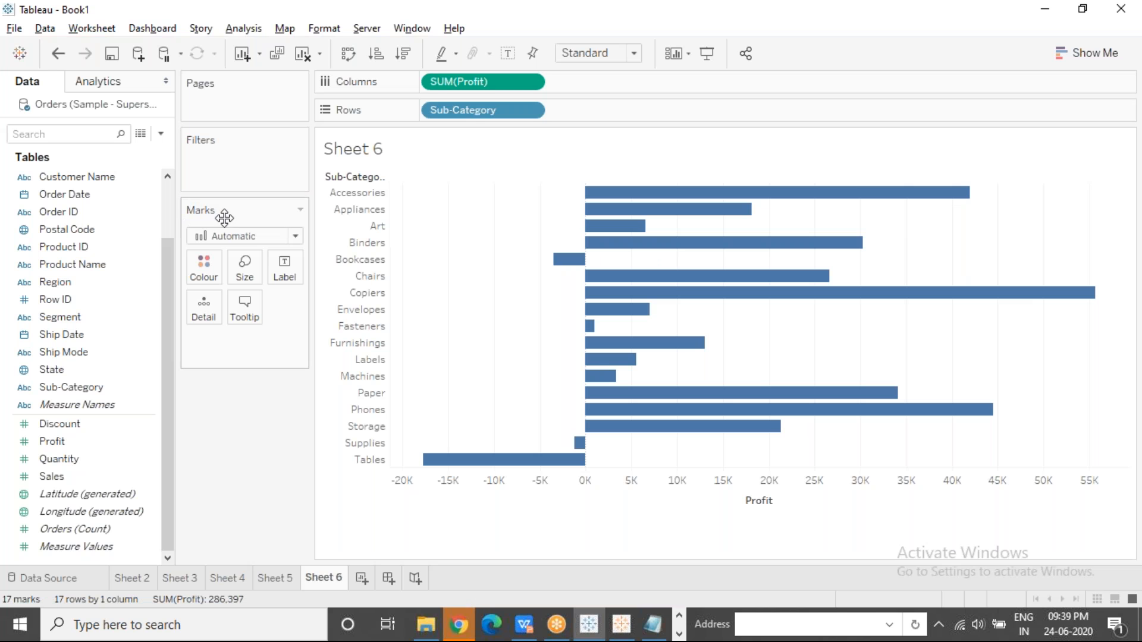
left_click(255, 240)
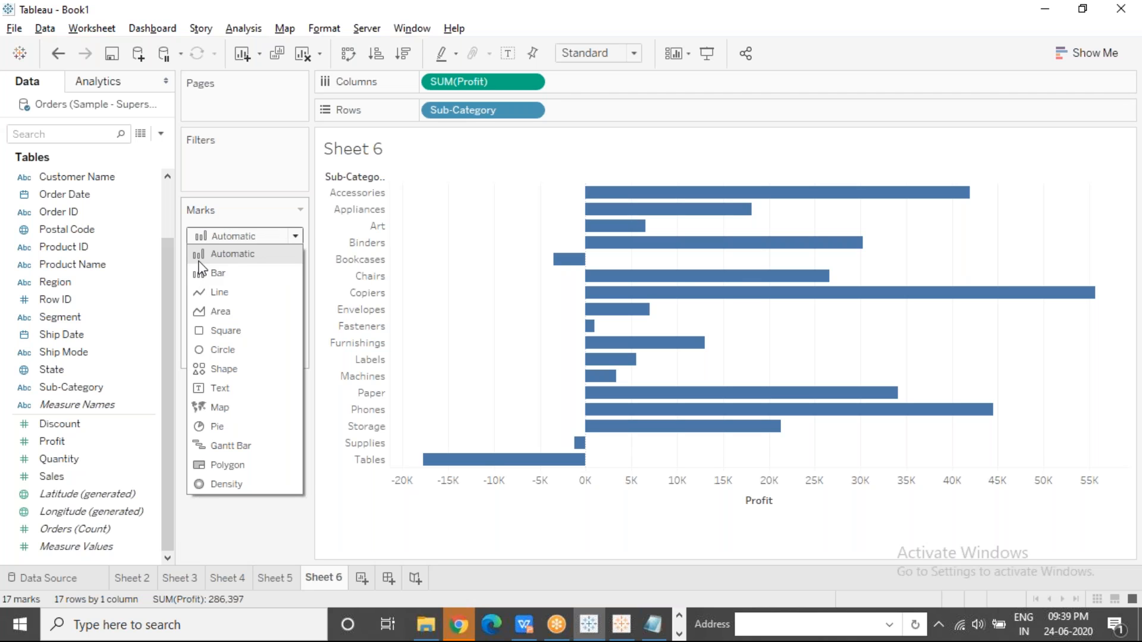
left_click(471, 250)
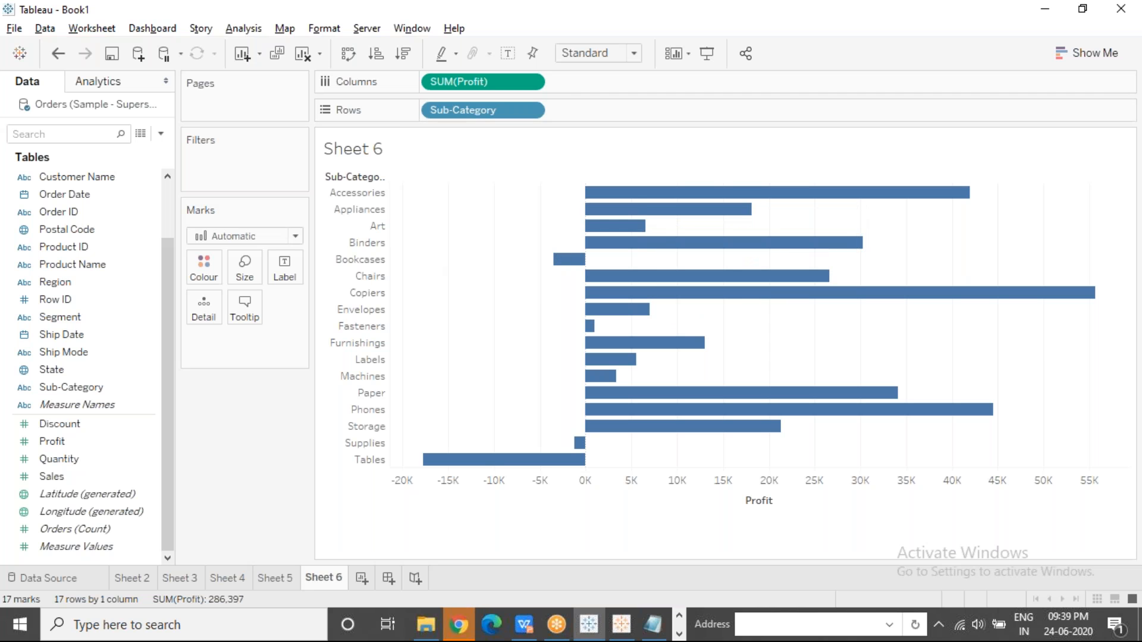
Swap the rows and columns to make the bars vertical and group the sub-categories by Category.
left_click(349, 55)
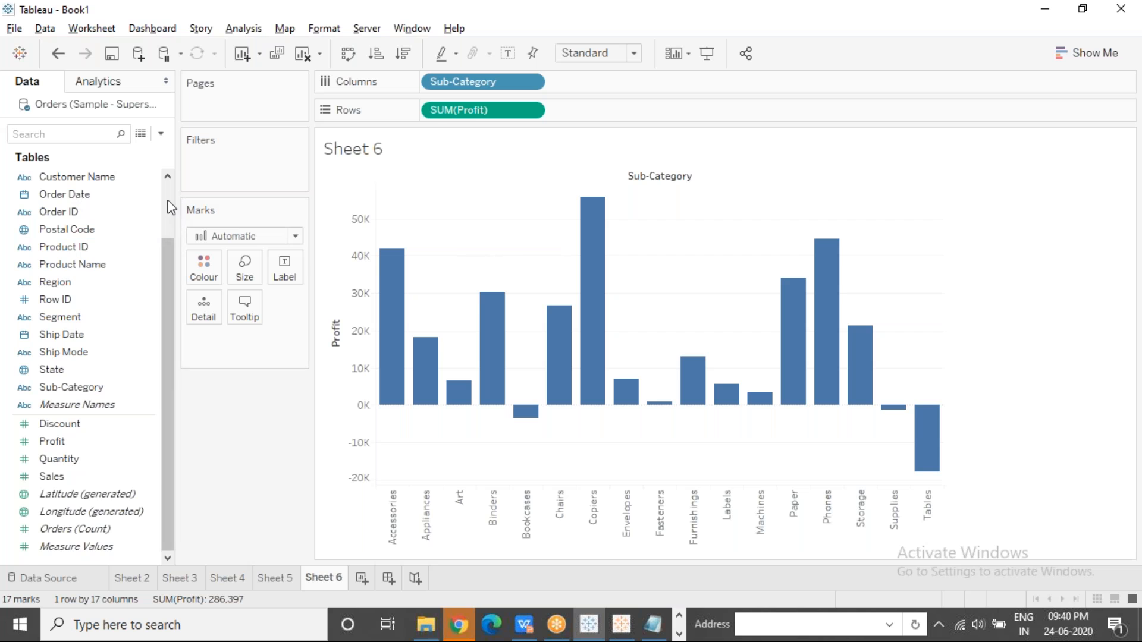
scroll(170, 206, "up", 2)
mouse_move(76, 176)
left_mouse_down()
mouse_move(386, 80)
mouse_move(424, 81)
left_mouse_up()
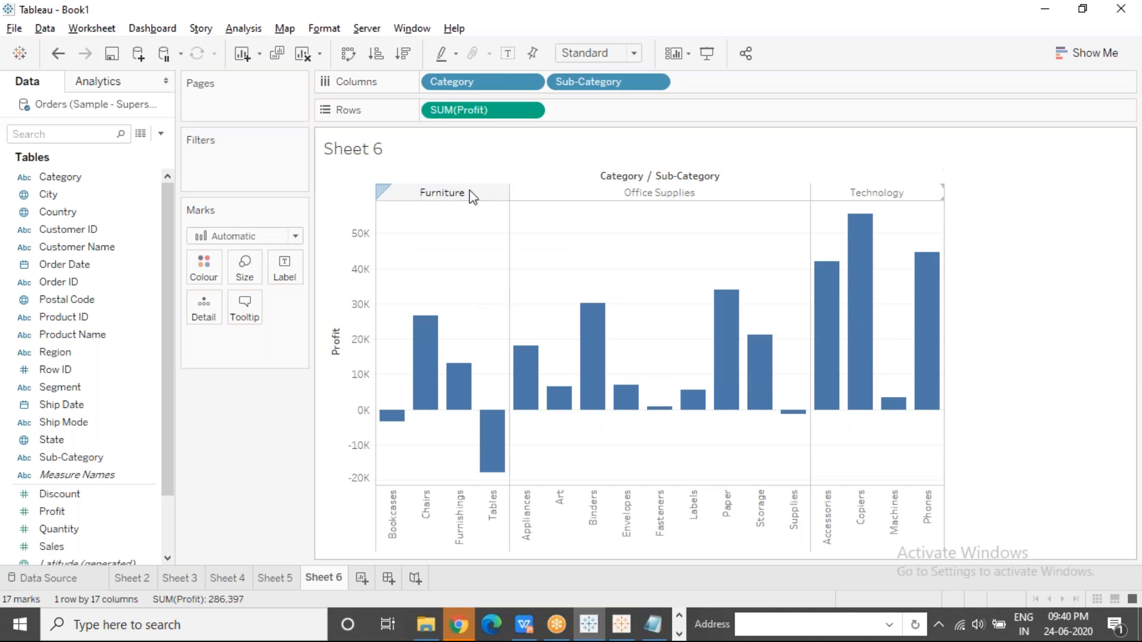
Colour the bars by Category and remove the Category grouping from the columns.
left_click_drag(83, 177, 203, 265)
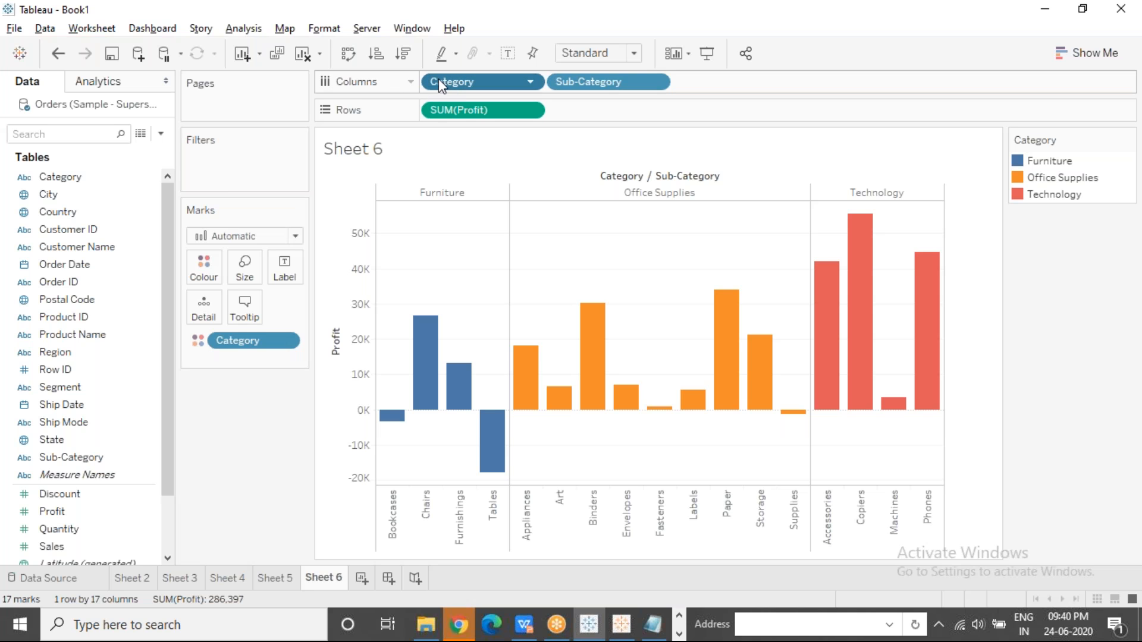
left_click_drag(438, 78, 313, 167)
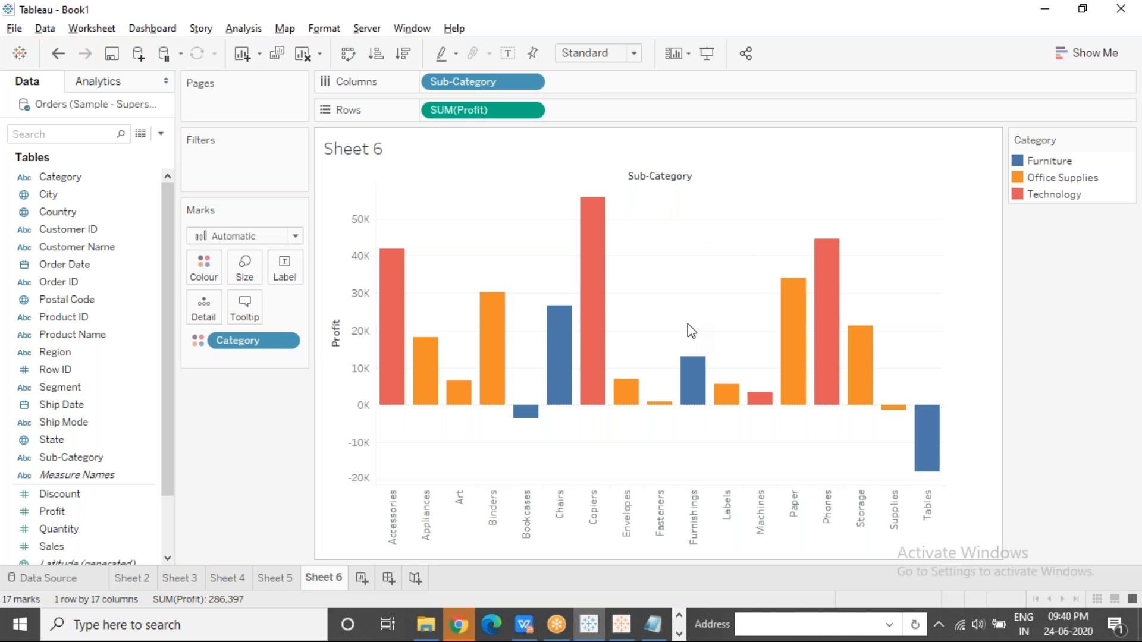
mouse_move(602, 262)
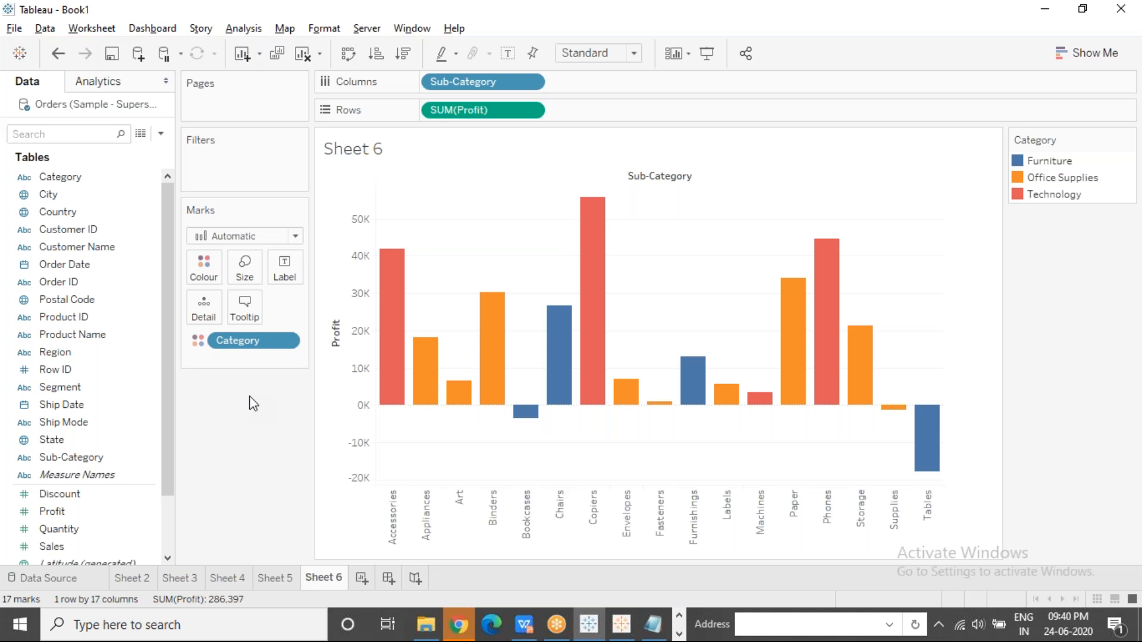
mouse_move(393, 281)
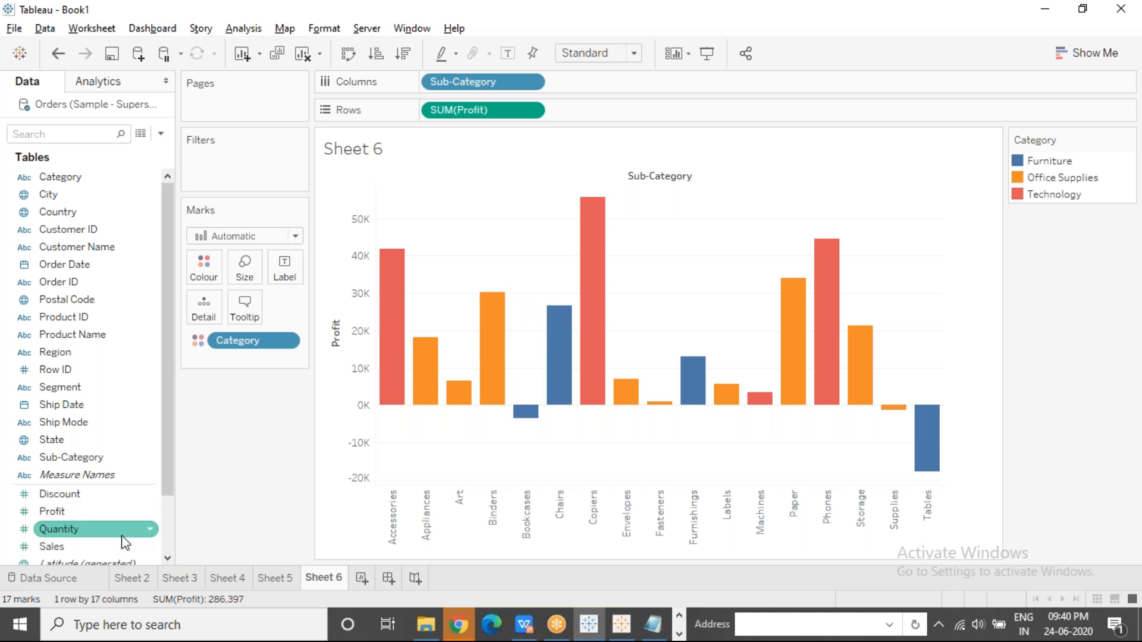
Size the bars by Sales and compare the profit and sales details of individual sub-category bars.
left_click_drag(98, 547, 241, 277)
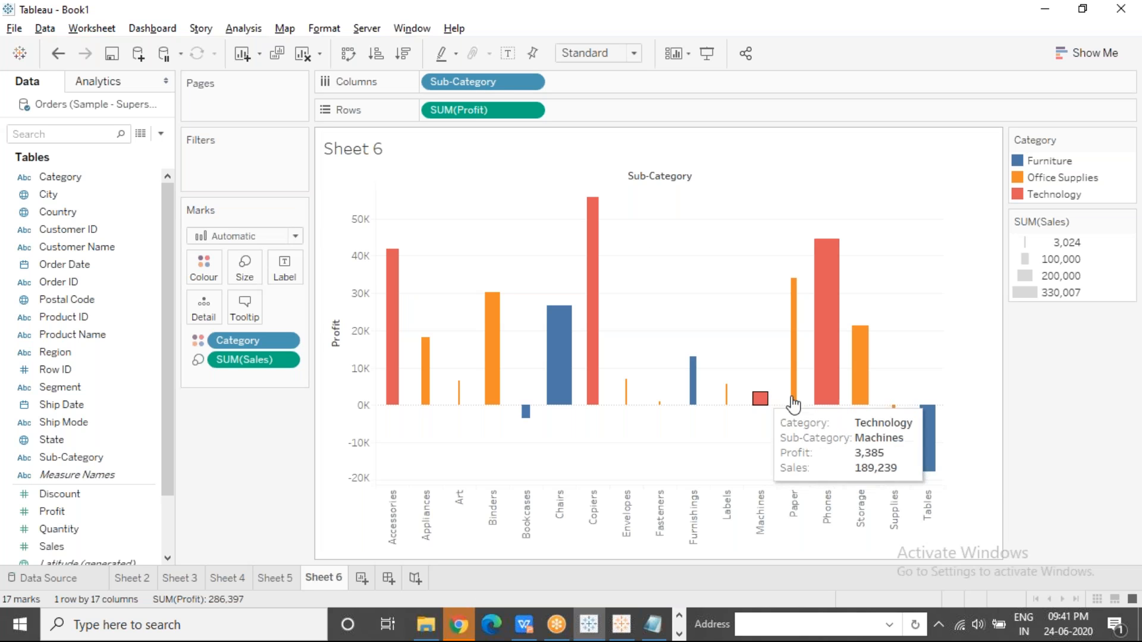
mouse_move(824, 410)
mouse_move(658, 408)
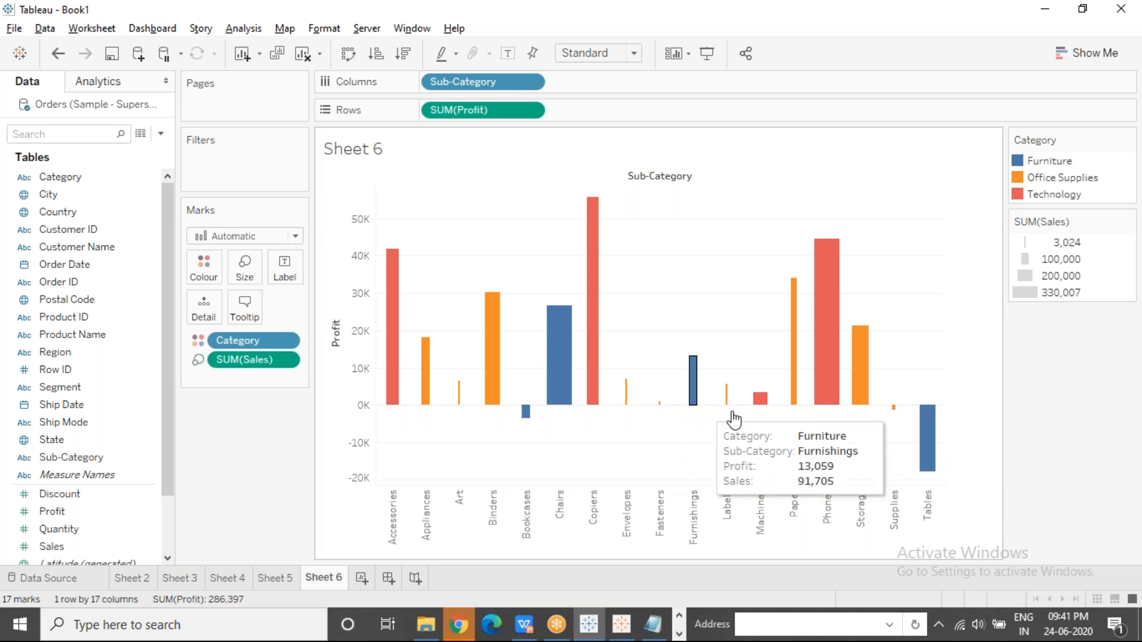
mouse_move(459, 404)
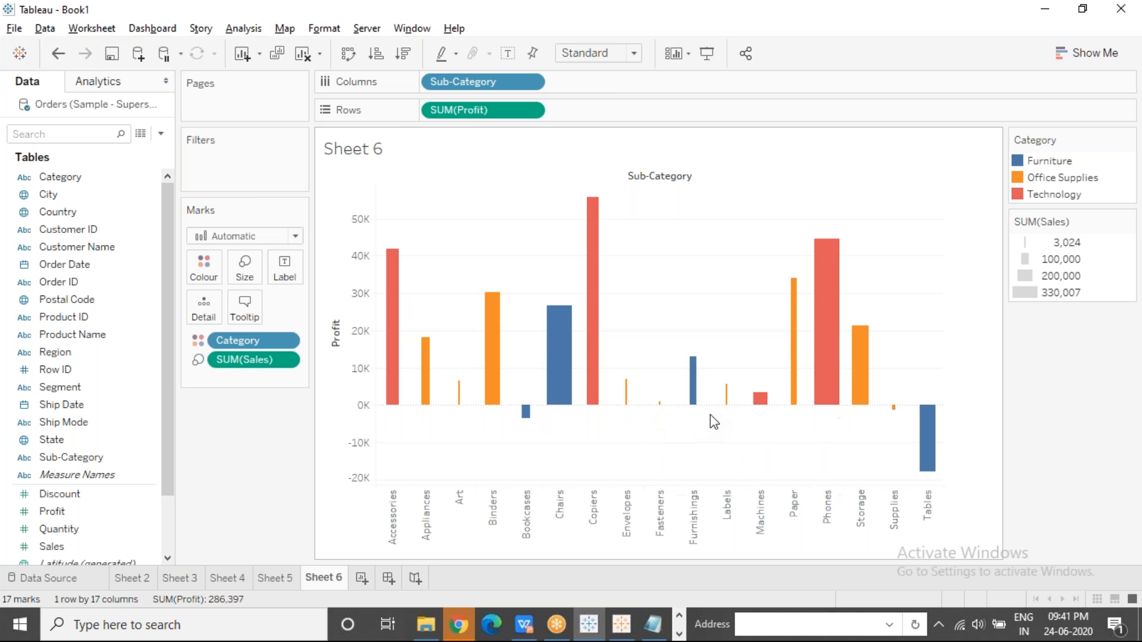
Remove the Sales sizing from the bars so they all have the same width.
mouse_move(721, 411)
mouse_move(930, 431)
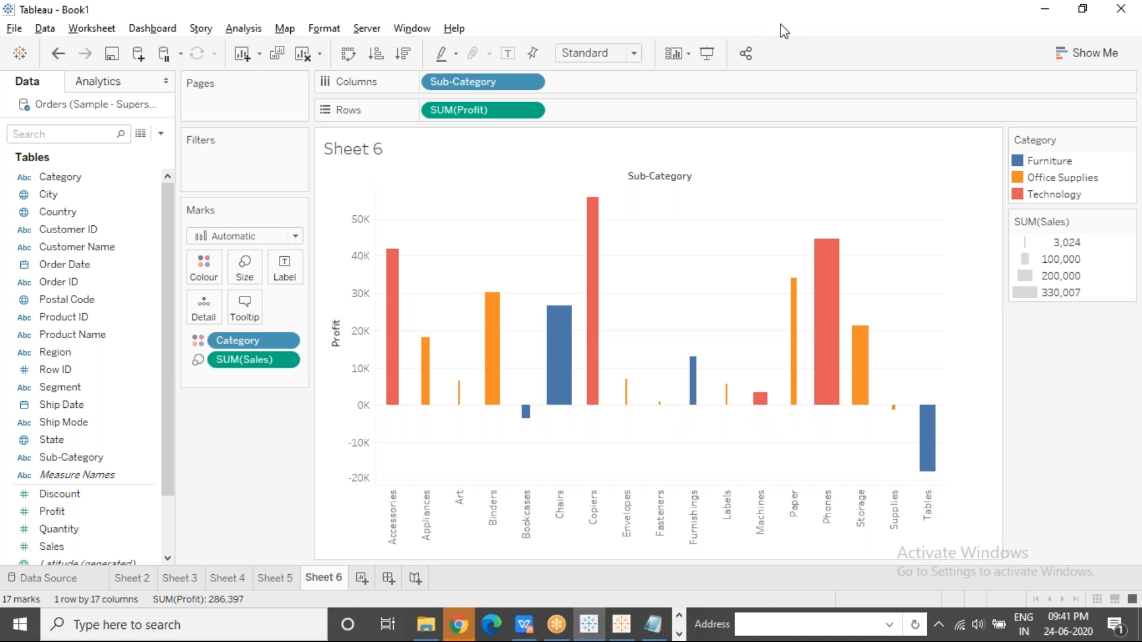
left_click(794, 31)
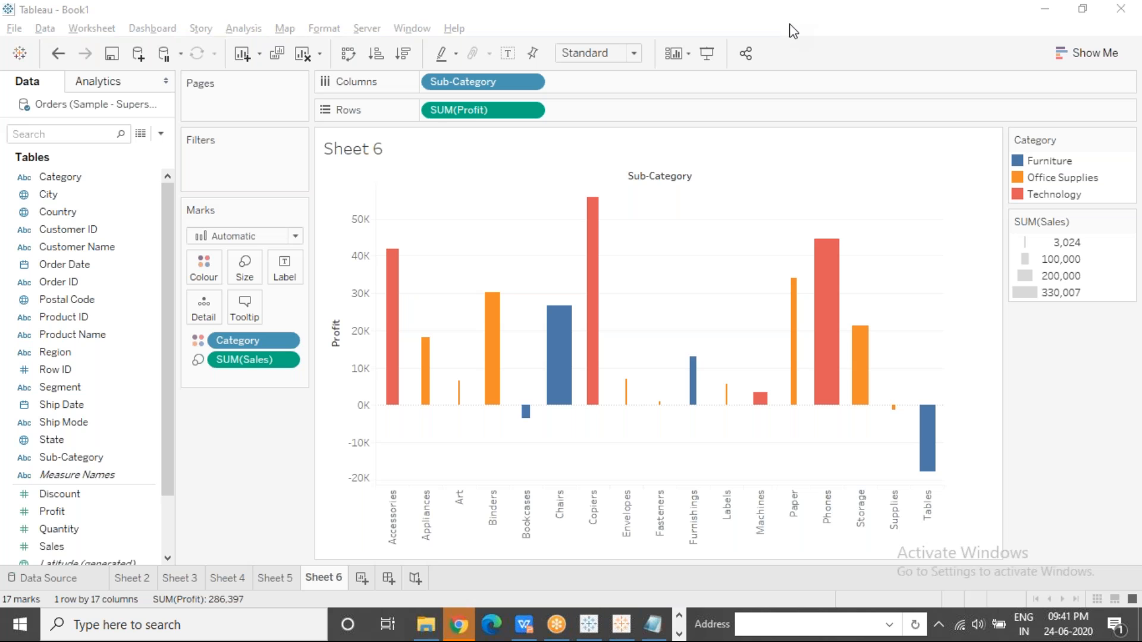
left_click(696, 283)
left_click(843, 69)
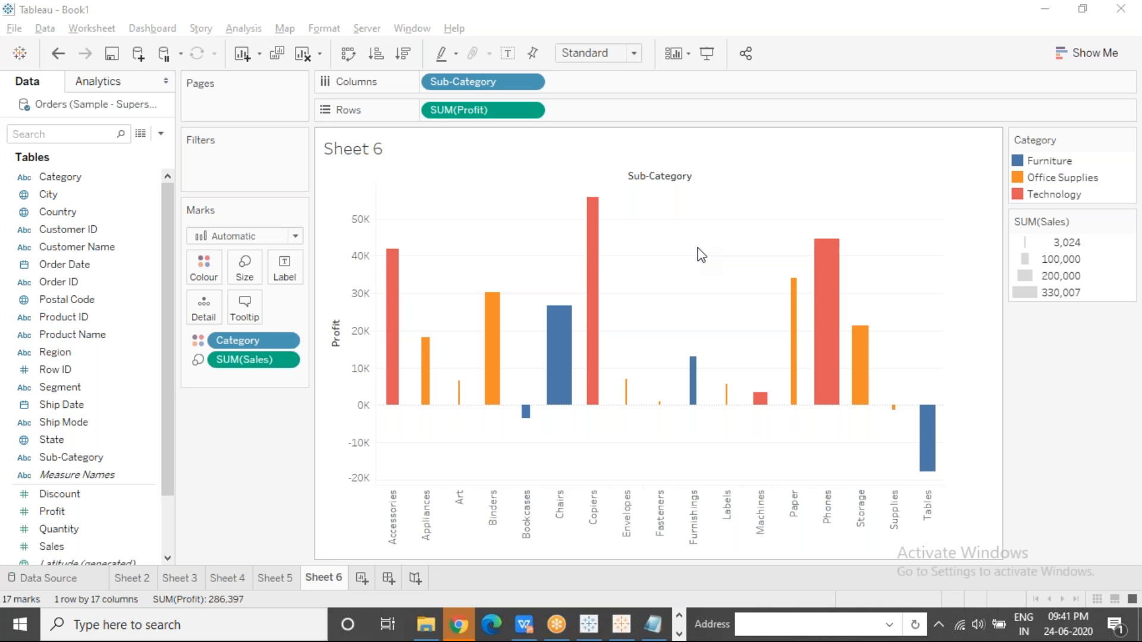
left_click_drag(245, 359, 447, 401)
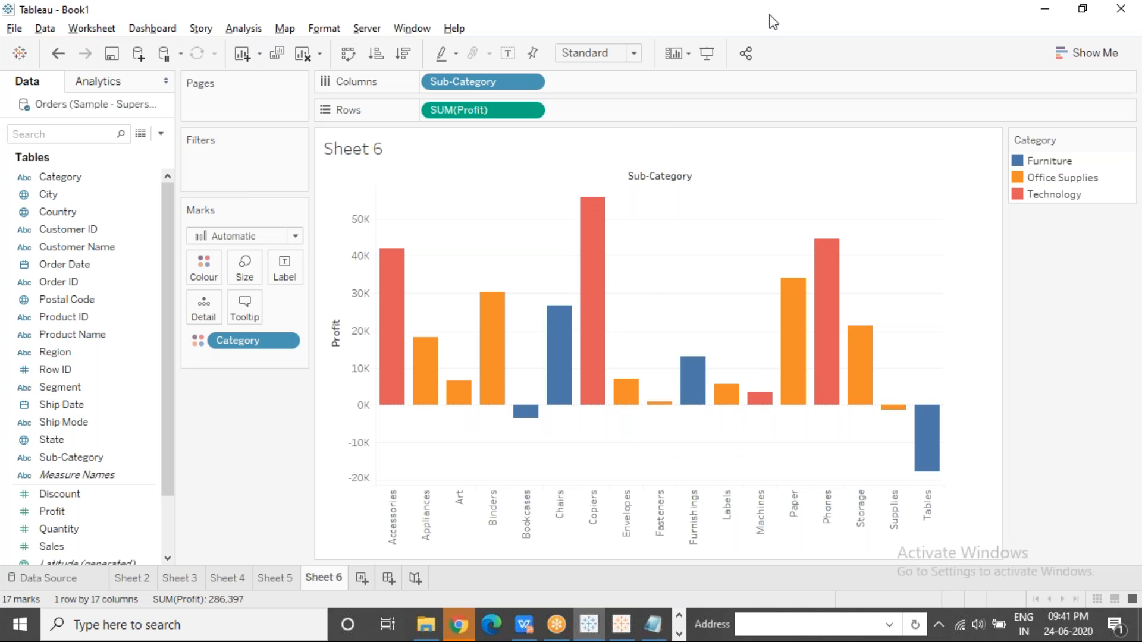
Draw freehand annotation strokes from the ends of the Copiers, Bookcases and Binders bars, and clear all drawings.
left_click(695, 12)
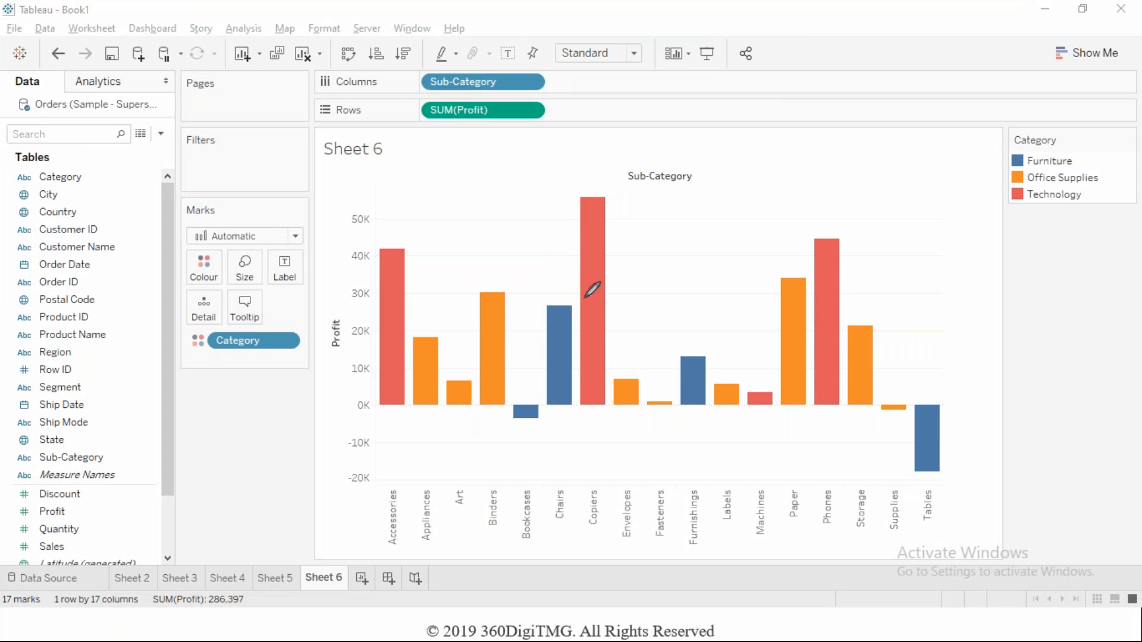
mouse_move(592, 199)
left_mouse_down()
mouse_move(603, 194)
mouse_move(584, 202)
mouse_move(595, 191)
mouse_move(606, 250)
mouse_move(597, 493)
left_mouse_up()
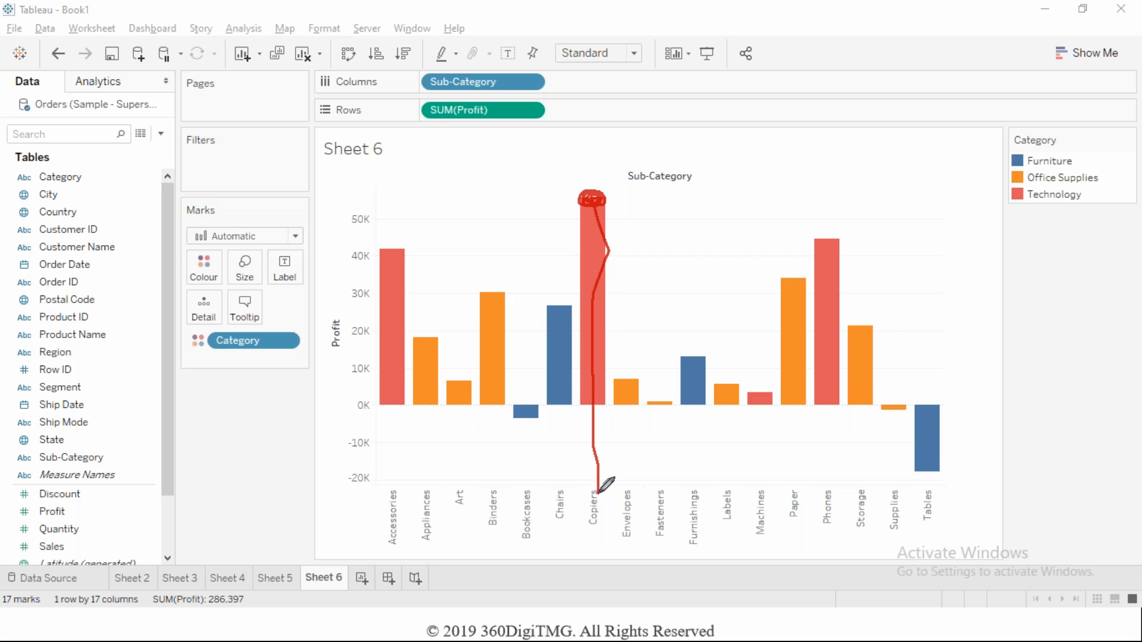
mouse_move(532, 419)
left_mouse_down()
mouse_move(512, 416)
mouse_move(535, 421)
mouse_move(528, 415)
mouse_move(534, 483)
left_mouse_up()
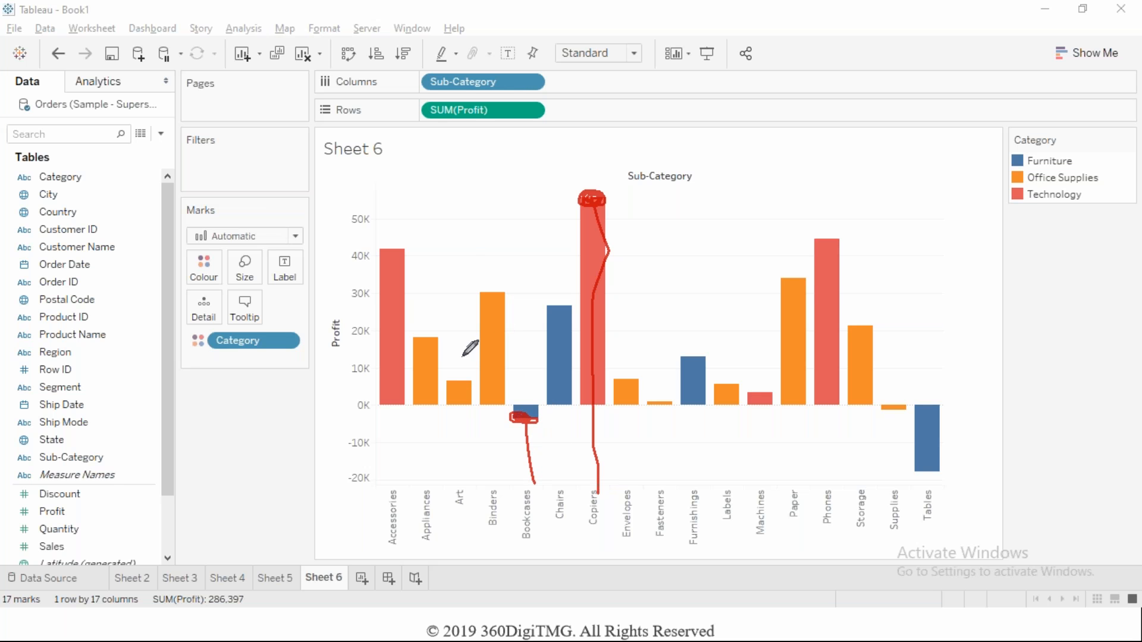
left_click_drag(488, 299, 489, 415)
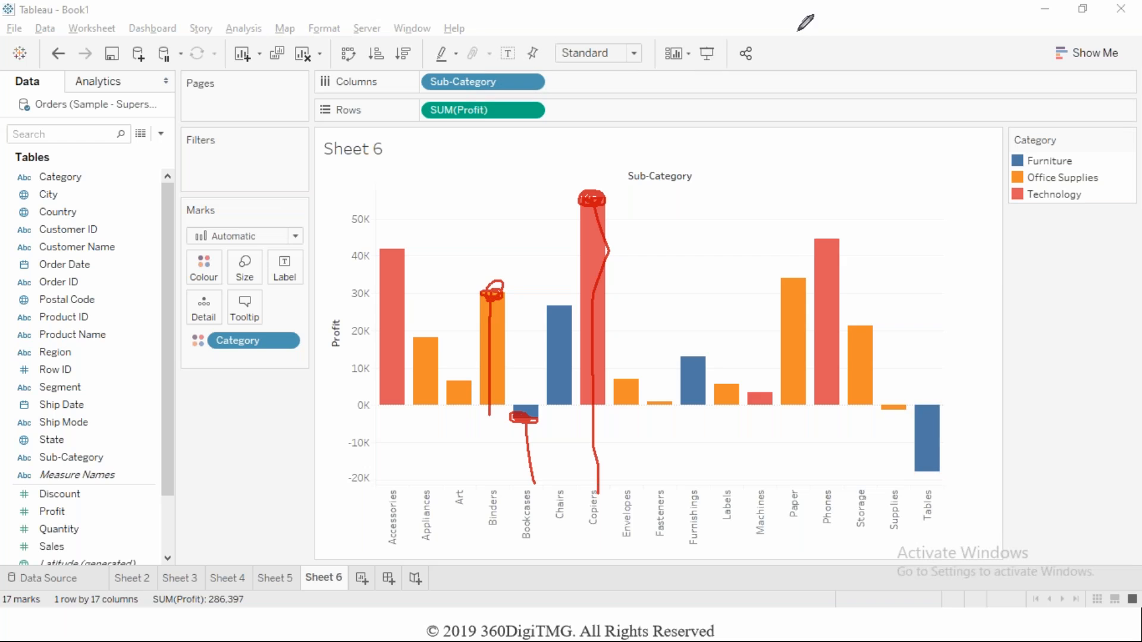
left_click(667, 122)
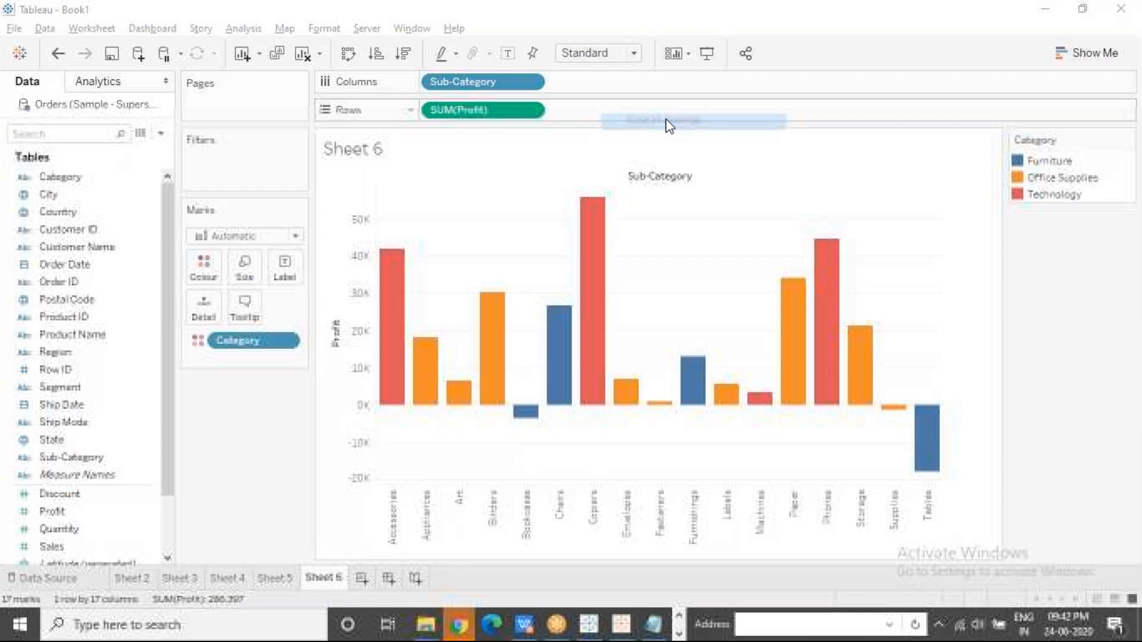
left_click(679, 247)
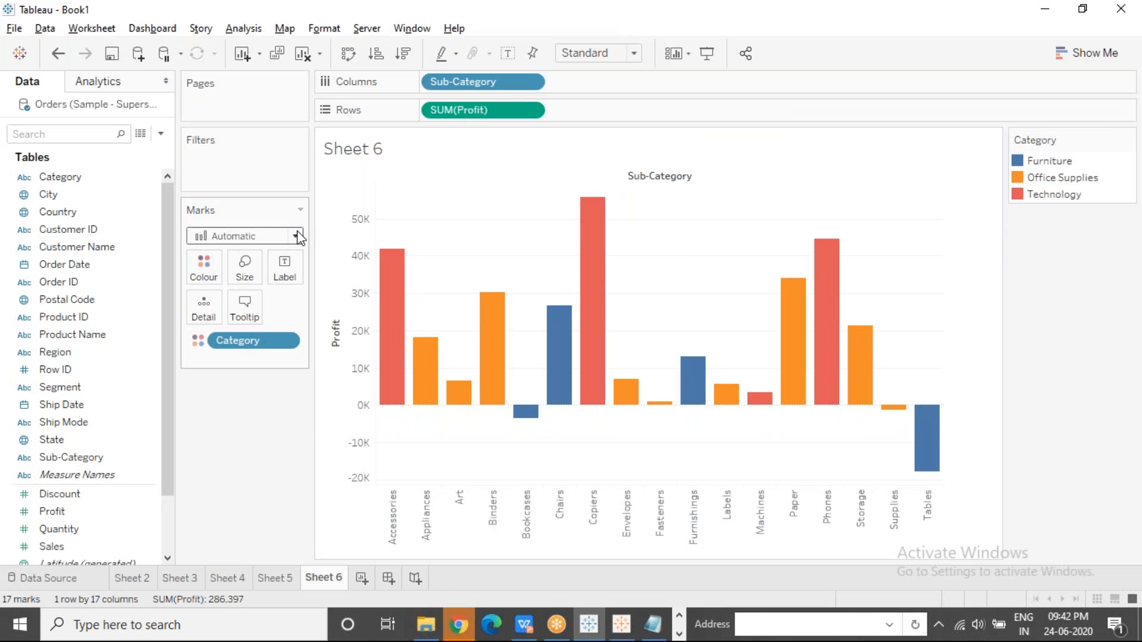
Change the mark type to Circle and inspect the profit details of the Copiers, Envelopes and Tables marks.
mouse_move(588, 233)
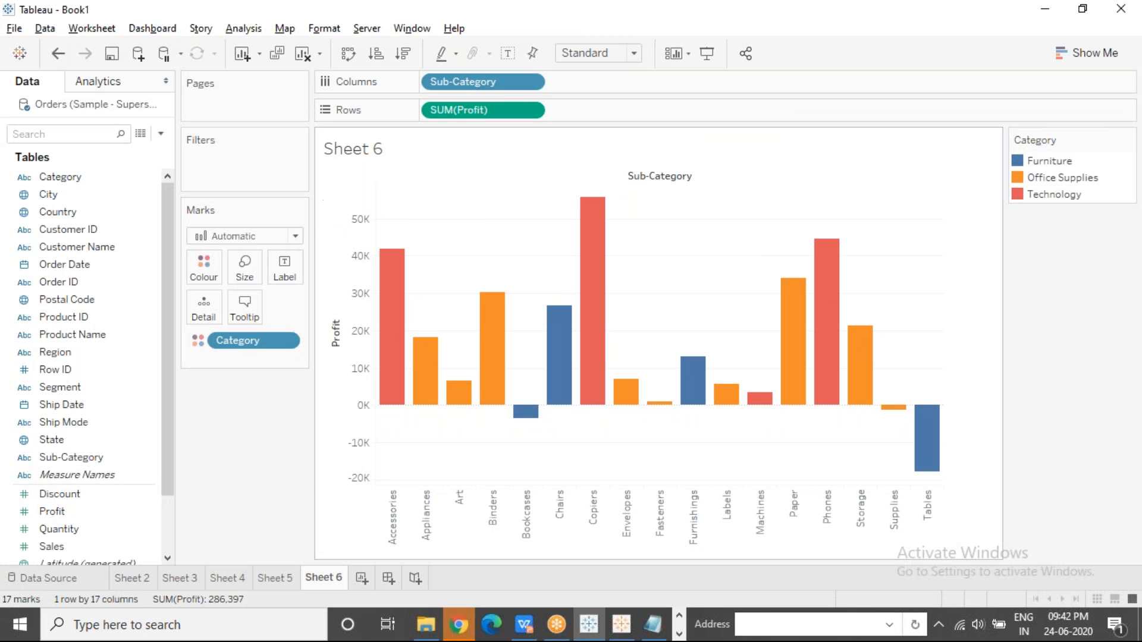
left_click(295, 237)
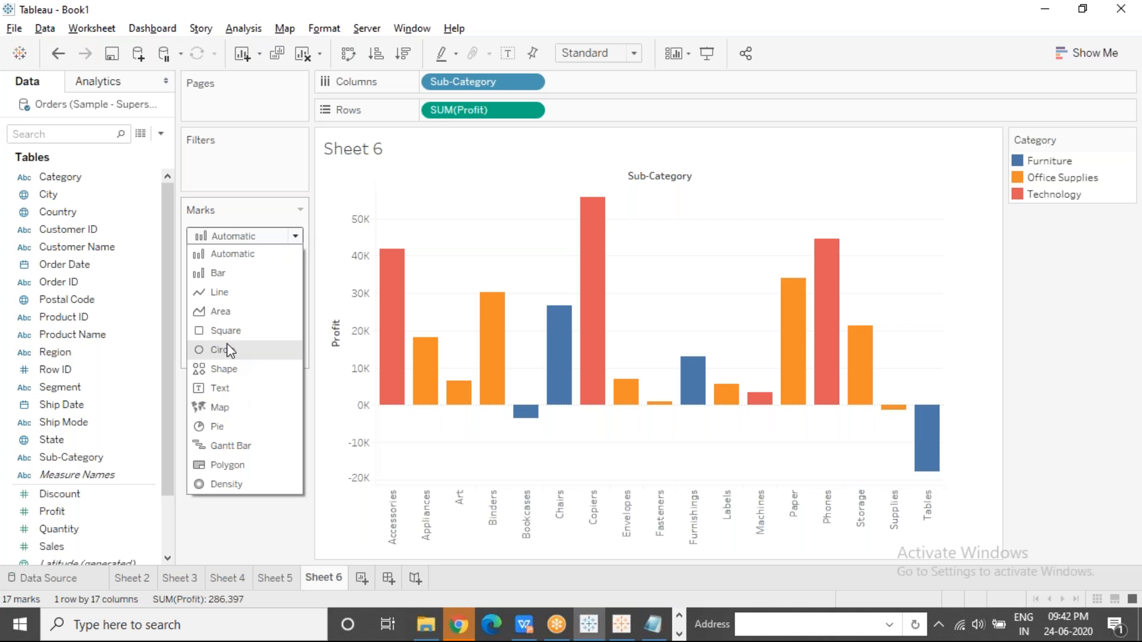
left_click(252, 351)
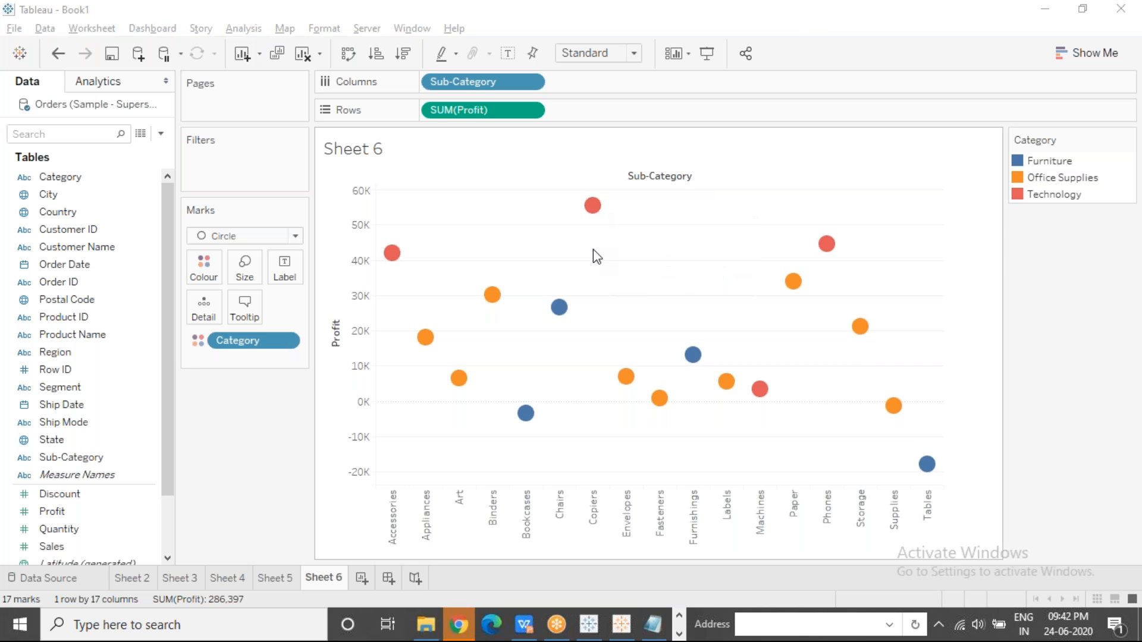
left_click(595, 508)
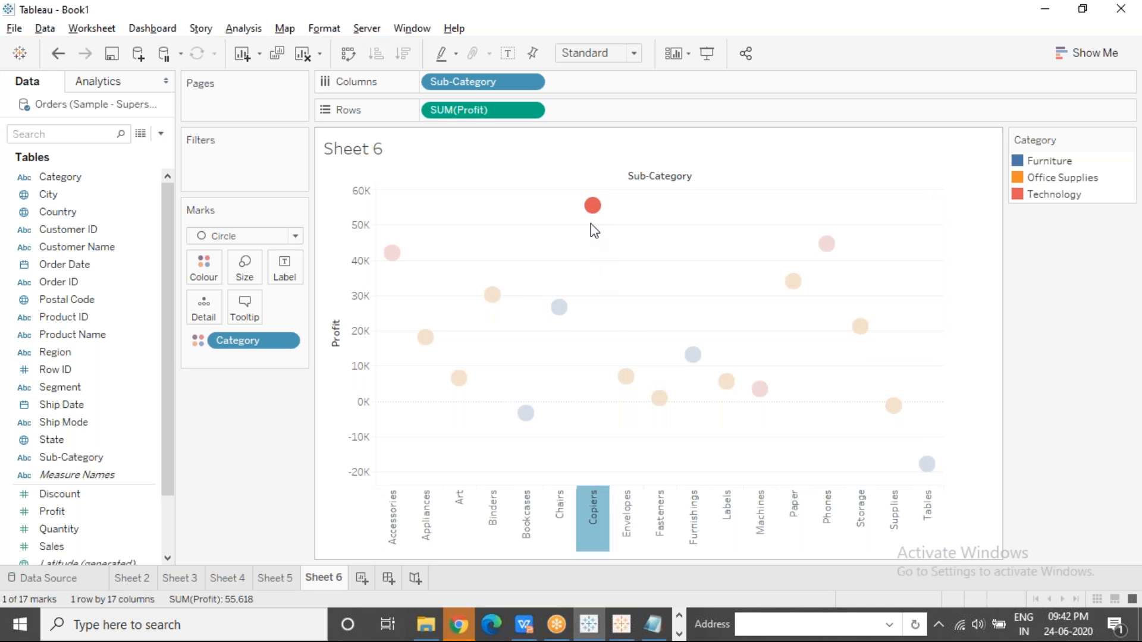
left_click(627, 316)
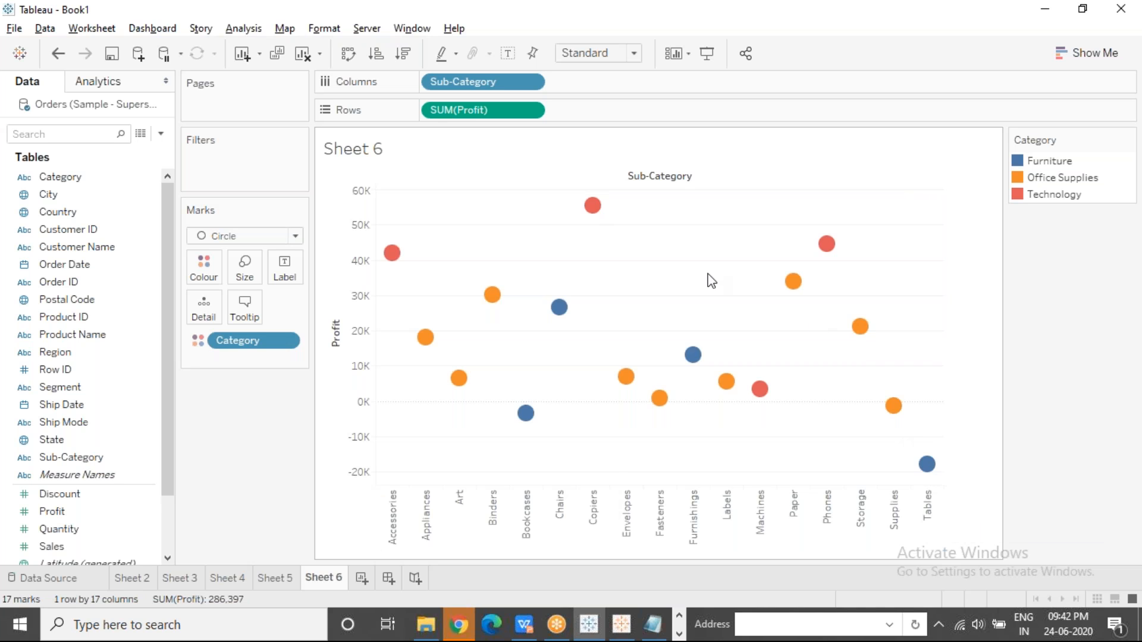
mouse_move(601, 216)
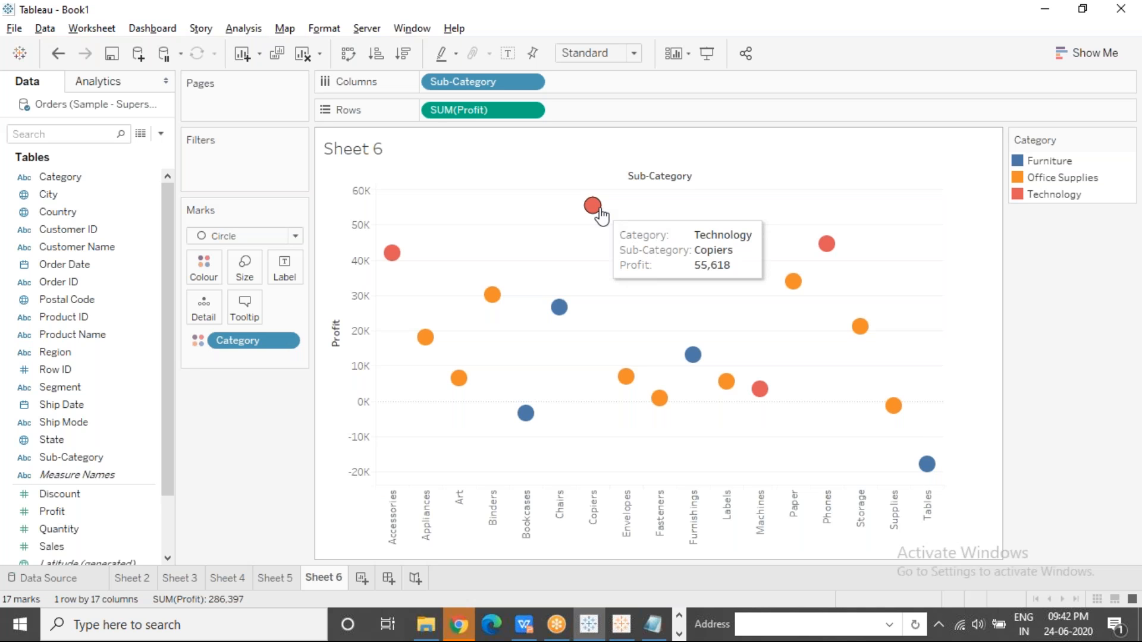
mouse_move(626, 377)
mouse_move(936, 474)
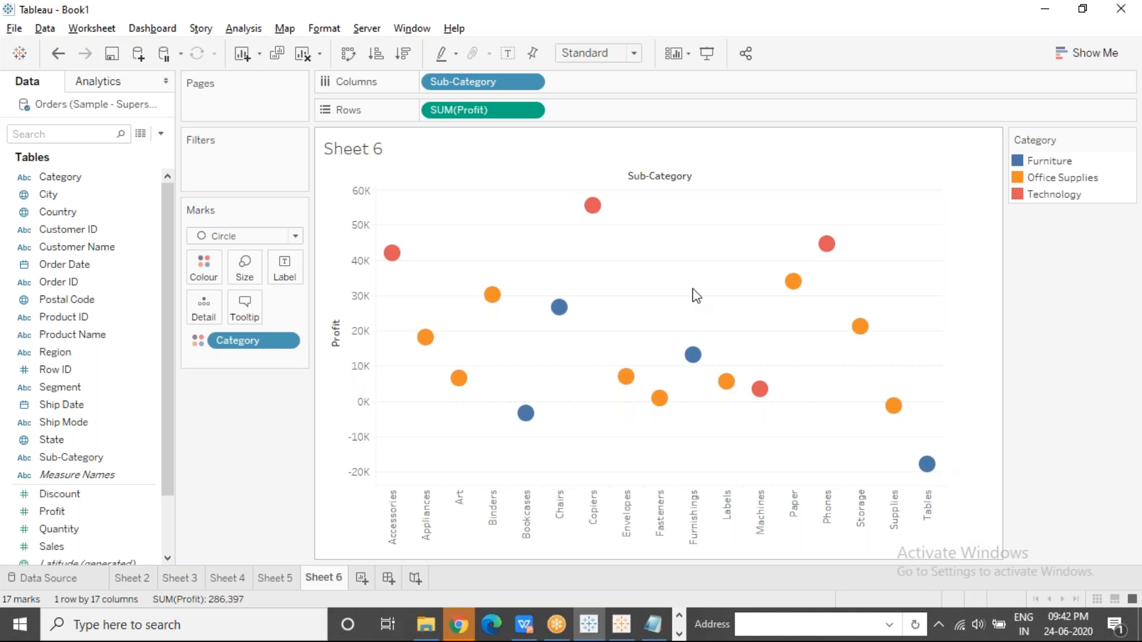
Change the mark type to Shape and replace Profit with Sales on the rows.
left_click(301, 235)
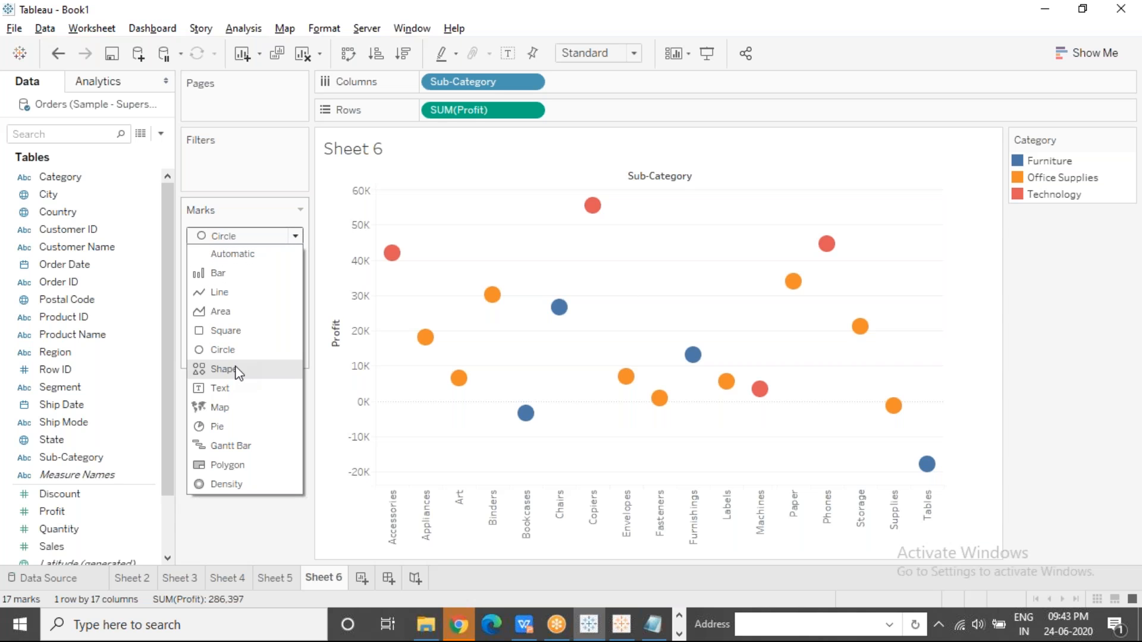
left_click(253, 378)
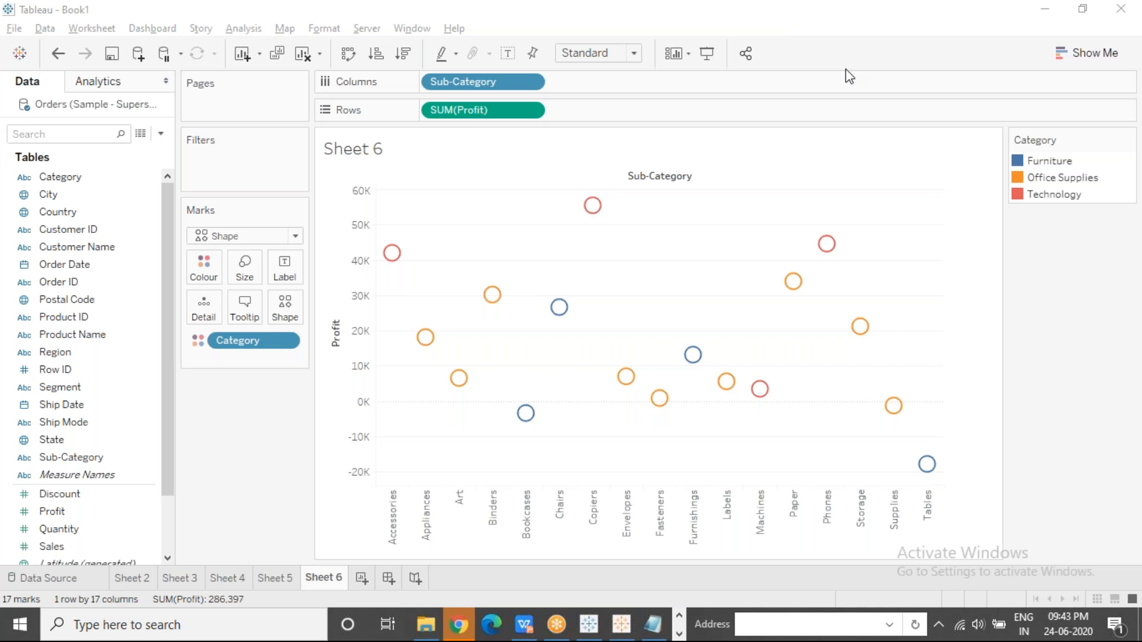
left_click_drag(51, 546, 445, 111)
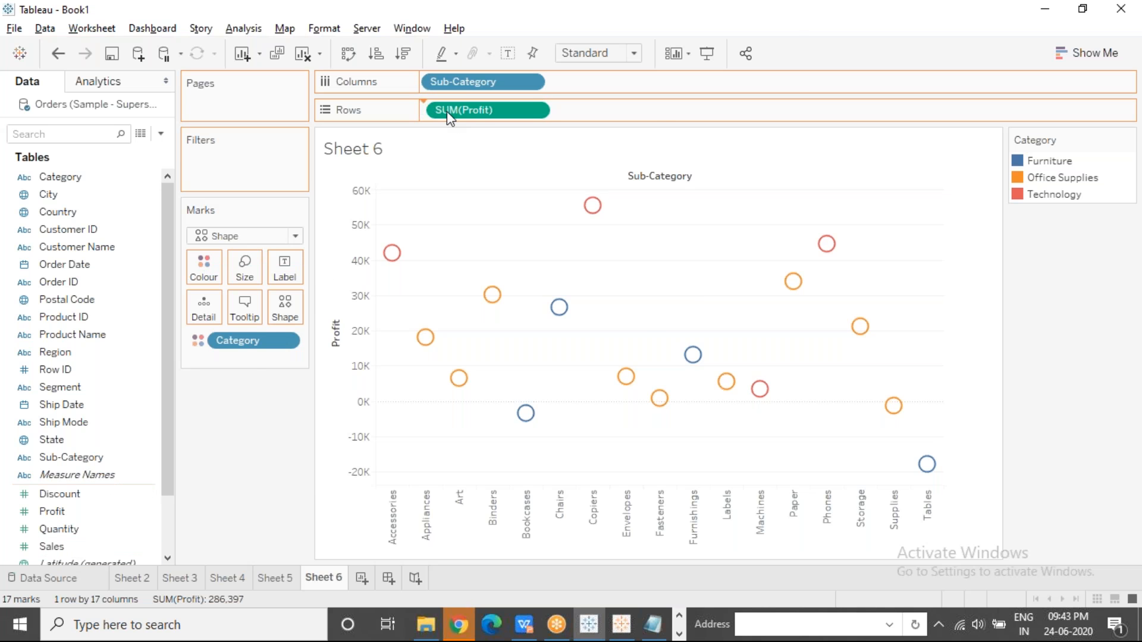
left_click_drag(573, 108, 206, 505)
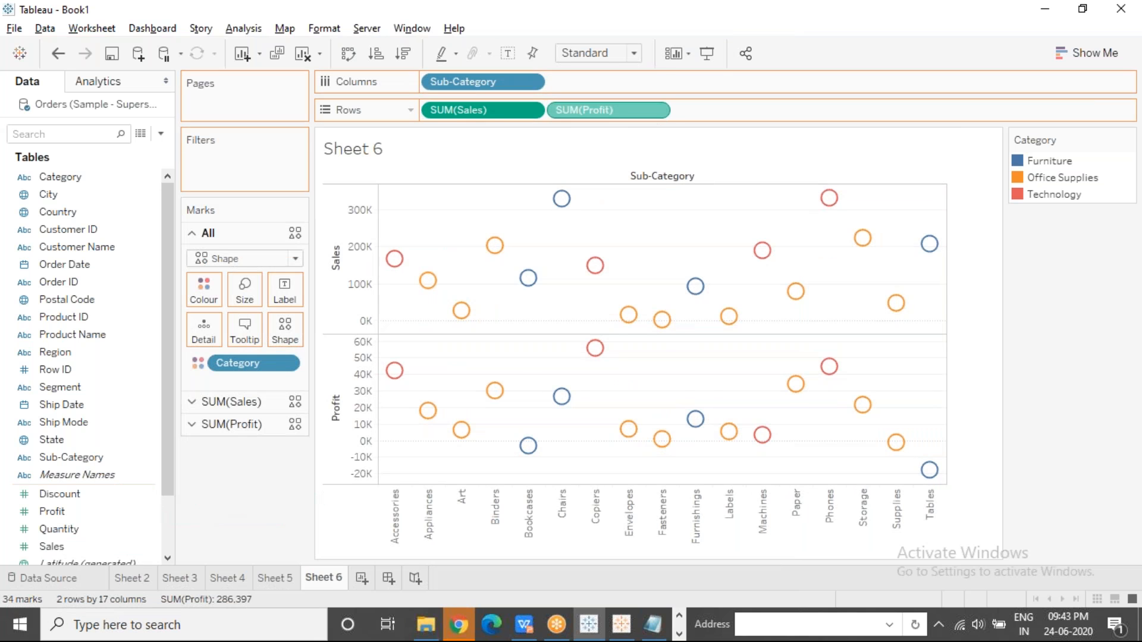
Size the shape marks by Profit and increase their overall size.
left_click_drag(95, 511, 254, 261)
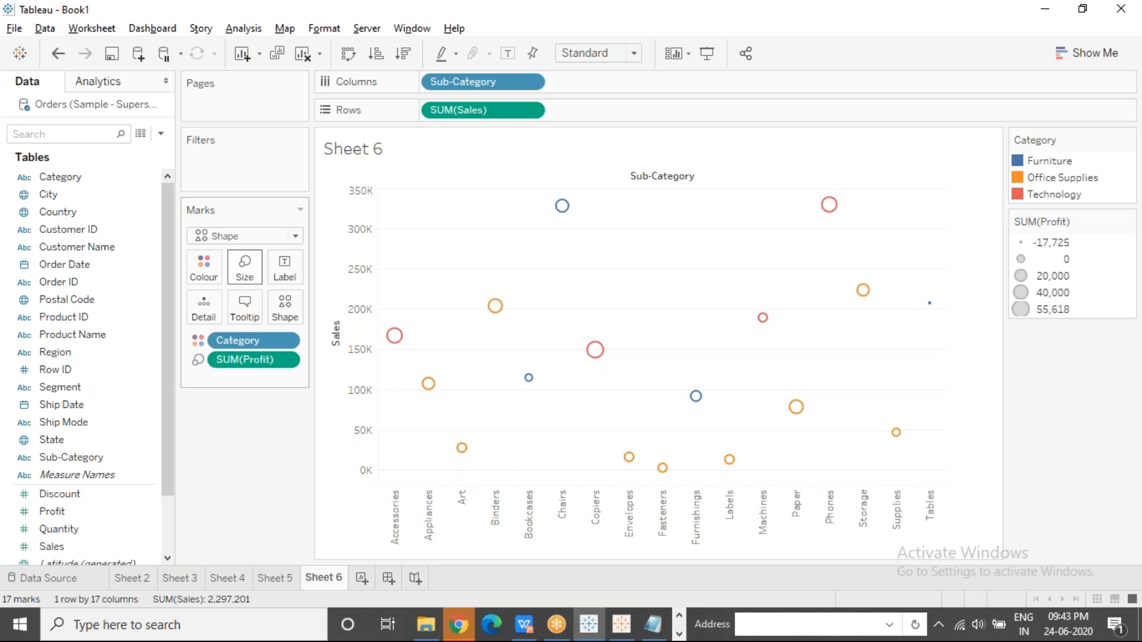
left_click(246, 267)
left_click_drag(269, 306, 309, 309)
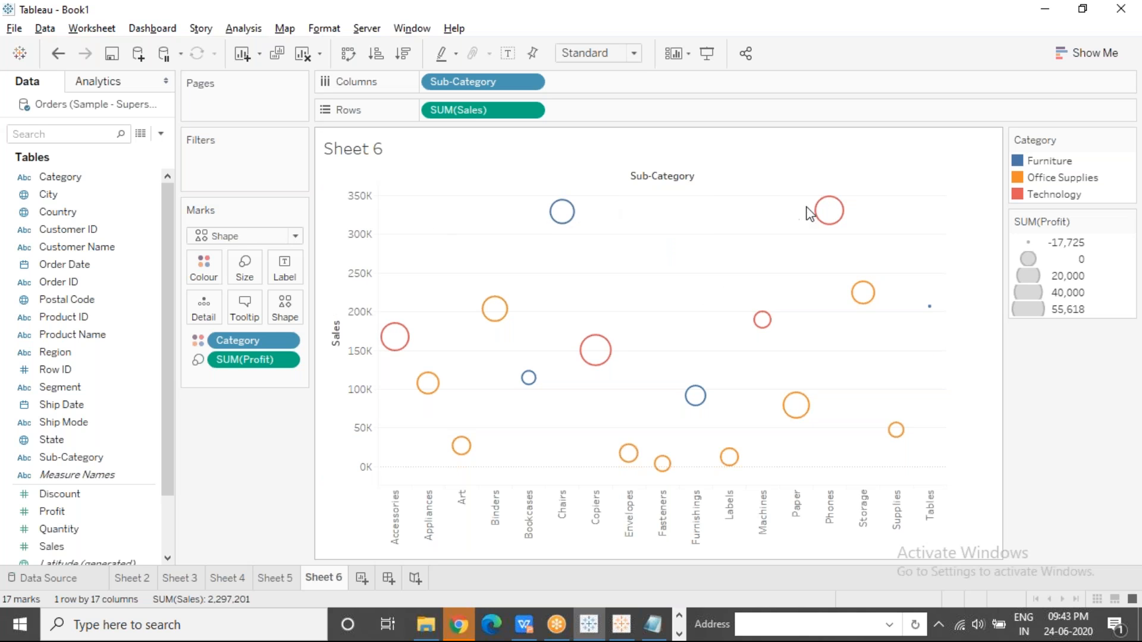
mouse_move(824, 213)
Switch to the slide presentation, review the Circle View and Bubble Chart slides, and return to the Tableau workbook.
left_click(793, 26)
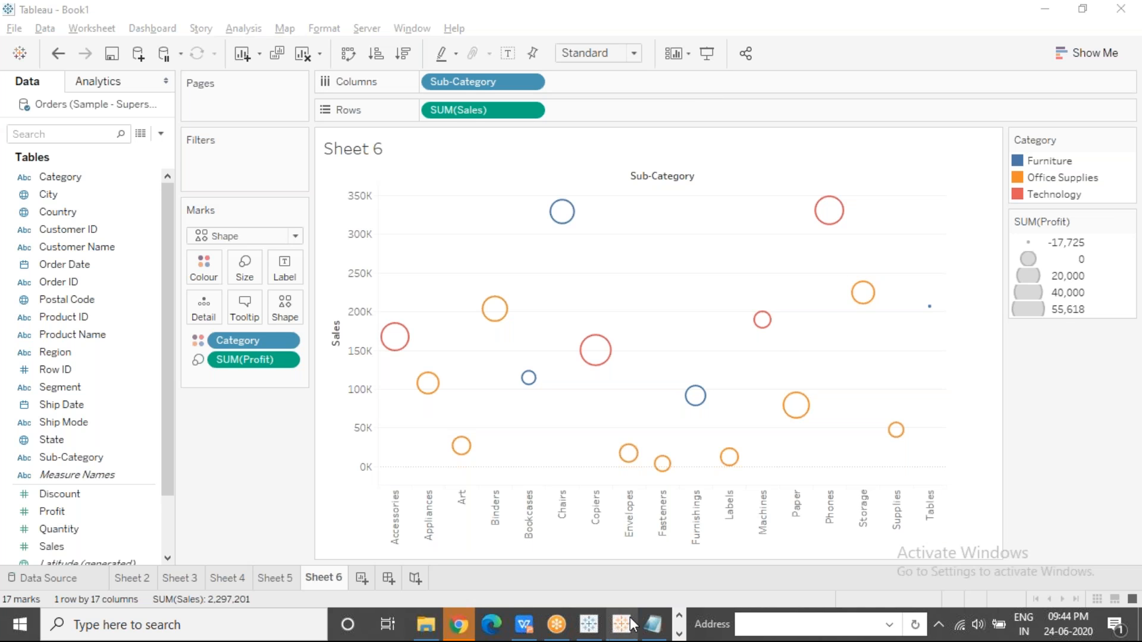
left_click(680, 634)
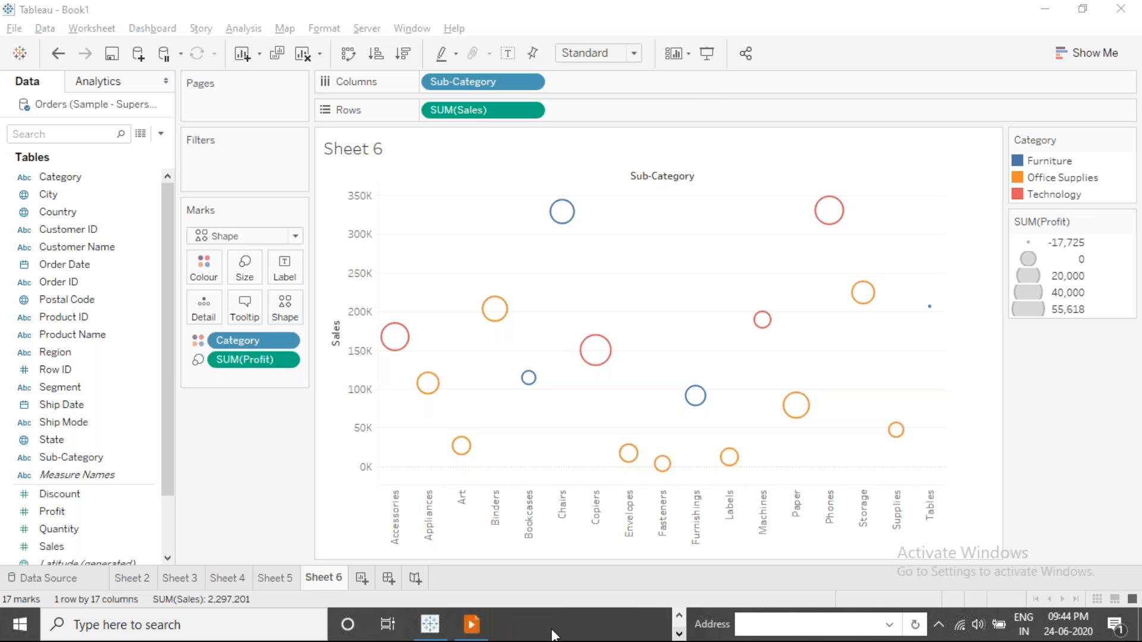
left_click(472, 623)
key("Right")
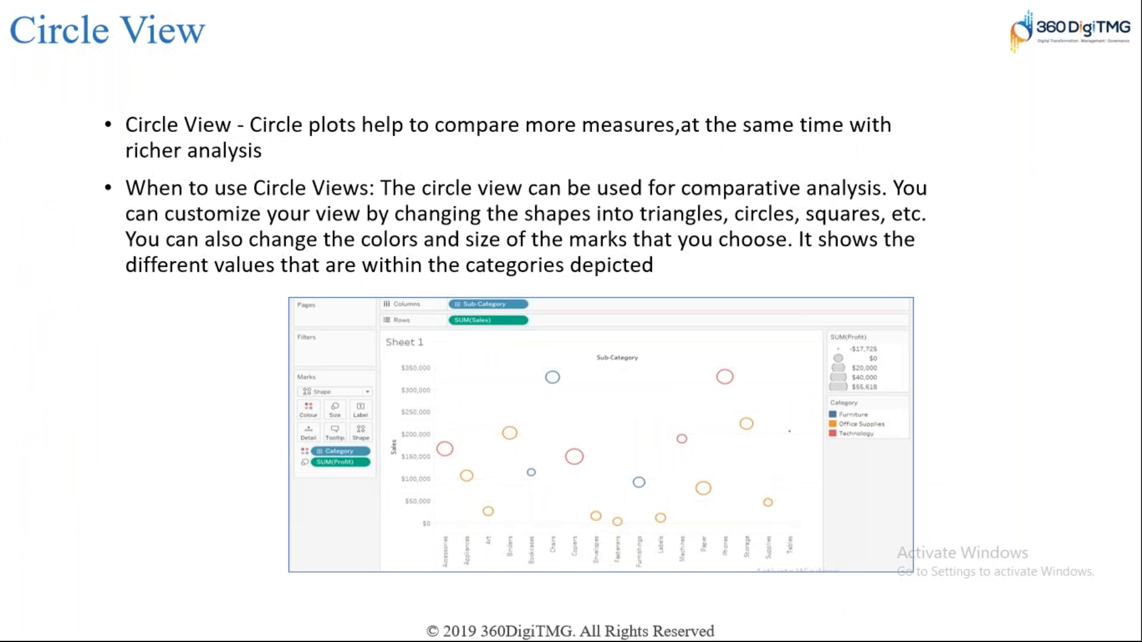
key("Right")
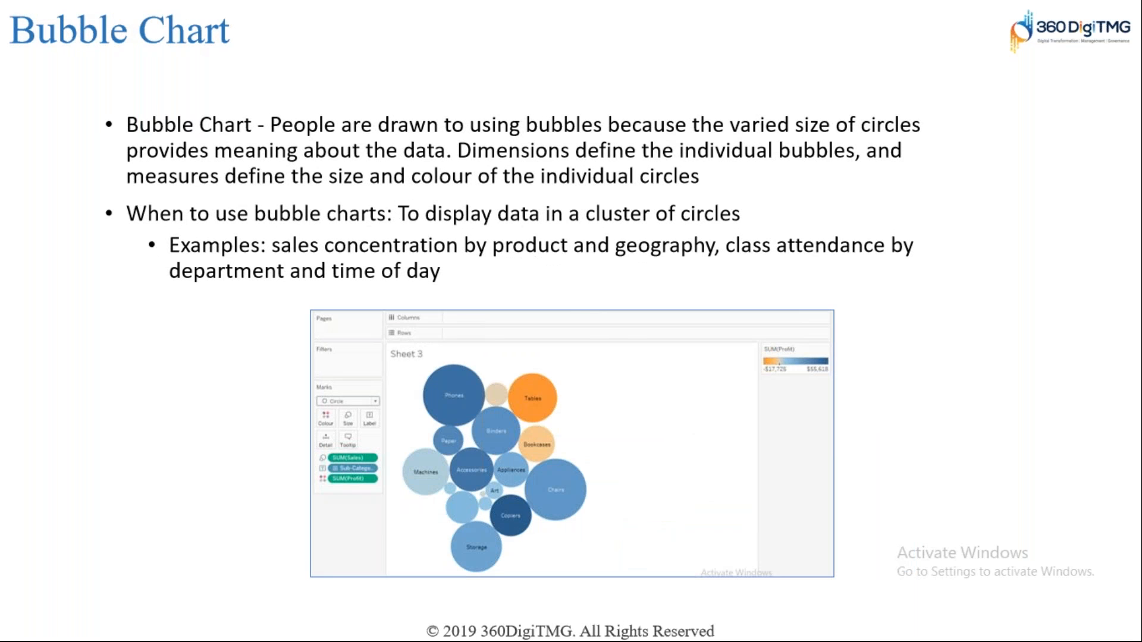
key("alt+Tab")
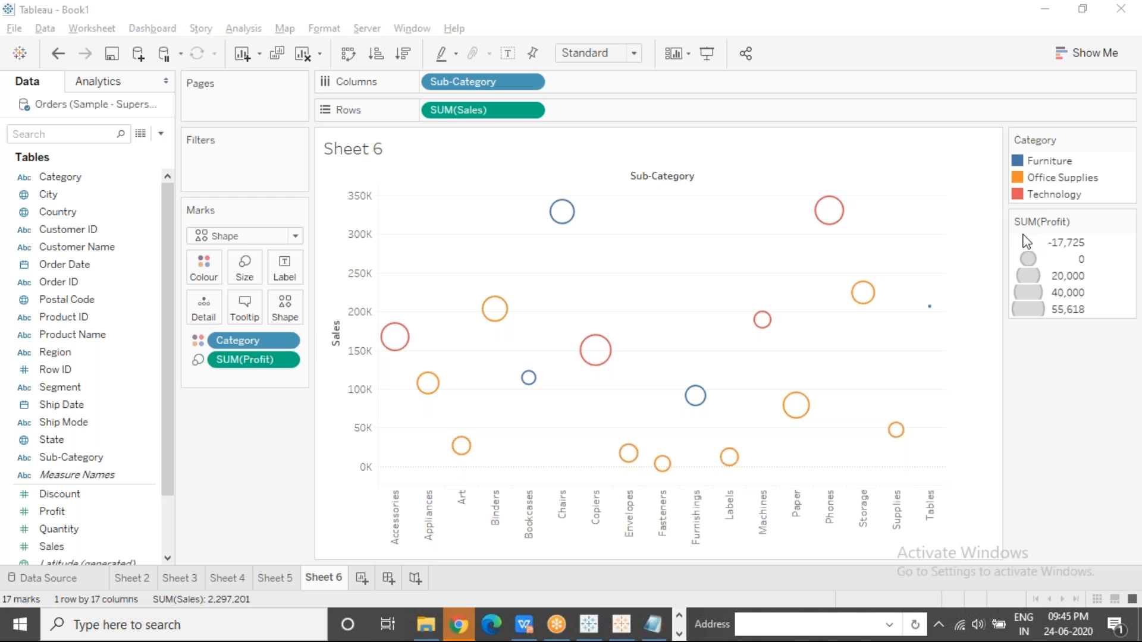
Rotate the Sub-Category labels to horizontal, and rotate them back to vertical.
left_click(438, 515)
left_click(438, 515)
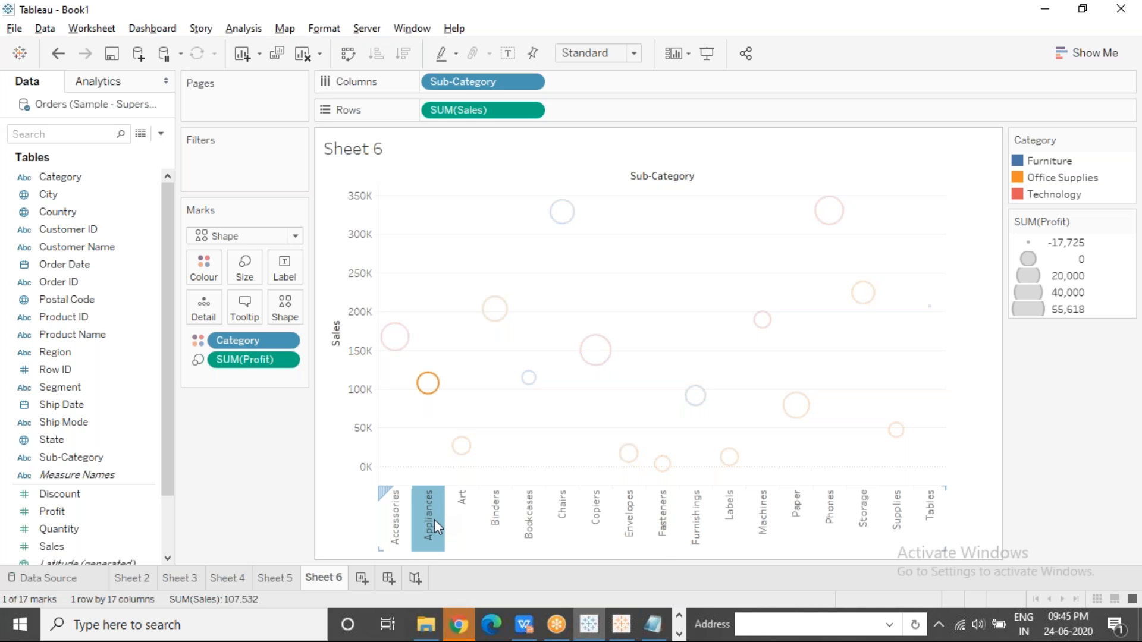
right_click(434, 519)
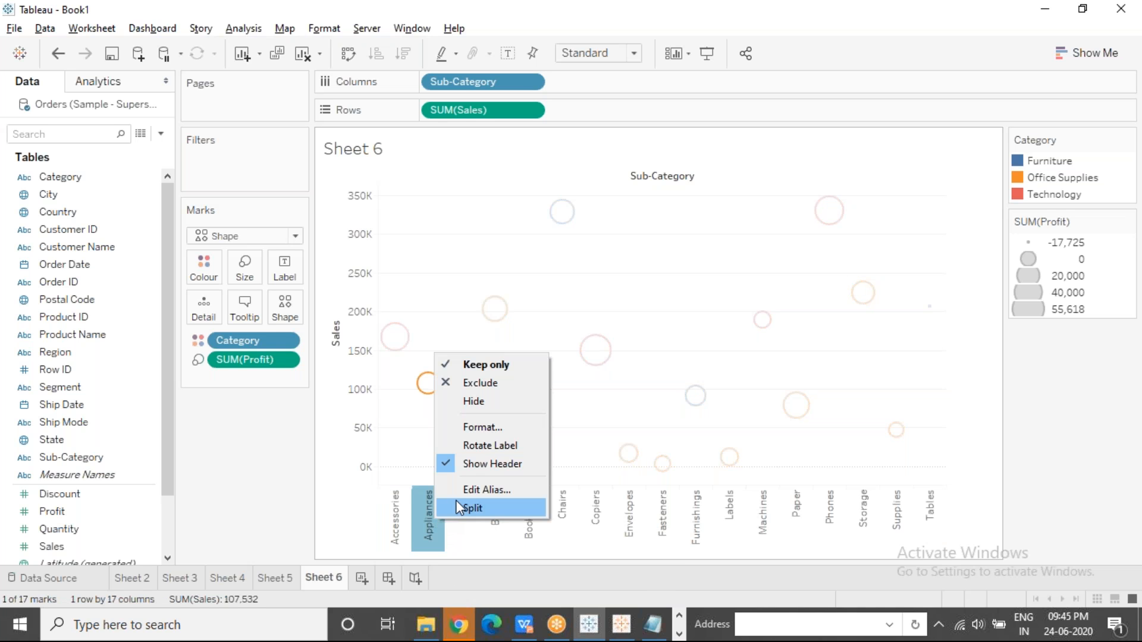
left_click(531, 446)
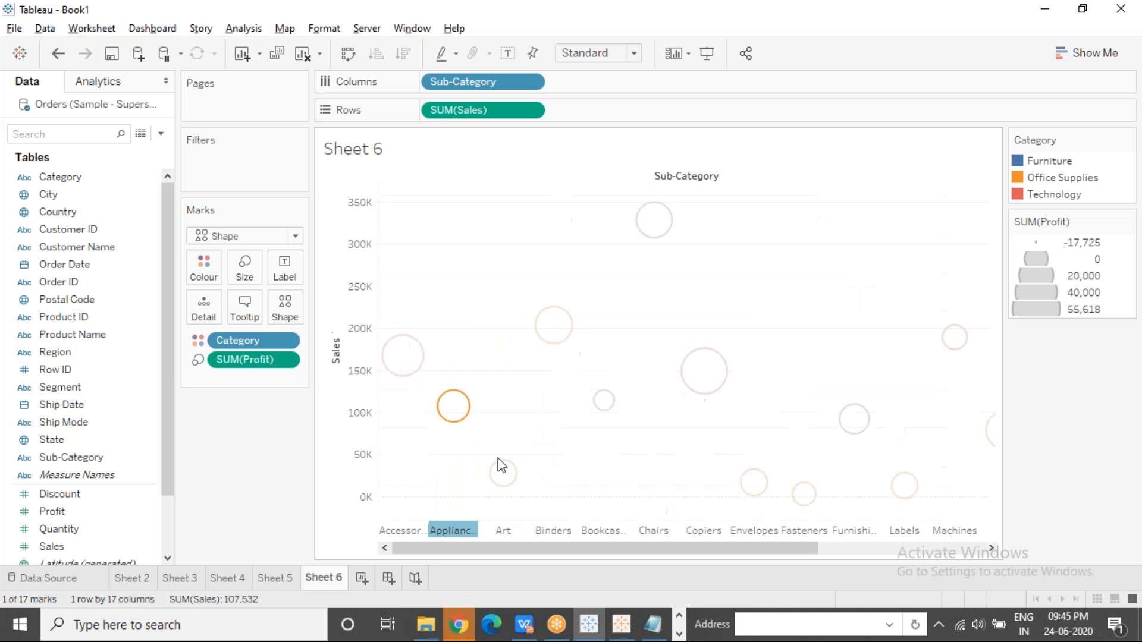
right_click(460, 534)
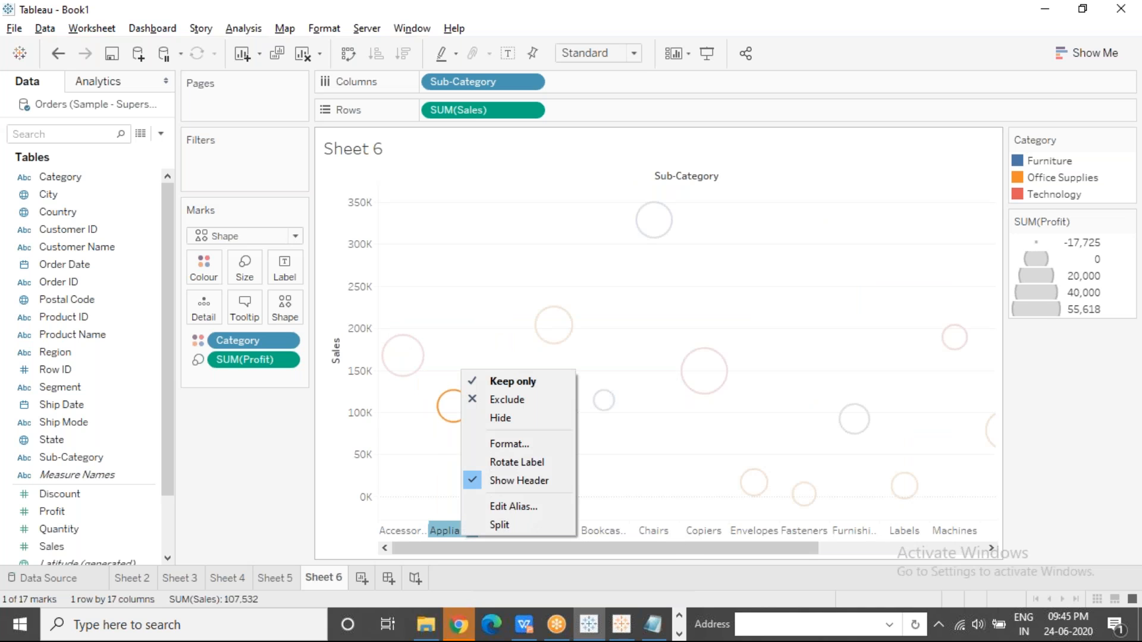
left_click(515, 467)
left_click(520, 445)
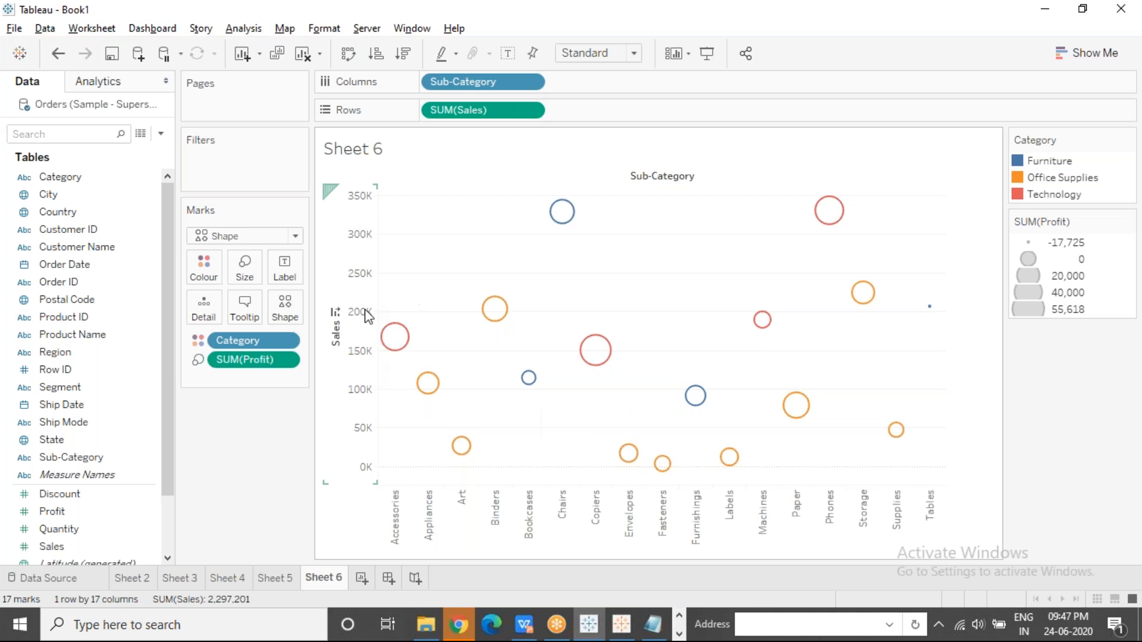
Try saving the workbook to the Desktop as a Tableau Packaged Workbook (*.twbx), and cancel the save.
left_click(14, 30)
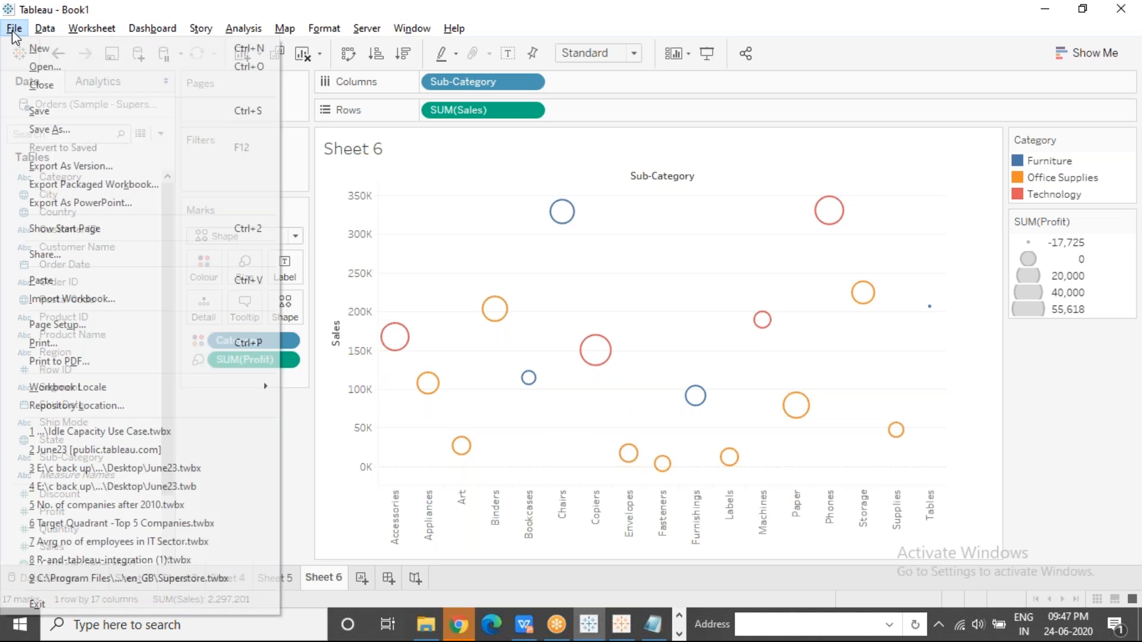
left_click(76, 129)
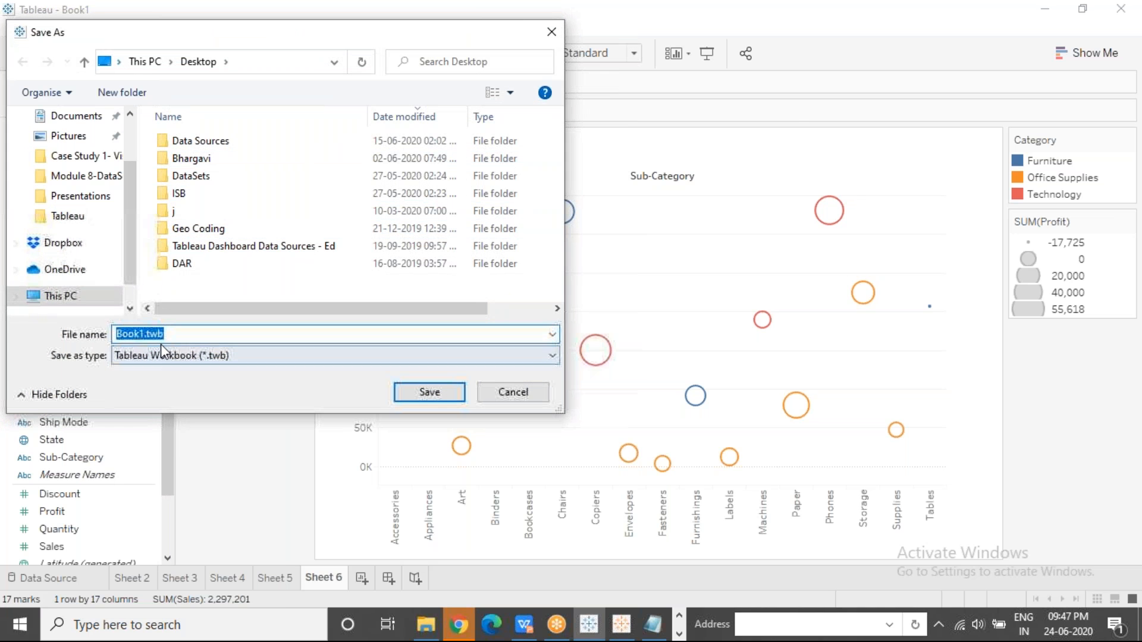
left_click(193, 350)
left_click(201, 382)
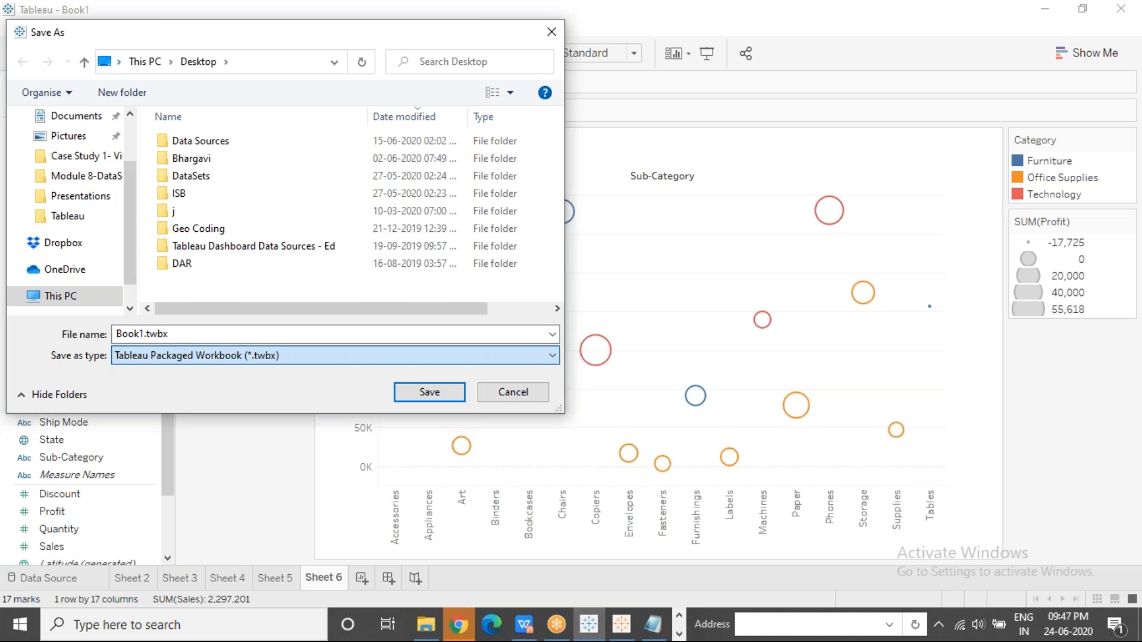
left_click(513, 392)
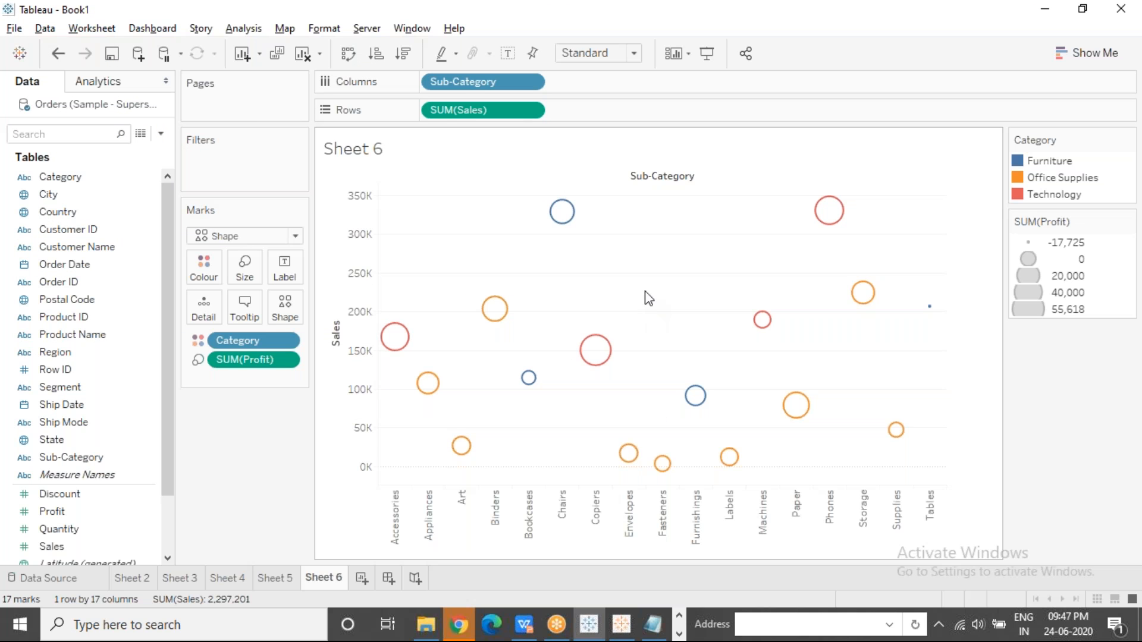
Glance at the Bubble Chart slide, return to the Tableau workbook, and inspect the tooltips of the Chairs, Copiers and Accessories marks.
key("alt+Tab")
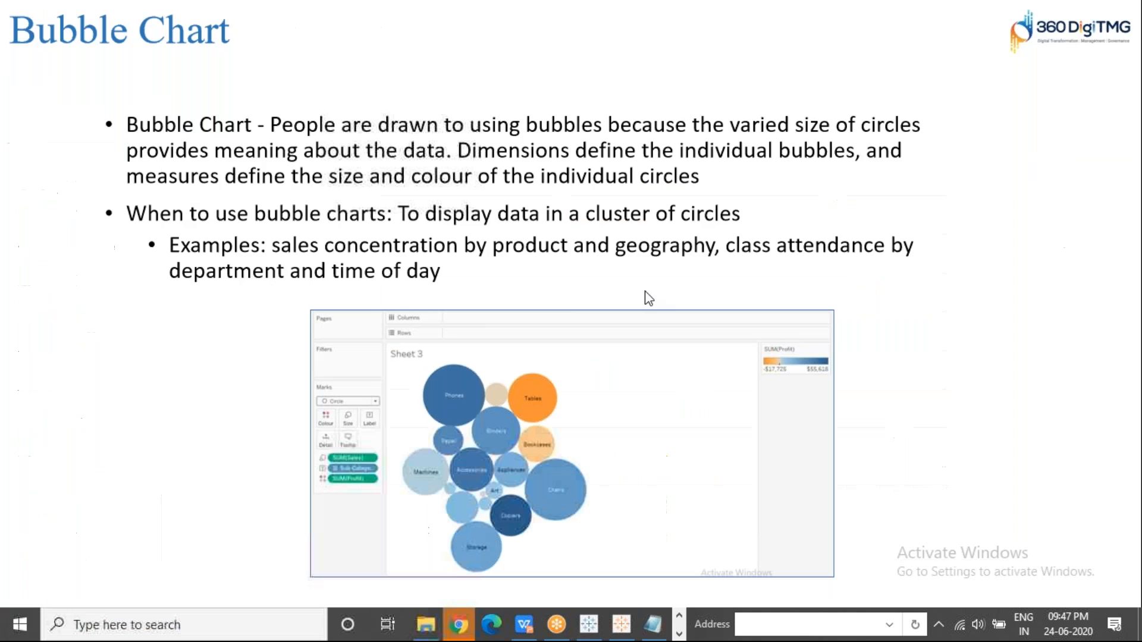
key("Escape")
key("alt+Tab")
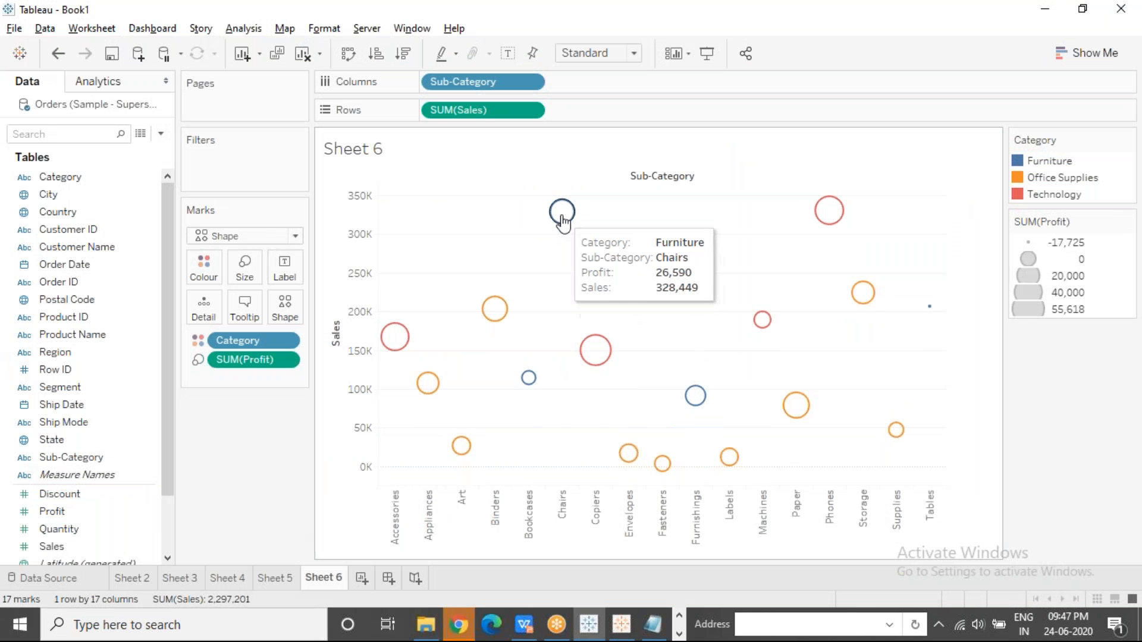
mouse_move(587, 364)
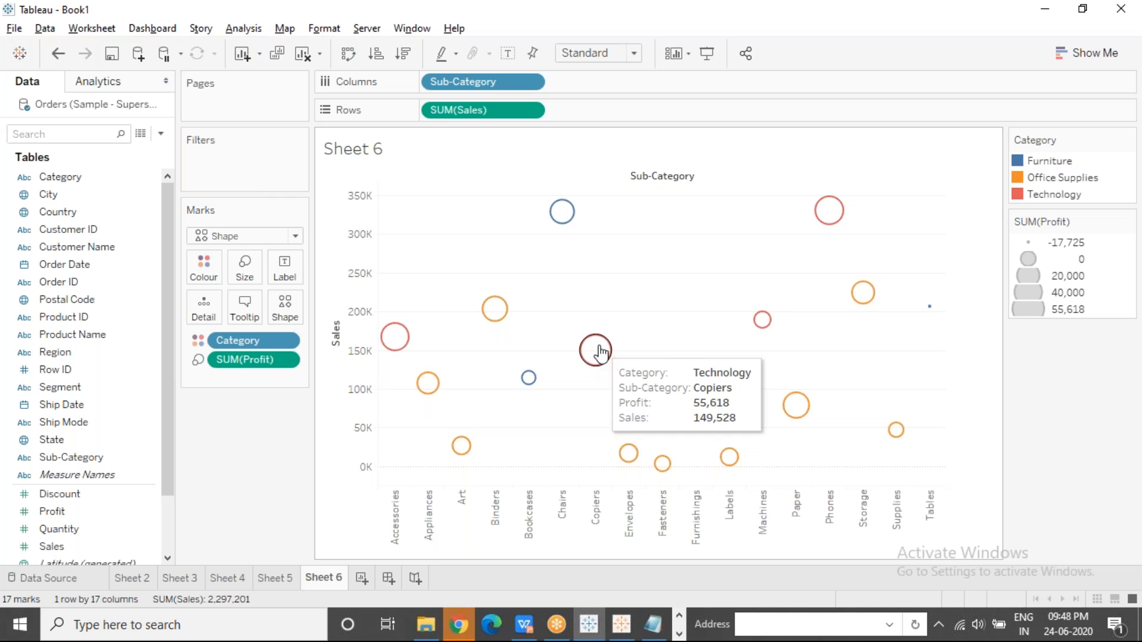
mouse_move(402, 337)
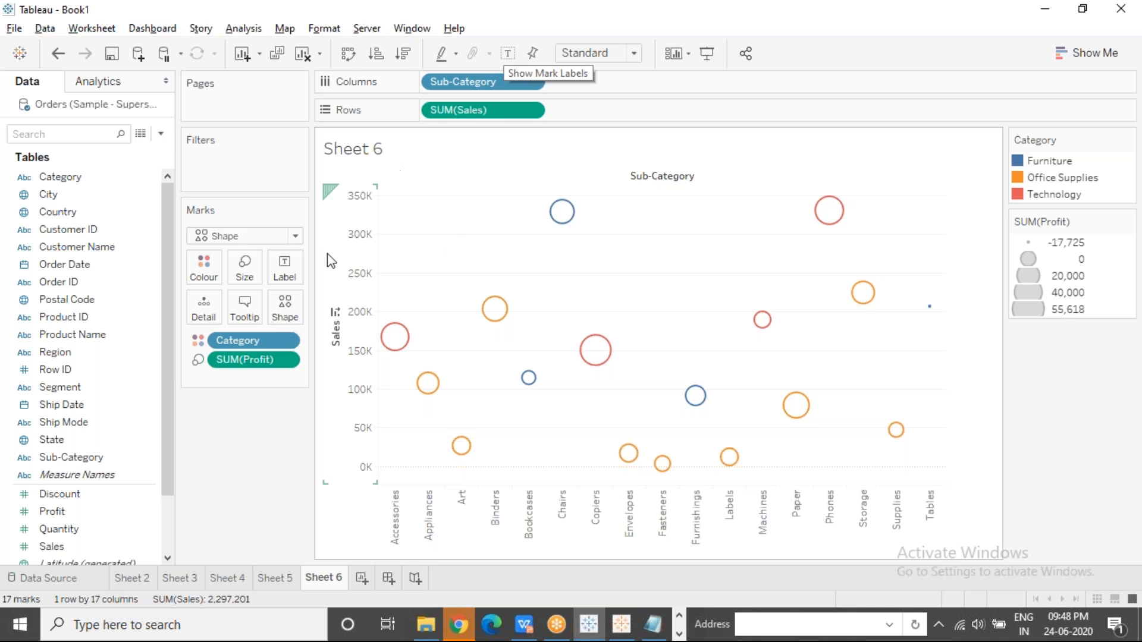
Turn on the mark labels for the shape chart, and turn them off again.
left_click(289, 275)
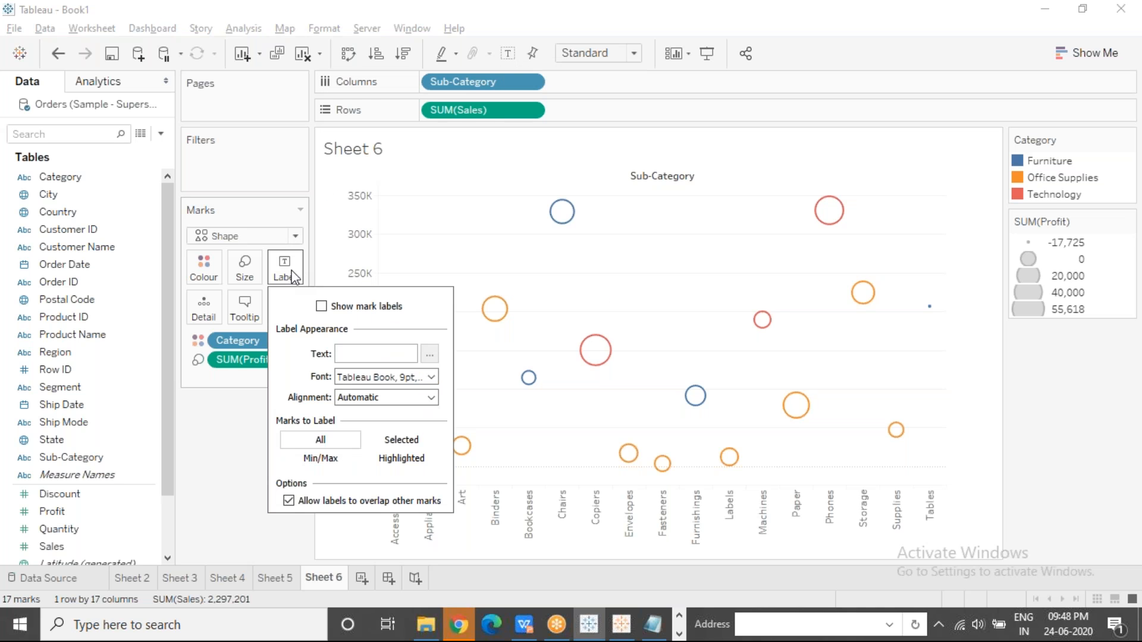
left_click(321, 307)
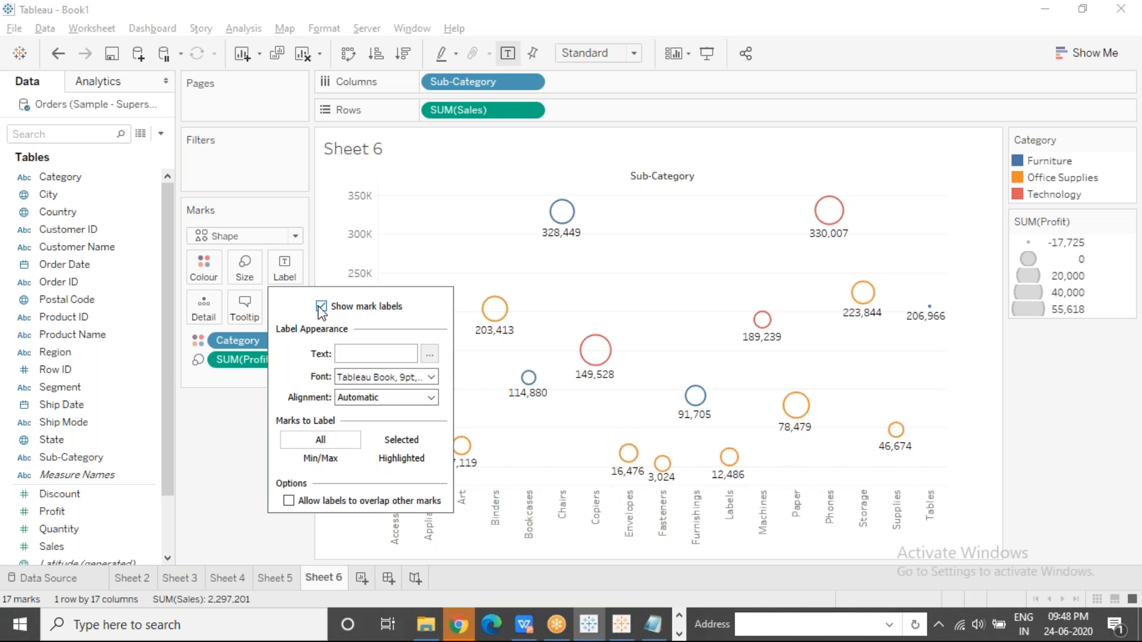
left_click(321, 307)
left_click(244, 441)
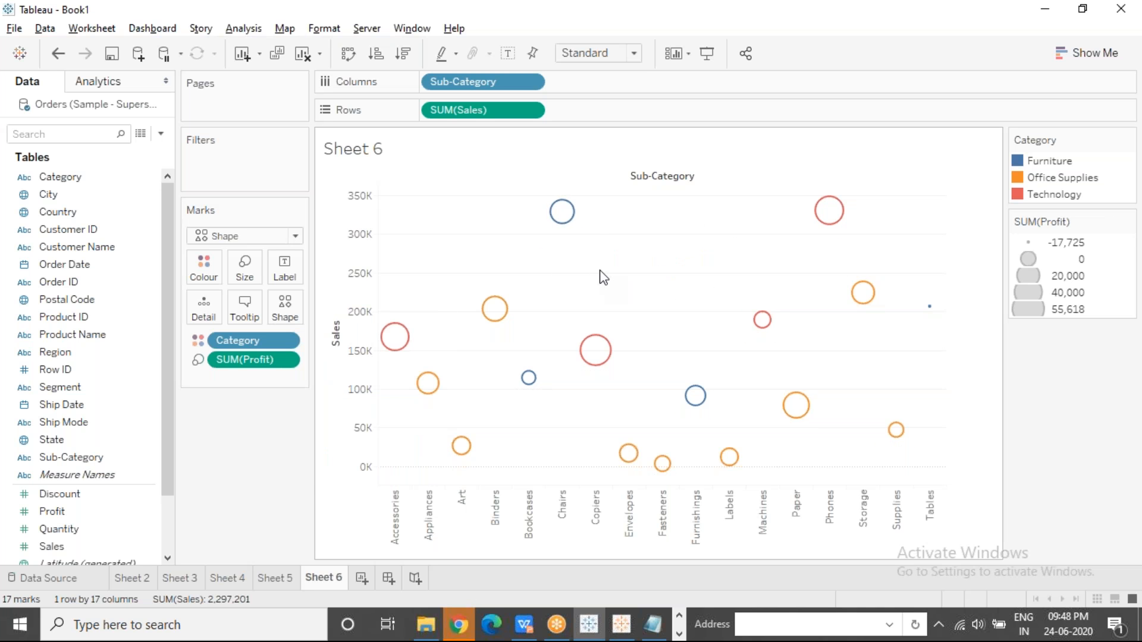
Label the shape marks with Profit and Sales, and review the Chairs tooltip and the label options.
left_click(77, 512)
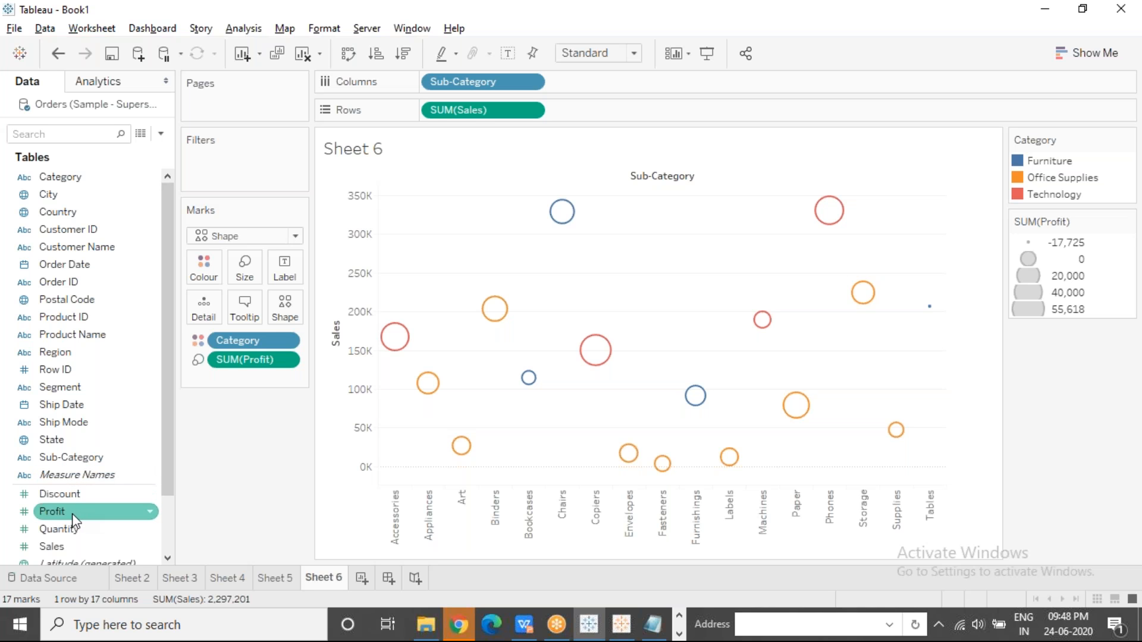
left_click_drag(74, 515, 284, 269)
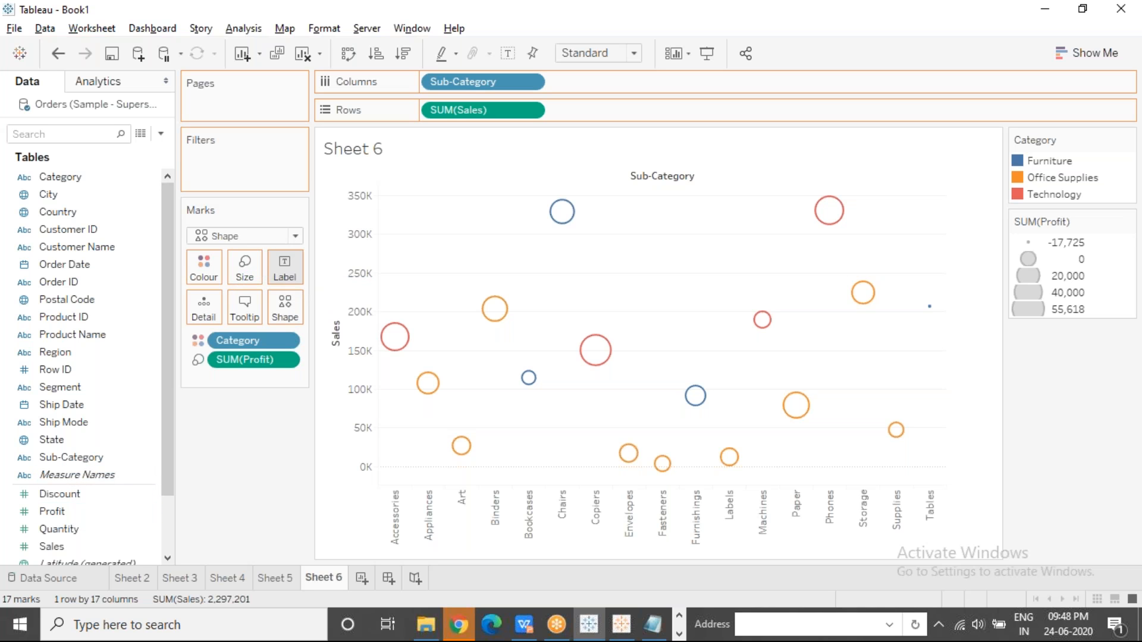
left_click_drag(76, 545, 283, 268)
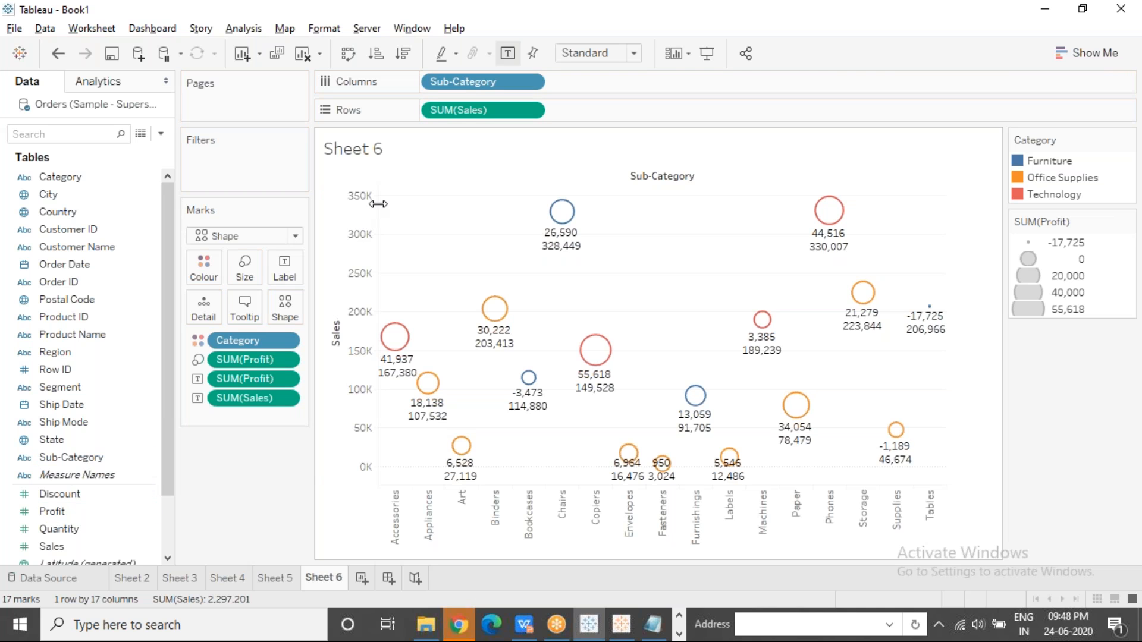
left_click(847, 64)
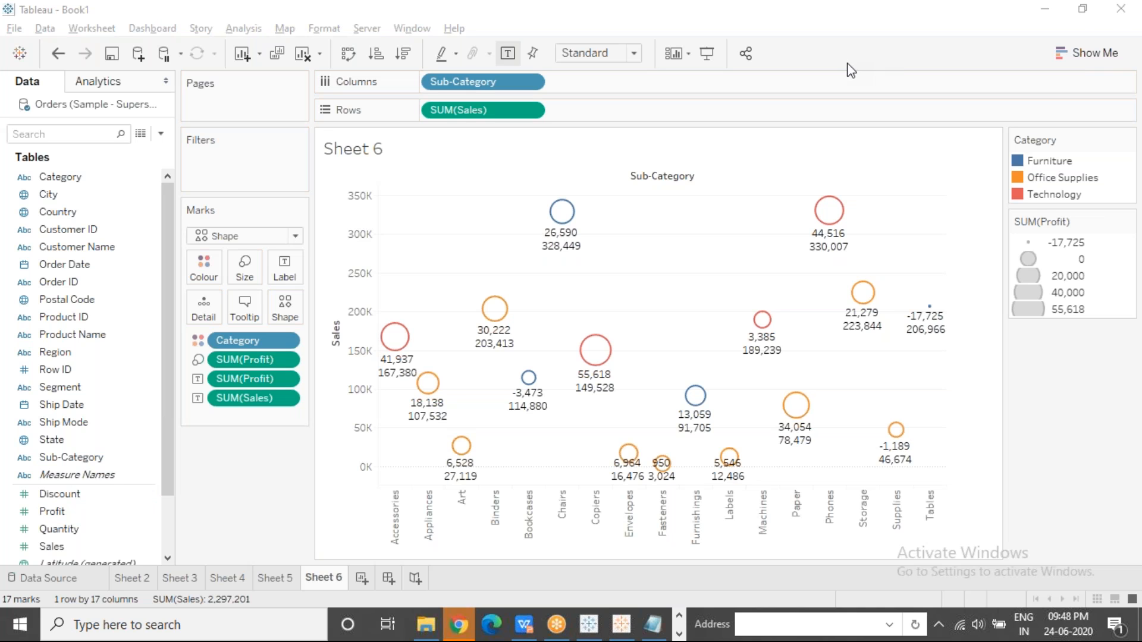
mouse_move(572, 252)
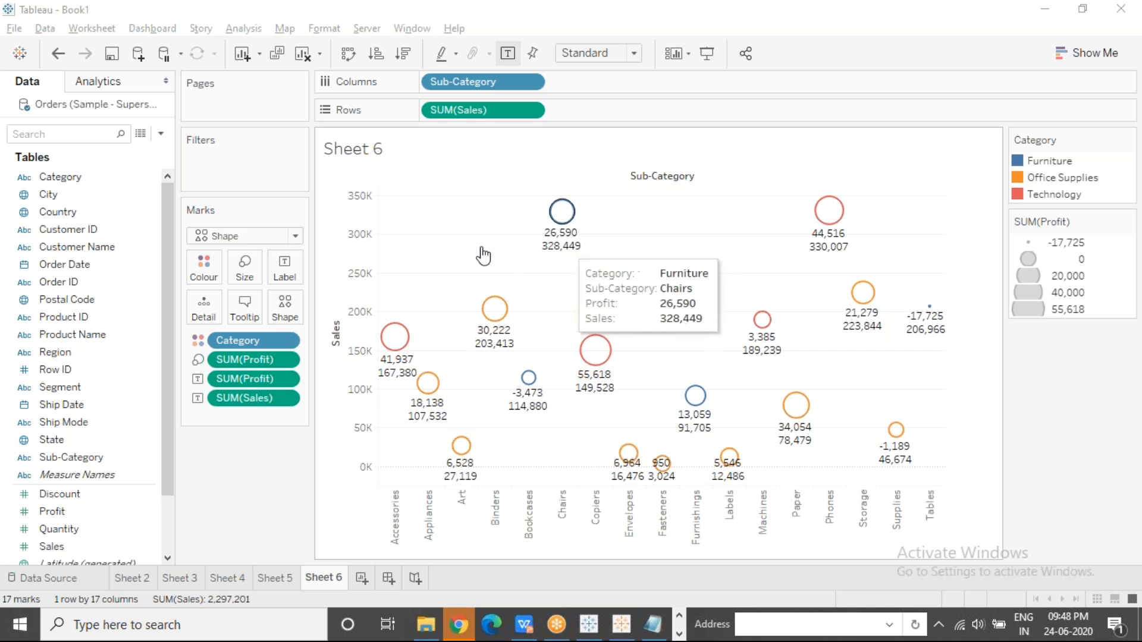
left_click(284, 275)
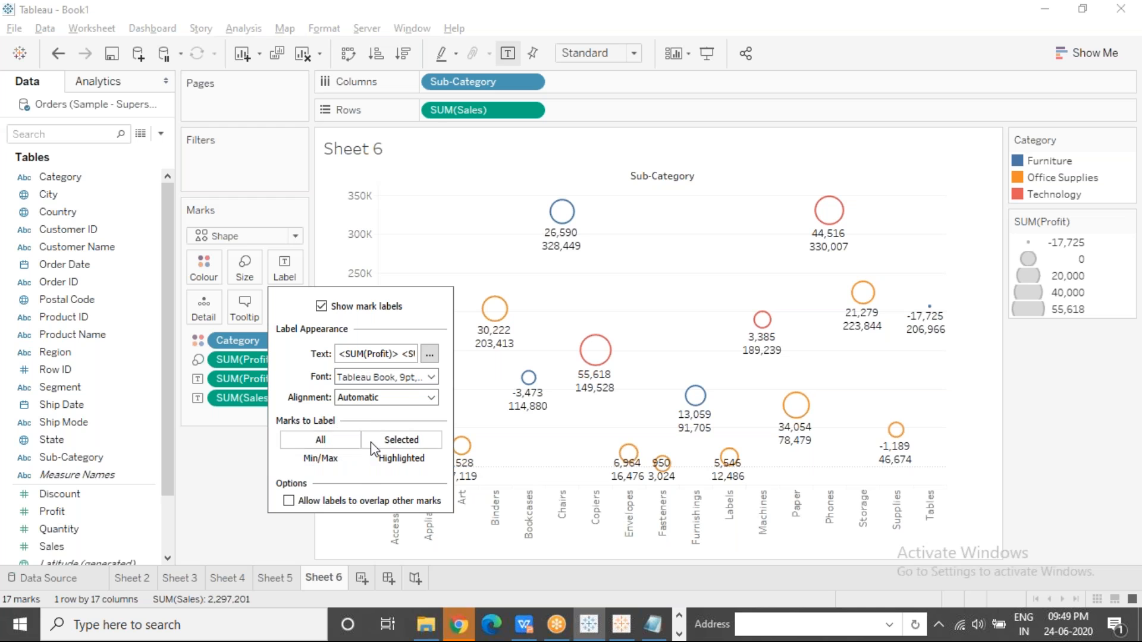
left_click(653, 275)
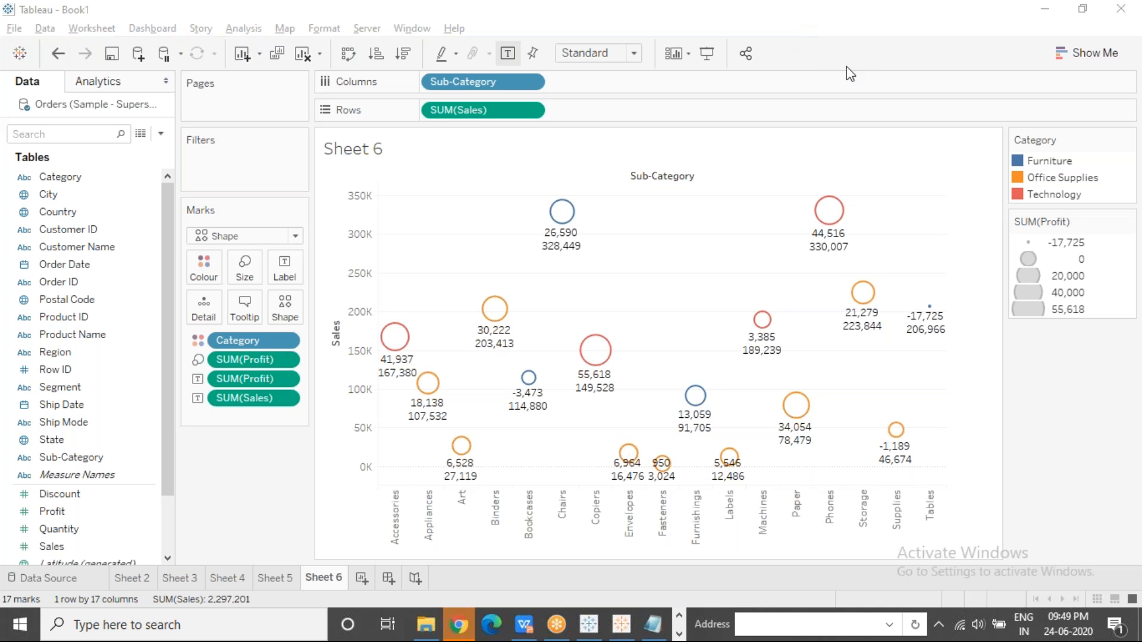
left_click(717, 244)
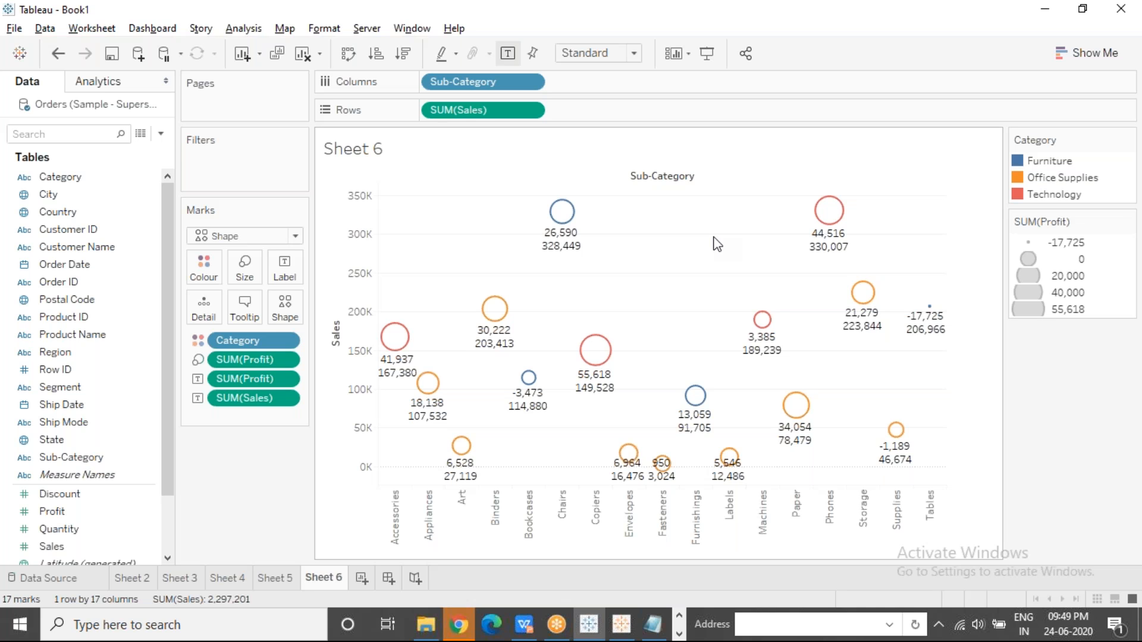
Remove the Profit and Sales labels from the marks, keeping Category on colour and Profit on size.
key("super+d")
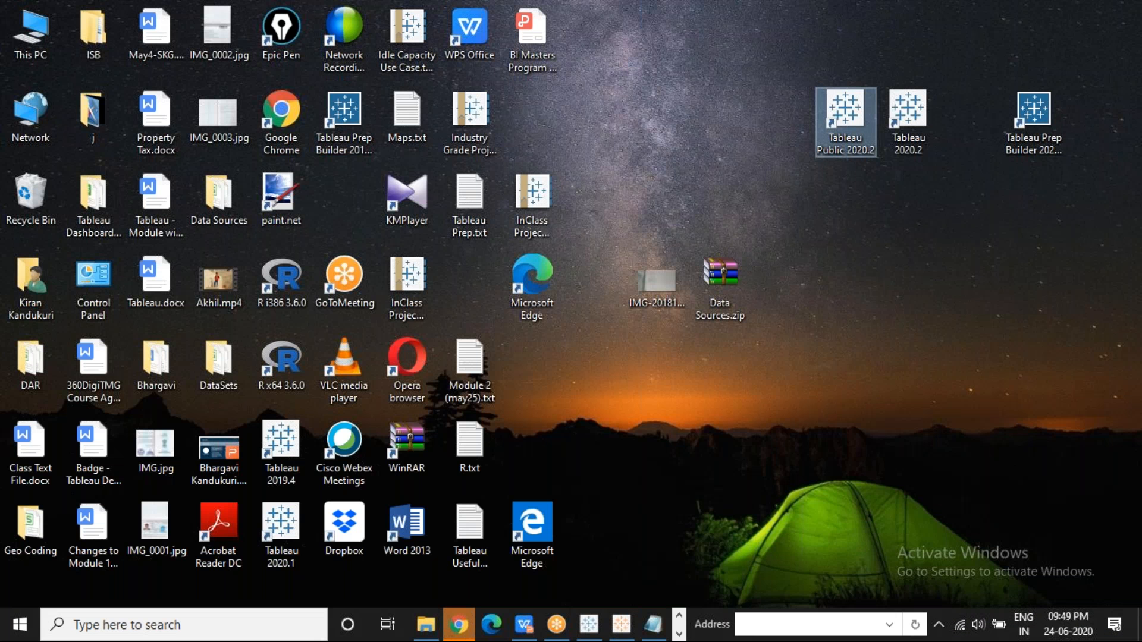
key("super+d")
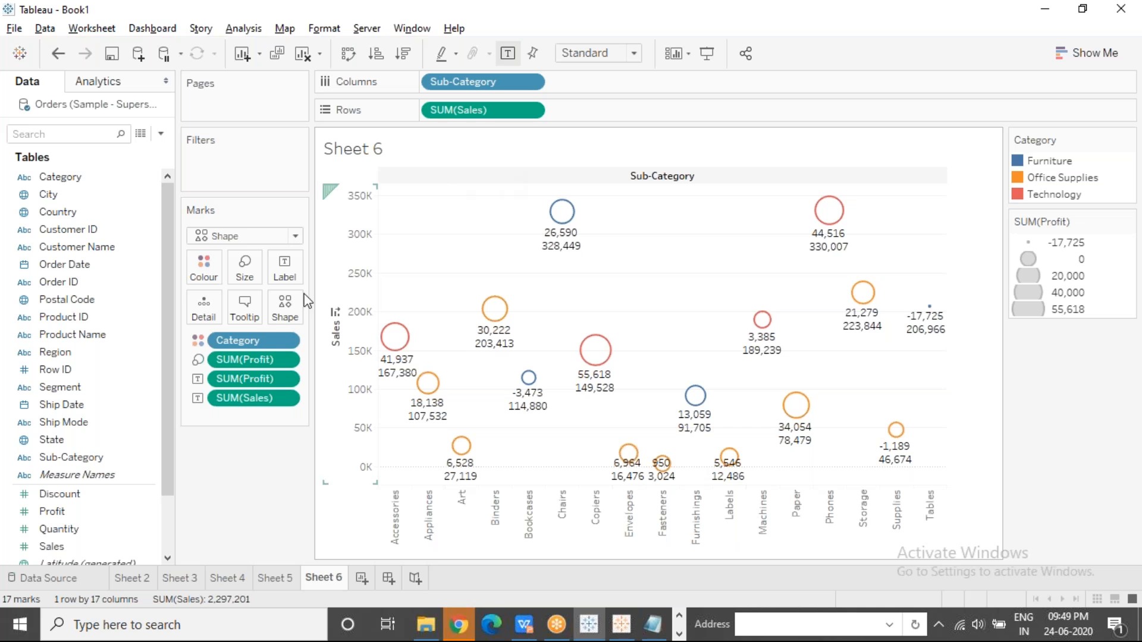
left_click_drag(243, 397, 298, 448)
mouse_move(571, 215)
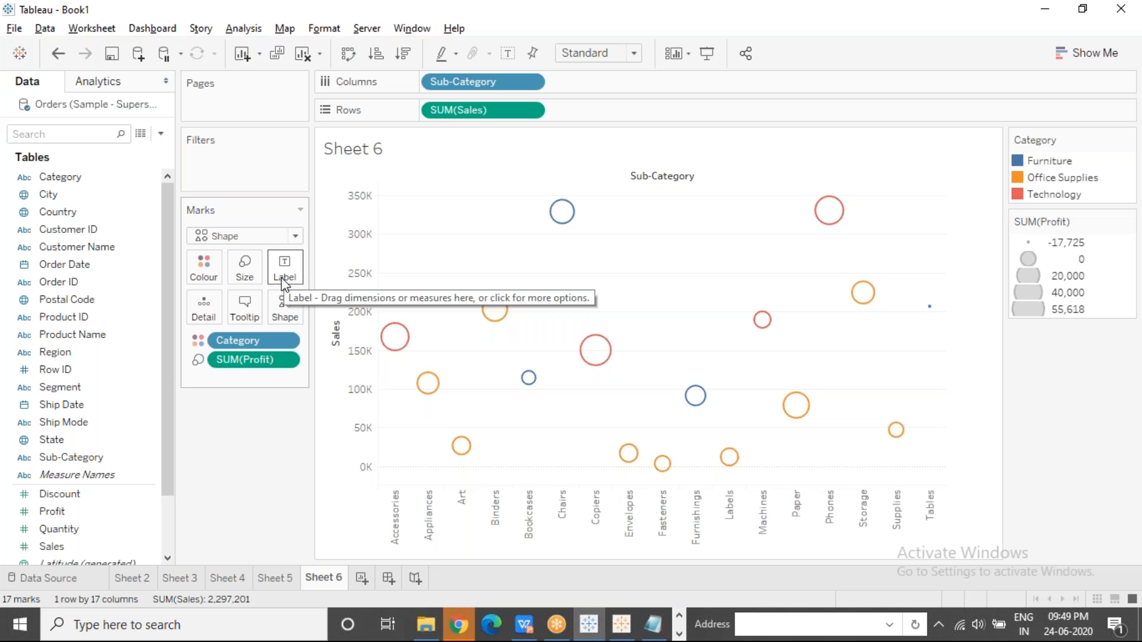
key("XF86MonBrightnessDown")
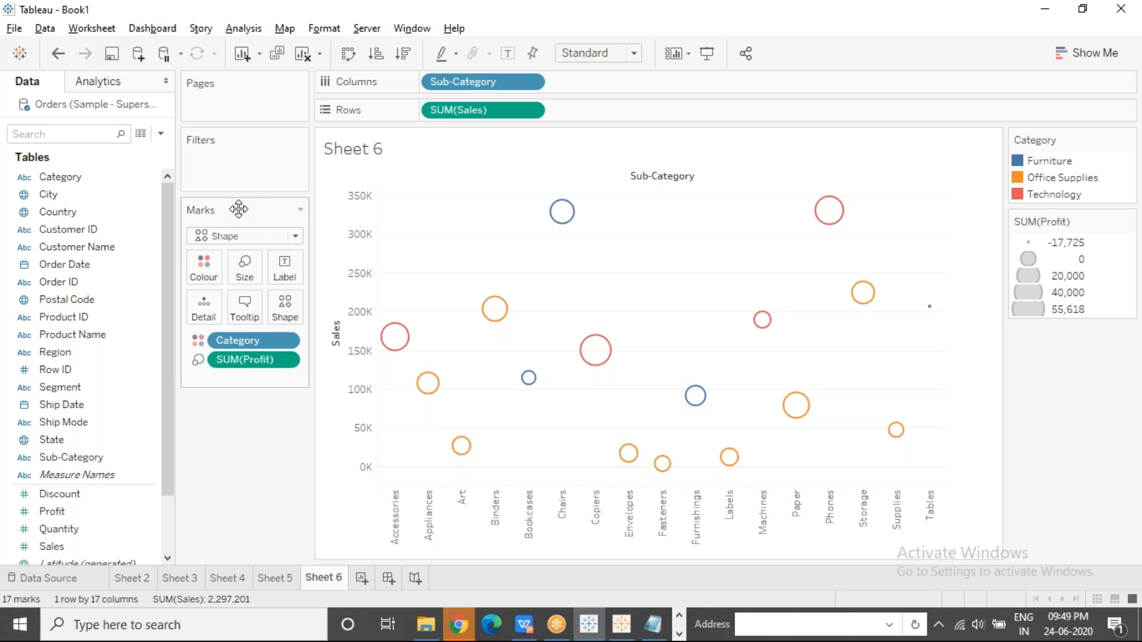
Turn on Show mark labels for all marks in the shape chart.
left_click(277, 265)
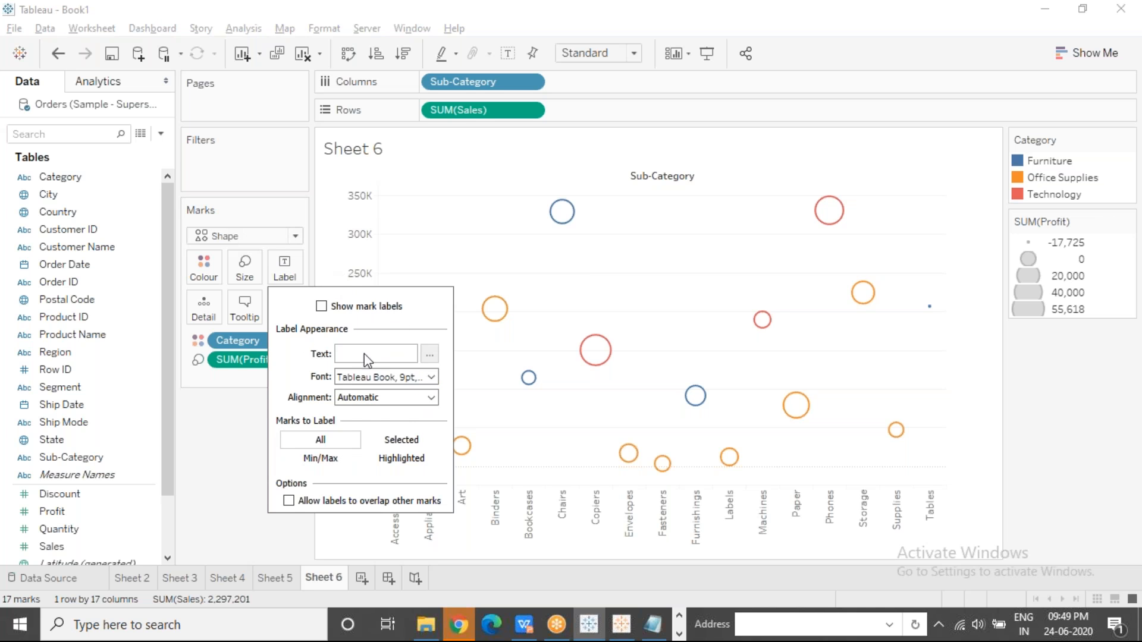
left_click(321, 307)
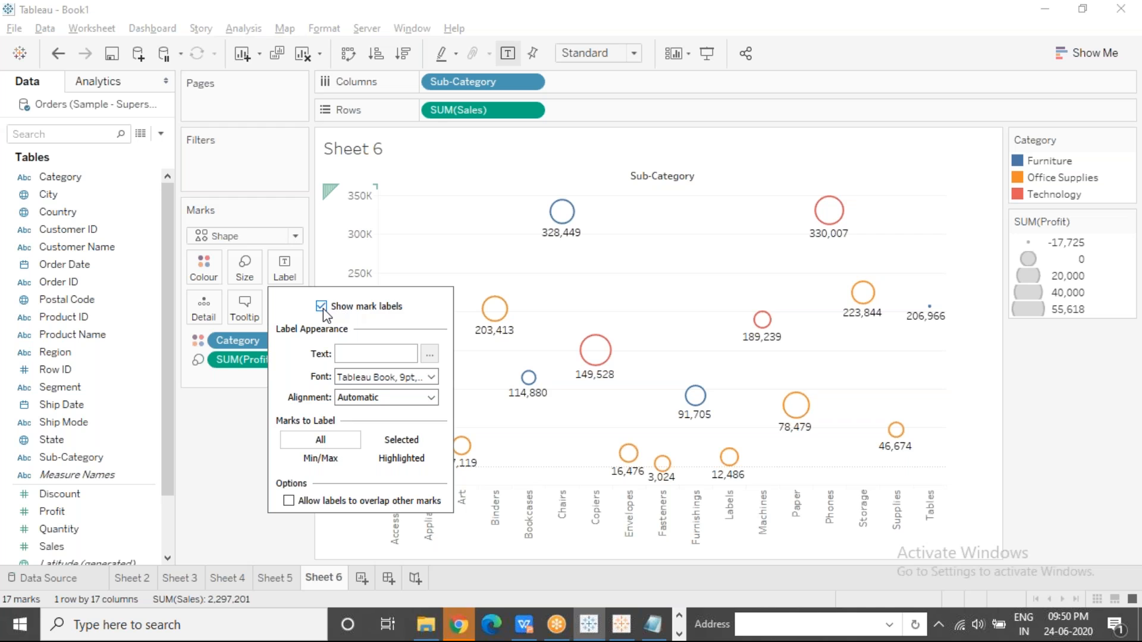
left_click(479, 138)
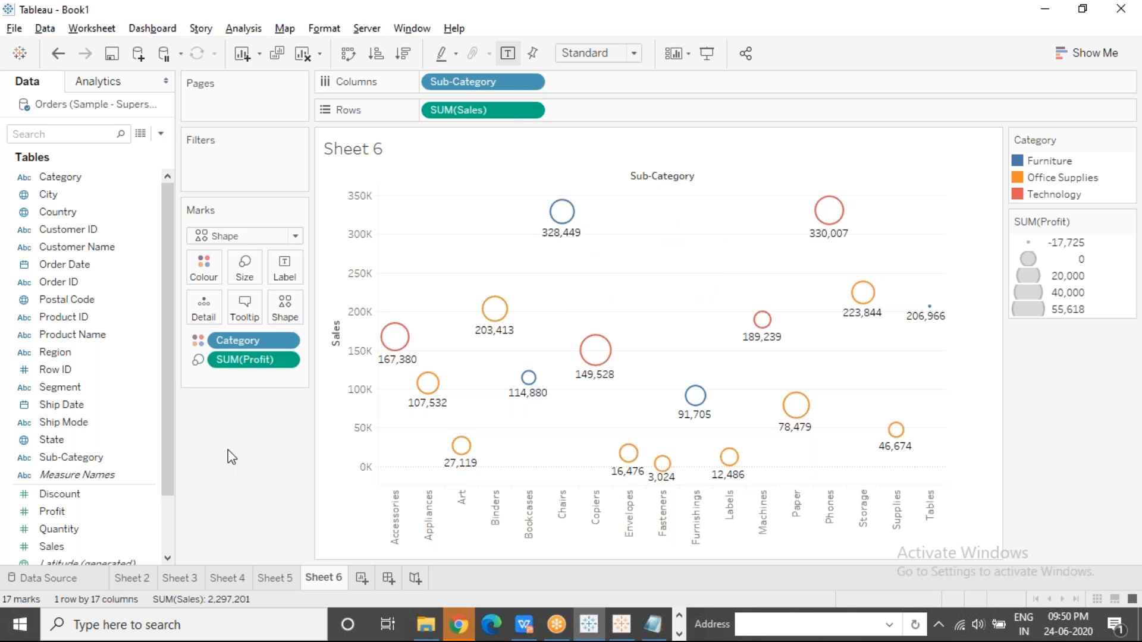
Add Profit and Sales as labels on the shape marks, and check the label text in the label options.
left_click_drag(84, 514, 284, 270)
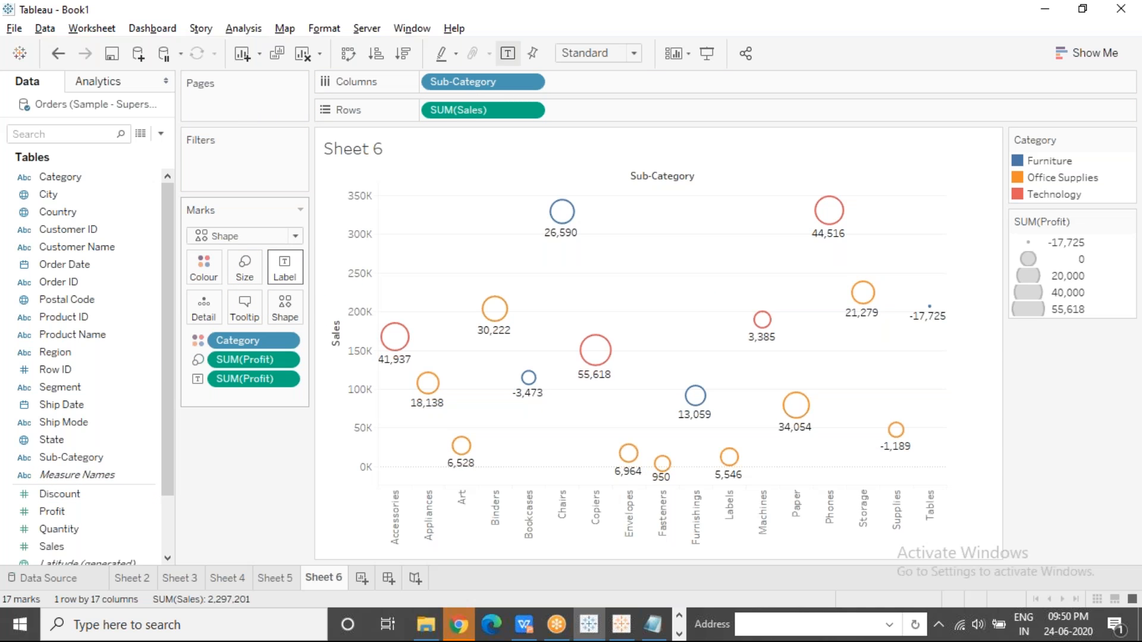
left_click_drag(83, 543, 284, 269)
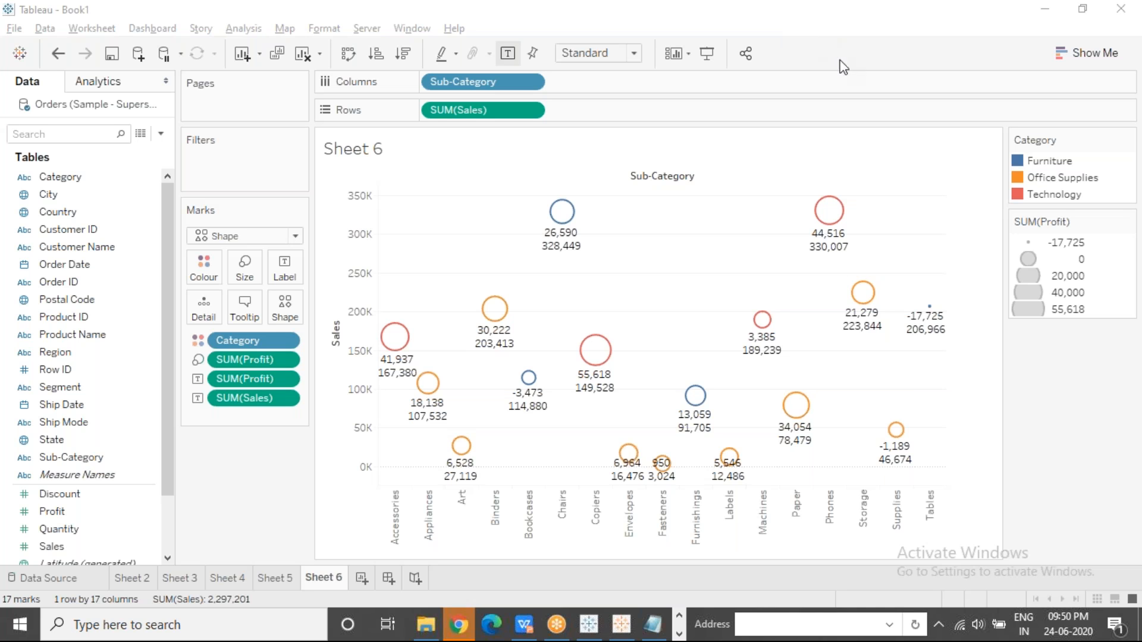
left_click(658, 233)
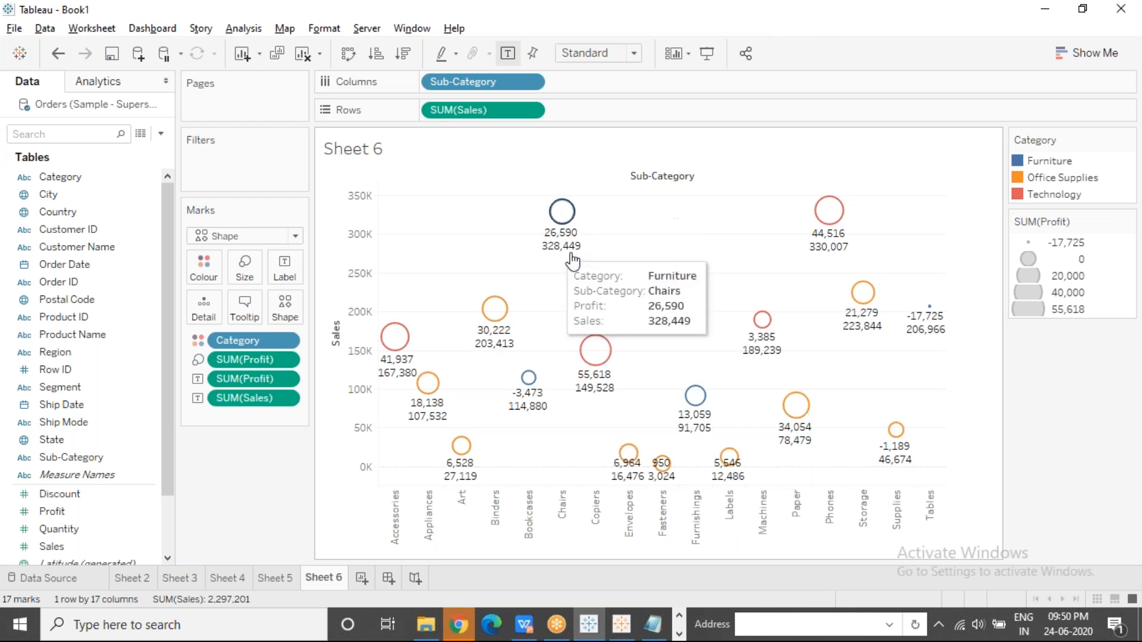
left_click(286, 278)
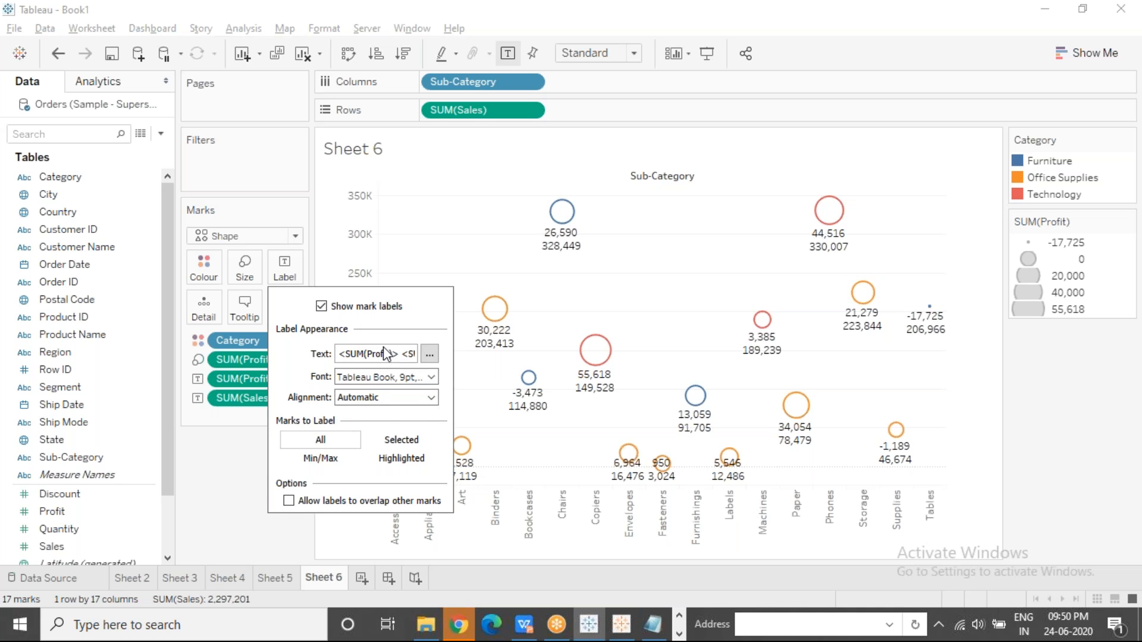
left_click(722, 251)
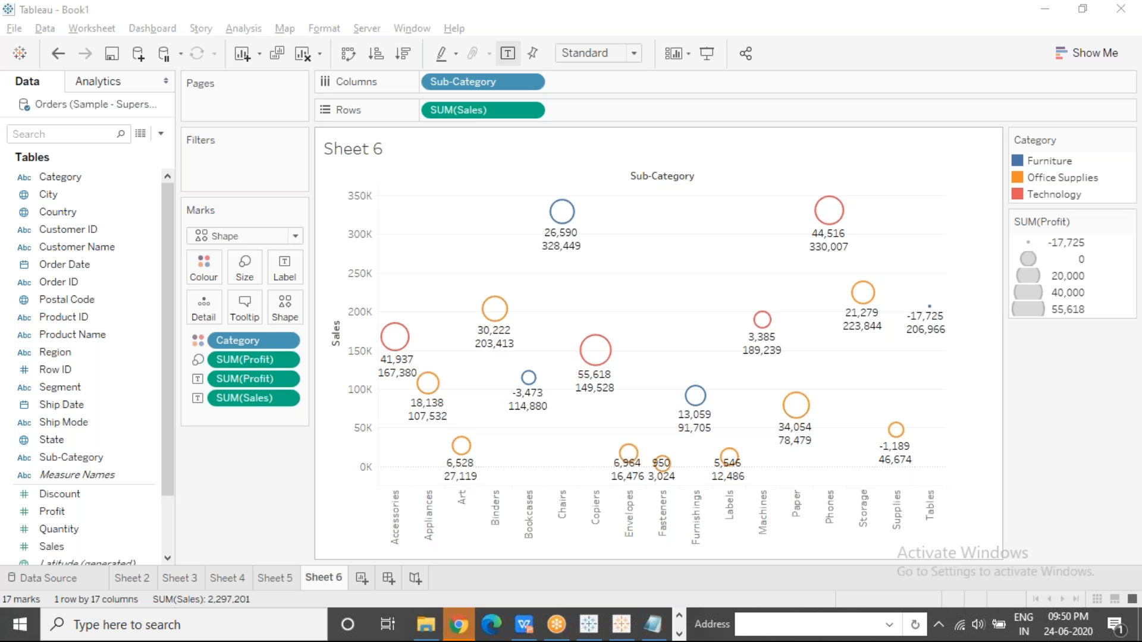
Revisit the coloured highlight table on Sheet 2, and add a new blank worksheet.
left_click(141, 580)
left_click(141, 579)
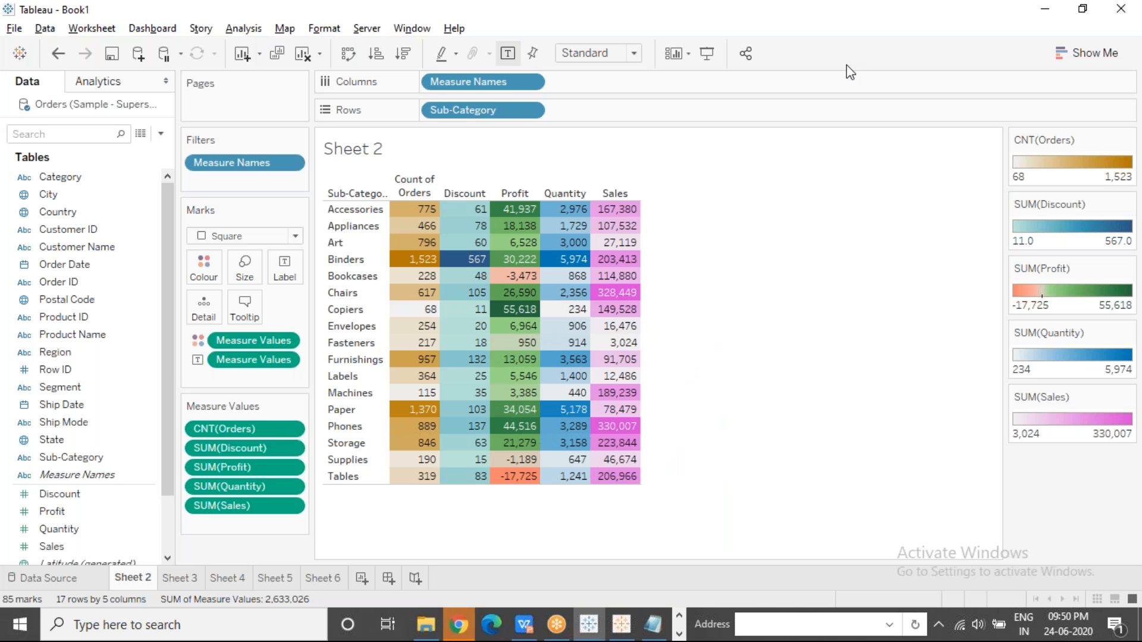
left_click(360, 574)
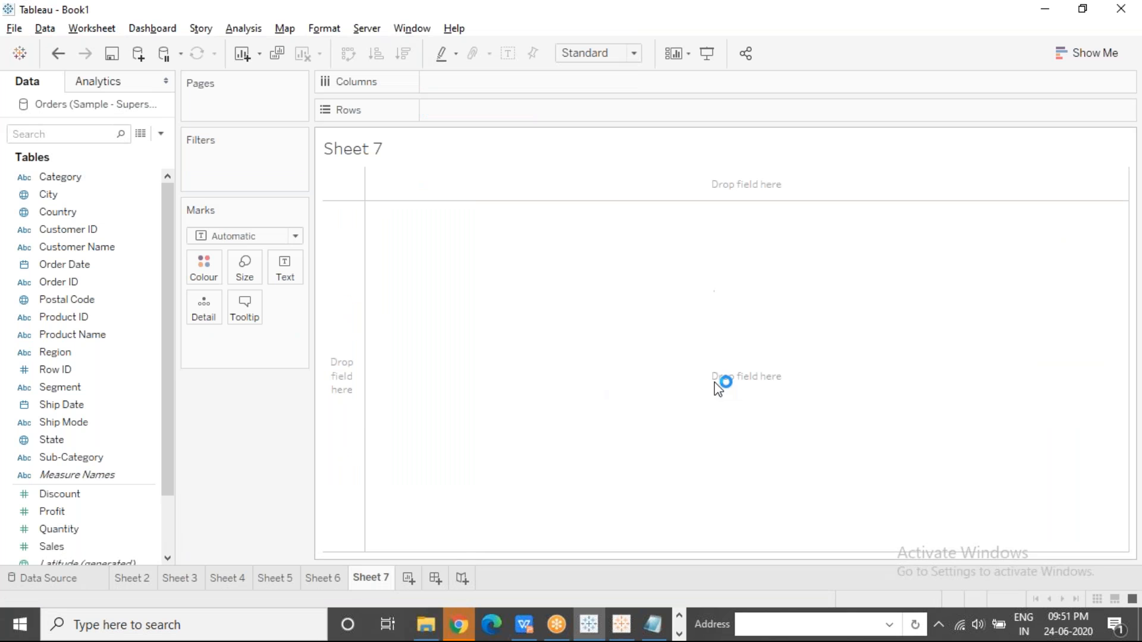
Switch to the slide presentation to view the Bubble Chart slide.
left_click(679, 634)
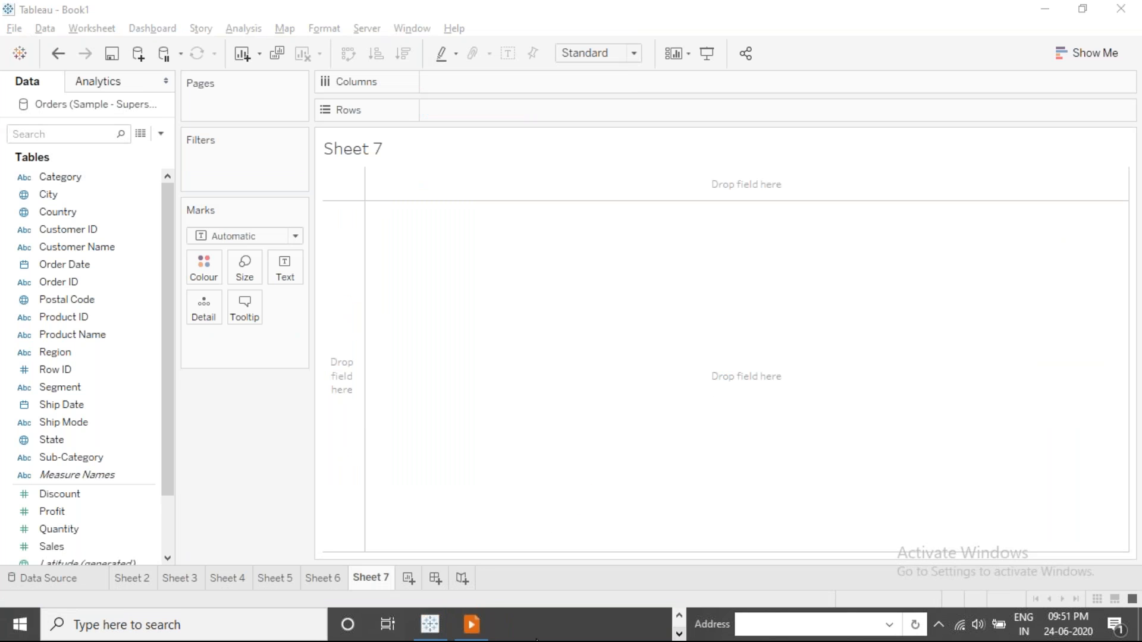
left_click(473, 625)
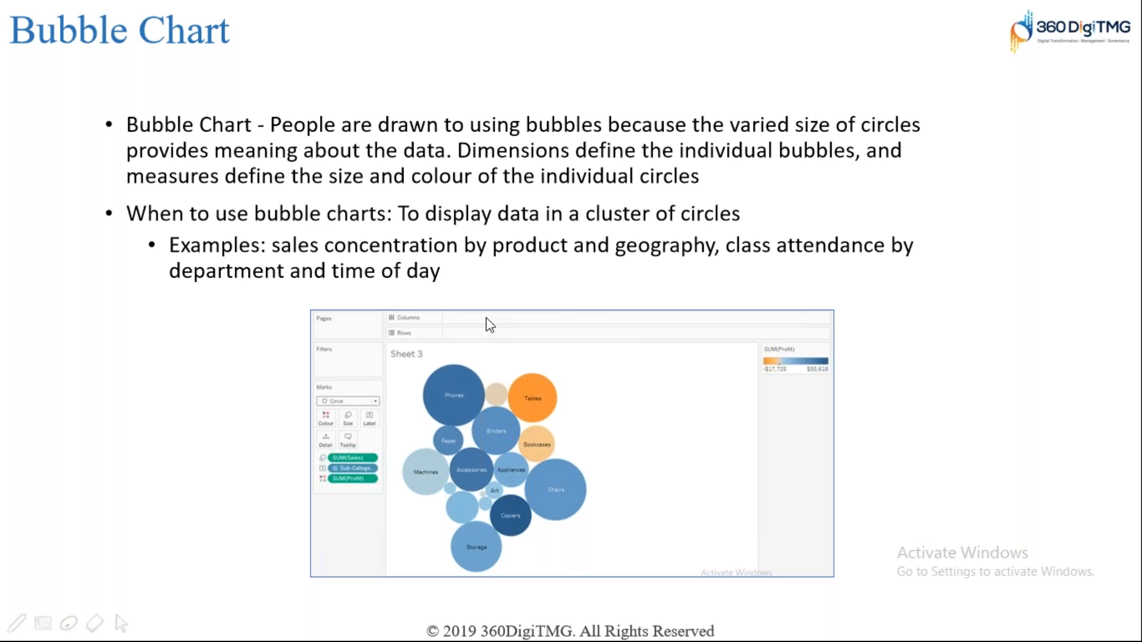
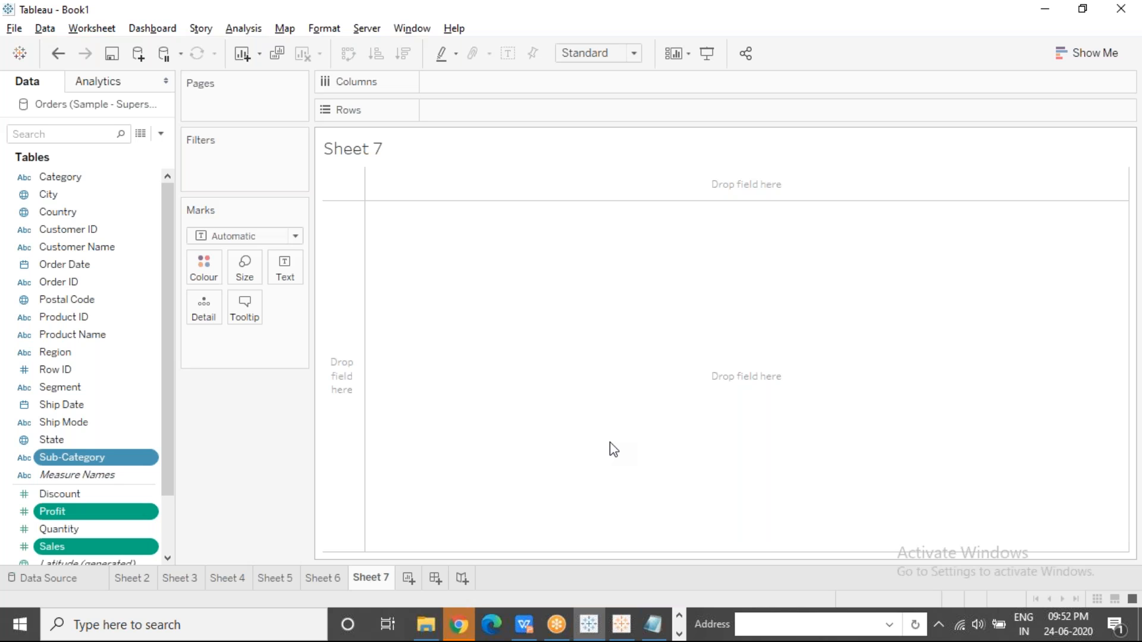
Create a packed bubble chart on Sheet 7 from the selected Sub-Category, Profit and Sales fields.
left_click(1073, 59)
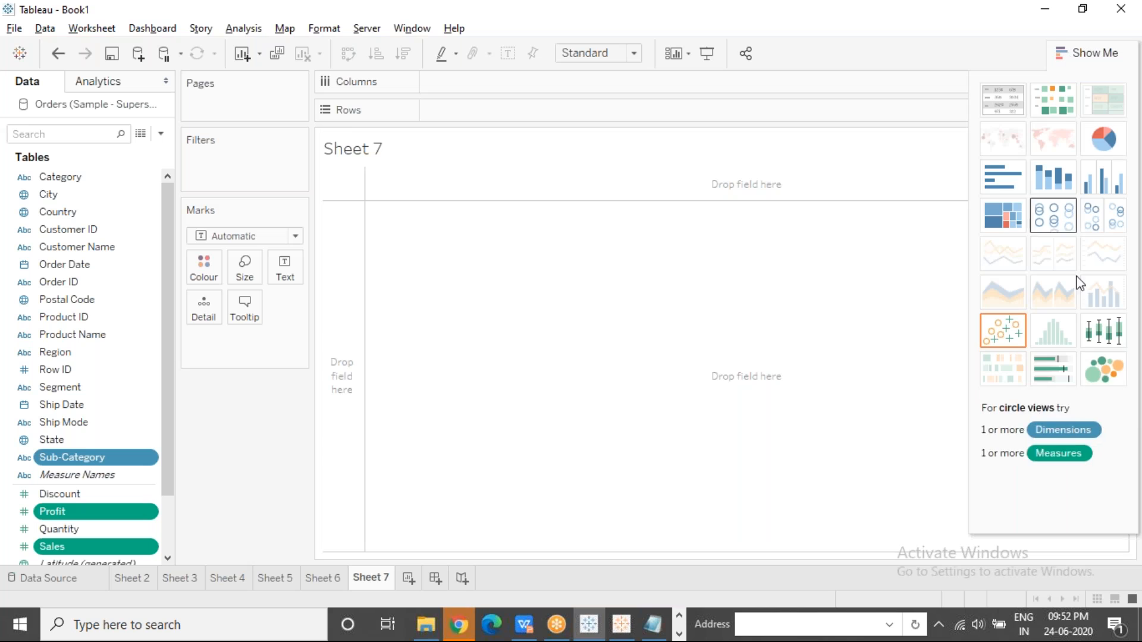
left_click(1111, 368)
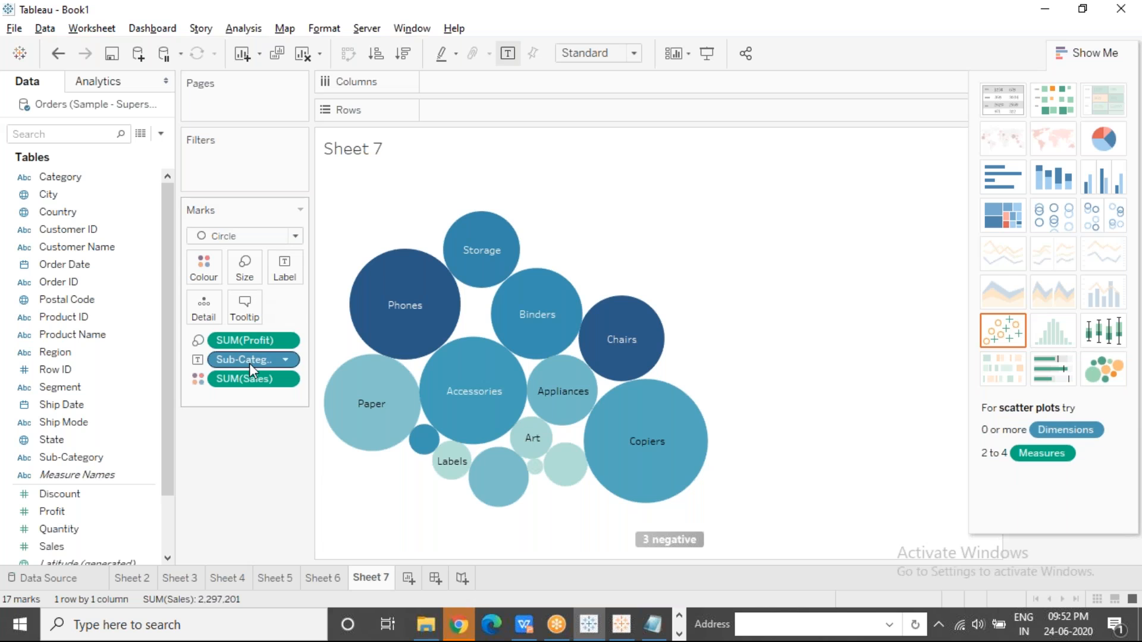
Add a new worksheet and place Sub-Category on its rows to list all the sub-categories.
left_click(408, 577)
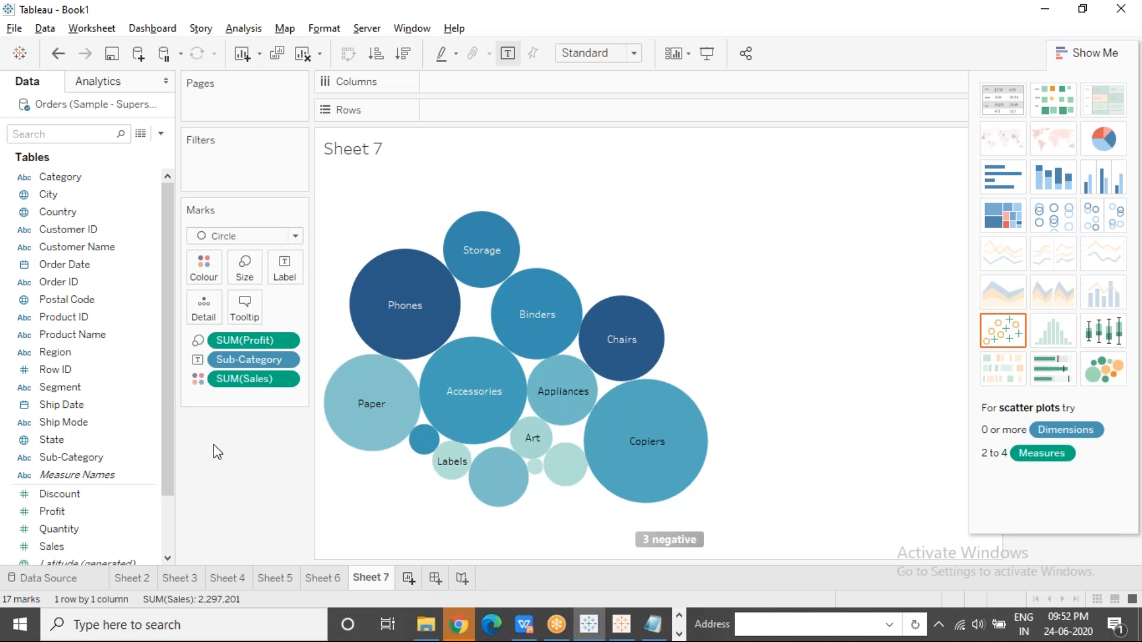
left_click(84, 457)
left_click_drag(81, 457, 461, 106)
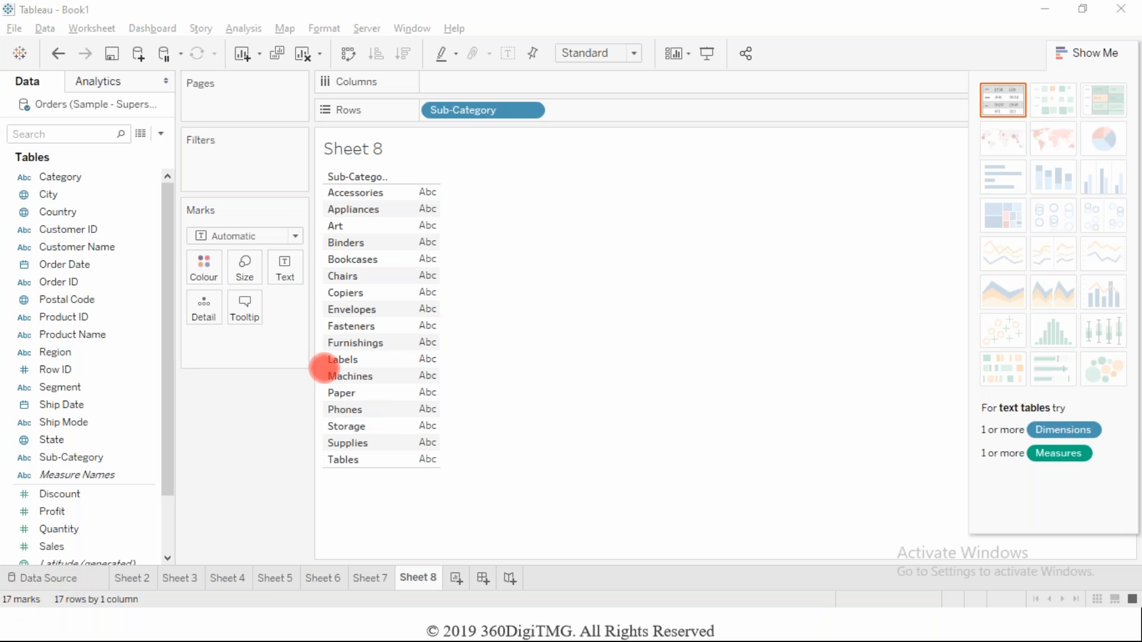
Check the negative-values note on Sheet 7, and highlight the negative Profit bars for Tables, Bookcases and Supplies on Sheet 4.
left_click(365, 578)
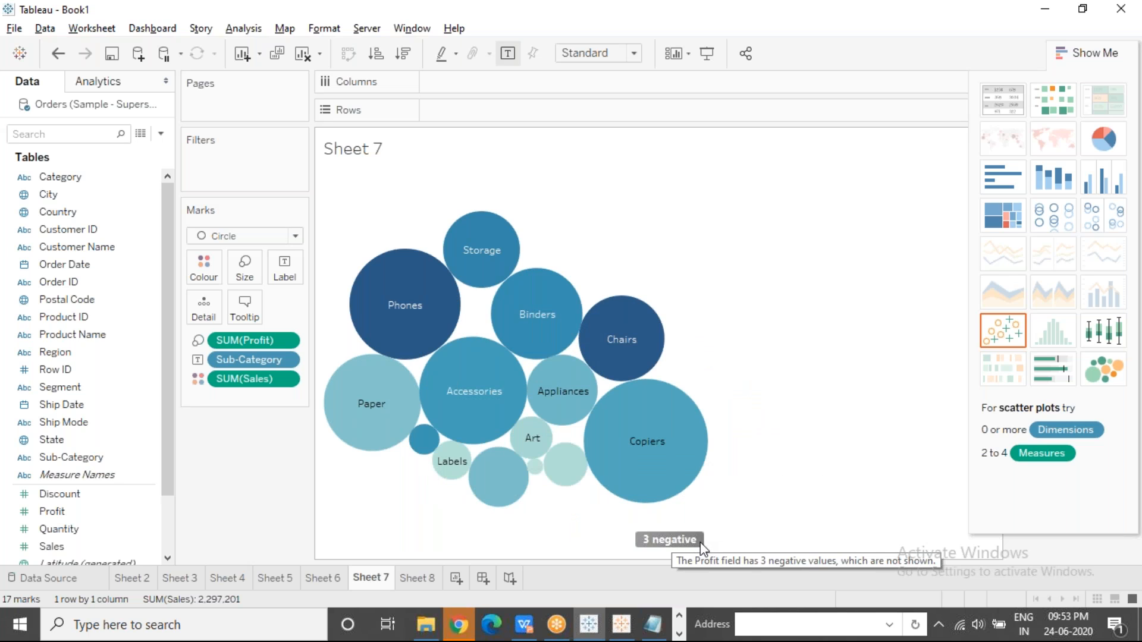
left_click(213, 575)
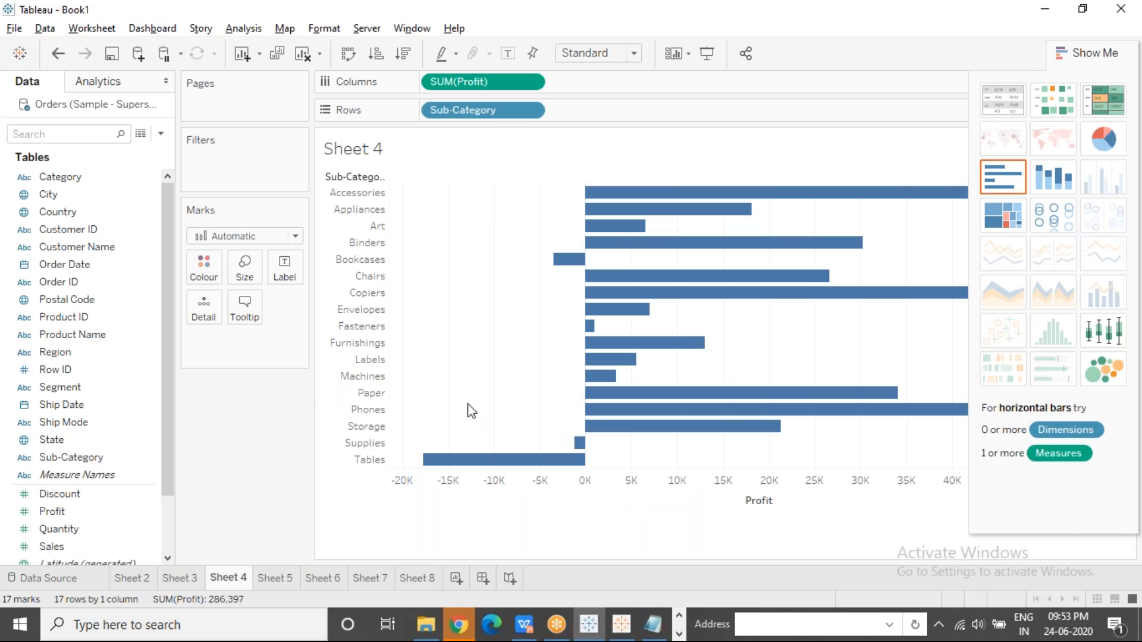
left_click(488, 464)
left_click(566, 259, "ctrl")
left_click(579, 443, "ctrl")
left_click(488, 381)
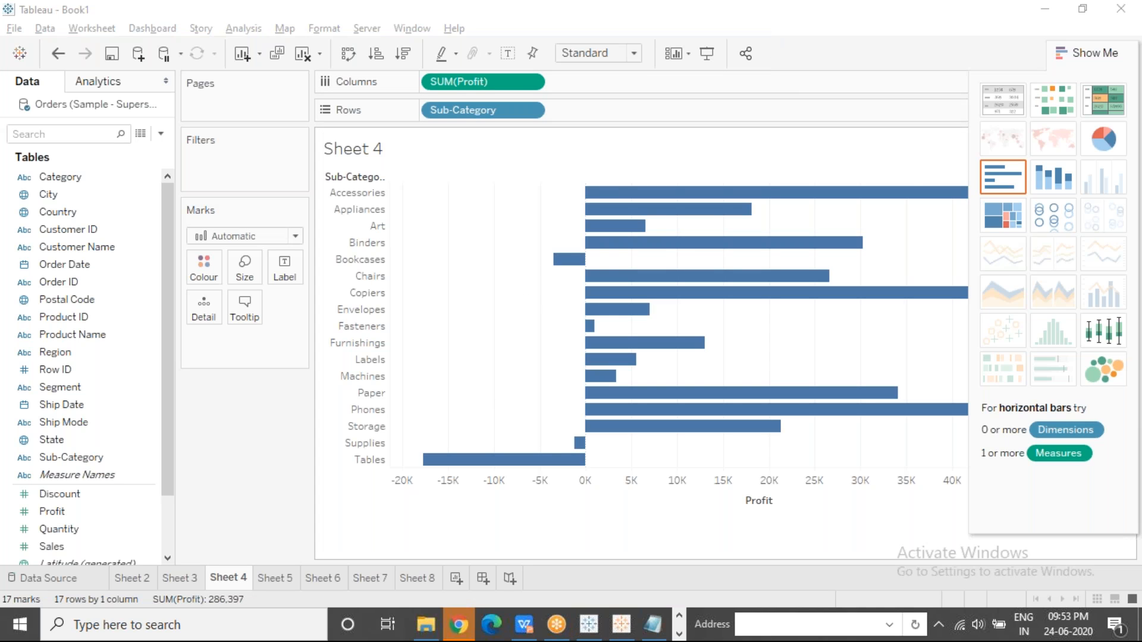
Compare the Sub-Category list on Sheet 8 with the bubbles and negative-values note on Sheet 7.
left_click(423, 575)
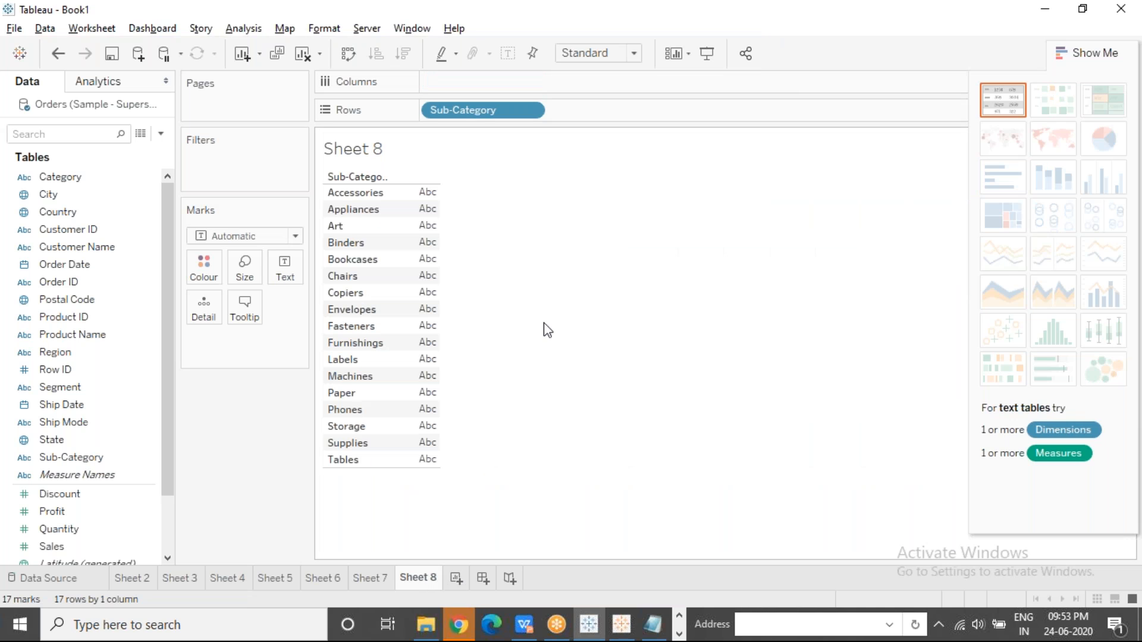
left_click(374, 578)
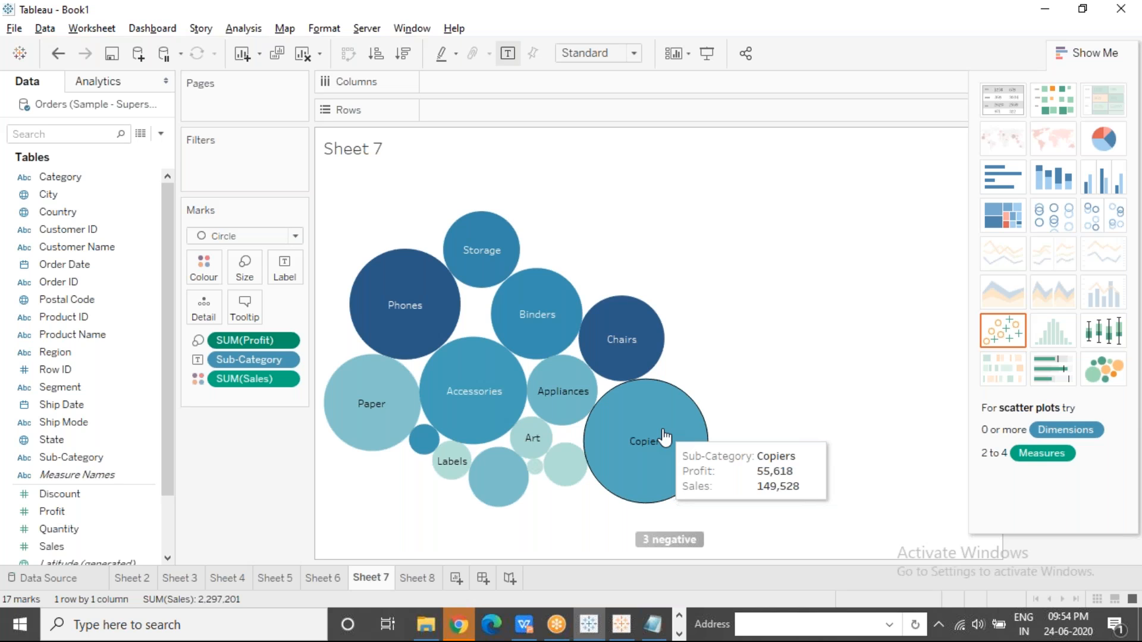
mouse_move(669, 546)
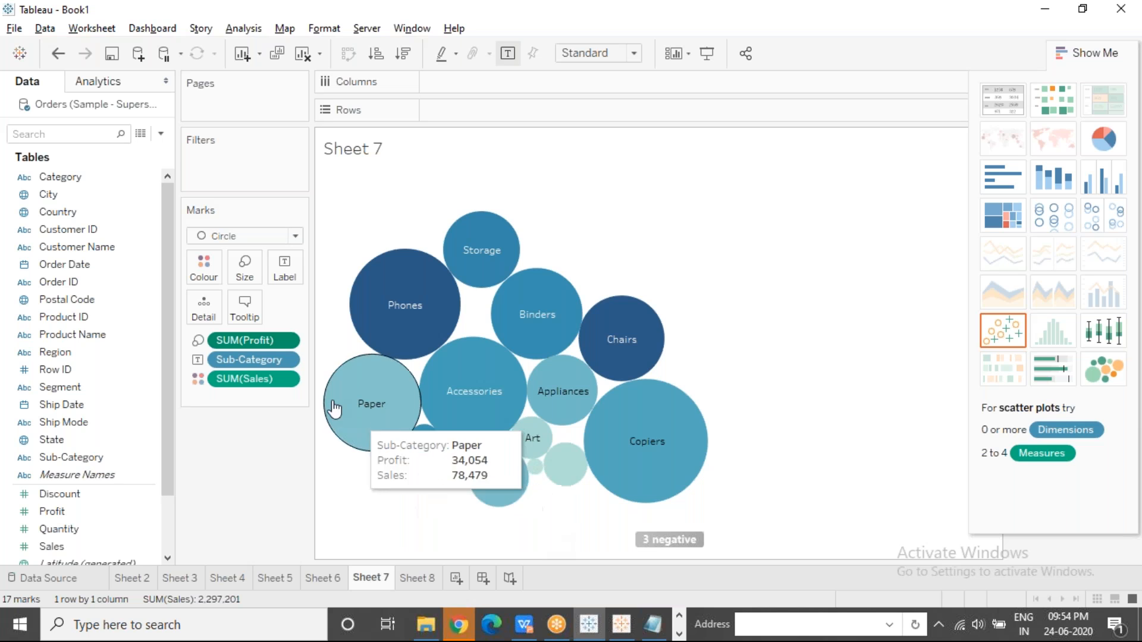
Remove Profit from the Sheet 7 bubble chart and move Sales from colour to size, then inspect the resized bubbles.
left_click_drag(264, 341, 265, 445)
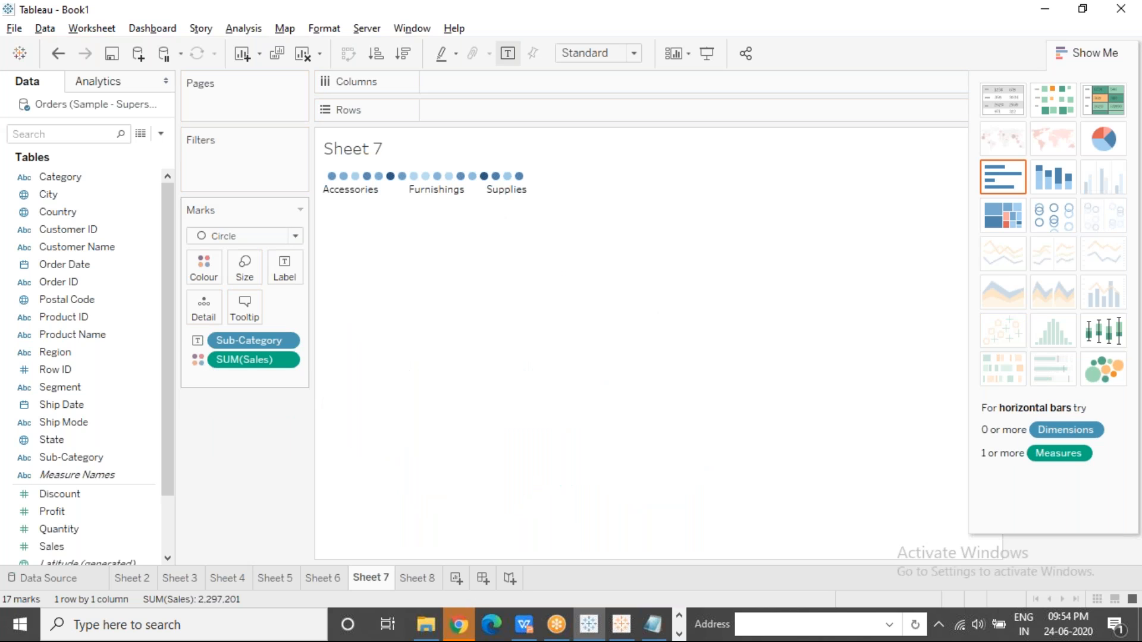
mouse_move(391, 183)
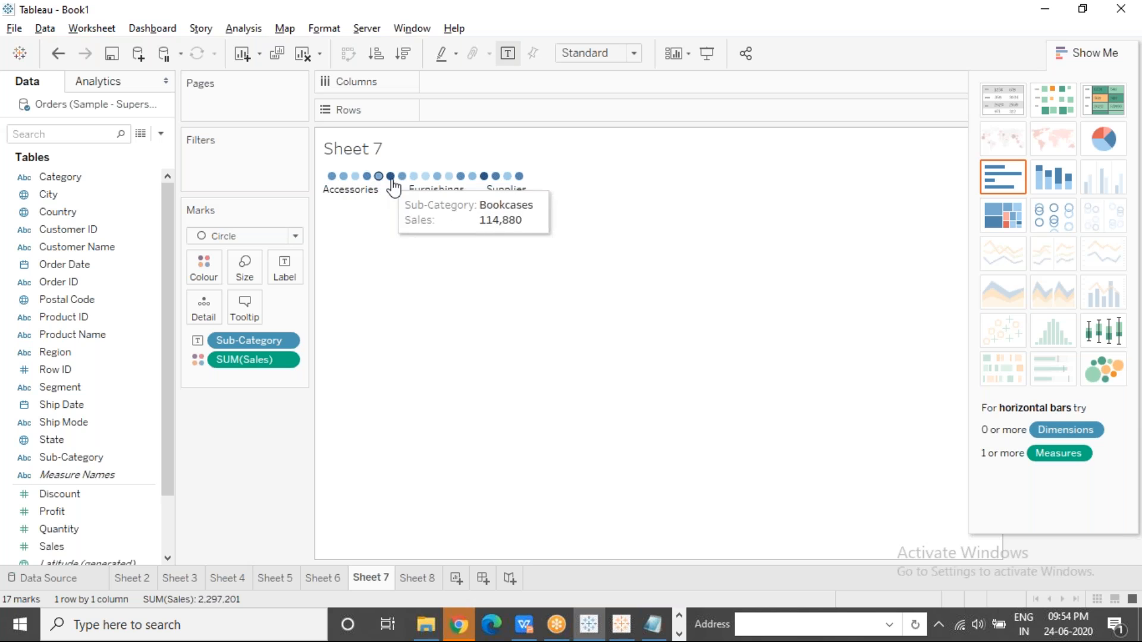
mouse_move(524, 182)
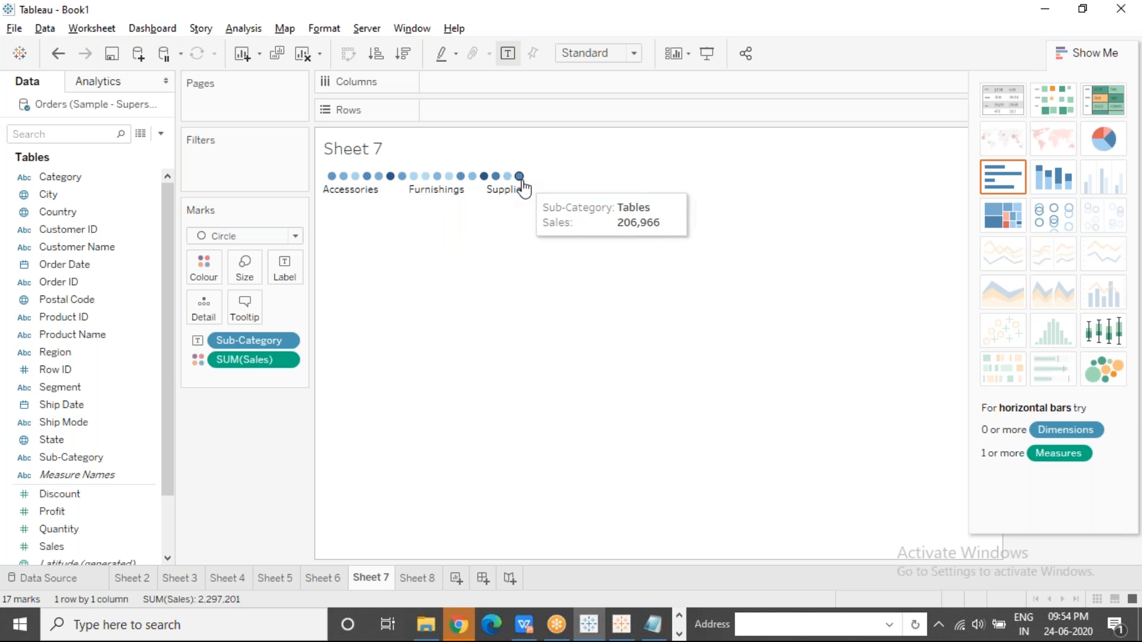
mouse_move(483, 183)
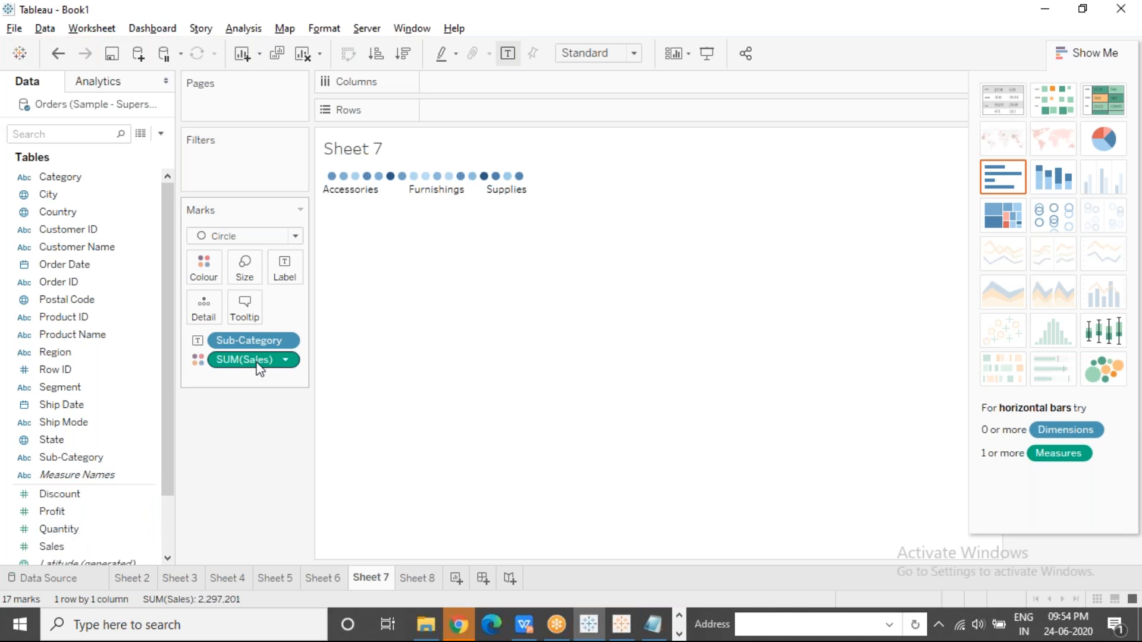
left_click_drag(258, 364, 245, 269)
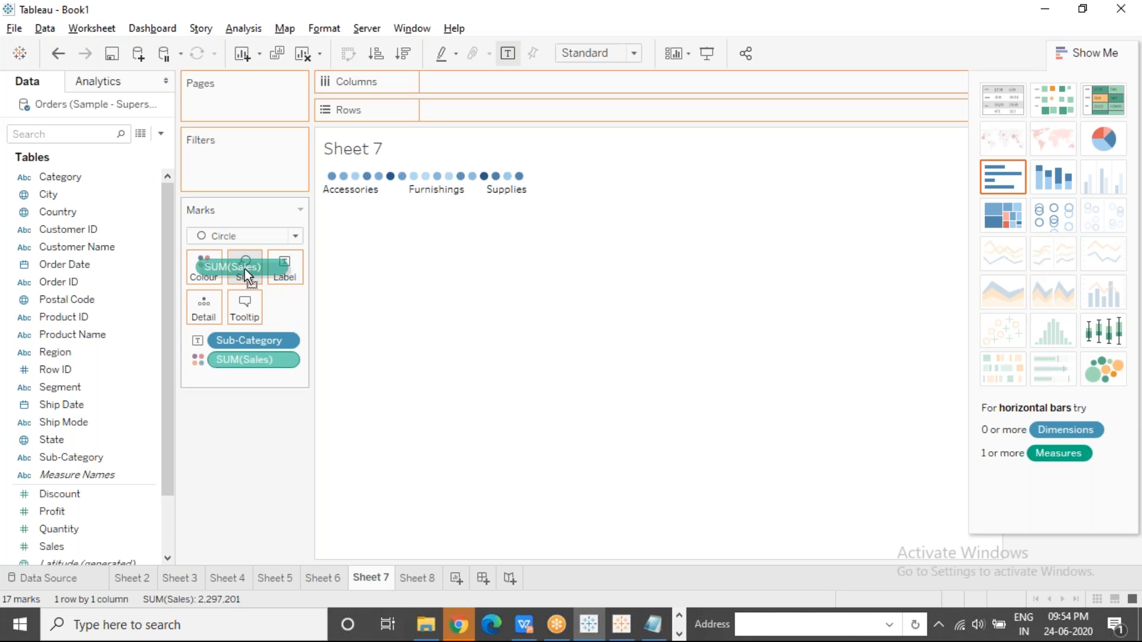
left_click_drag(245, 268, 244, 268)
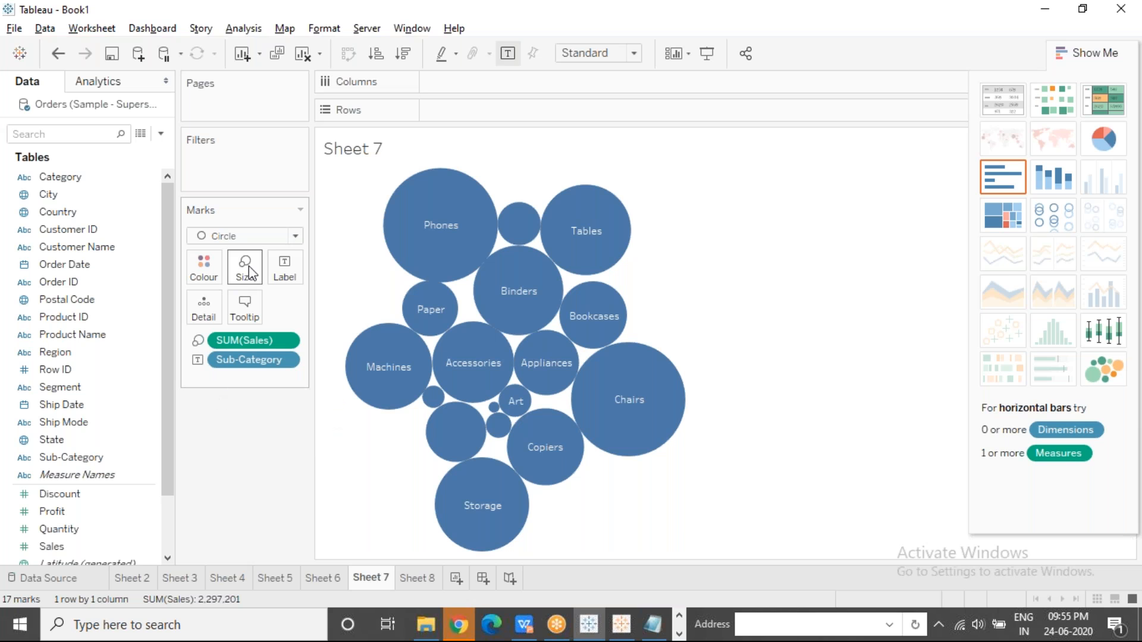
mouse_move(562, 409)
mouse_move(484, 411)
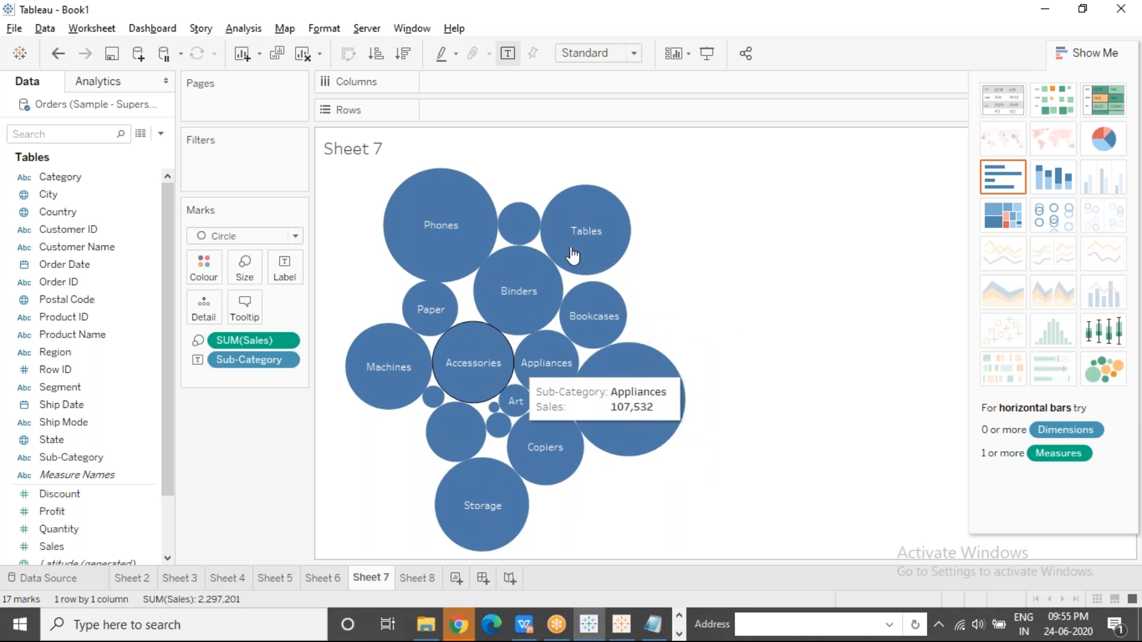
mouse_move(576, 221)
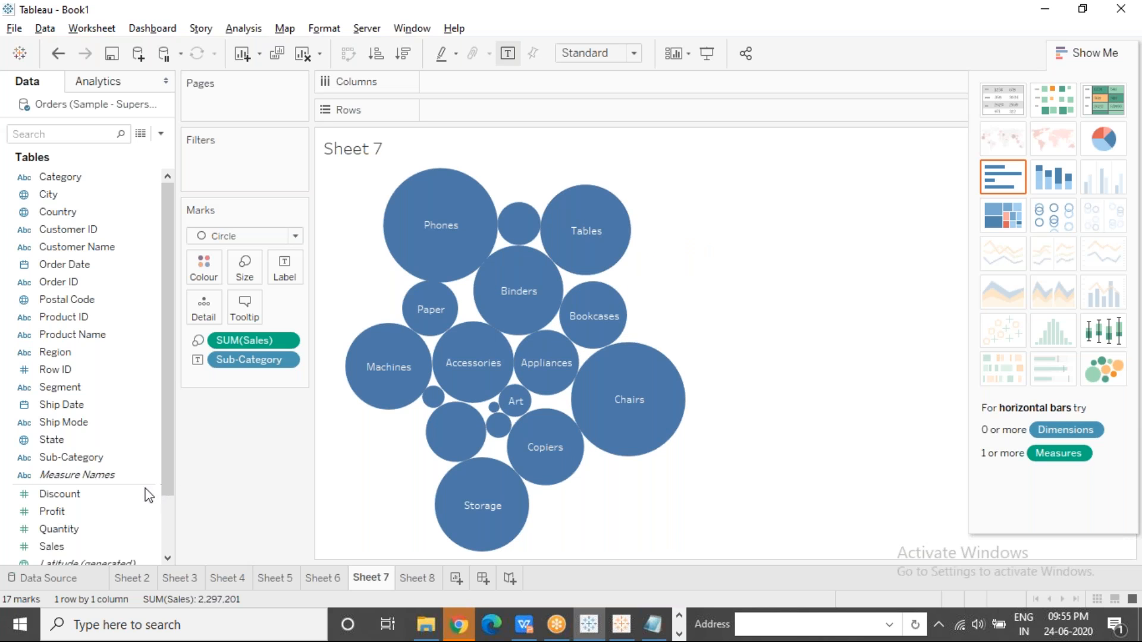
Select the Profit measure in the data source fields for use in the bubble chart.
left_click(84, 513)
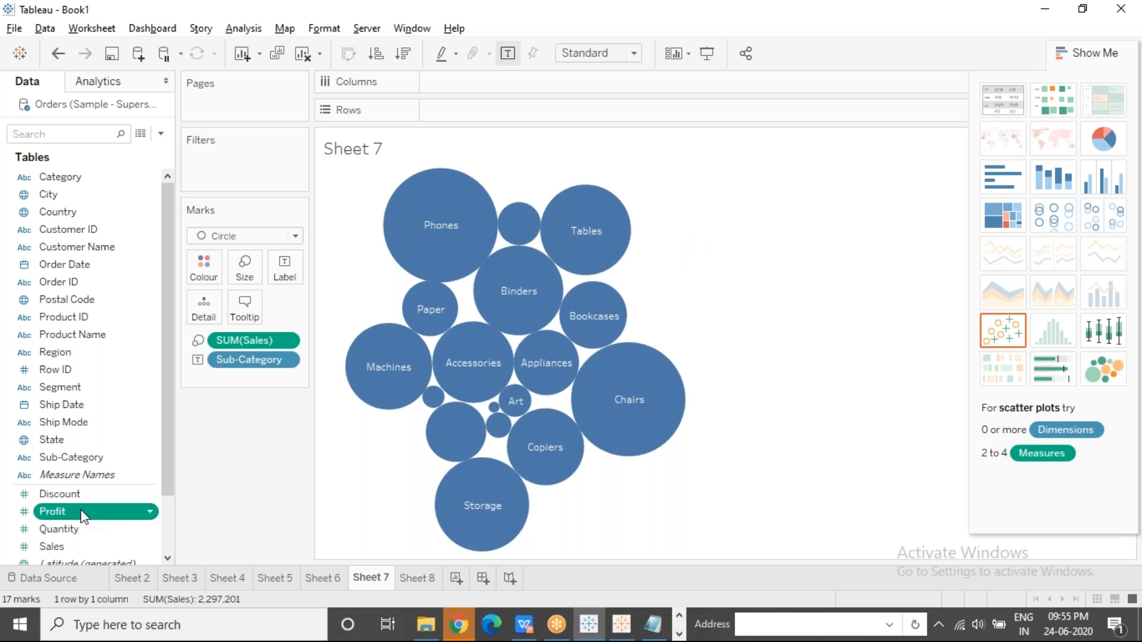